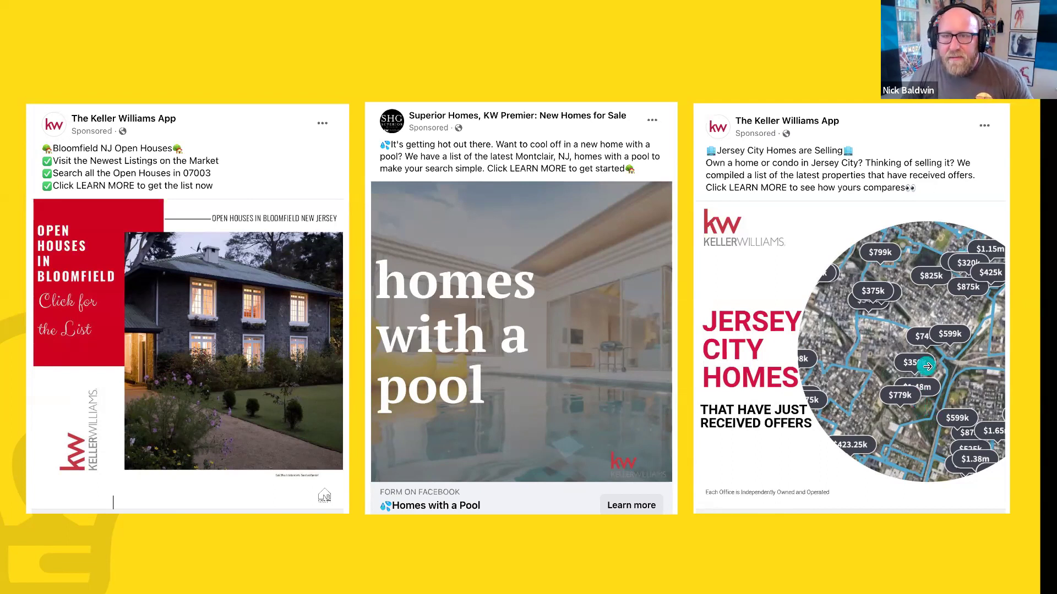
Exit the full-screen slideshow of the Facebook ad examples slide
key(Escape)
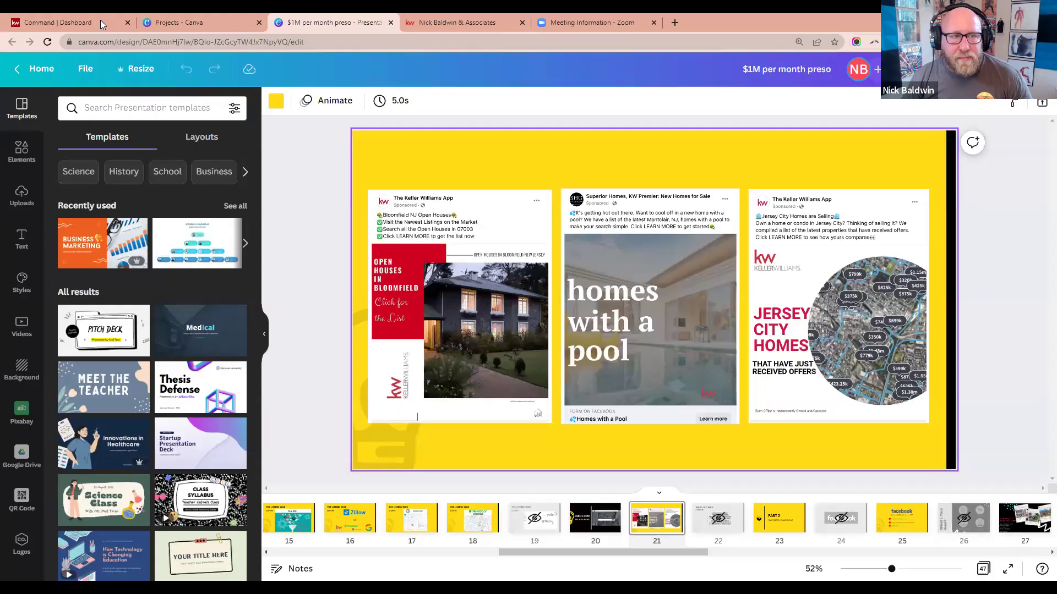
On kw.com, search for properties near Boise zip code 83709, replacing 'boise' with '83709'
click(448, 23)
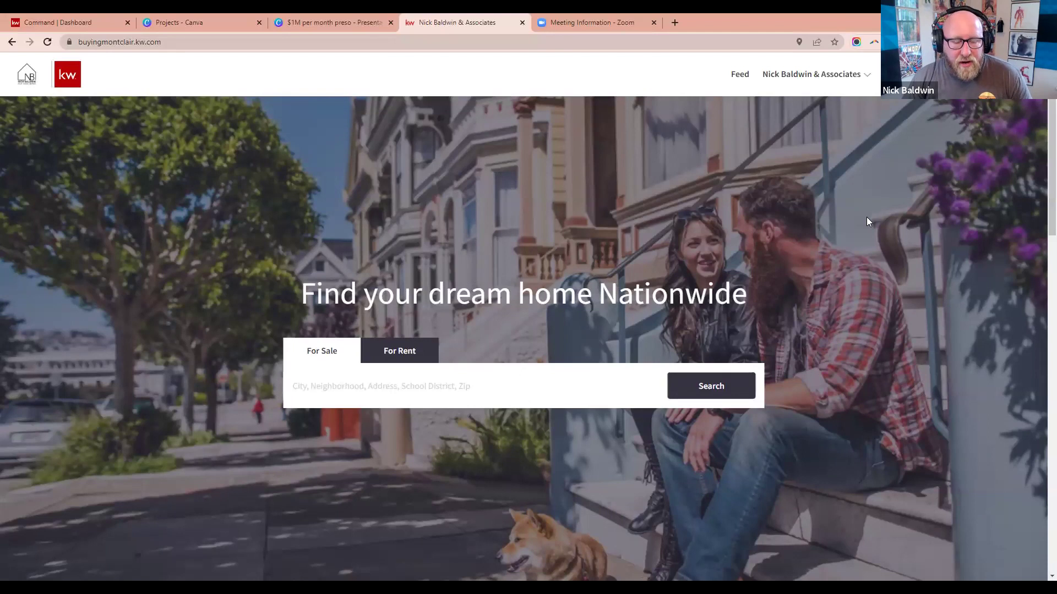
click(375, 389)
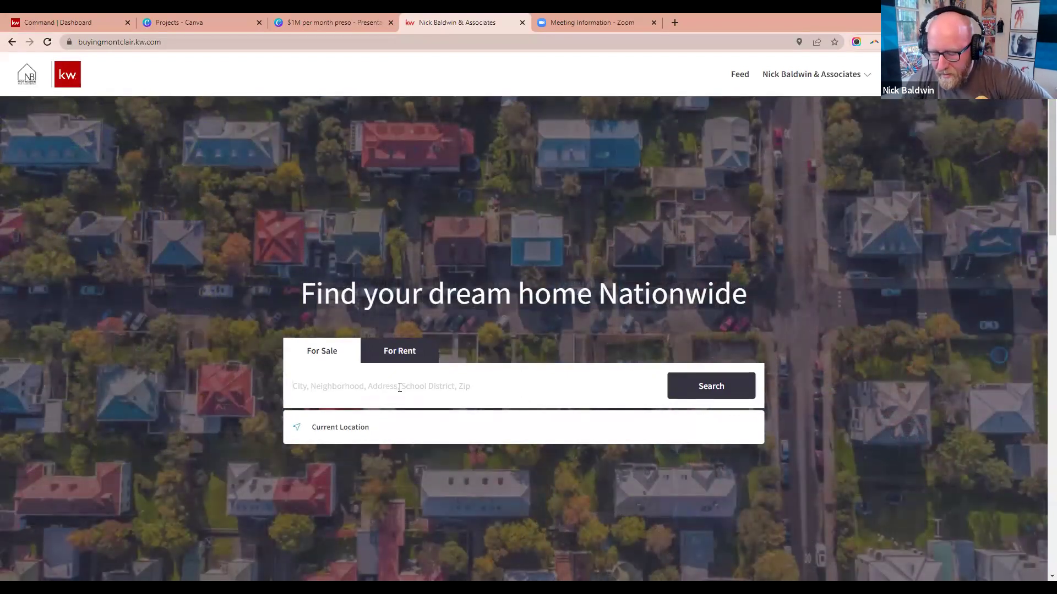
text(bo)
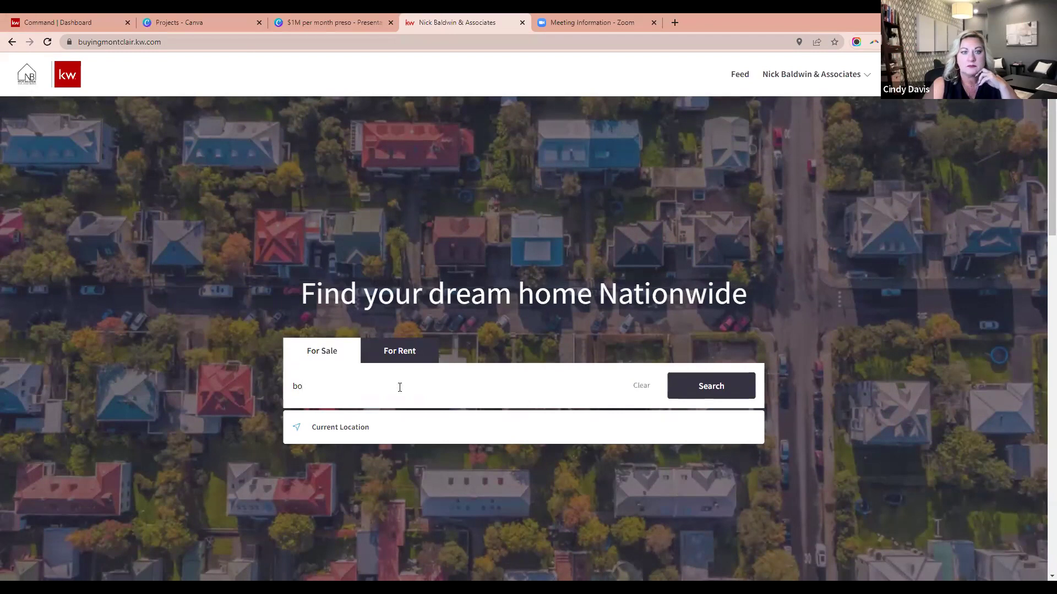
text(ise)
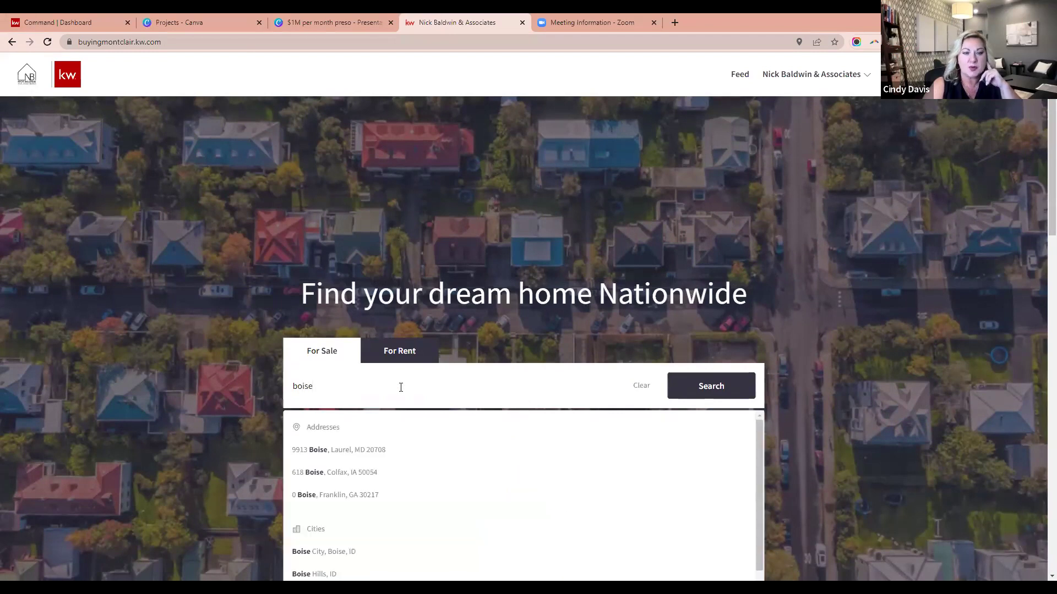
scroll(401, 396, down, 2)
double_click(358, 277)
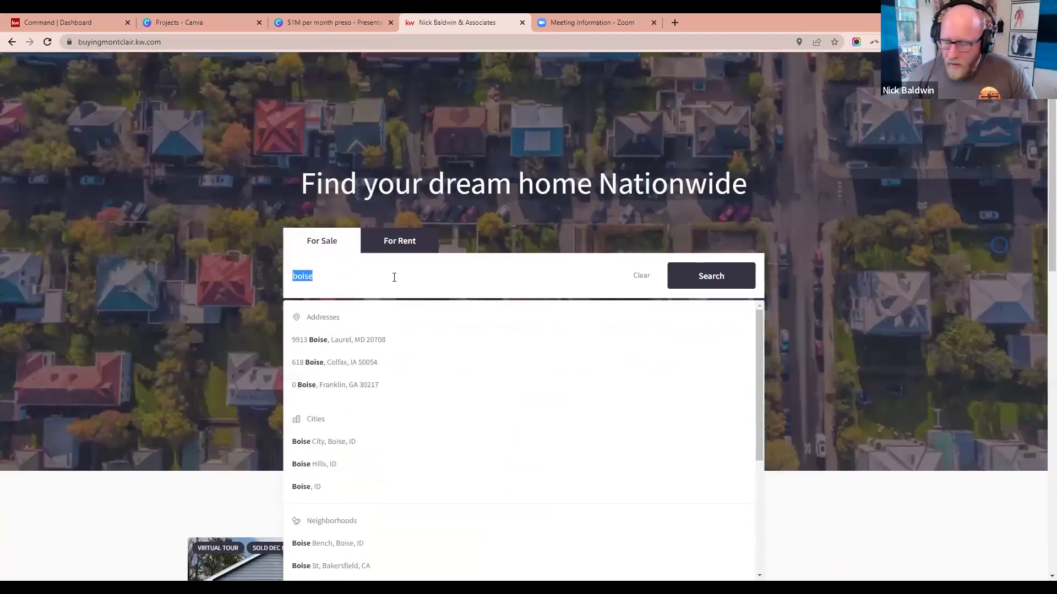
text(8370)
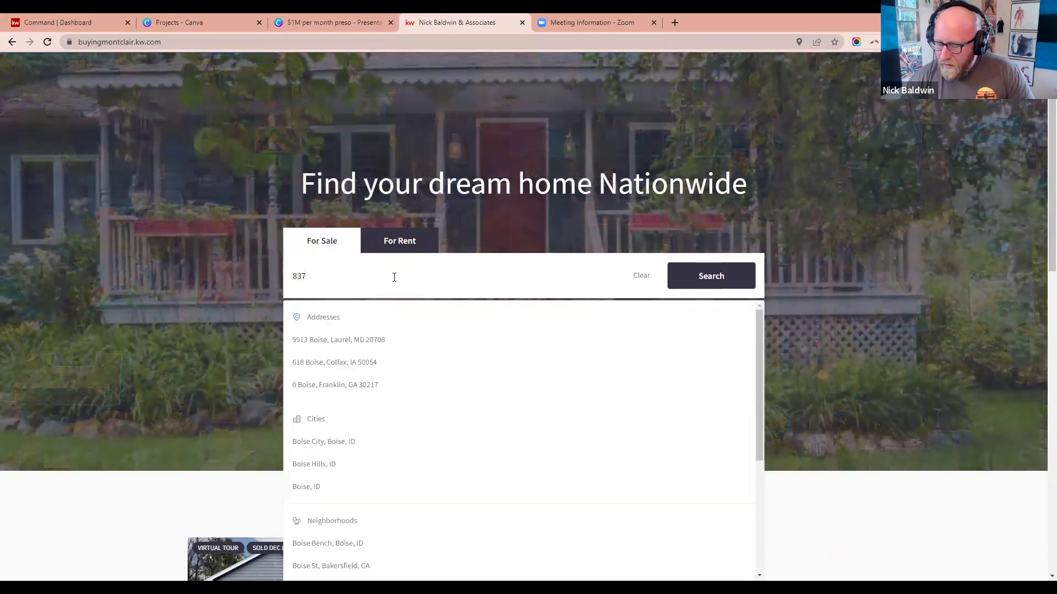
text(9)
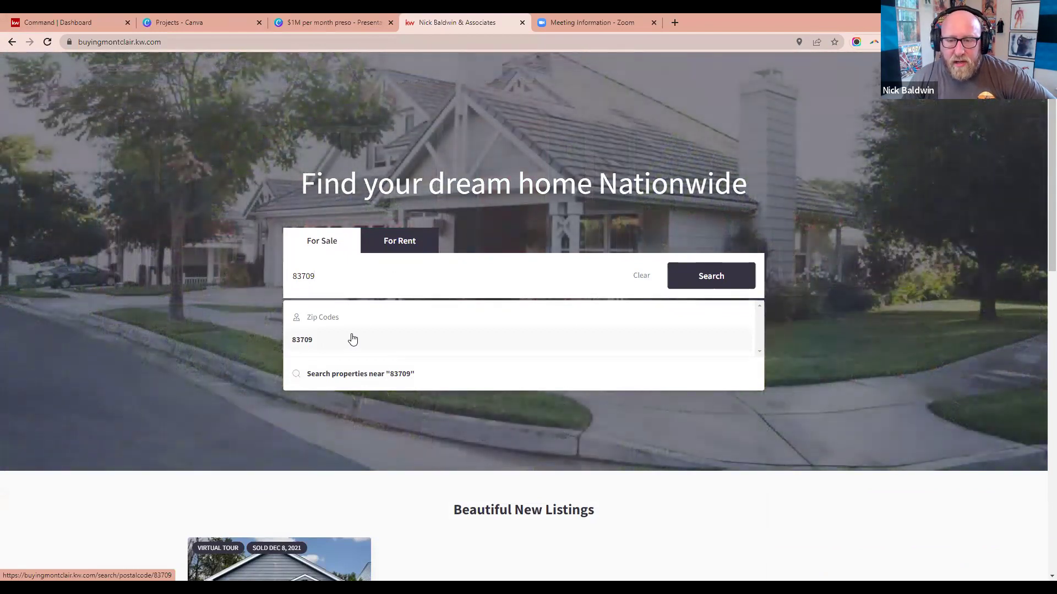
click(361, 367)
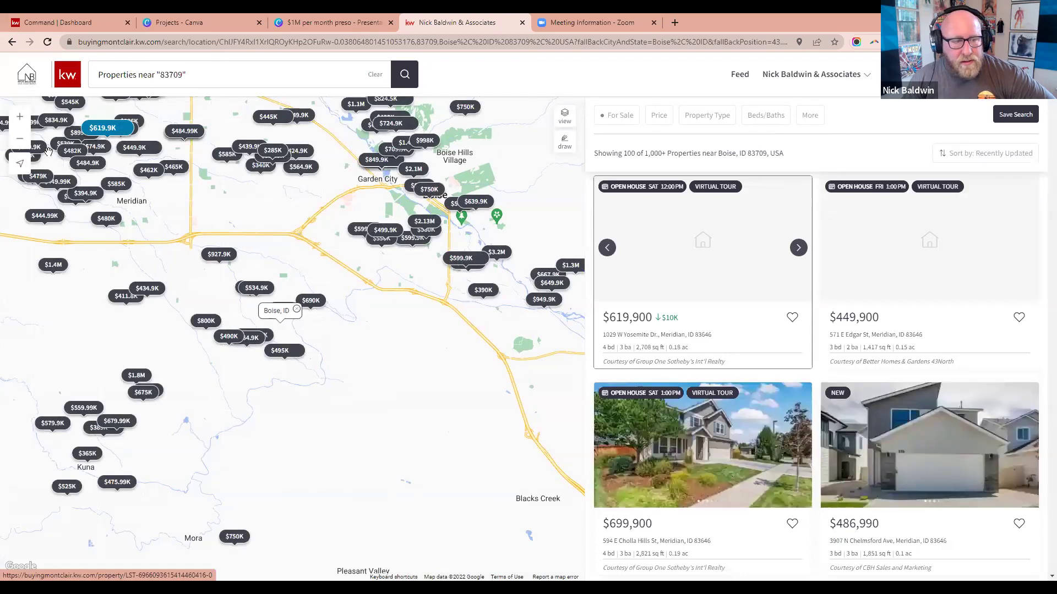
Pan and zoom the 83709 map to neighbourhood level and scroll the cards to Borah
drag(249, 222, 283, 334)
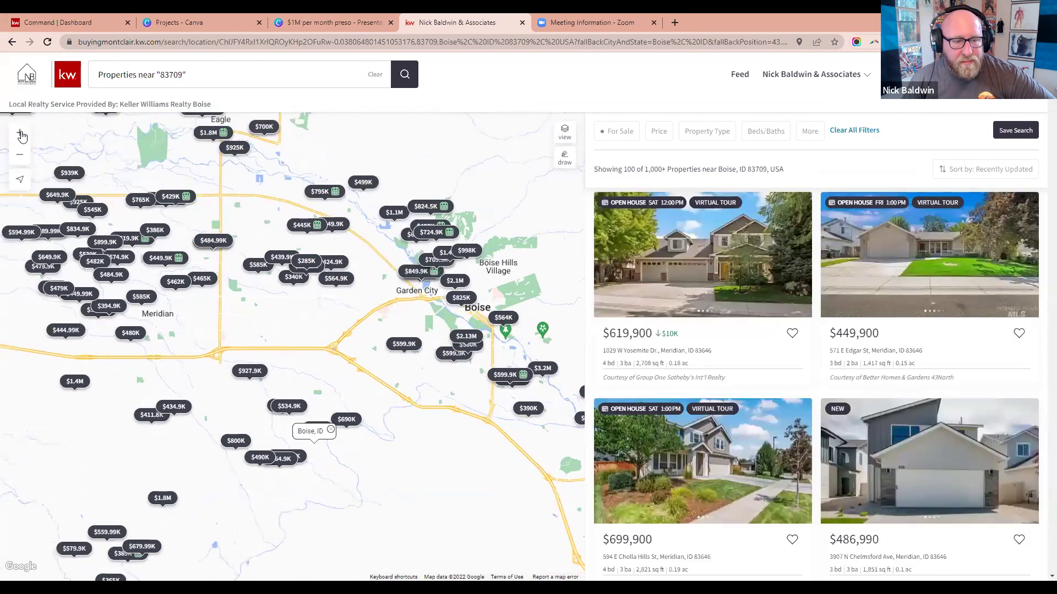
click(20, 134)
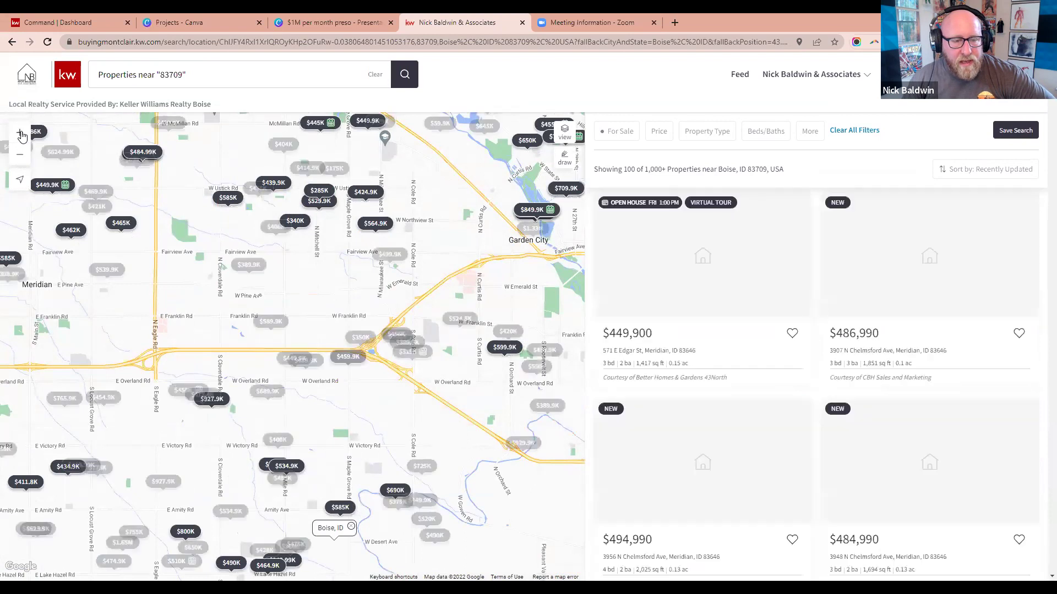
click(20, 134)
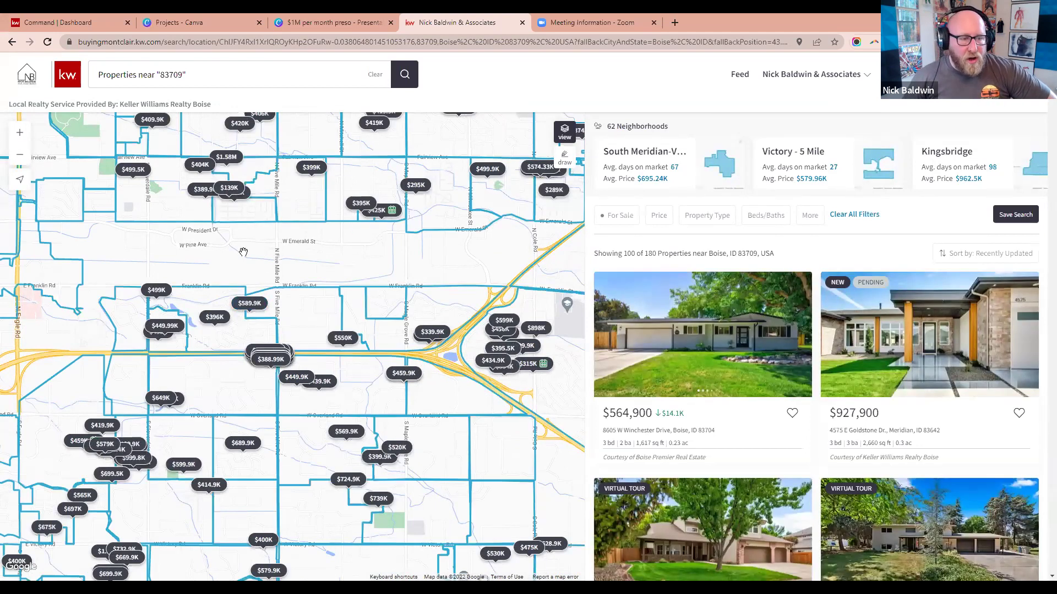
drag(167, 240, 168, 344)
drag(237, 352, 99, 269)
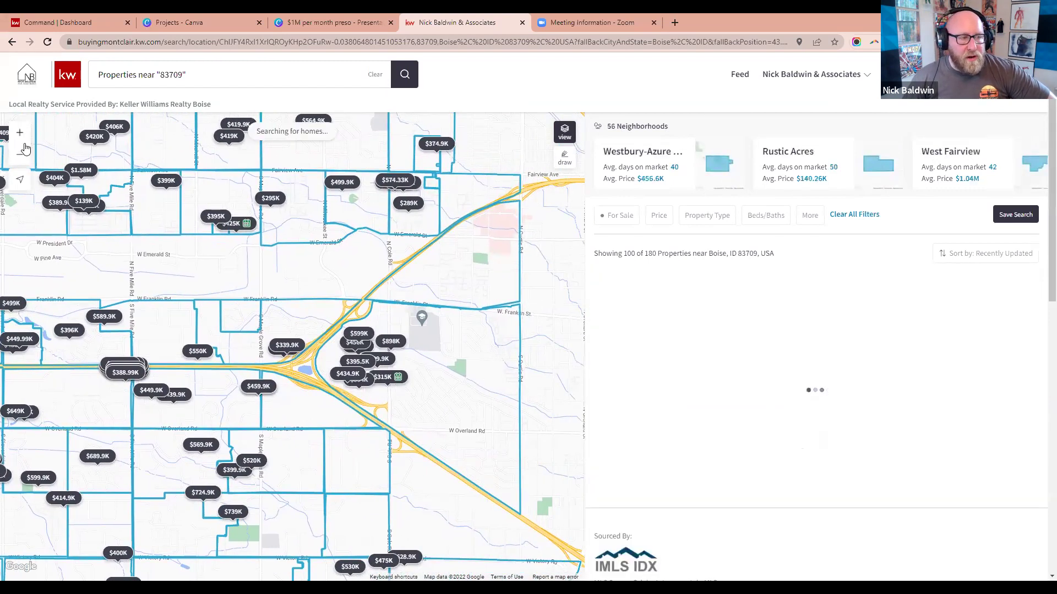
scroll(285, 333, up, 2)
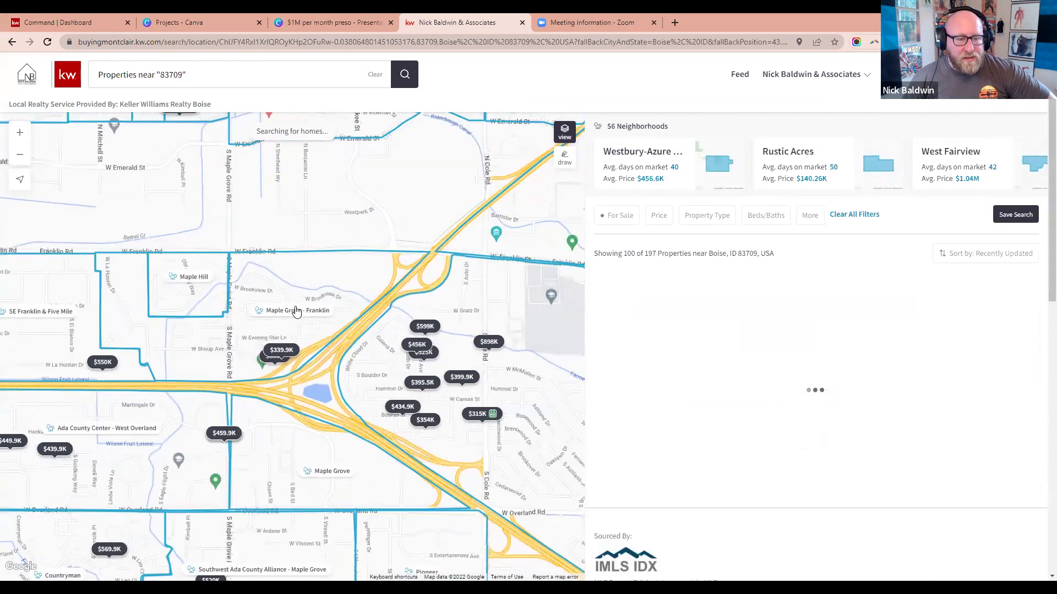
drag(384, 356, 138, 294)
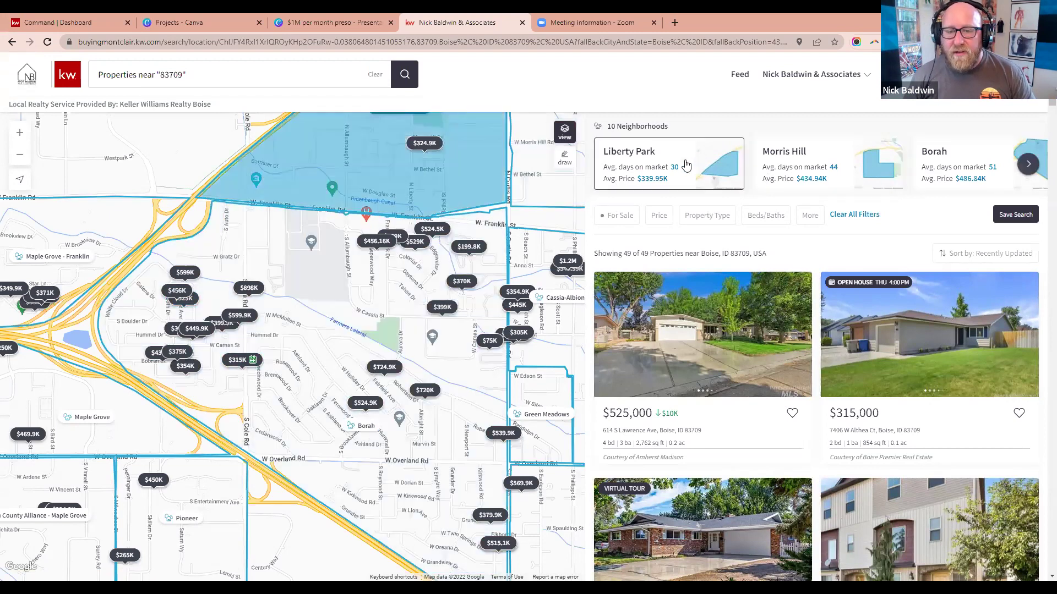
scroll(928, 167, right, 5)
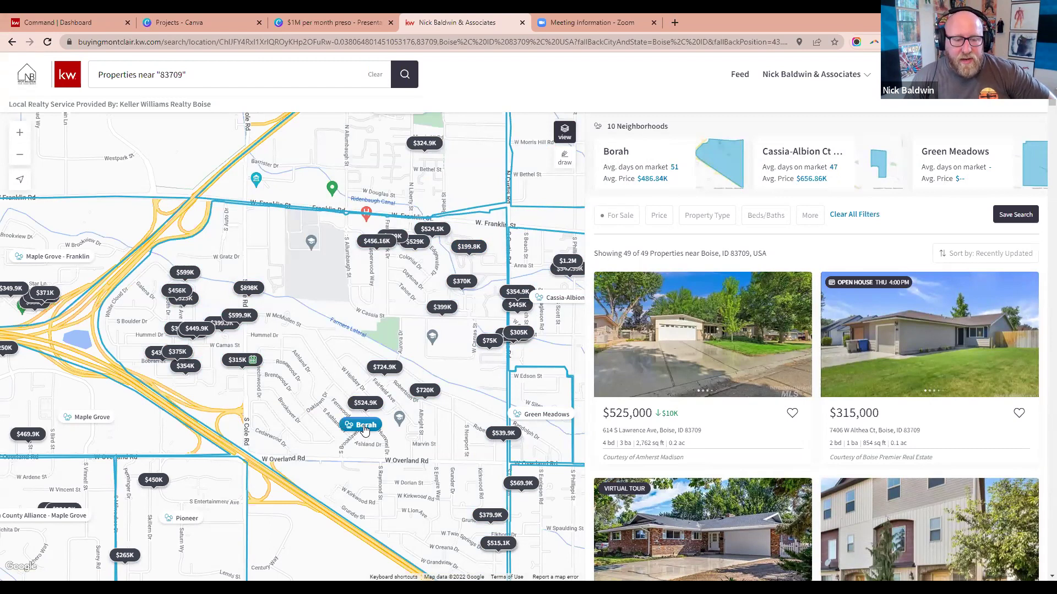
Focus the search on Borah and bring up the For Sale listing status options
click(363, 427)
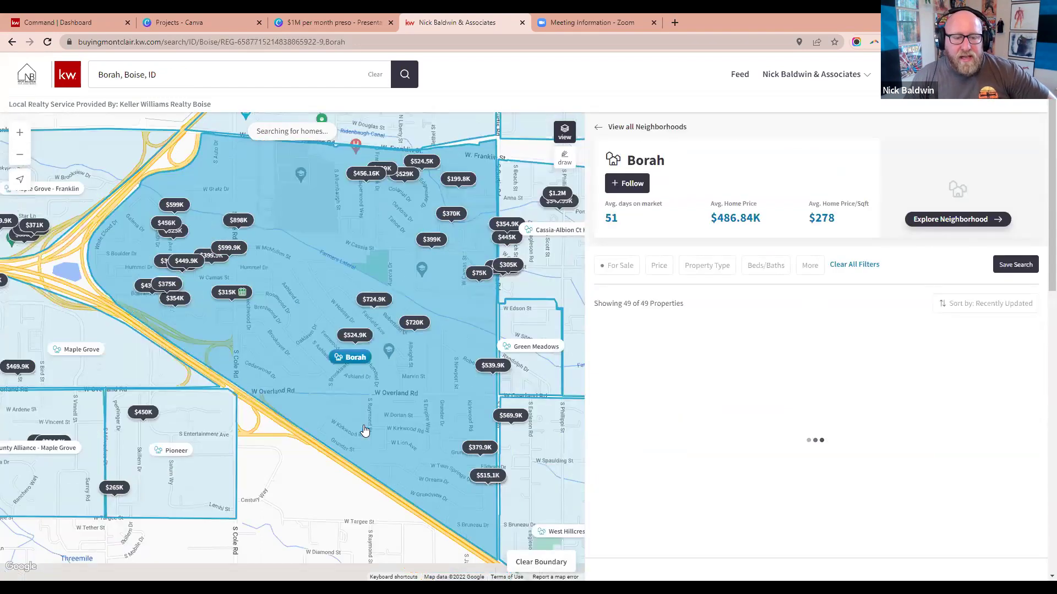
scroll(370, 426, down, 2)
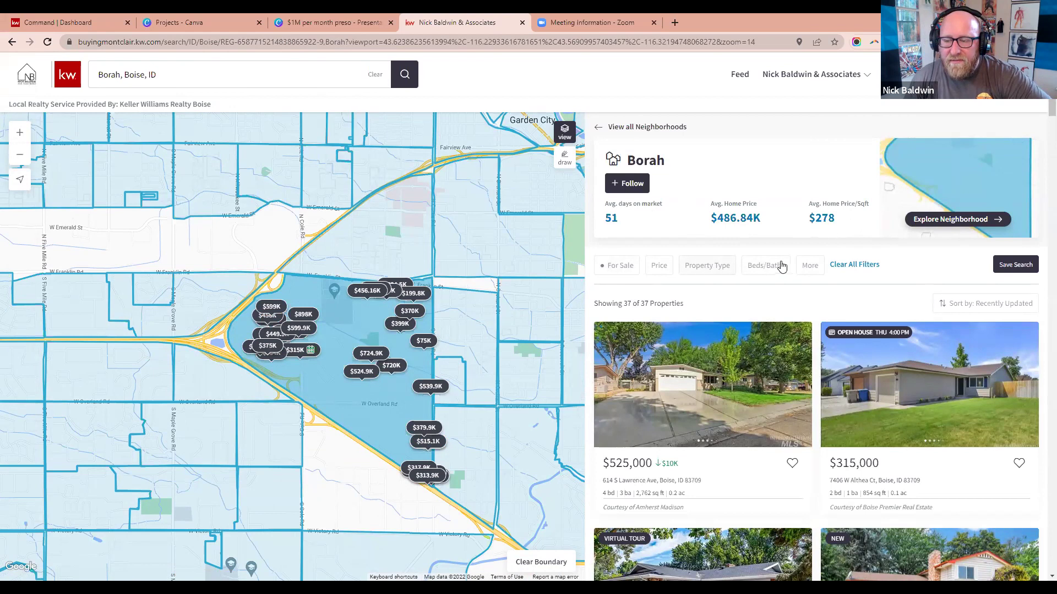
click(620, 269)
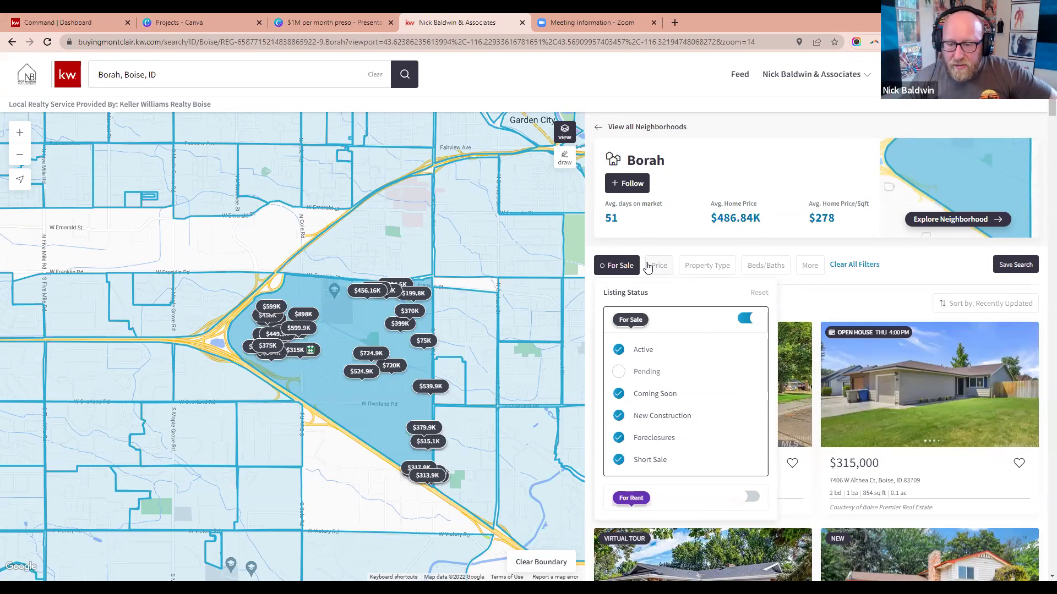
Exclude short sales, foreclosures, new construction and coming soon listings from the listing status
click(618, 460)
click(619, 438)
click(619, 416)
click(620, 395)
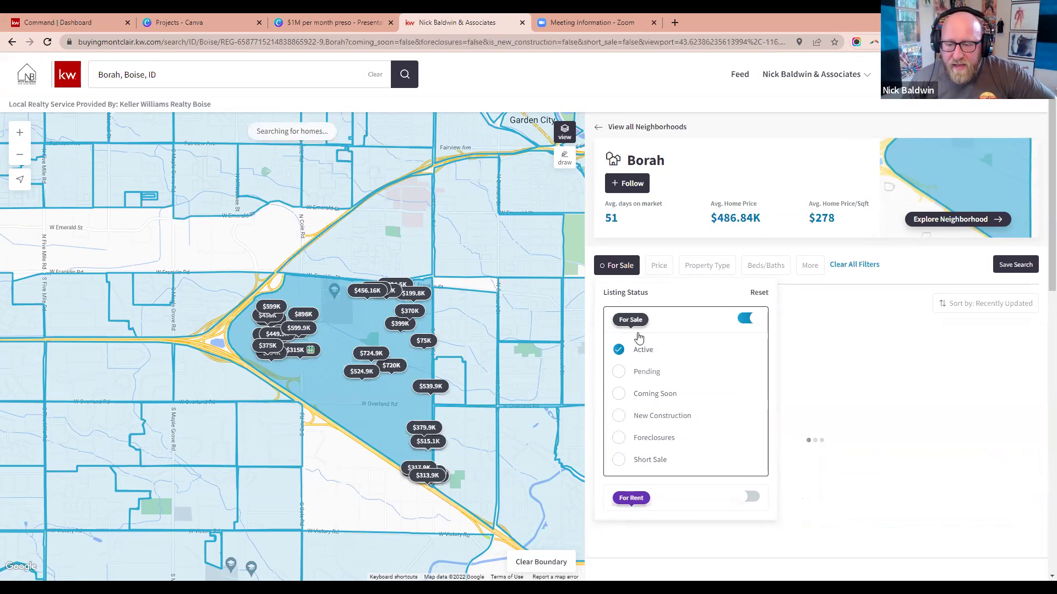
click(621, 268)
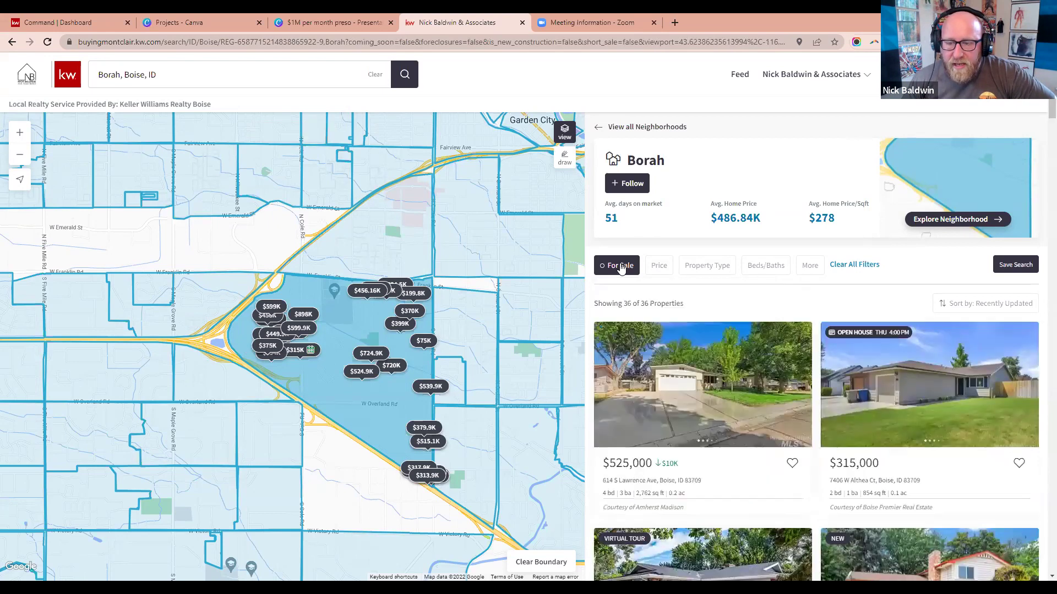
Set the sale price range to $349,000–$700,000, leaving 22 Borah properties
click(657, 268)
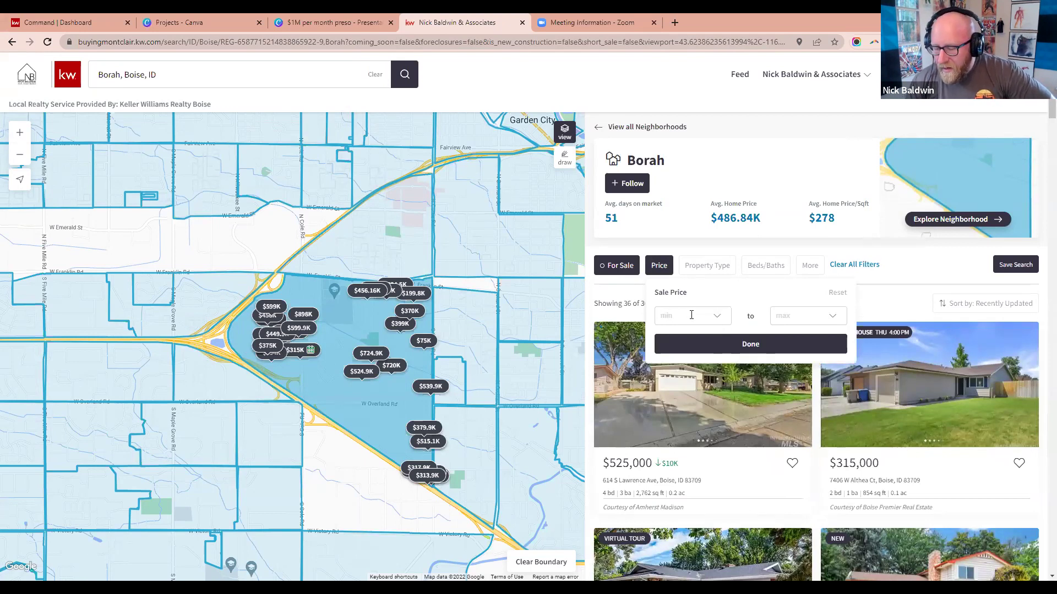
text(349)
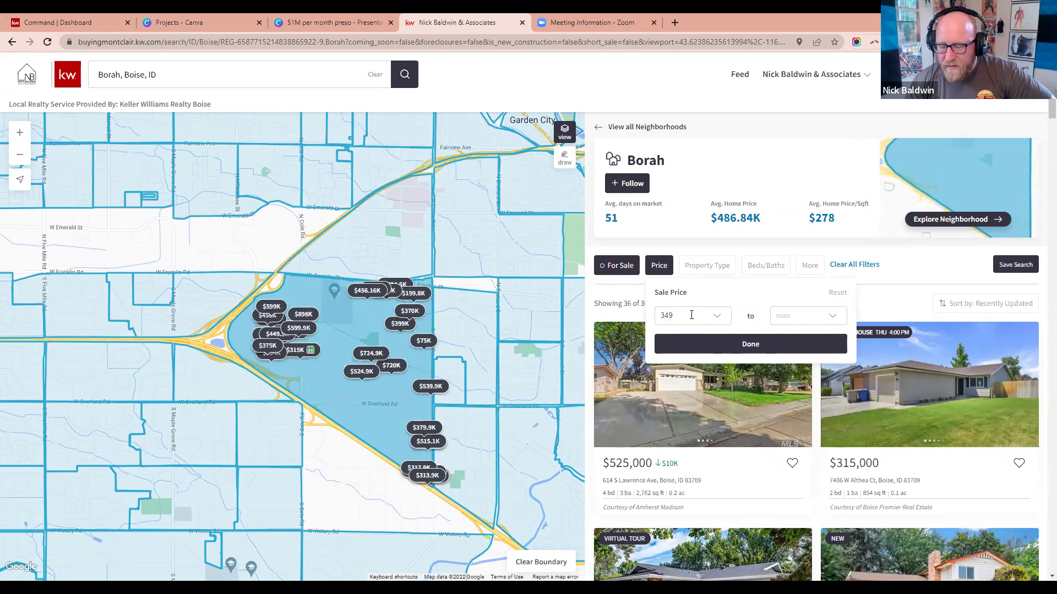
text(,000)
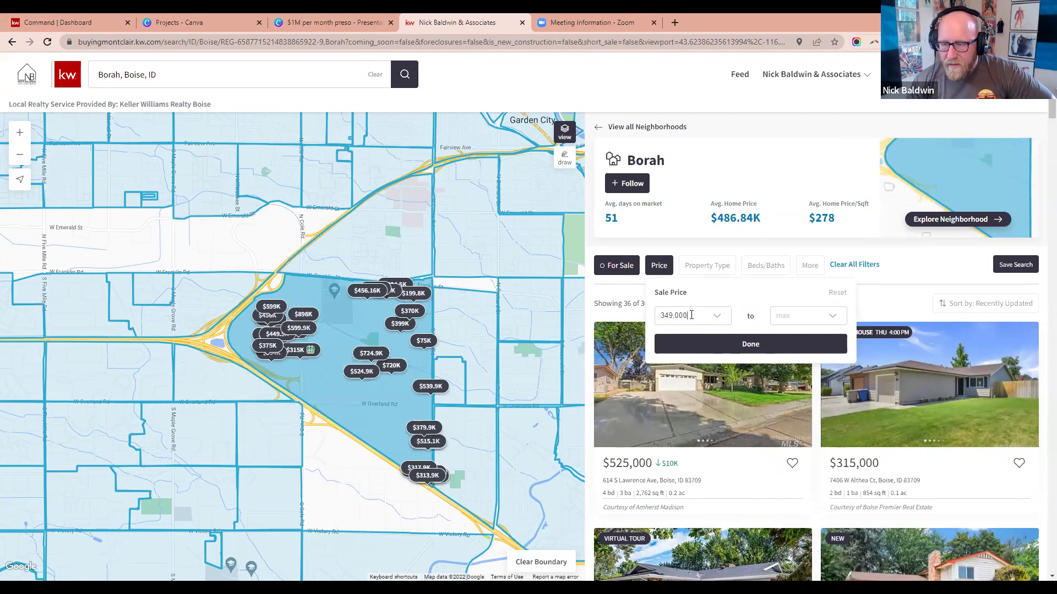
click(832, 321)
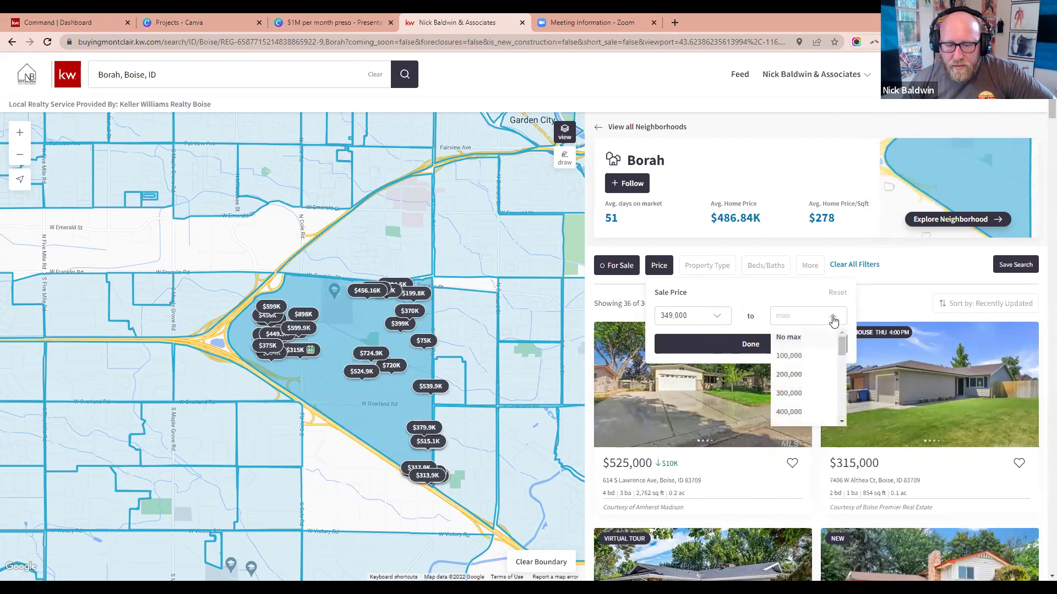
scroll(797, 380, down, 2)
click(793, 359)
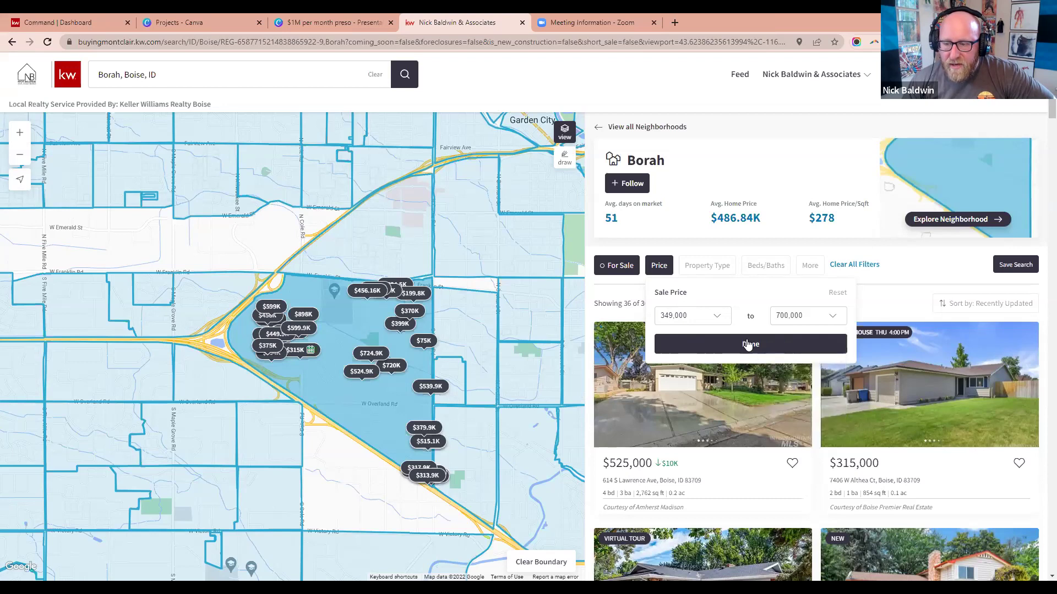
click(750, 344)
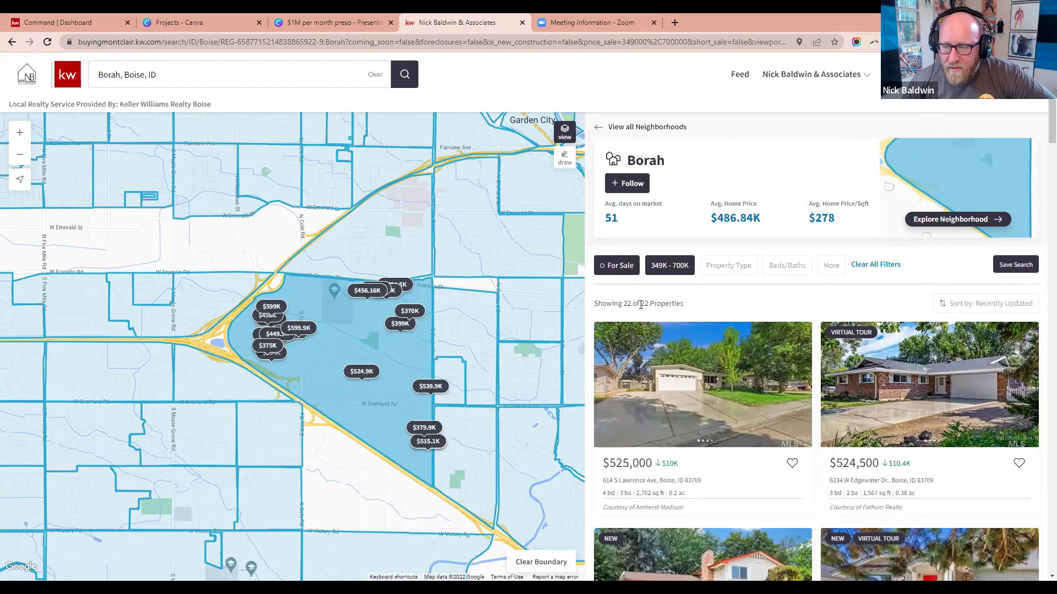
Filter the Borah listings to houses with 3+ bedrooms, leaving 15 properties
click(731, 267)
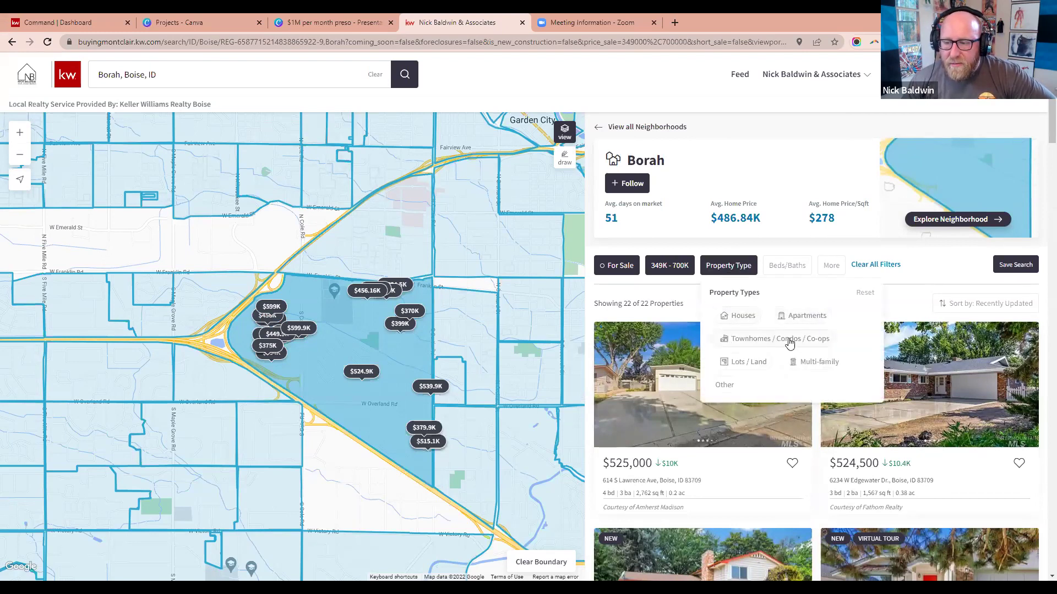
click(749, 321)
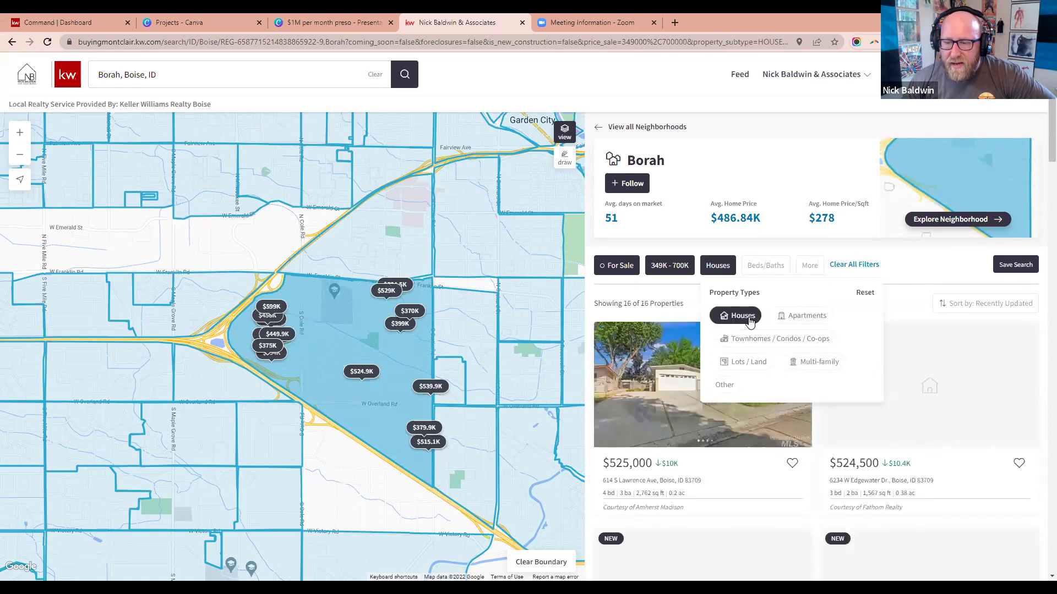
click(766, 265)
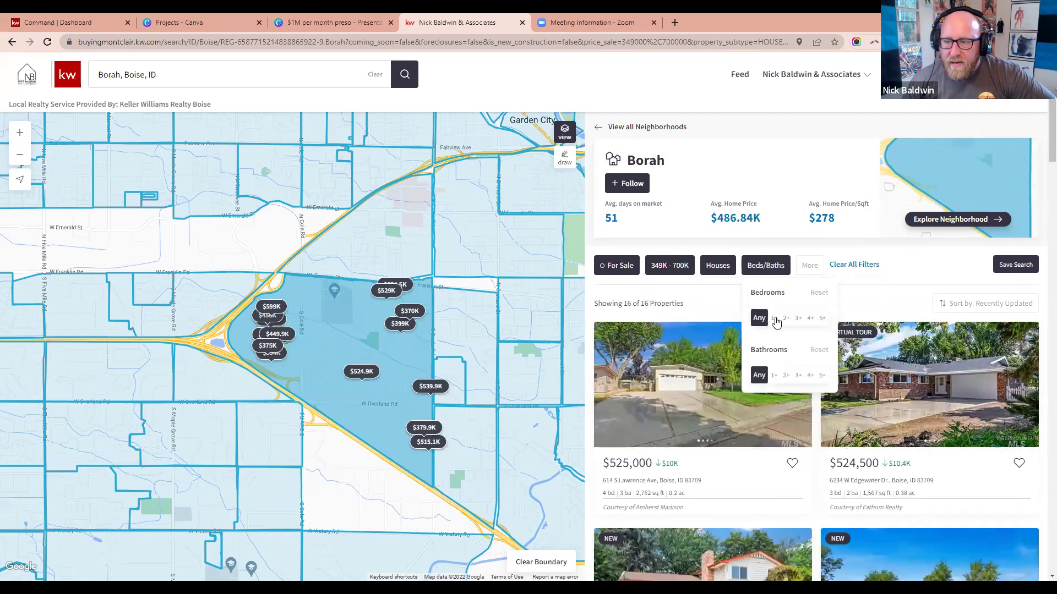
click(798, 318)
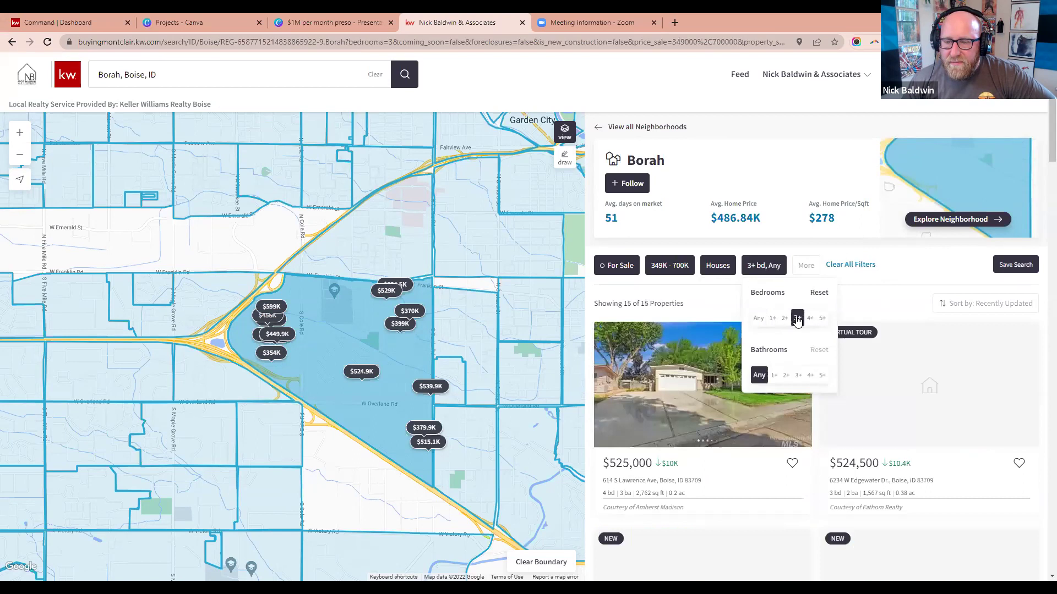
click(918, 269)
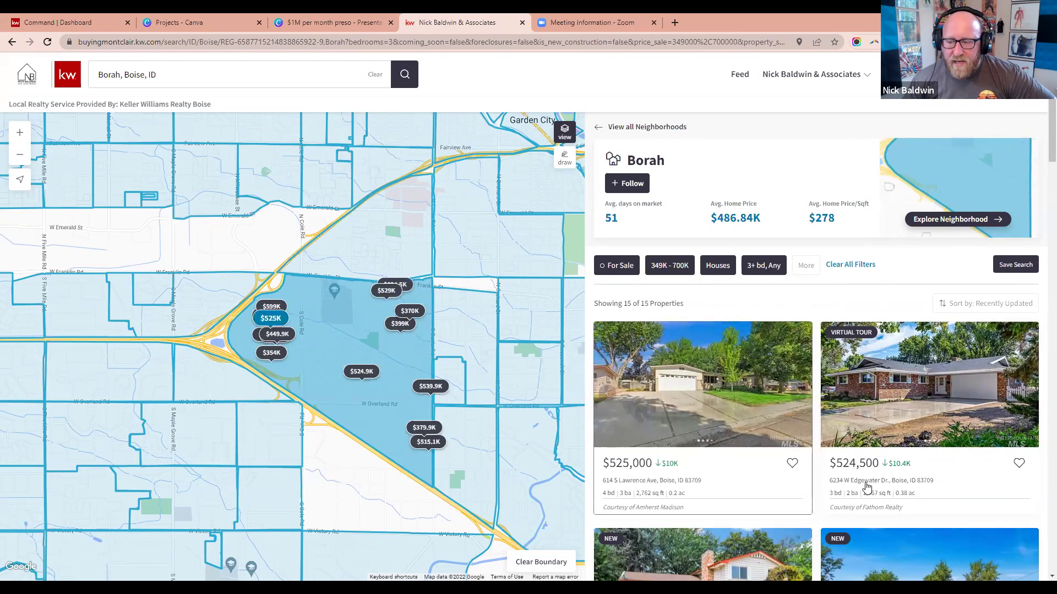
scroll(866, 487, down, 20)
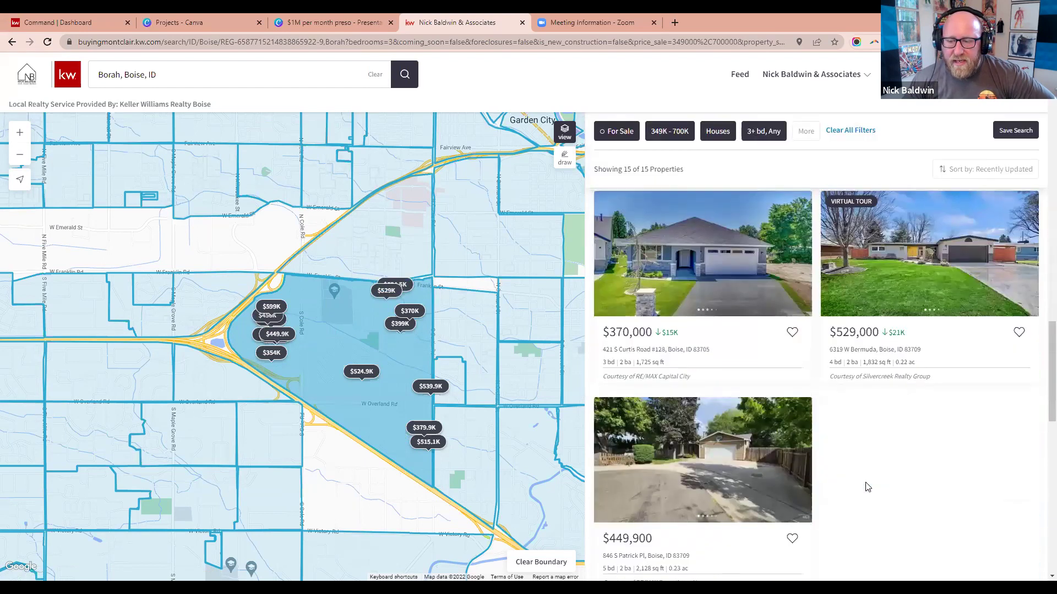
scroll(867, 487, up, 20)
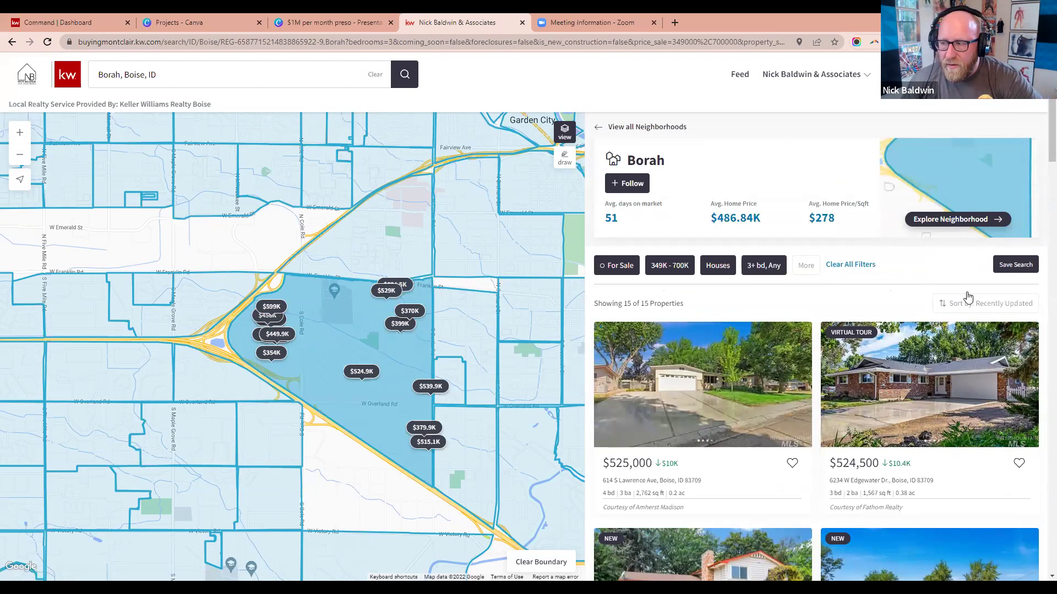
click(1009, 266)
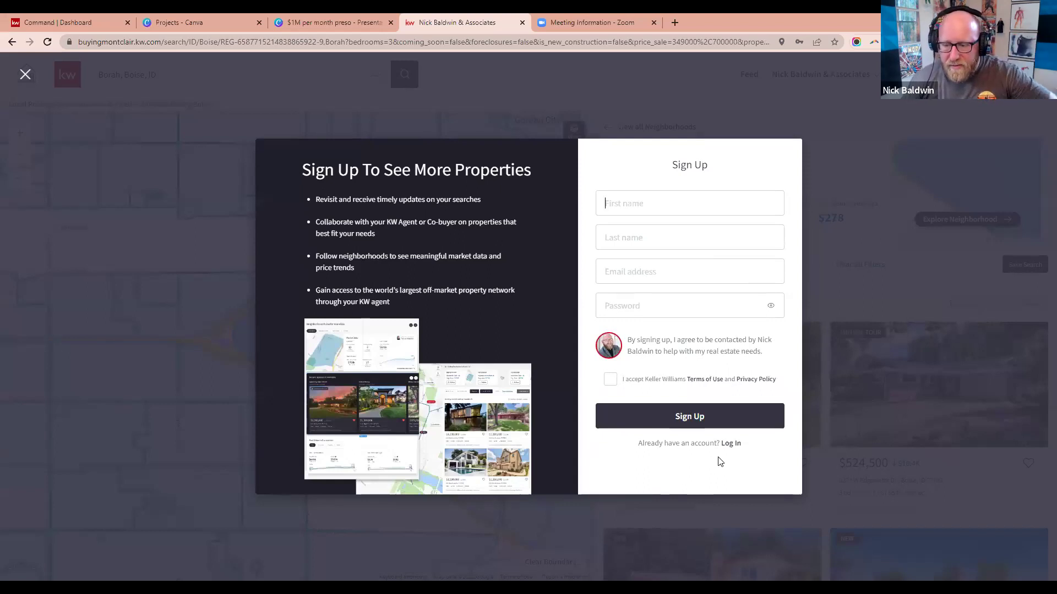
click(26, 75)
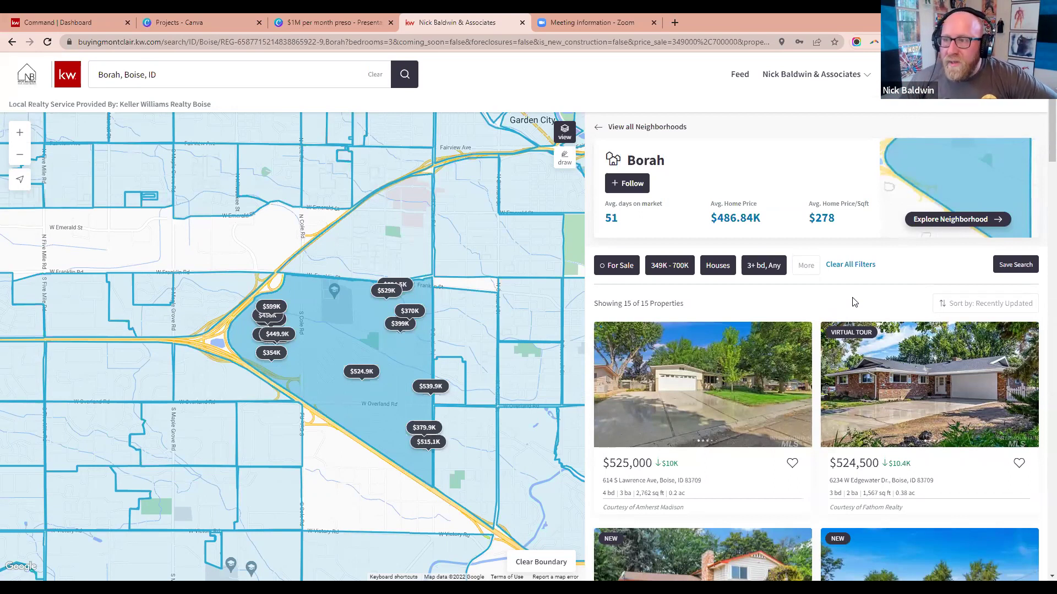
Open the Borah neighborhood overview in a new tab and check its median and average price breakdown
click(965, 223)
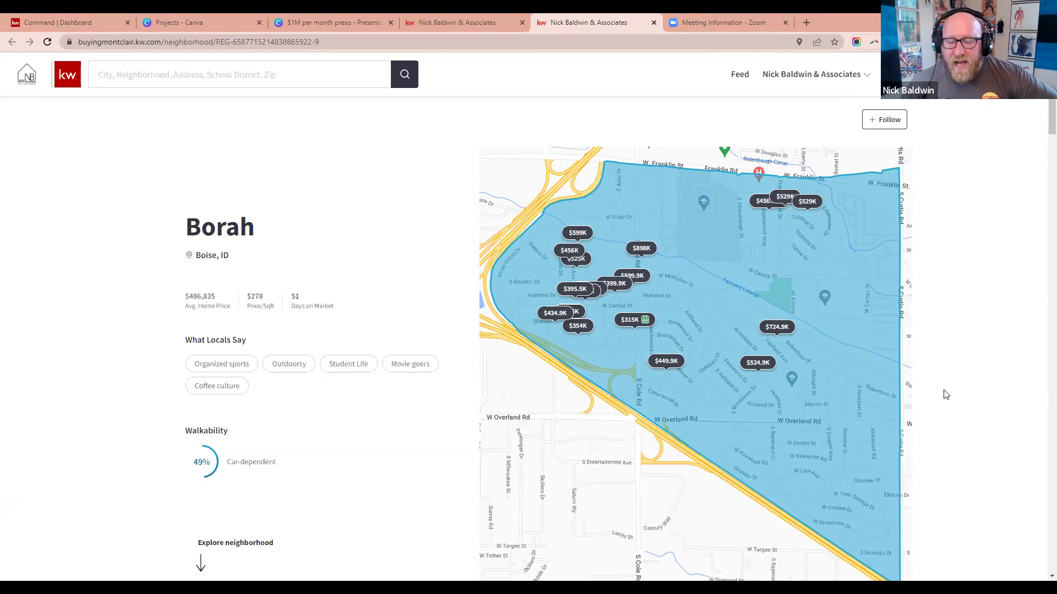
scroll(950, 395, down, 8)
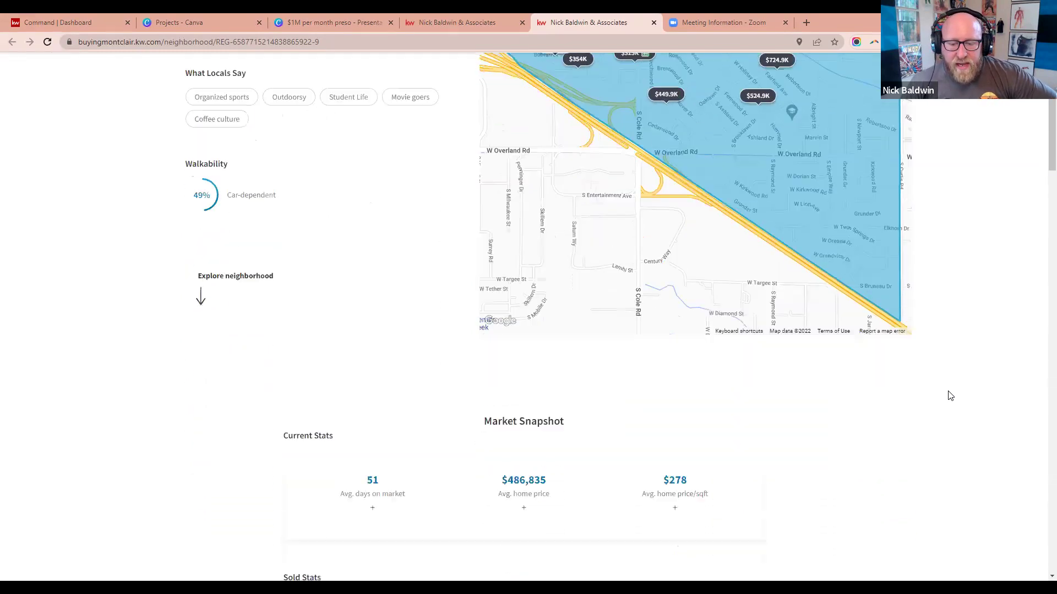
scroll(949, 394, up, 6)
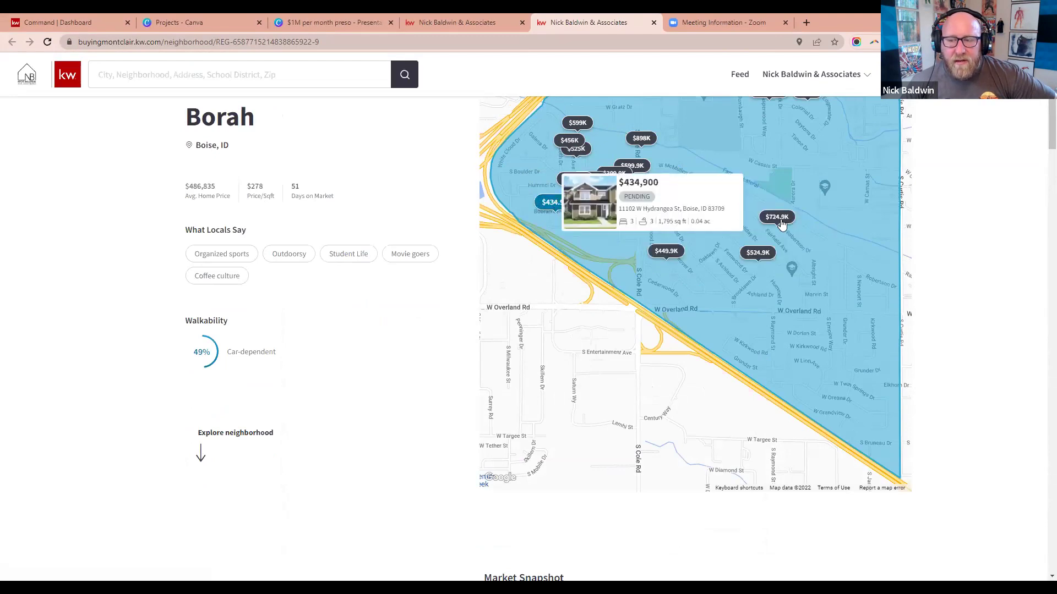
scroll(962, 337, down, 7)
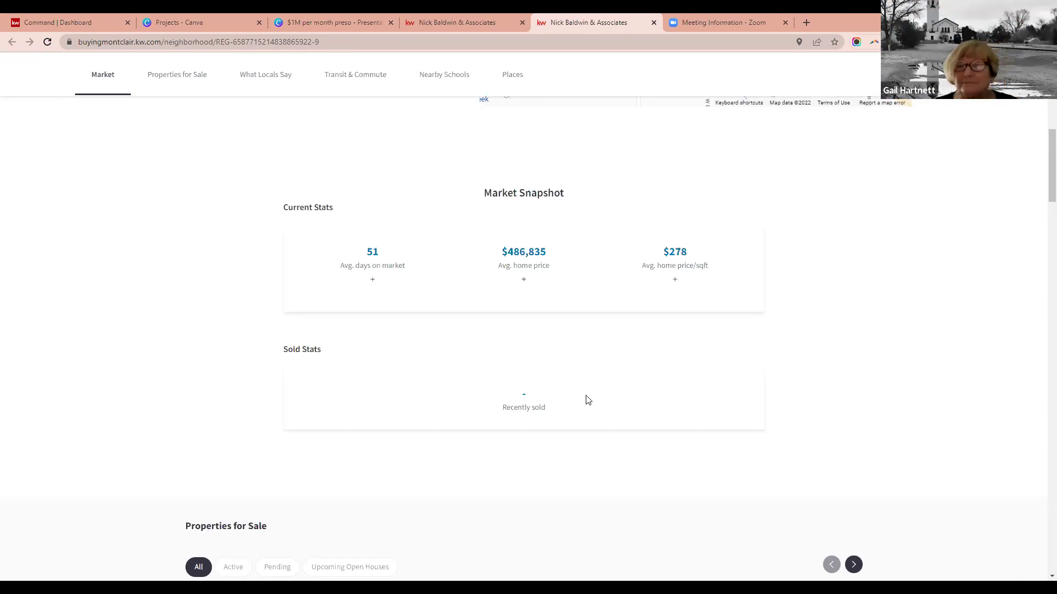
click(523, 279)
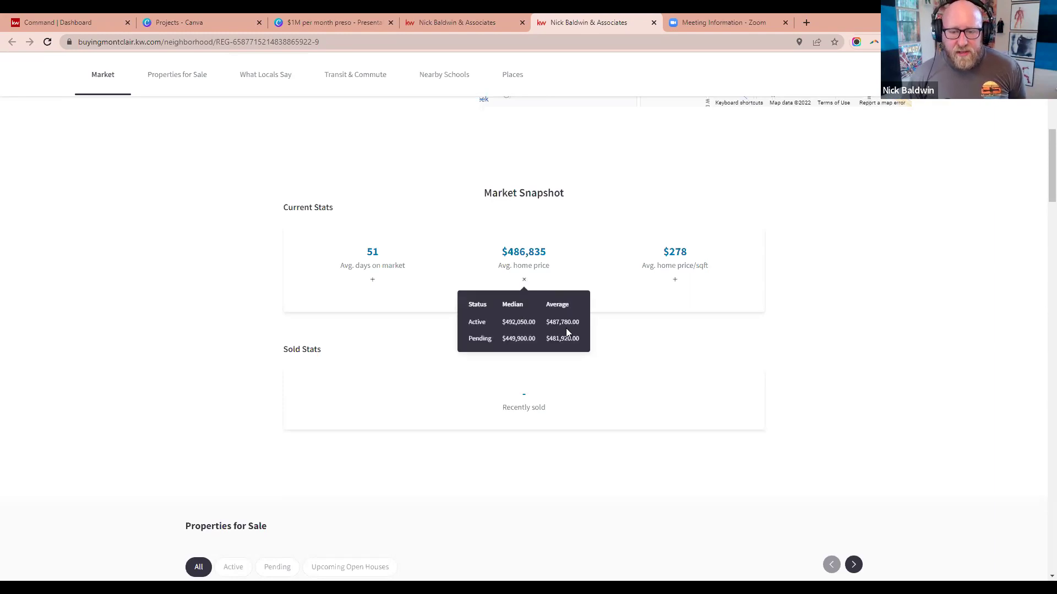
click(524, 282)
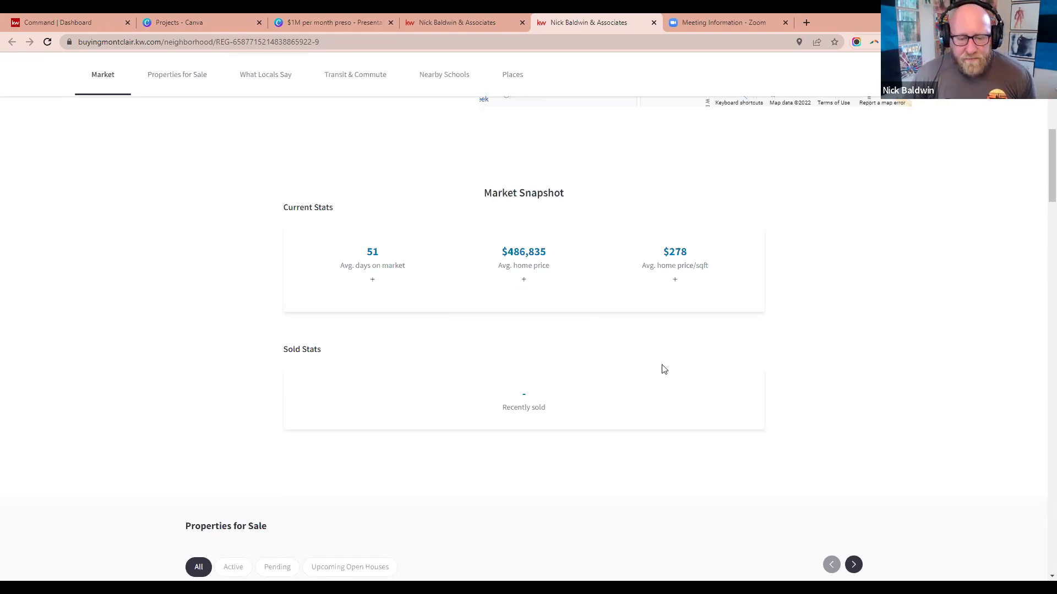
scroll(661, 368, down, 6)
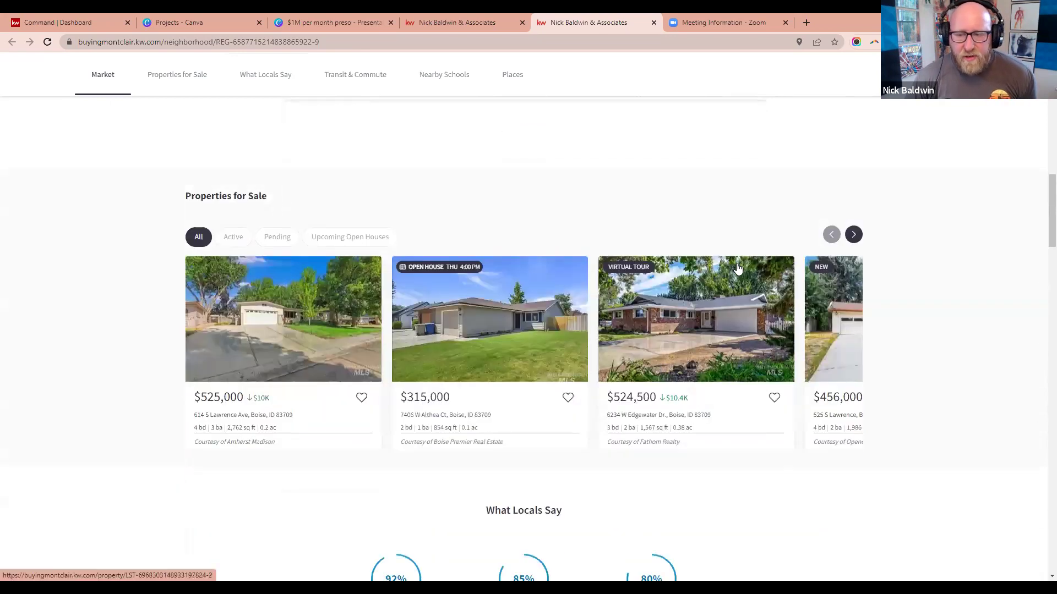
Page through Properties for Sale, then switch to Upcoming Open Houses and Pending listings
click(853, 235)
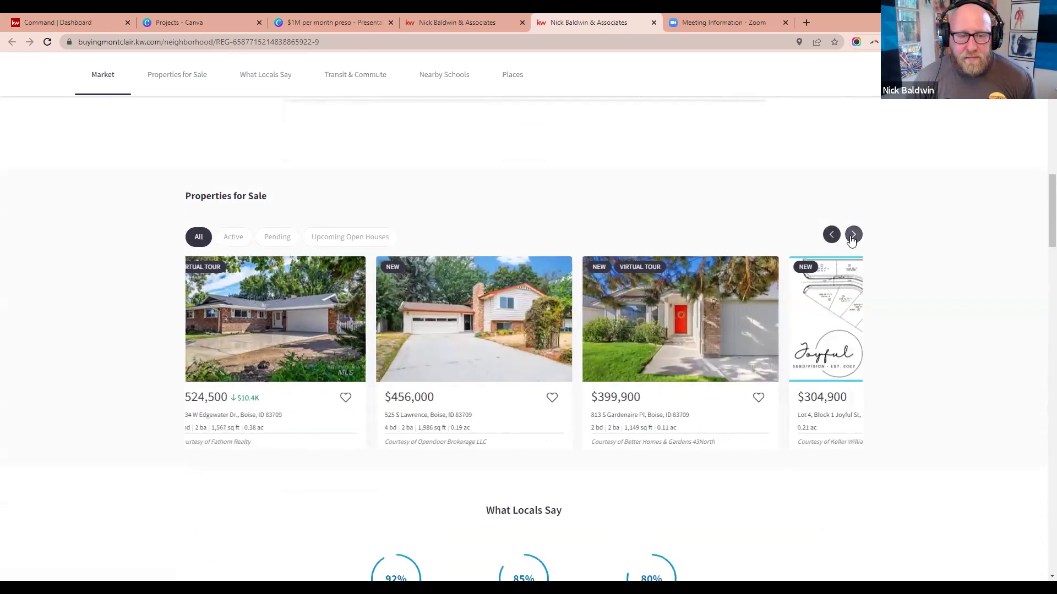
click(853, 235)
click(853, 235)
click(348, 237)
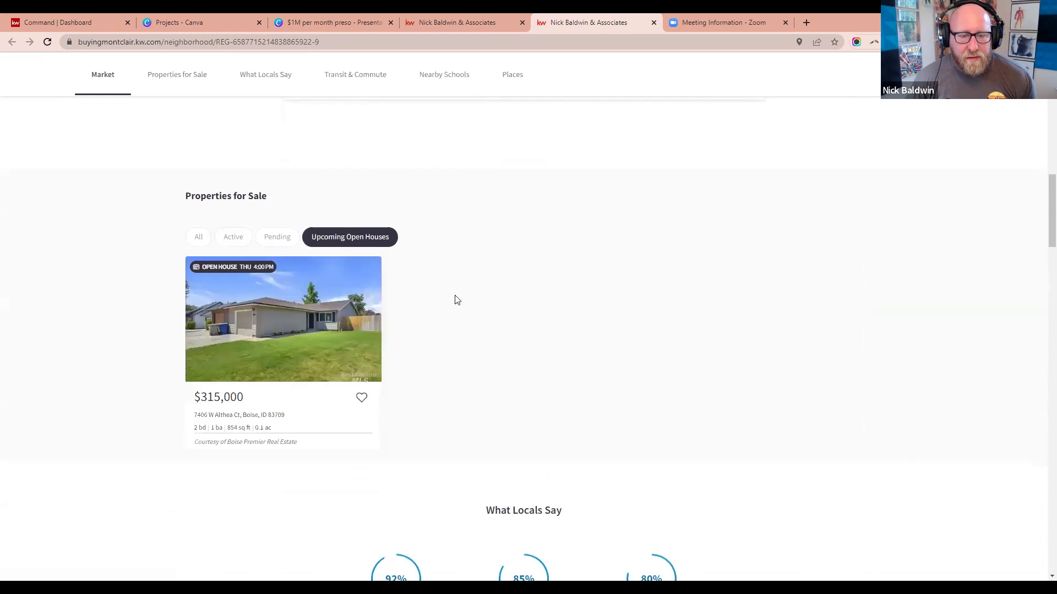
click(286, 237)
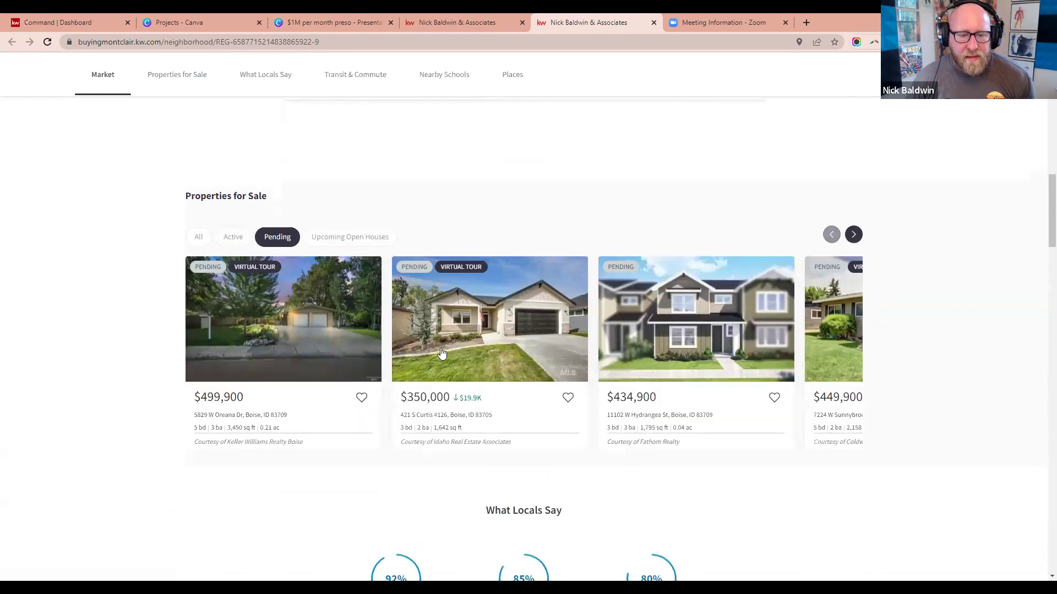
Expand What Locals Say to show all traits and scroll down to the commute map
scroll(665, 382, down, 2)
scroll(853, 403, down, 5)
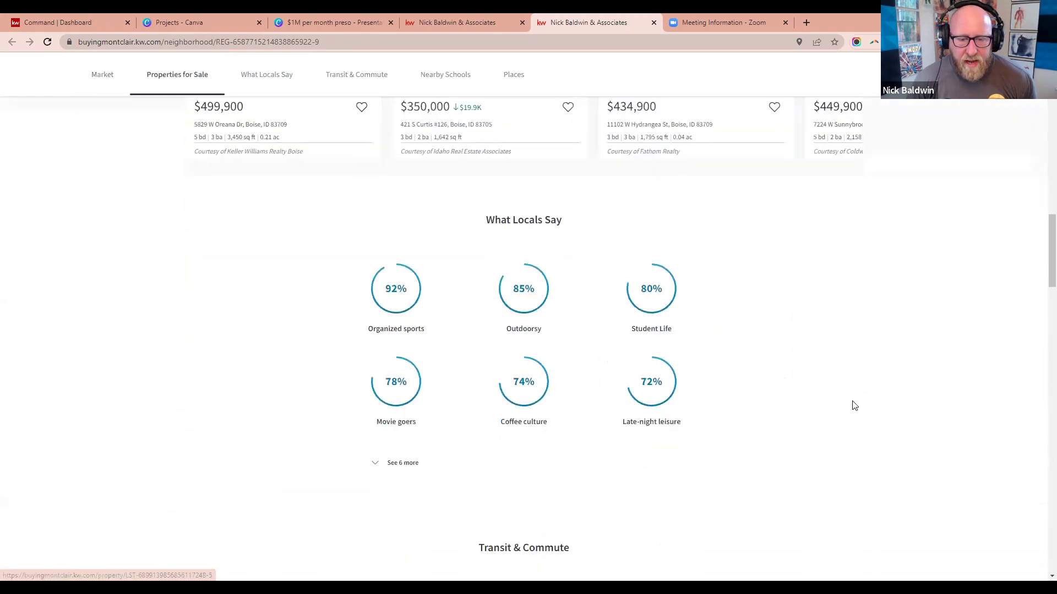
click(424, 427)
scroll(747, 412, down, 1)
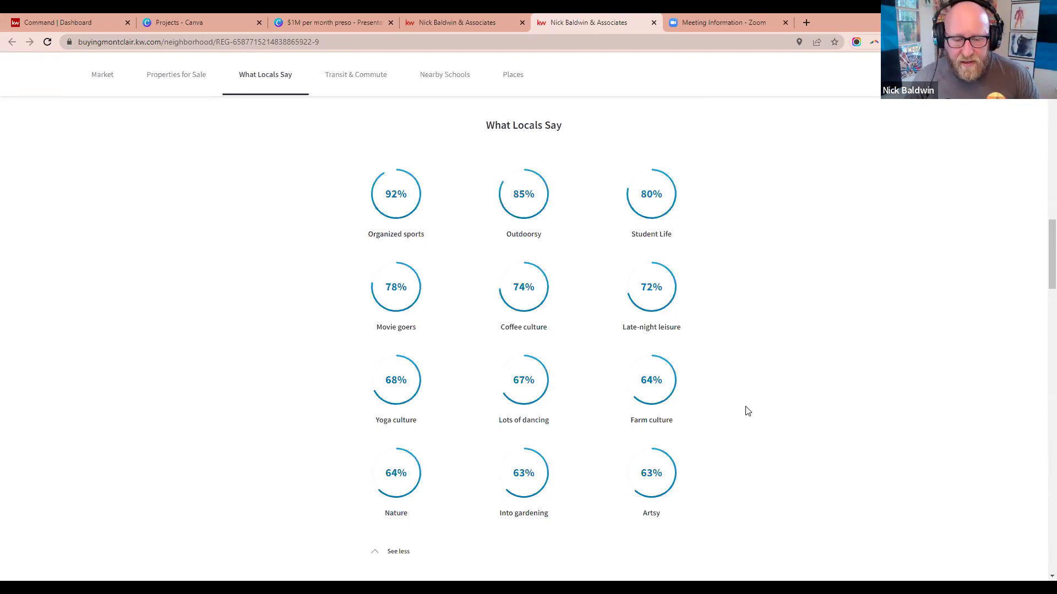
scroll(746, 410, down, 6)
scroll(848, 410, down, 2)
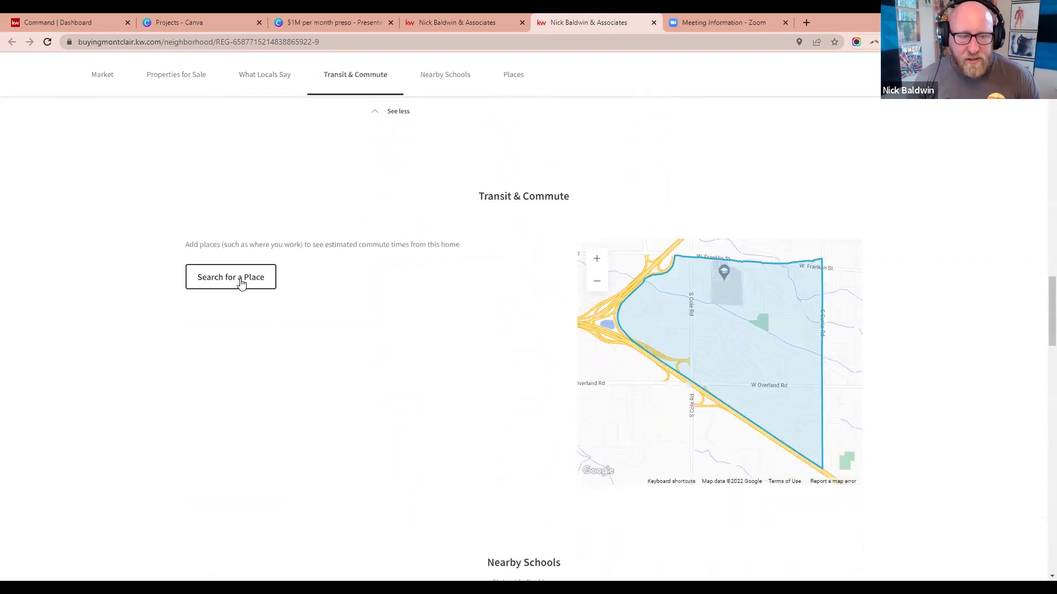
Try a commute-time lookup, dismiss the sign-up prompt and scroll to Places
click(239, 280)
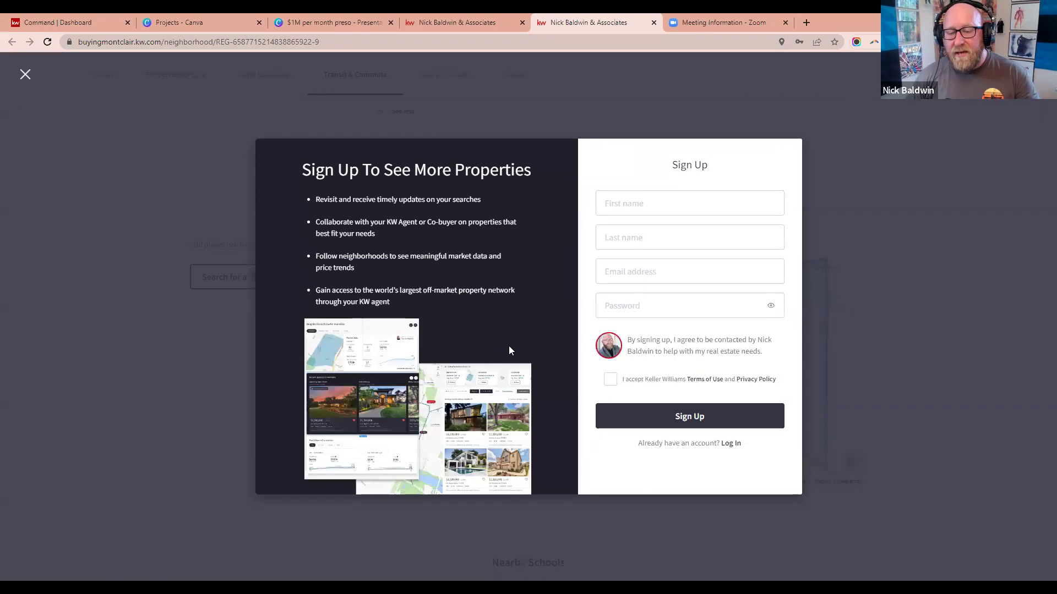
click(25, 74)
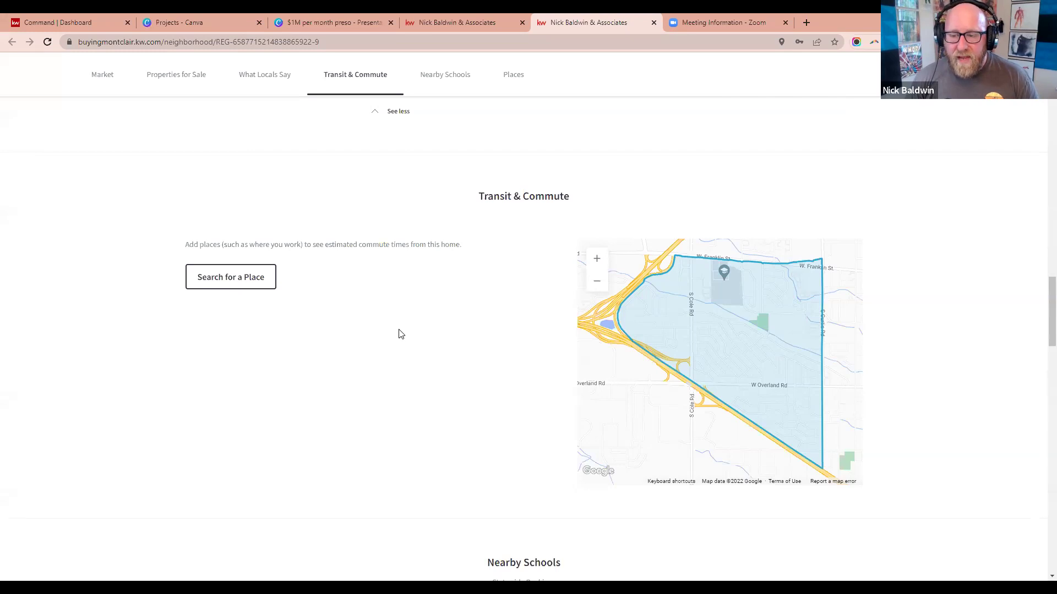
scroll(454, 332, down, 8)
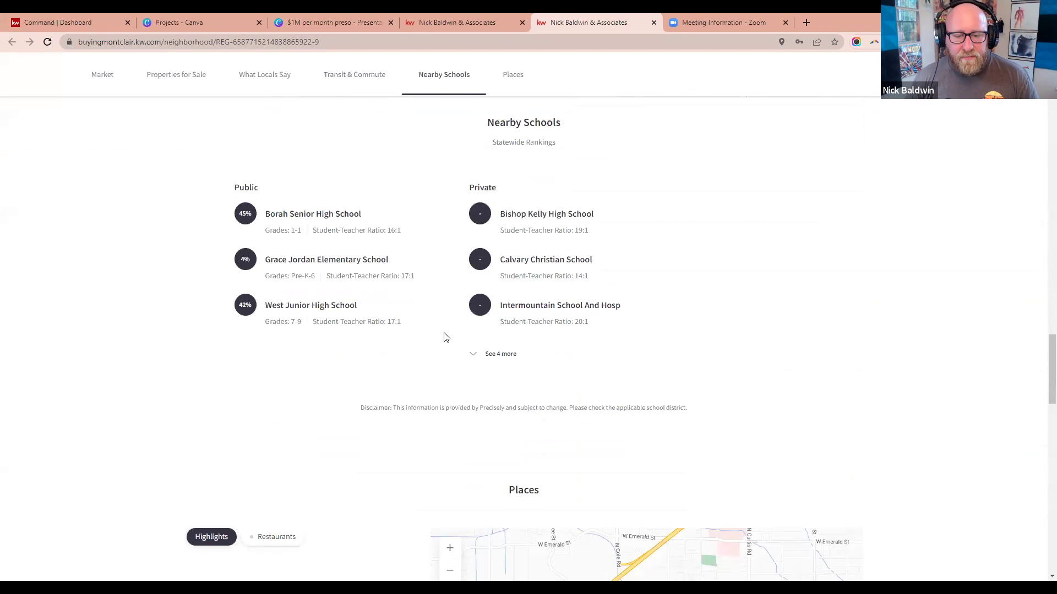
scroll(446, 337, down, 6)
scroll(981, 400, down, 1)
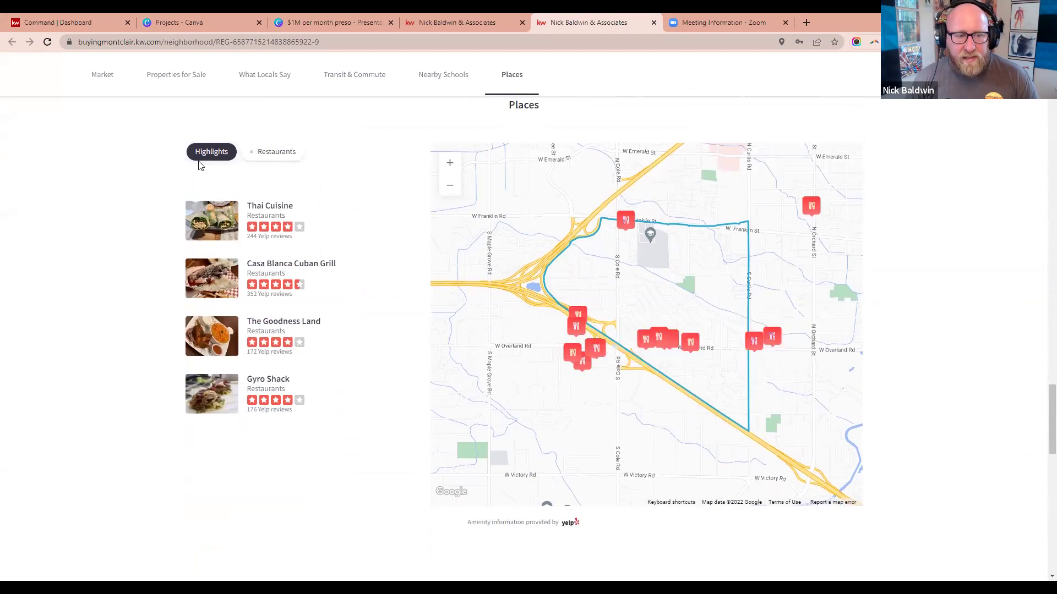
Show restaurants near Borah on the neighborhood map
click(270, 159)
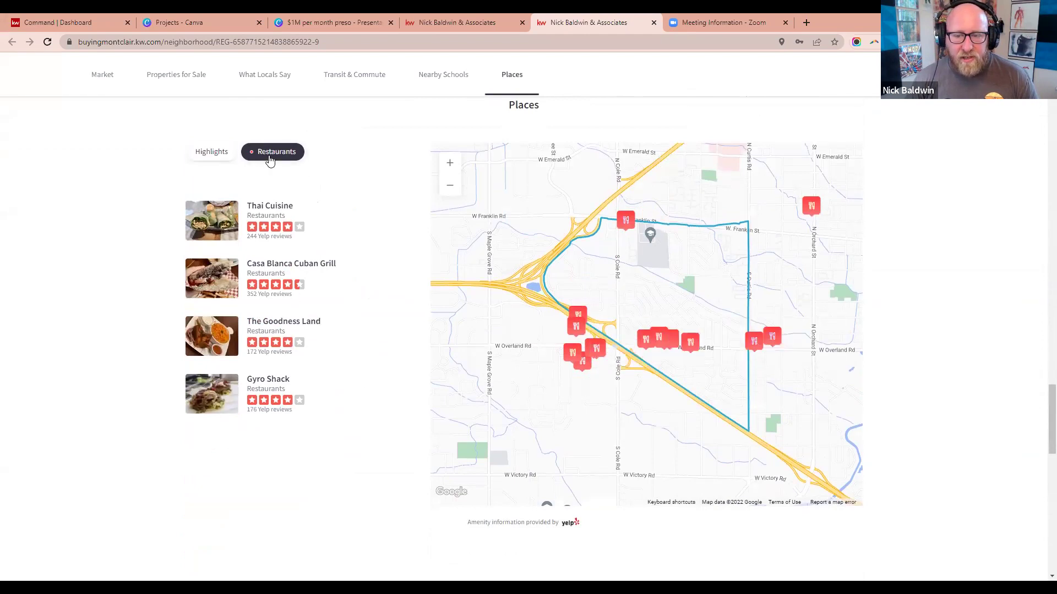
scroll(314, 429, down, 2)
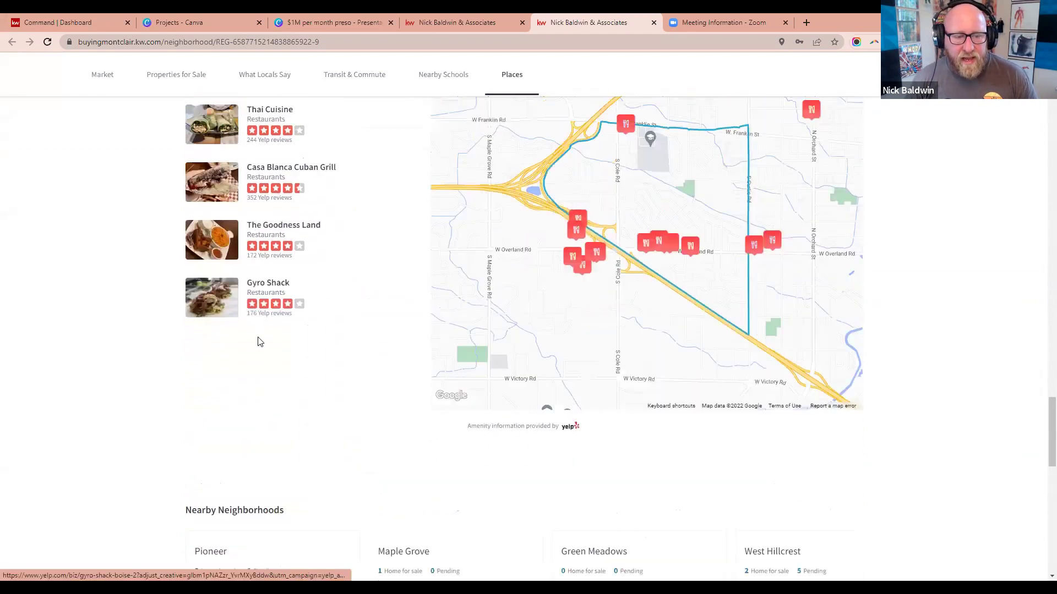
scroll(260, 342, up, 3)
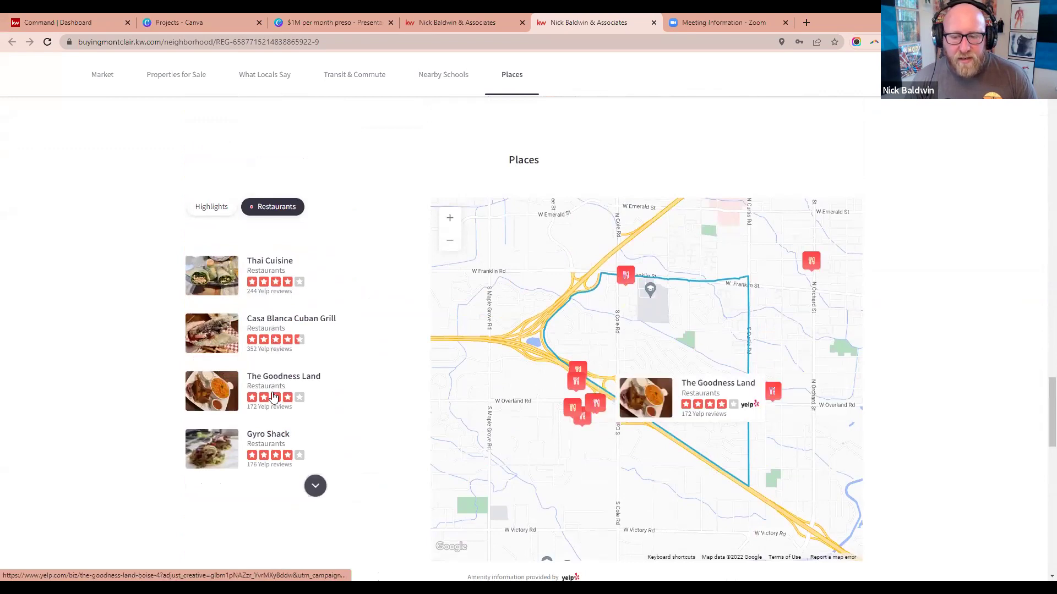
mouse_move(767, 397)
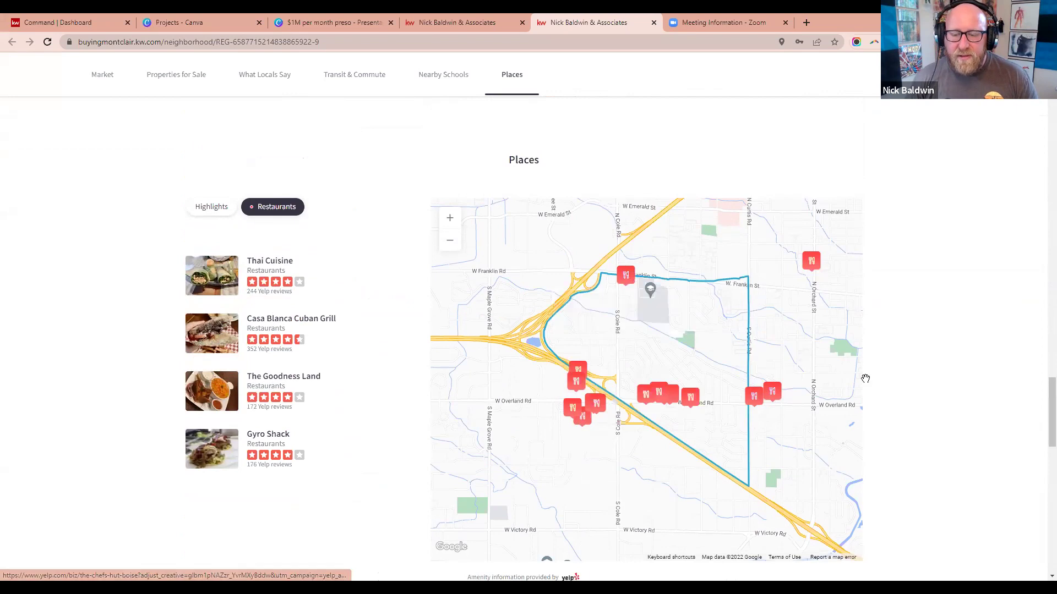
Page four times through Nearby Neighborhoods, then return to the top of the page
scroll(960, 407, down, 7)
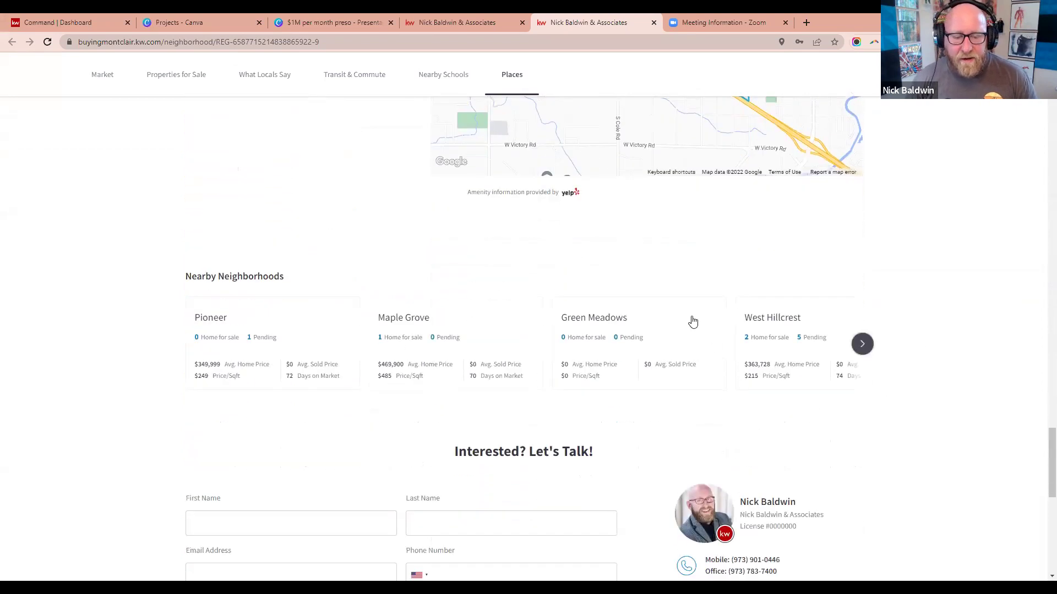
click(862, 346)
click(861, 347)
click(861, 348)
click(861, 347)
scroll(868, 347, up, 20)
scroll(877, 354, up, 20)
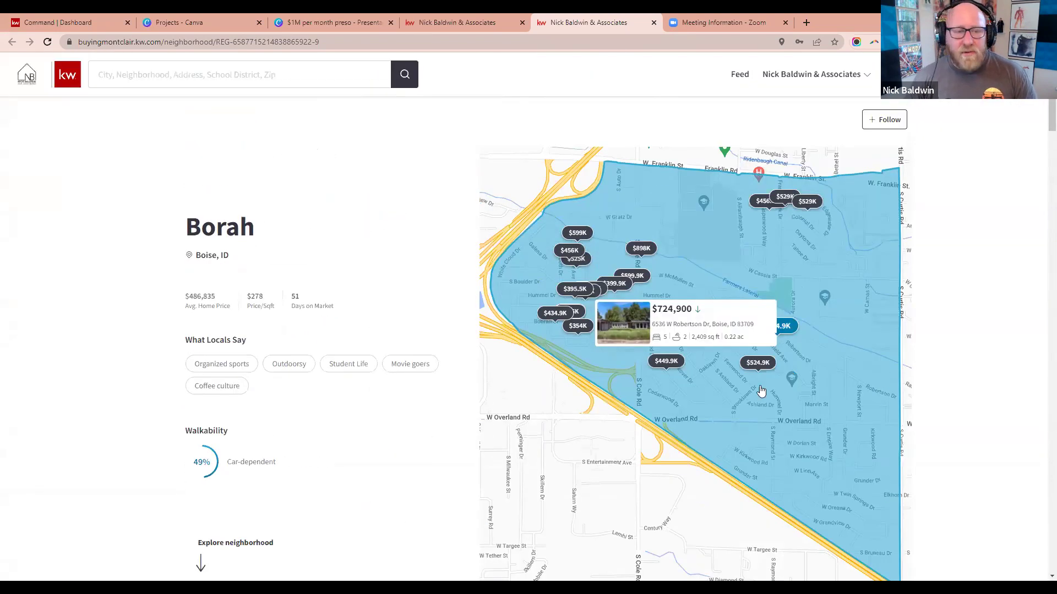
Log in with the saved credentials and follow the Borah neighborhood
click(885, 124)
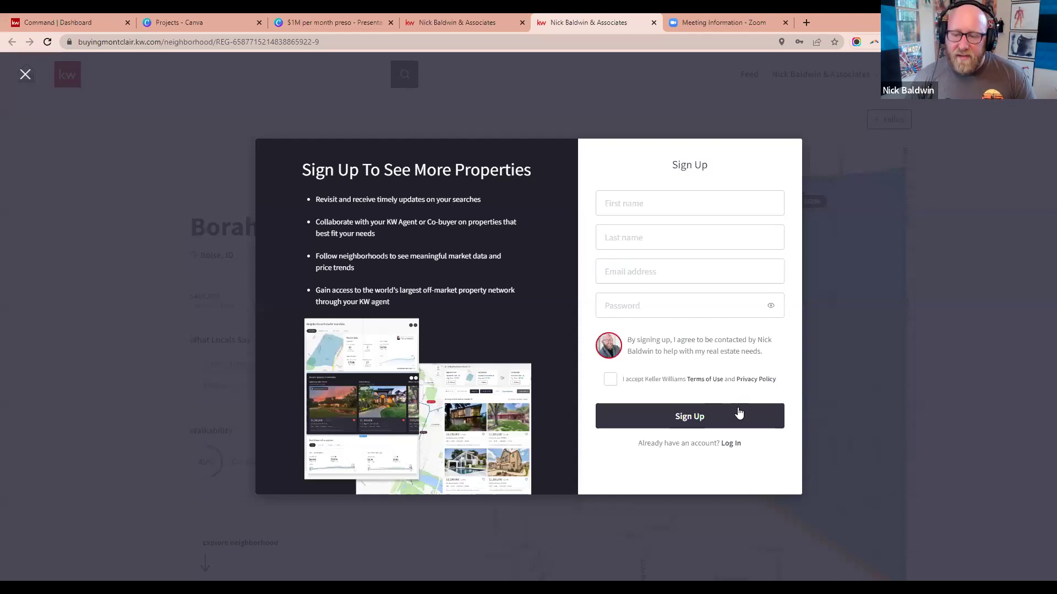
click(730, 445)
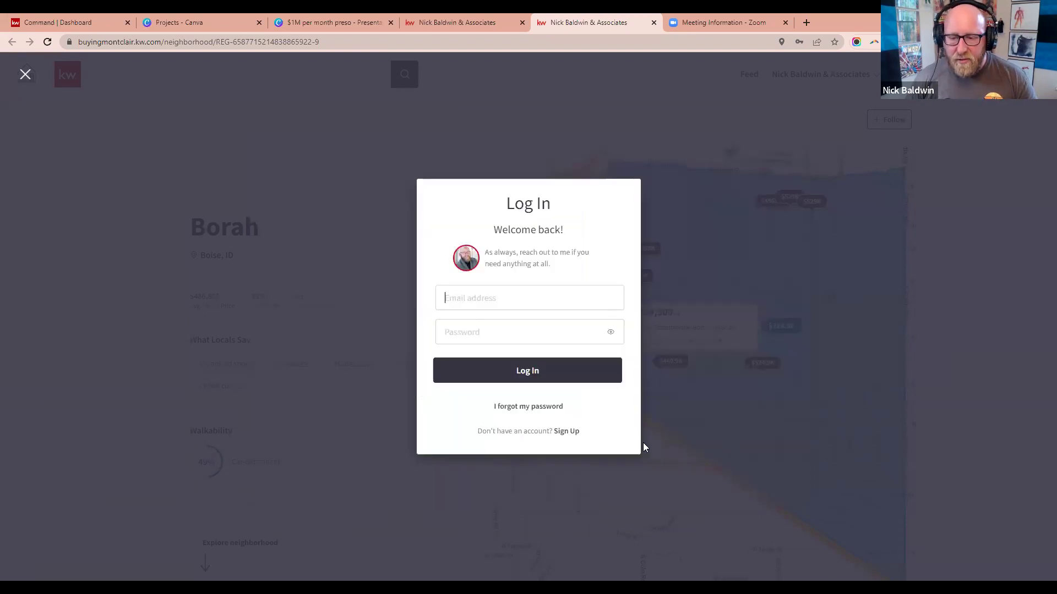
click(557, 372)
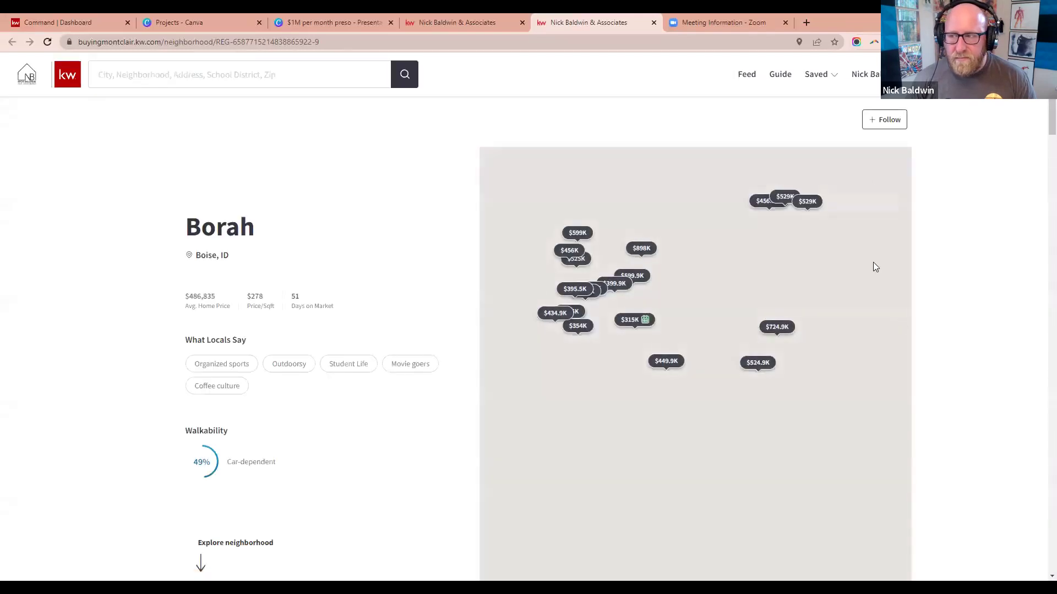
click(889, 125)
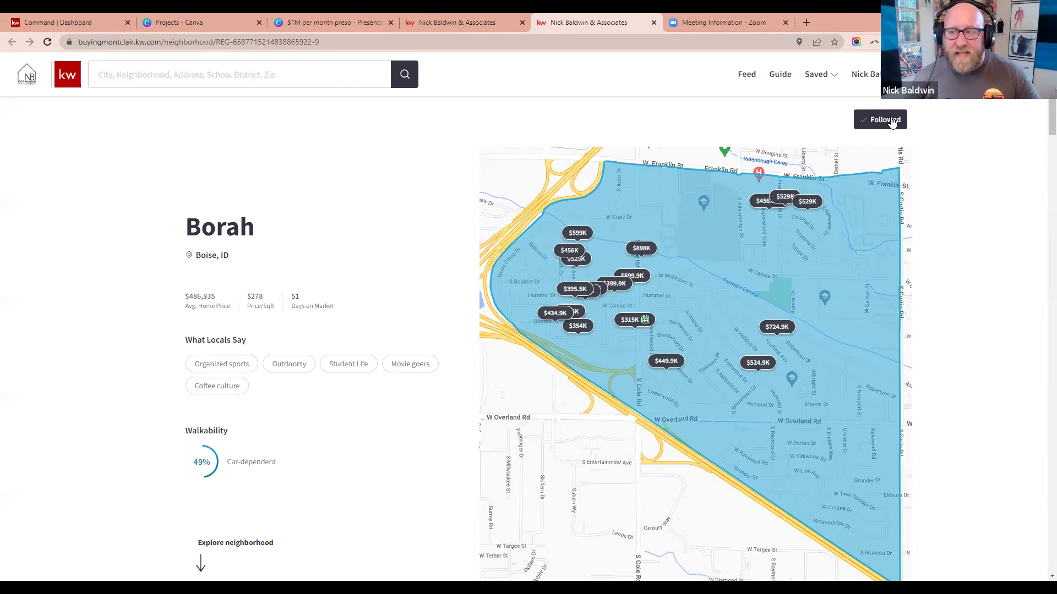
View all followed neighborhoods from Saved, return to the homepage, then open the updates Feed
click(832, 78)
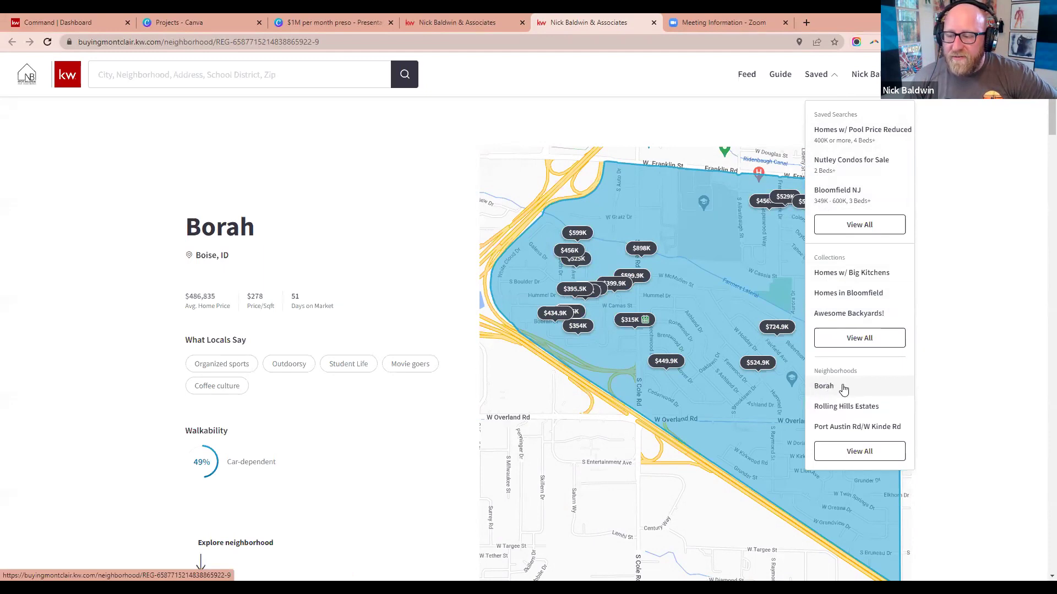
click(856, 452)
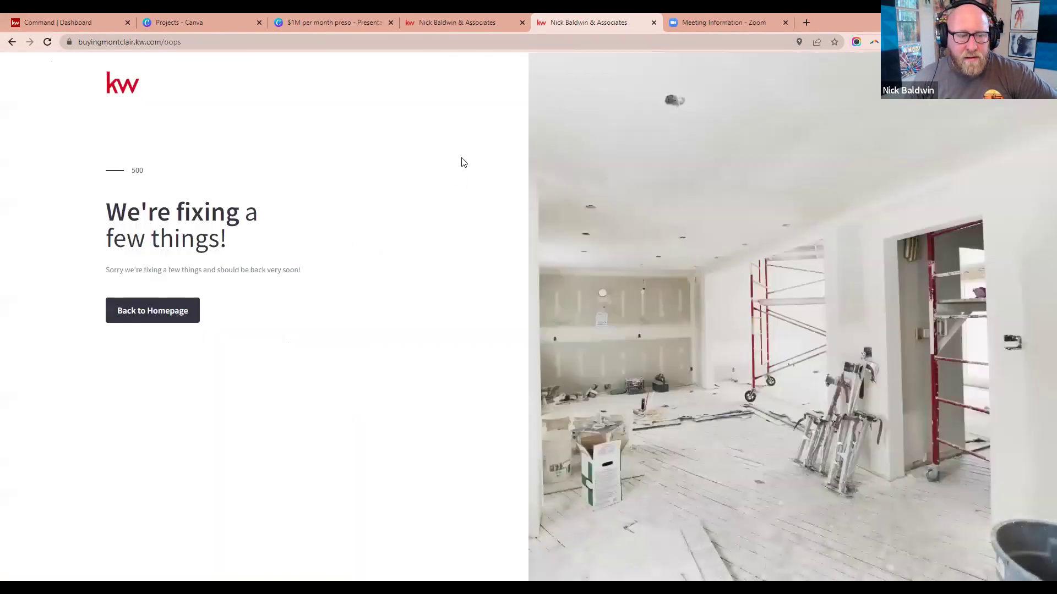
click(153, 312)
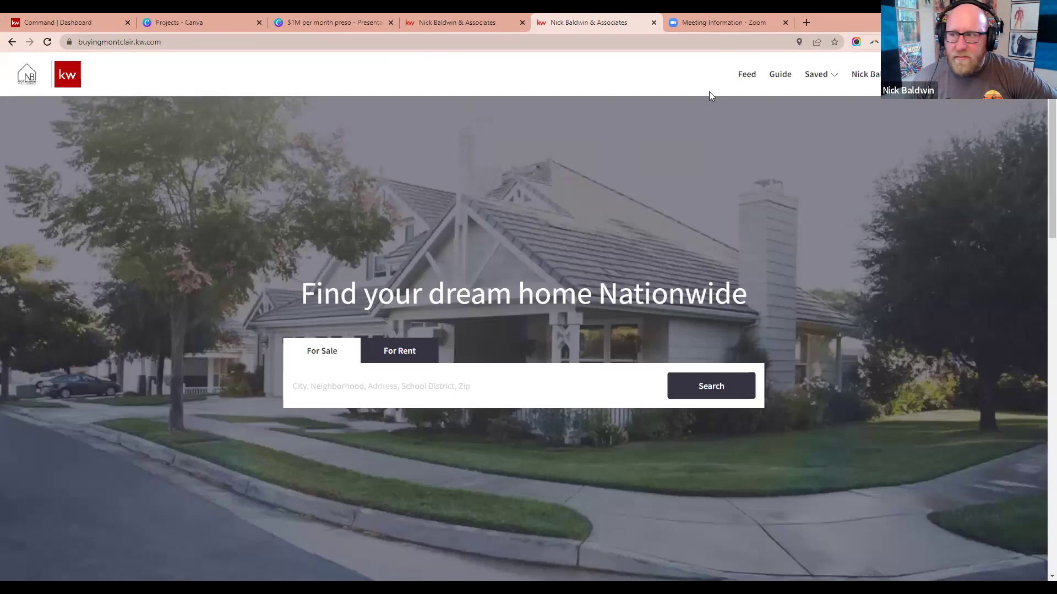
double_click(819, 76)
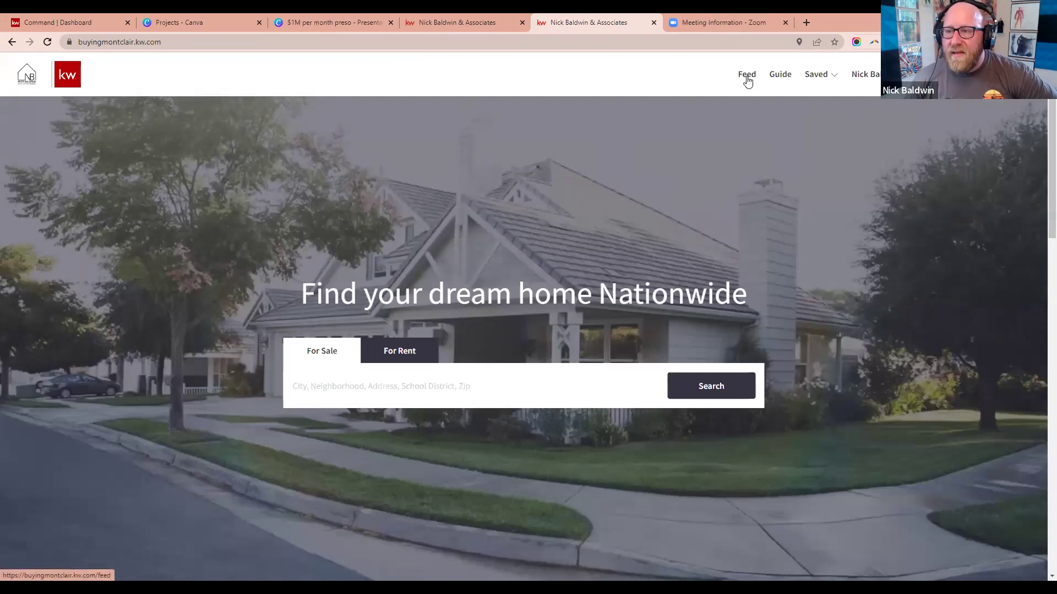
click(816, 74)
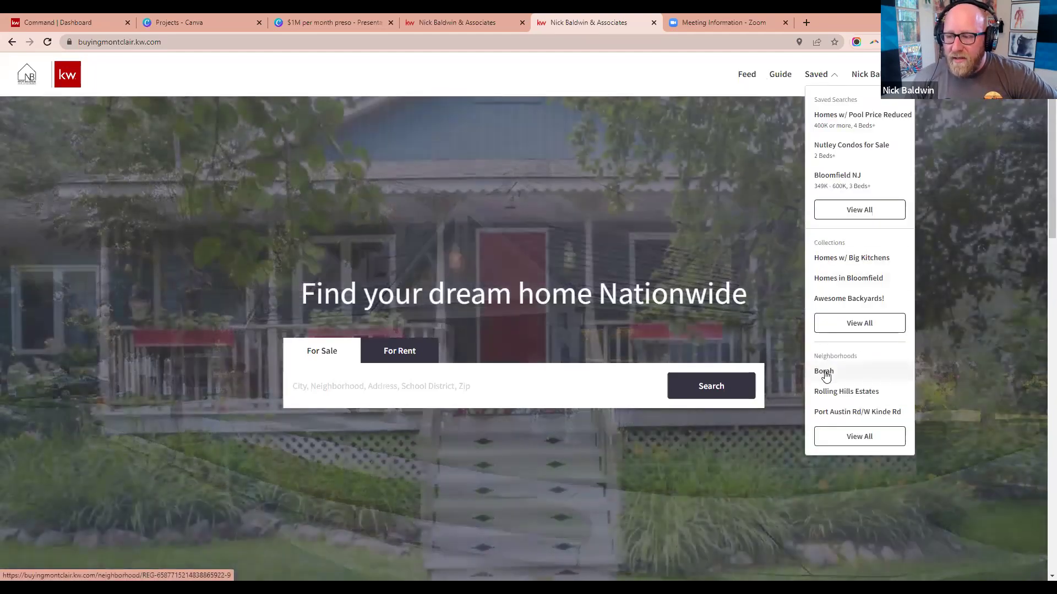
click(747, 75)
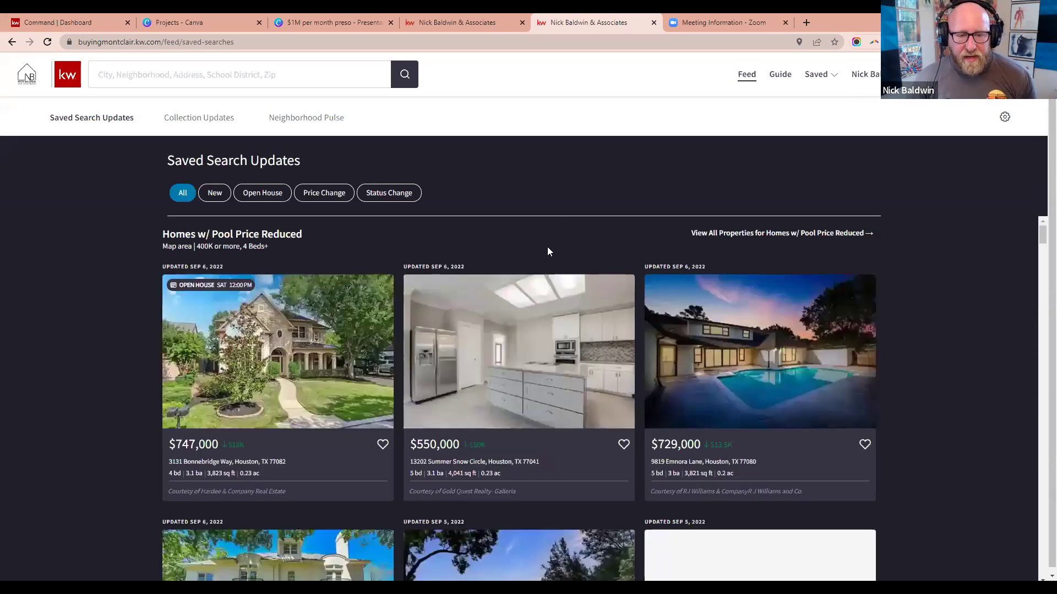
Show Borah's Neighborhood Pulse stats: 26 active, 5 pending listings, 51 average days on market
click(303, 119)
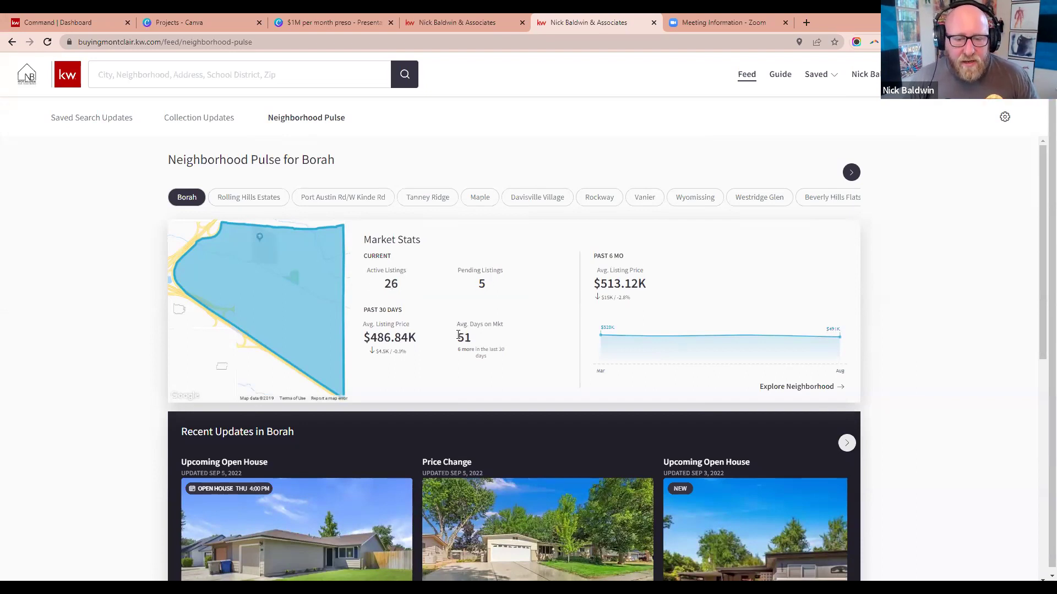
Highlight Borah's $513.12K average listing price against Boise's $616.19K in the past-six-month stats
triple_click(604, 257)
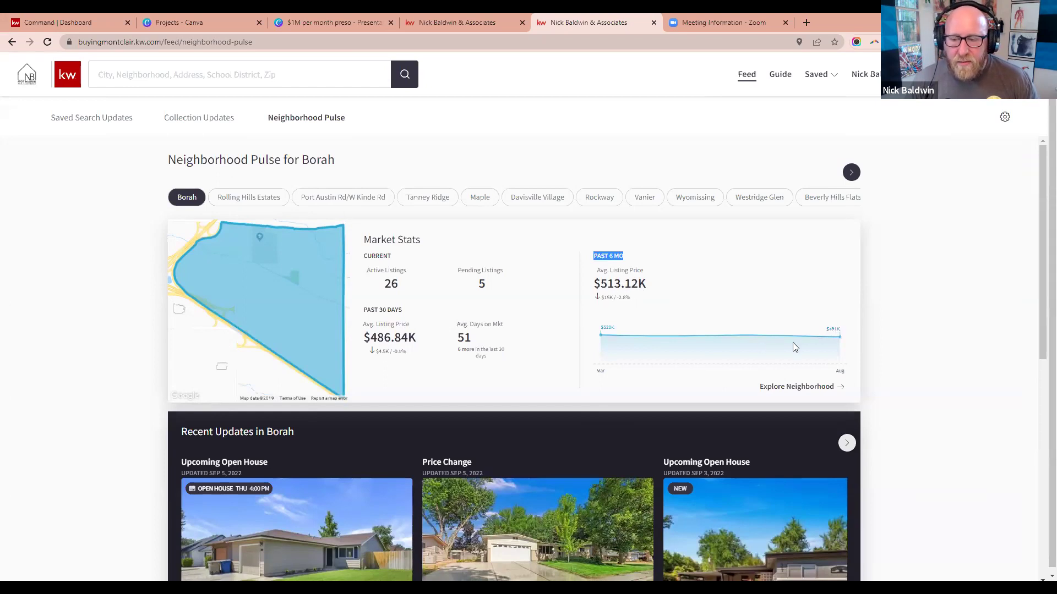
scroll(743, 344, down, 6)
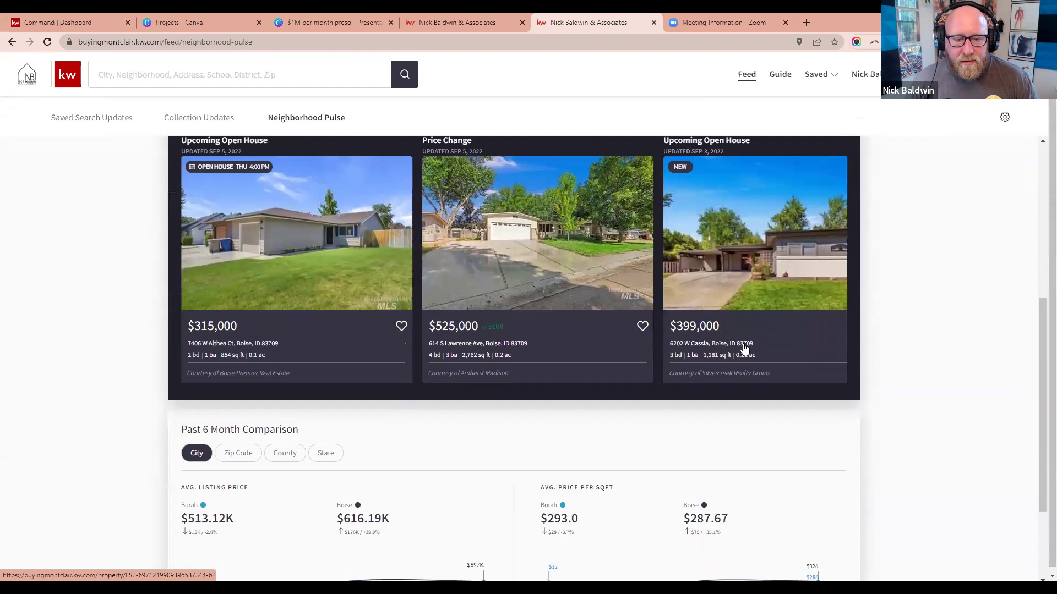
scroll(743, 346, down, 3)
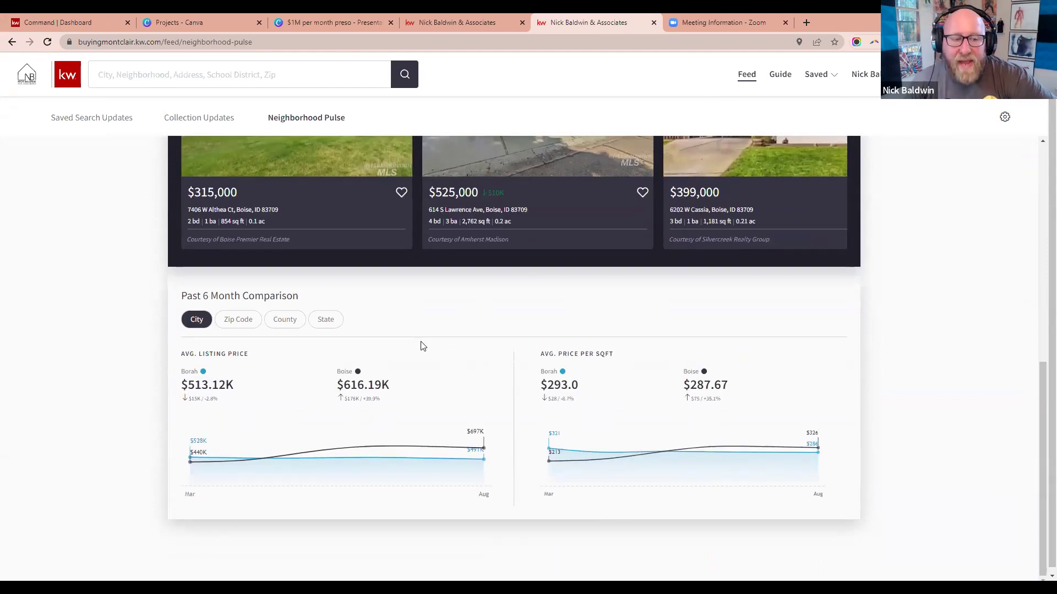
triple_click(211, 387)
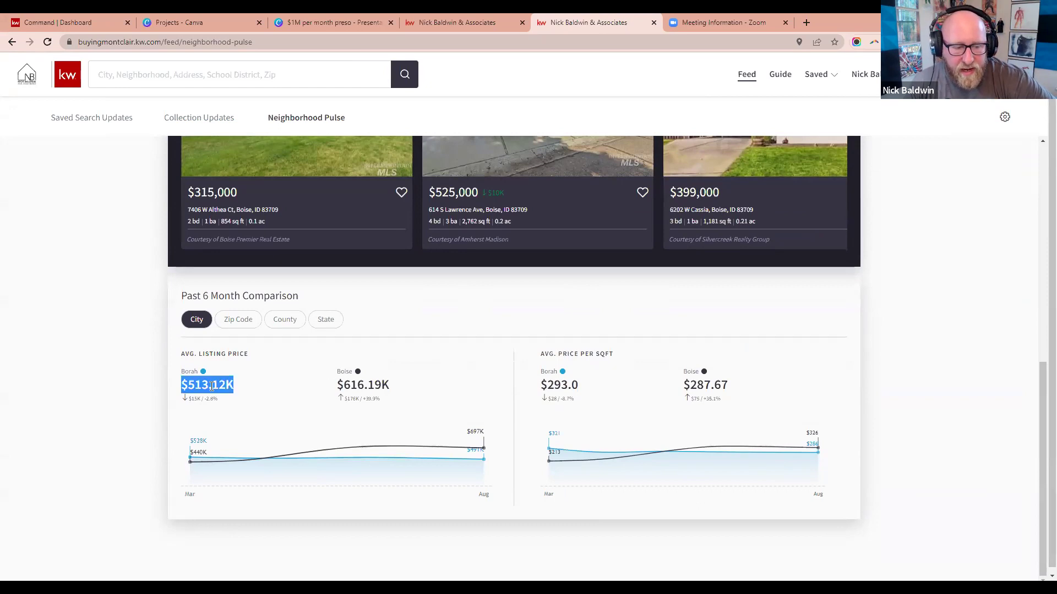
triple_click(356, 387)
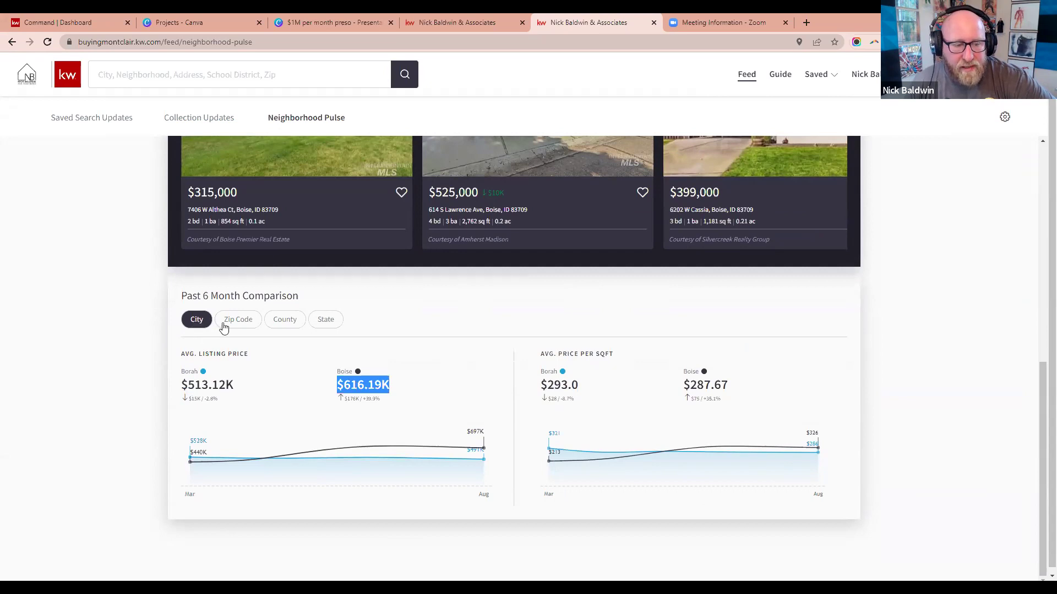
triple_click(212, 384)
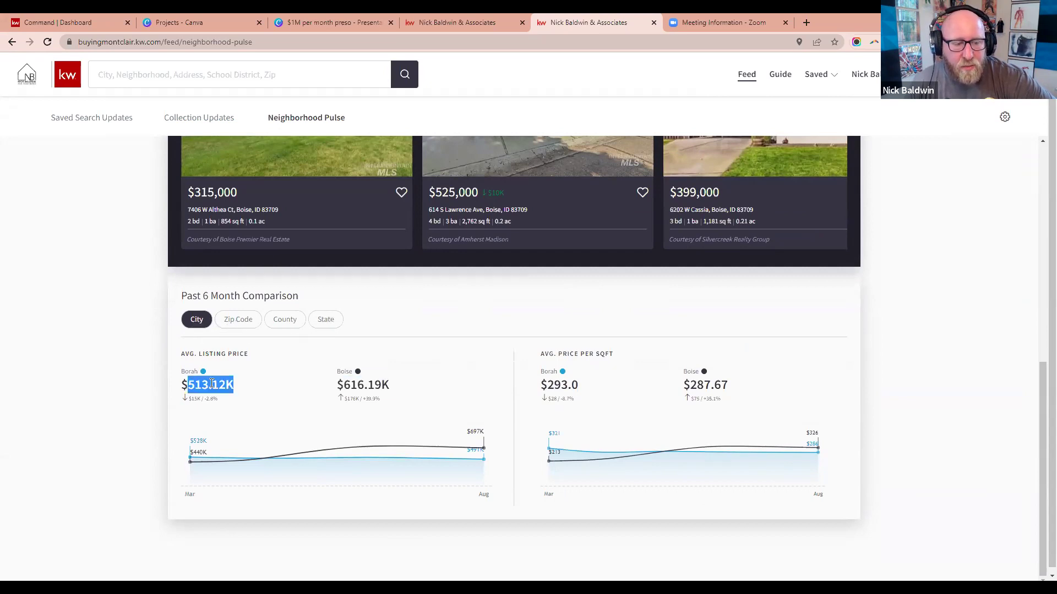
triple_click(354, 385)
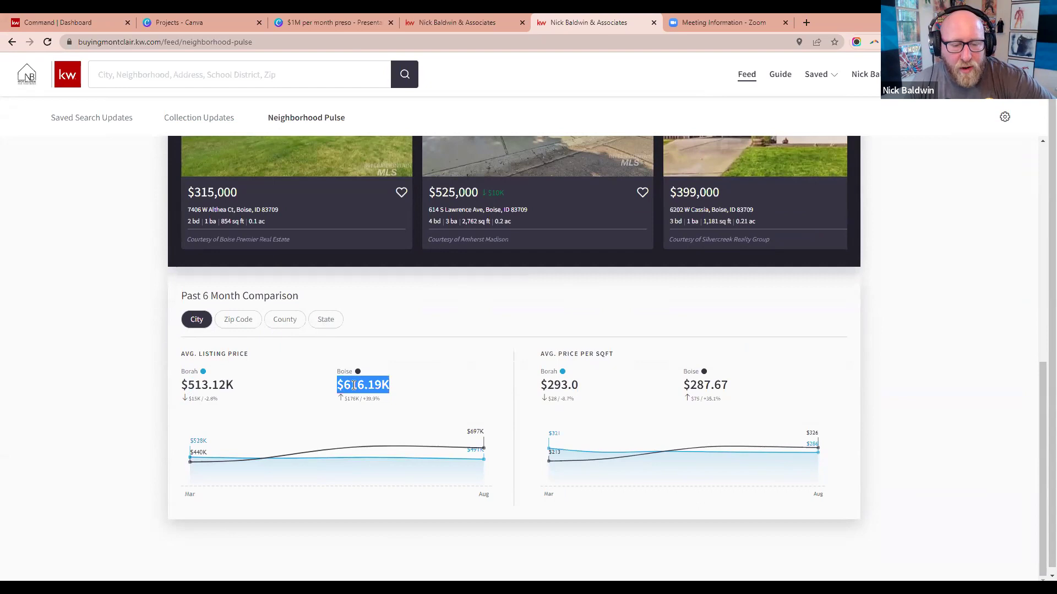
triple_click(219, 388)
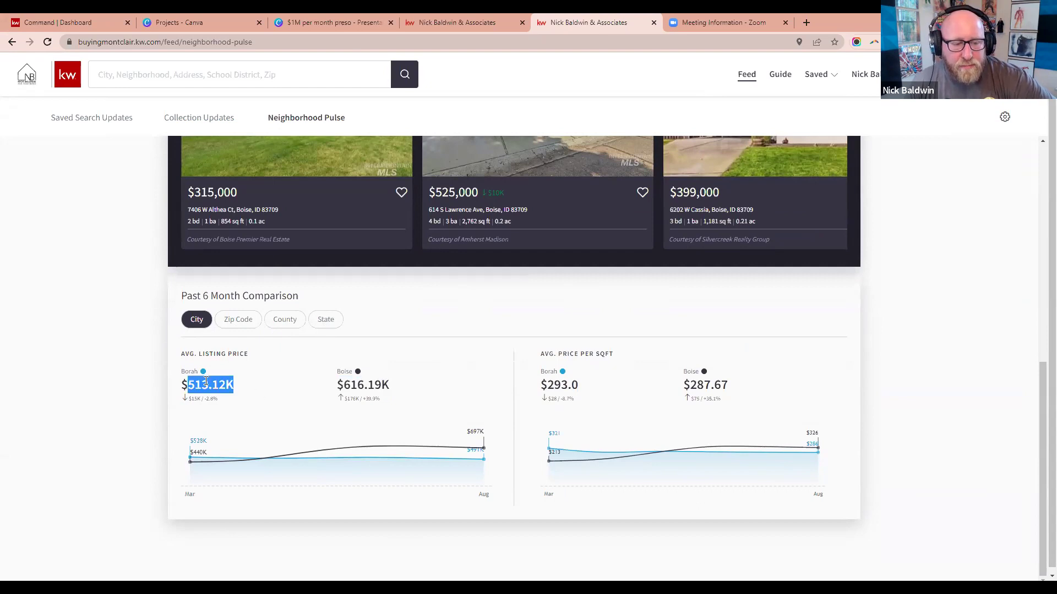
click(292, 389)
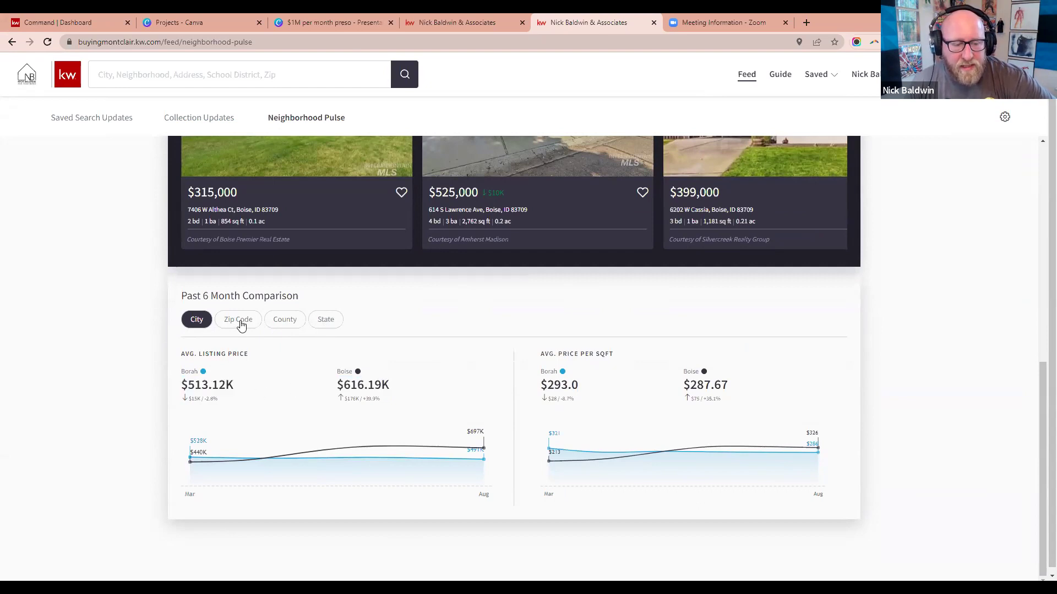
Cycle Borah's comparison through zip 83709, Ada county, Idaho and Boise, ending on Idaho's $672.53K
click(241, 325)
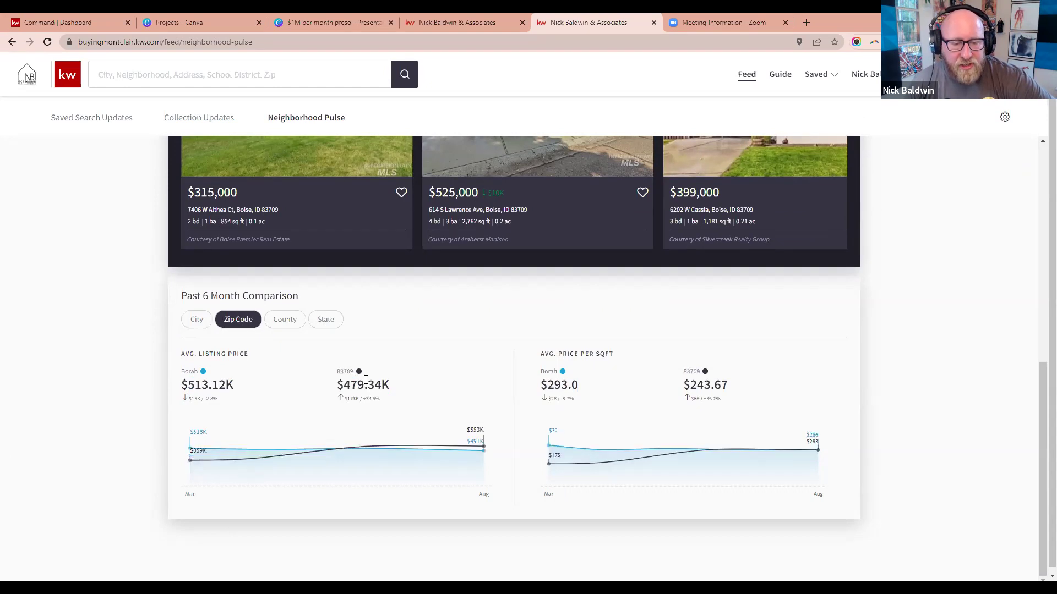
click(280, 325)
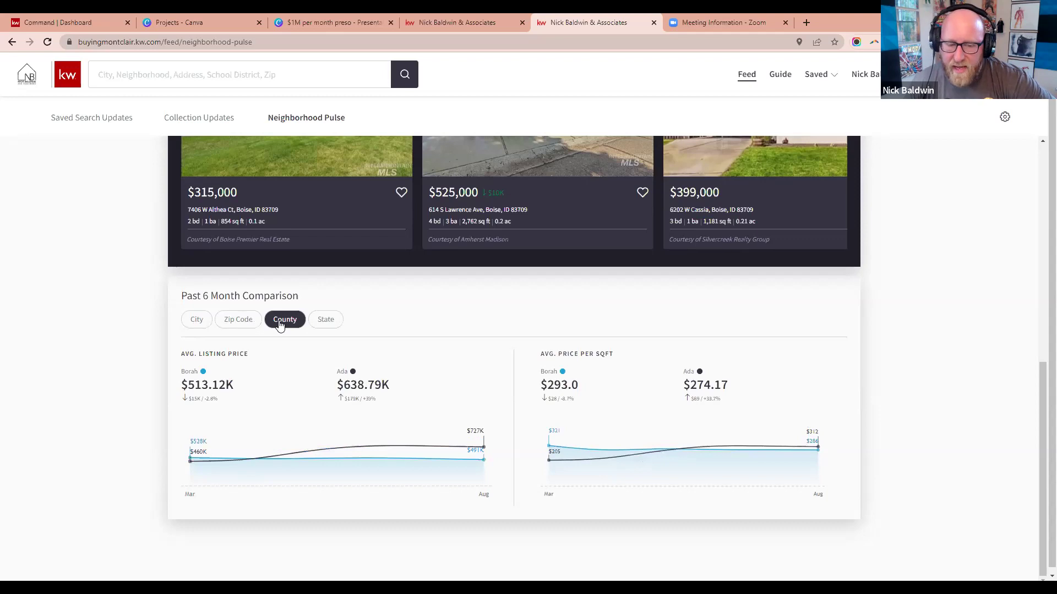
click(326, 326)
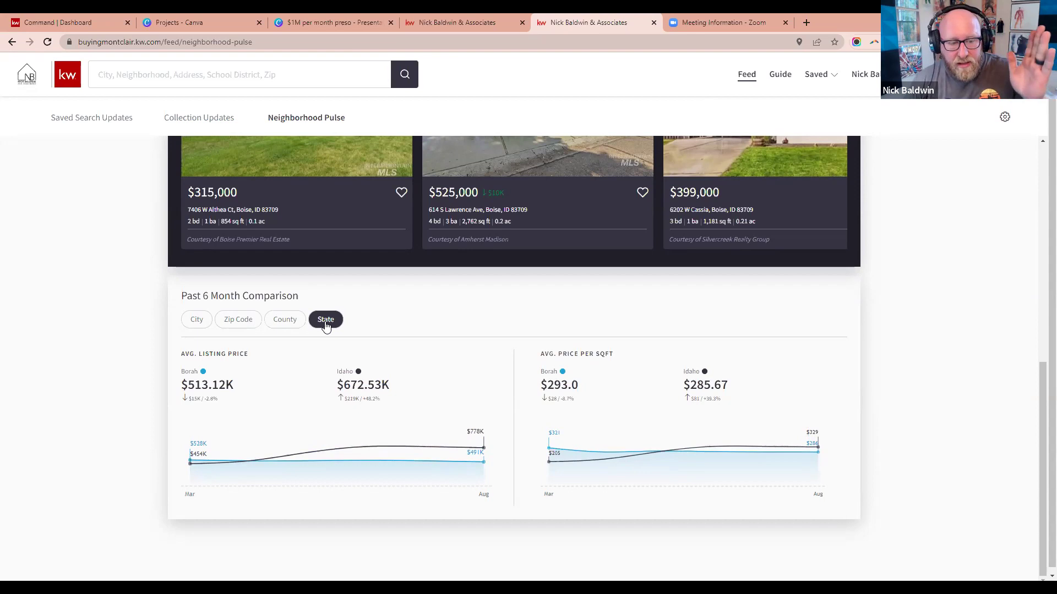
click(194, 325)
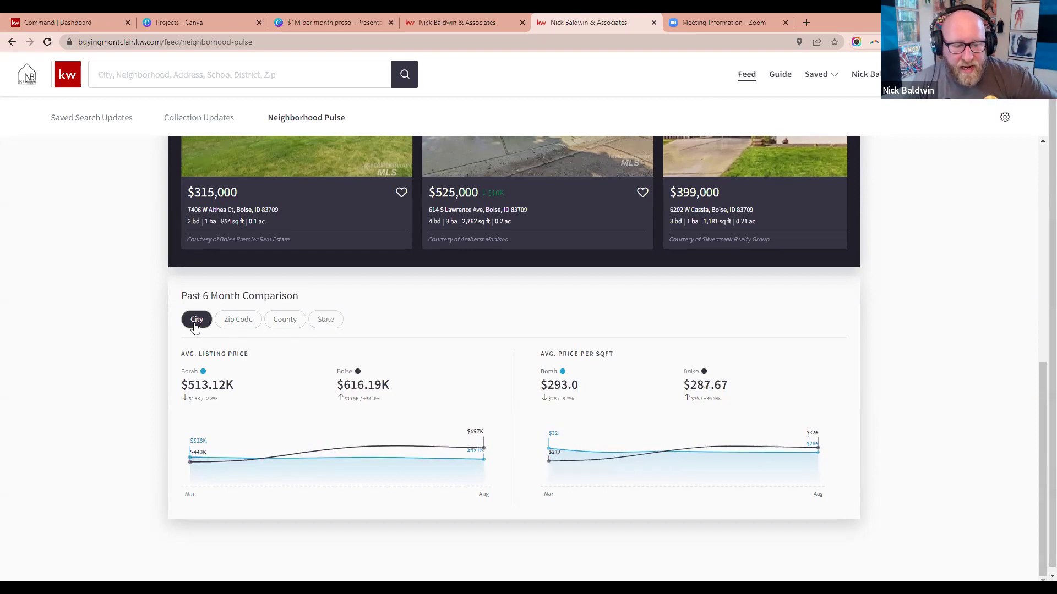
click(239, 327)
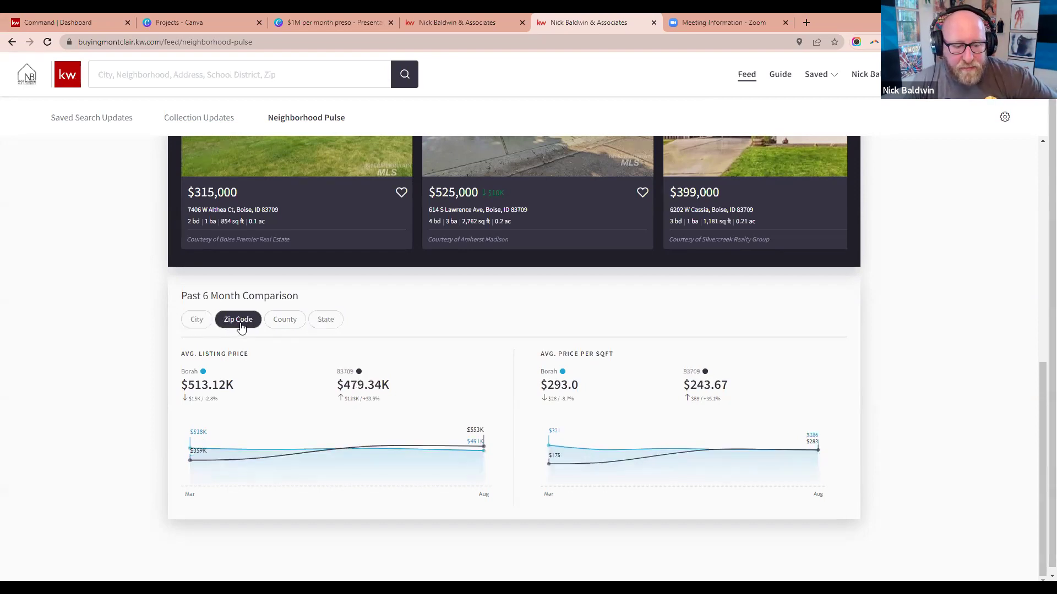
click(298, 320)
click(326, 323)
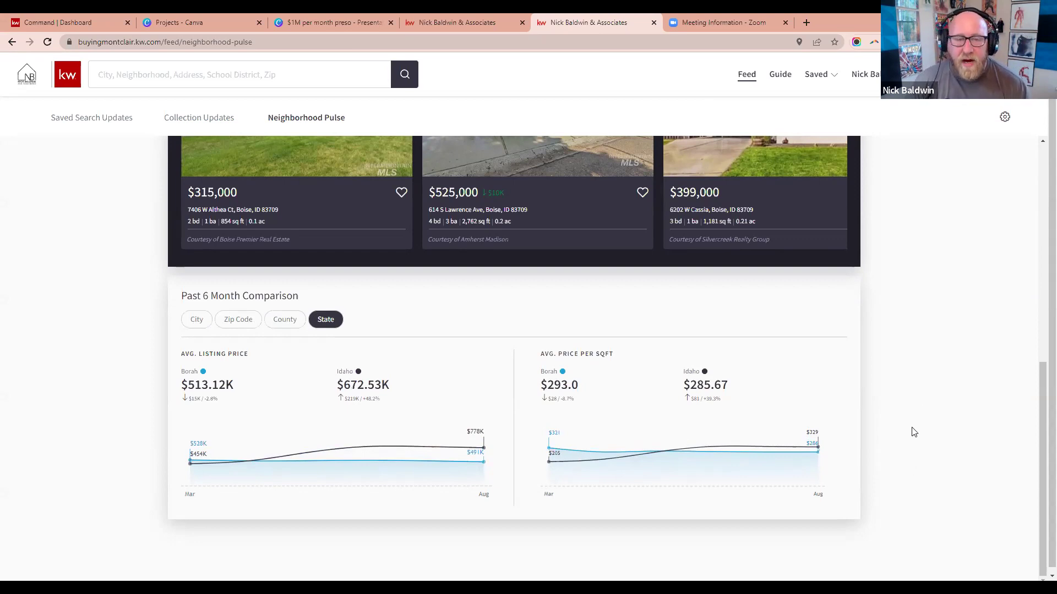
From the home page, search 'boise' and pick Boise, ID to list 1,000+ properties on the map
click(27, 76)
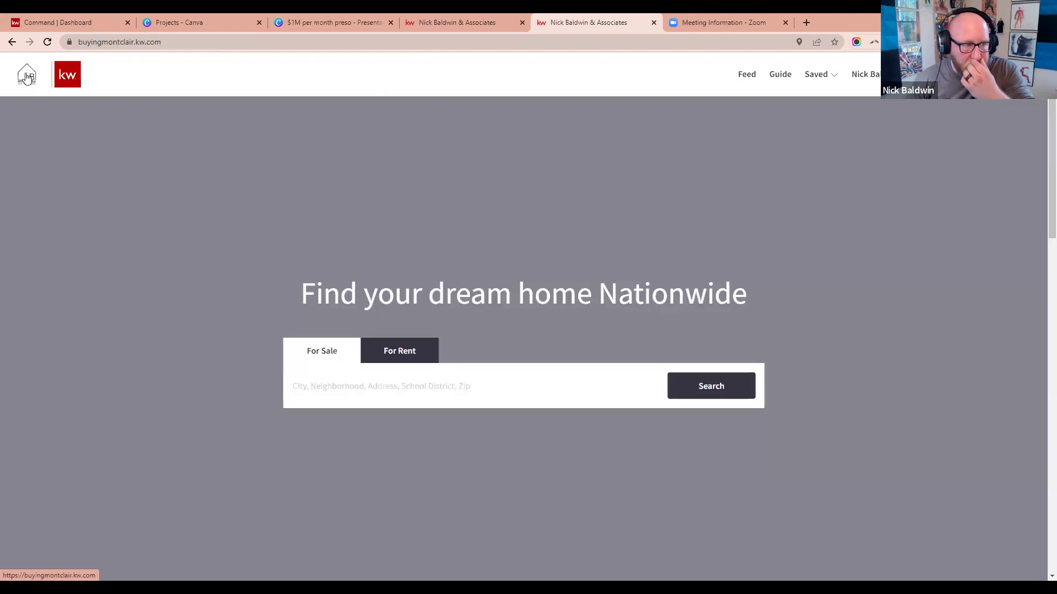
click(420, 385)
text(boise)
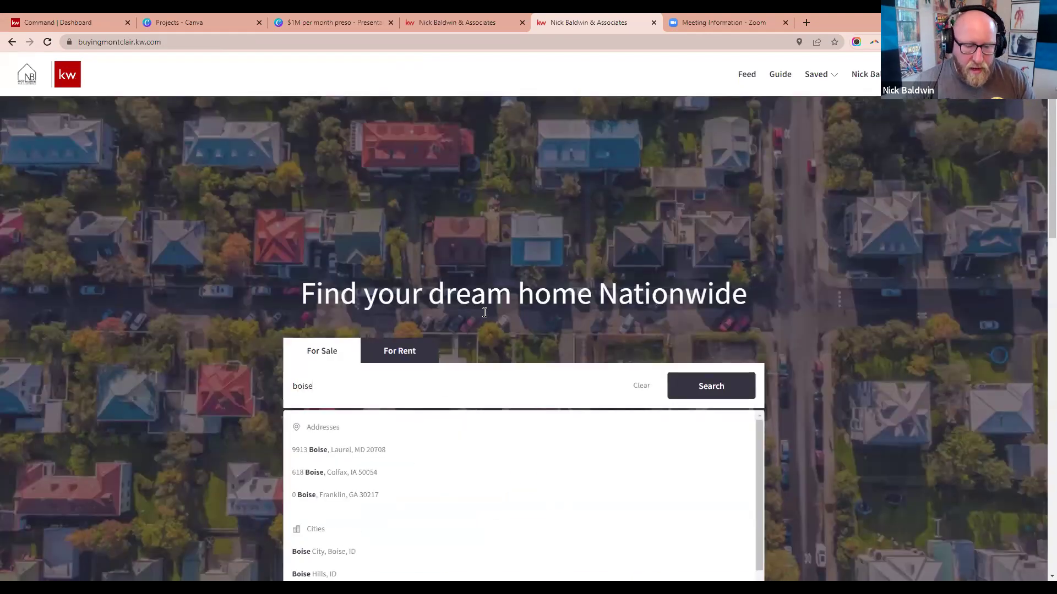
scroll(834, 421, down, 2)
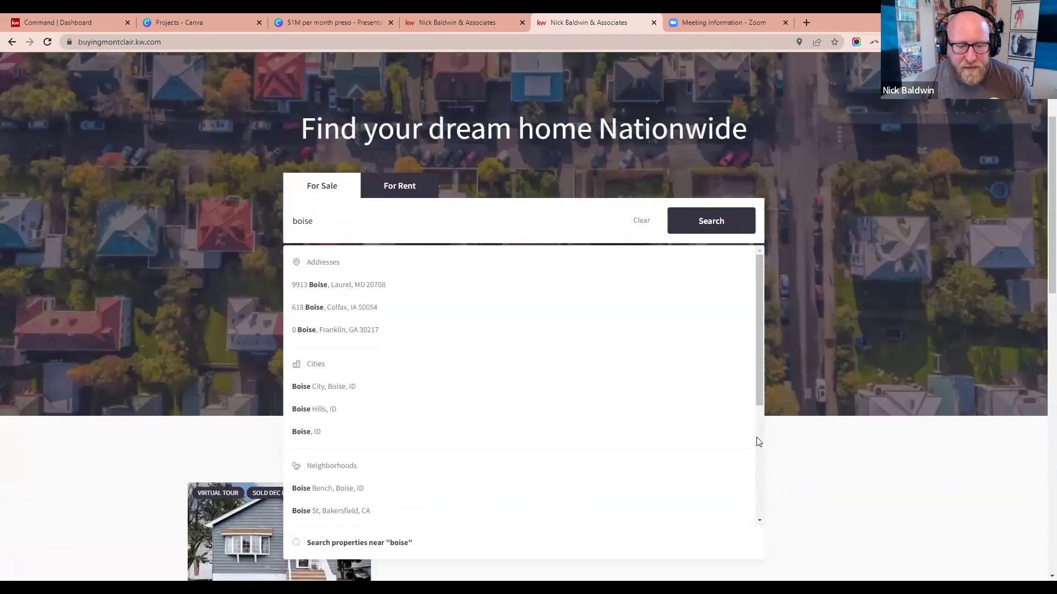
click(347, 432)
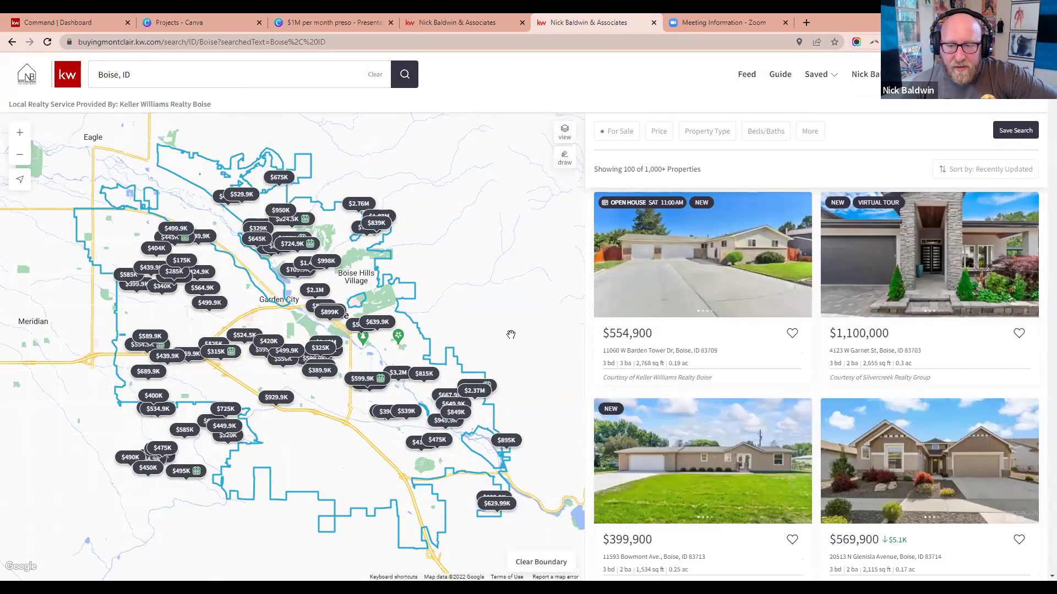
Close the opened Boise listing tab and sign out of the agent account
click(695, 275)
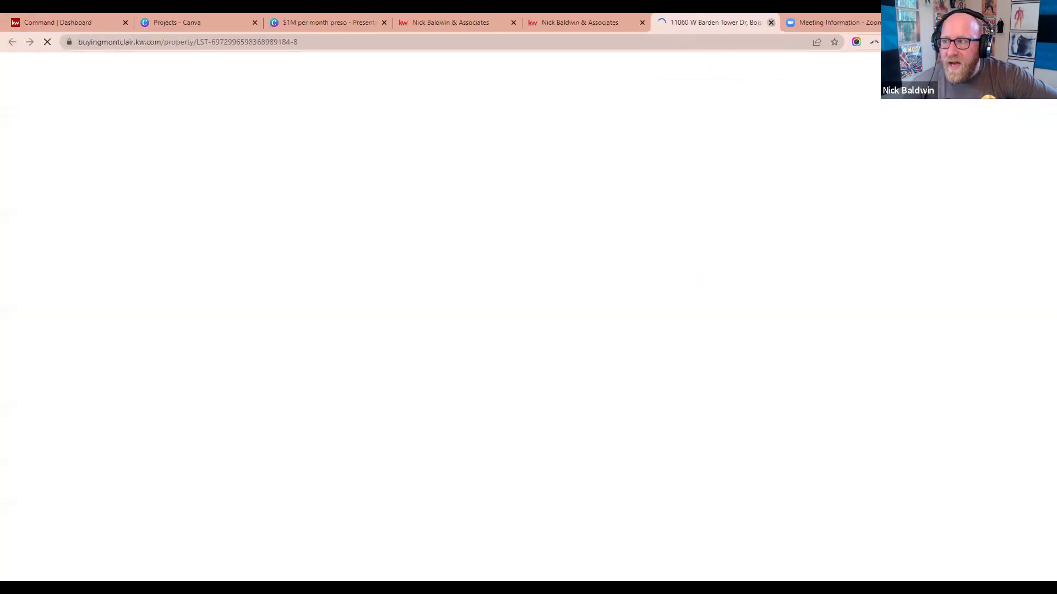
click(771, 22)
click(935, 172)
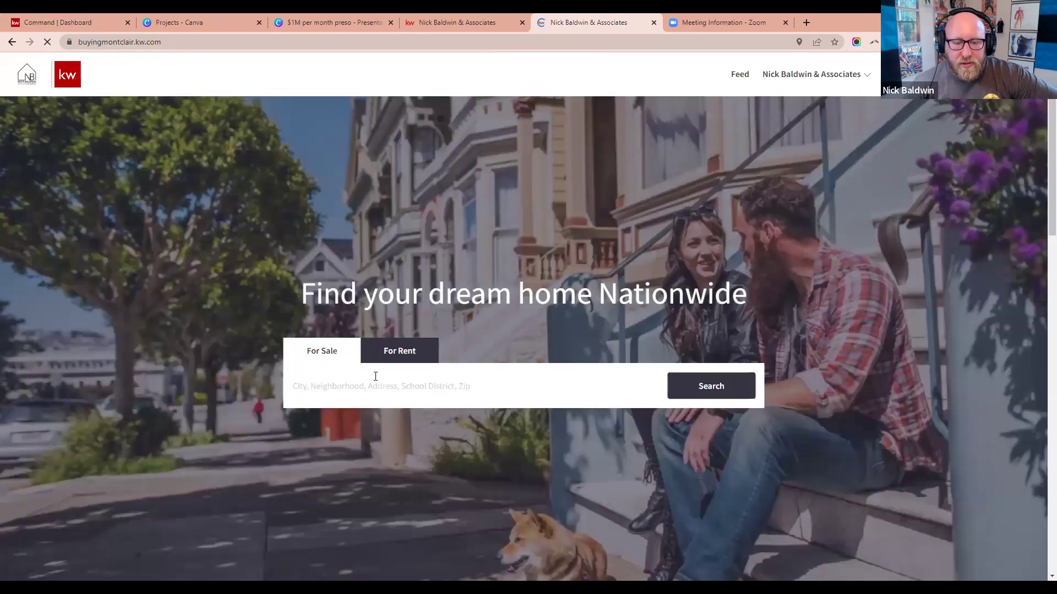
Rerun the Boise, ID search as a visitor, showing 1,000+ listings from Keller Williams Realty Boise
click(375, 377)
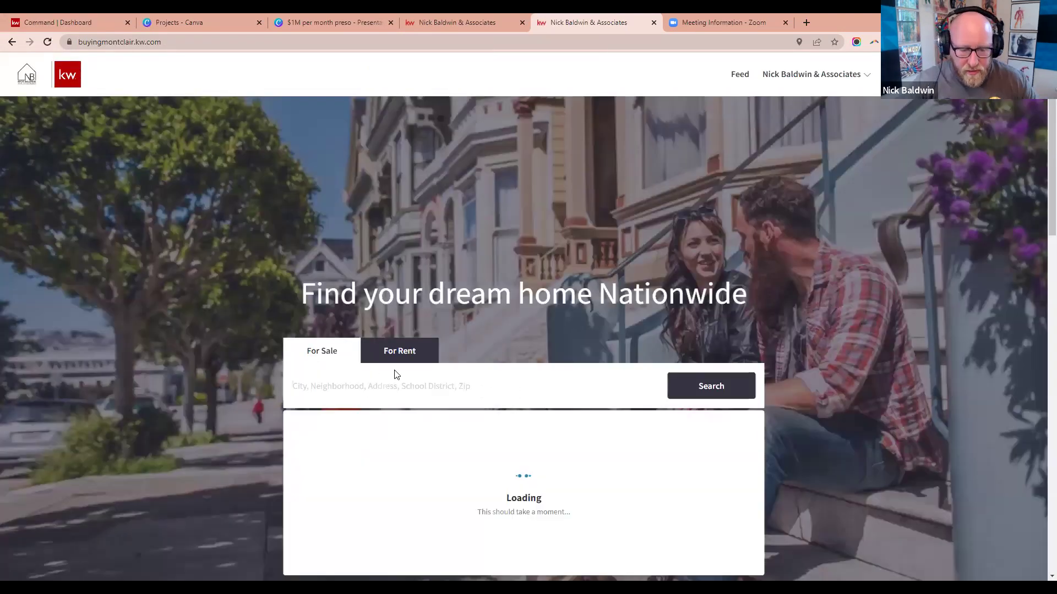
text(boise)
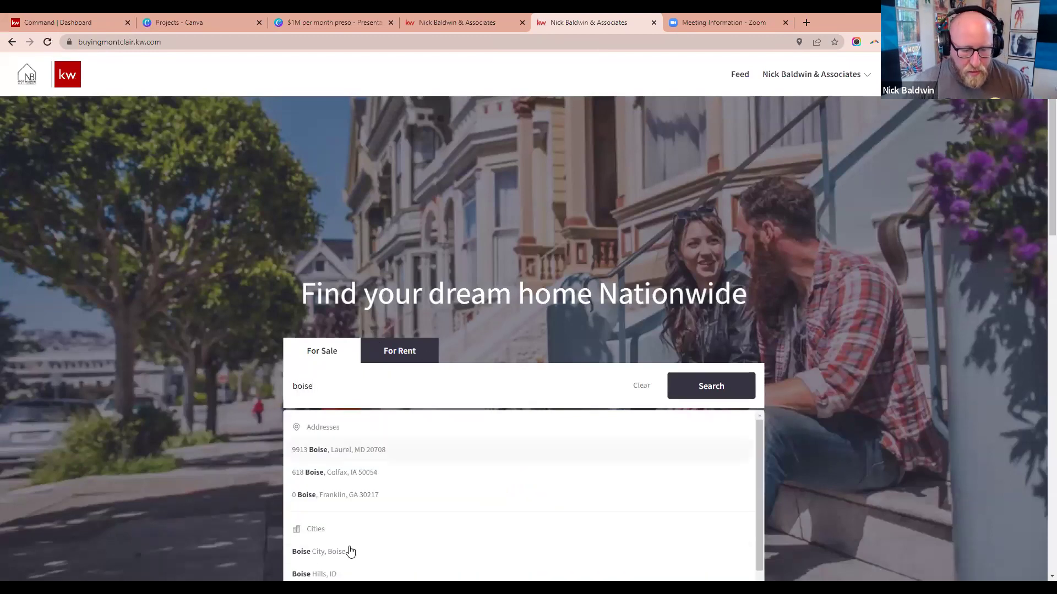
click(326, 440)
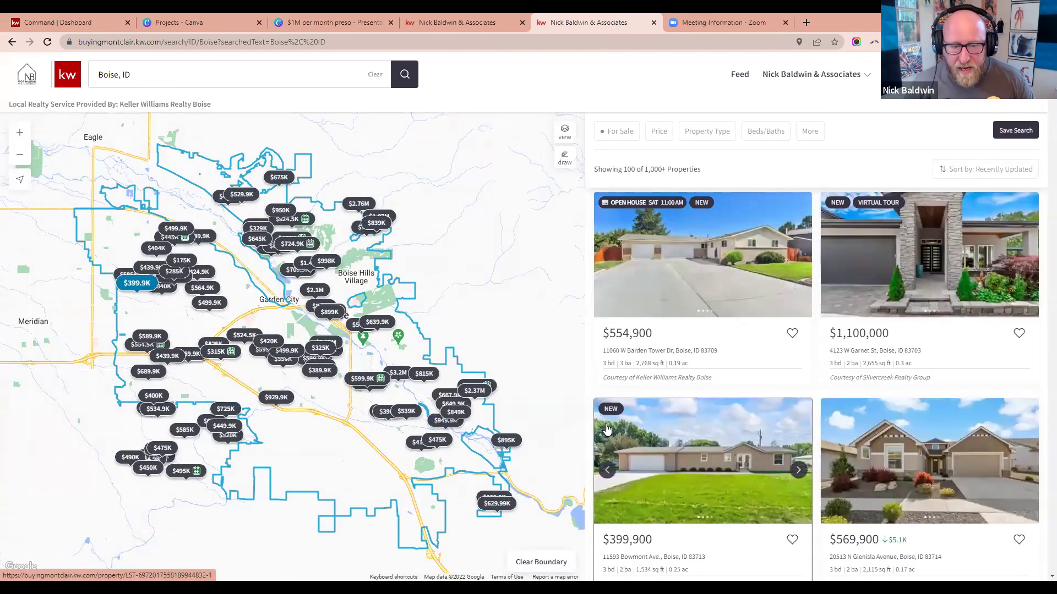
click(693, 275)
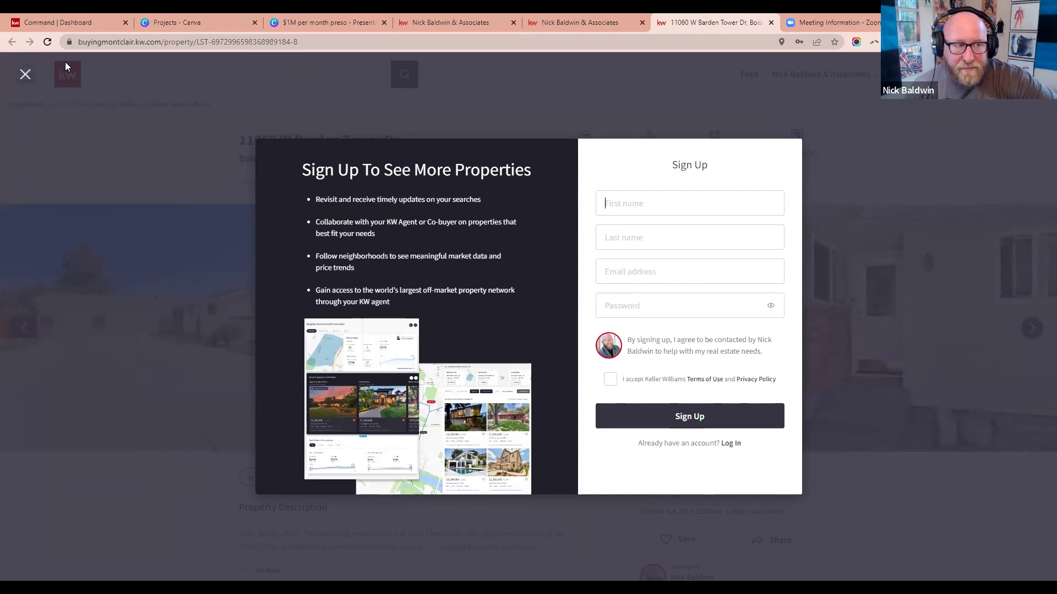
click(25, 75)
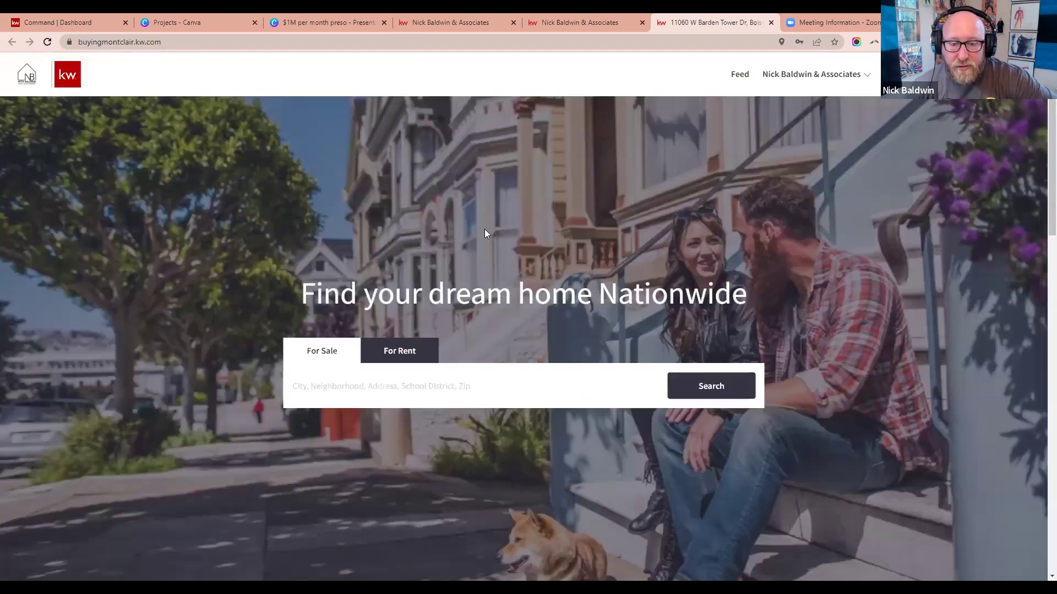
Search 'boise' and choose Boise, ID from the suggestions
click(551, 387)
text(boise)
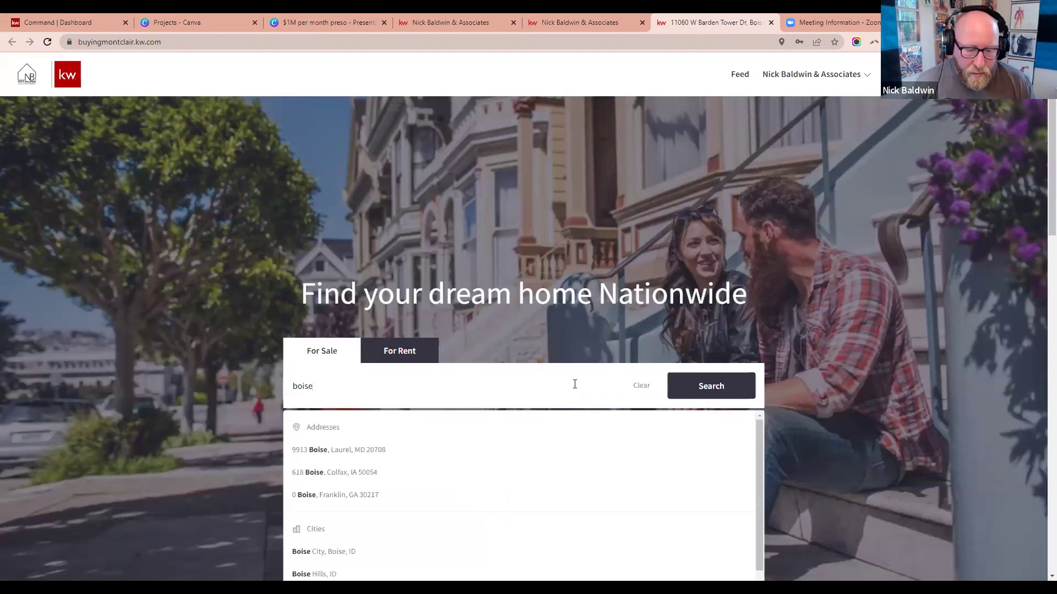
scroll(375, 456, down, 2)
click(304, 493)
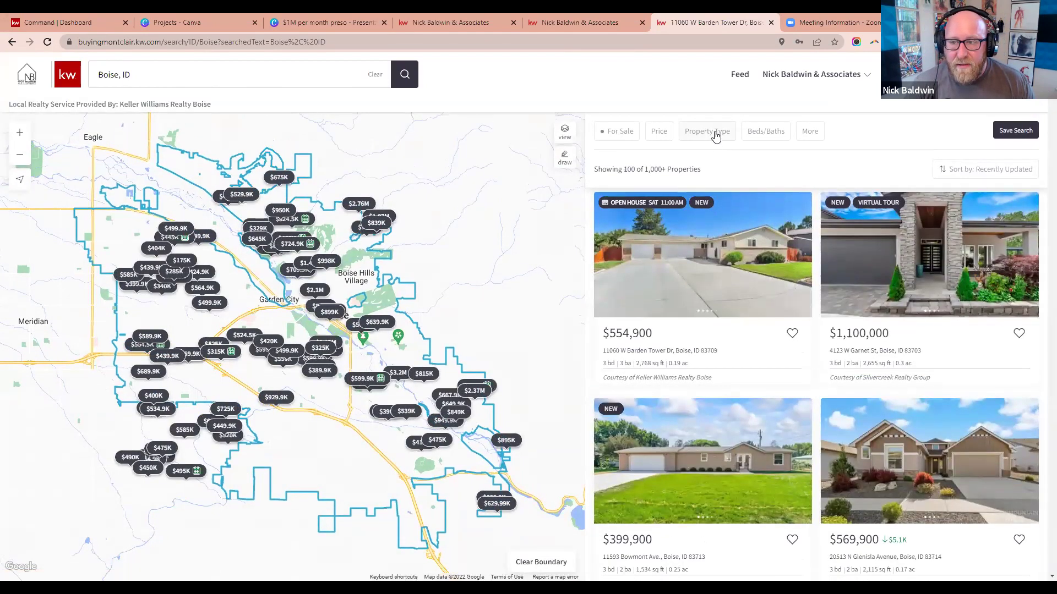
Filter to Townhomes / Condos / Co-ops, then reset the property type to show 1,000+ properties
click(716, 135)
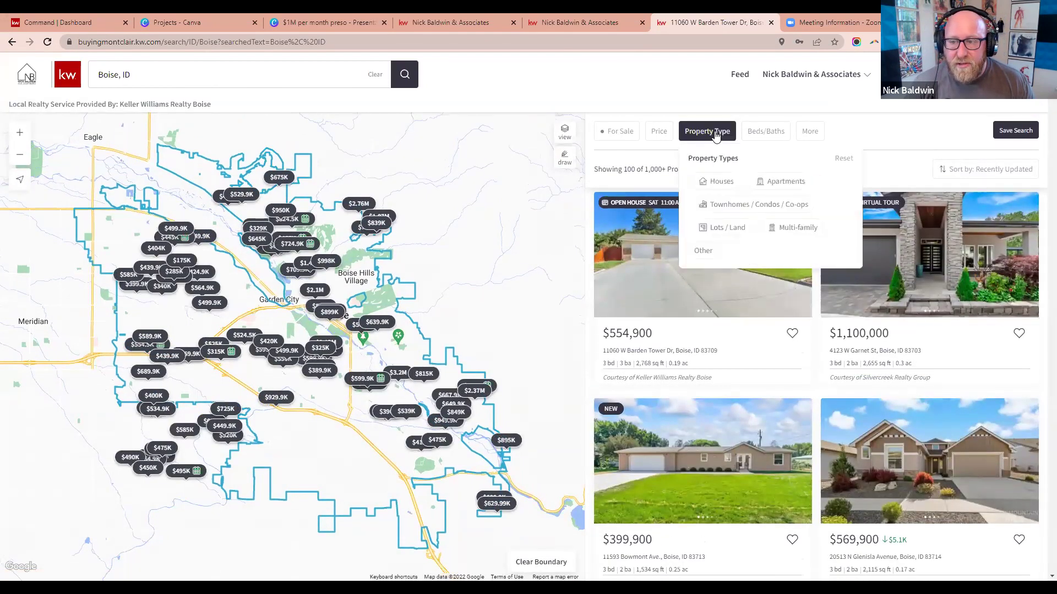
click(716, 208)
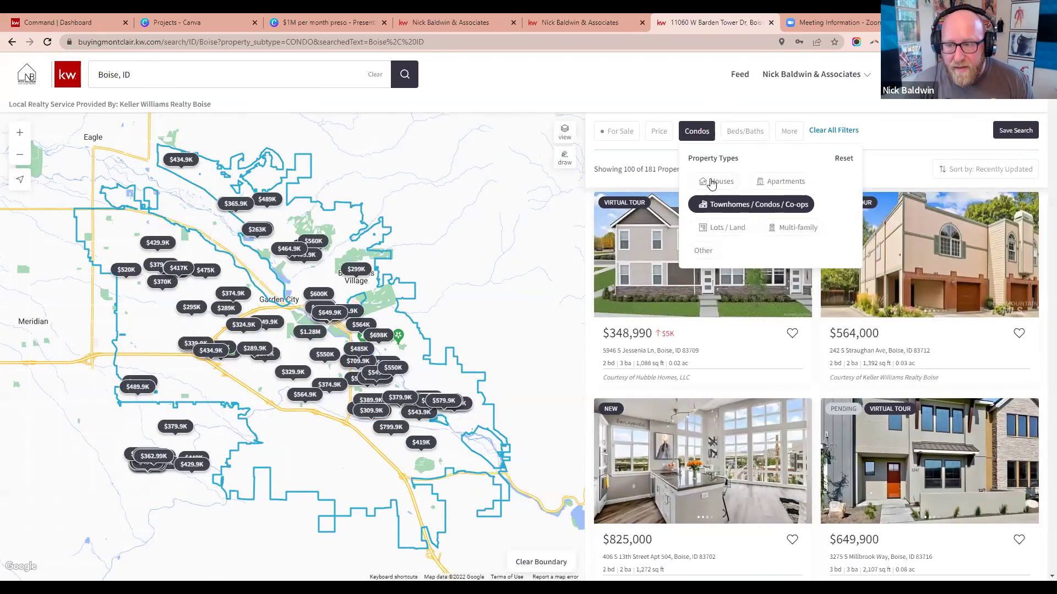
click(843, 159)
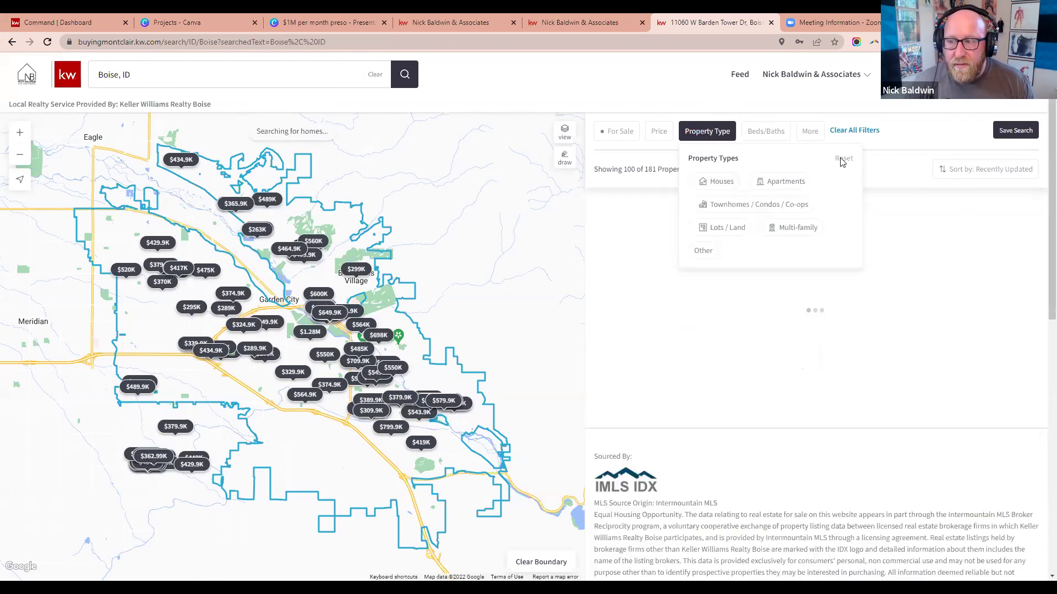
click(859, 131)
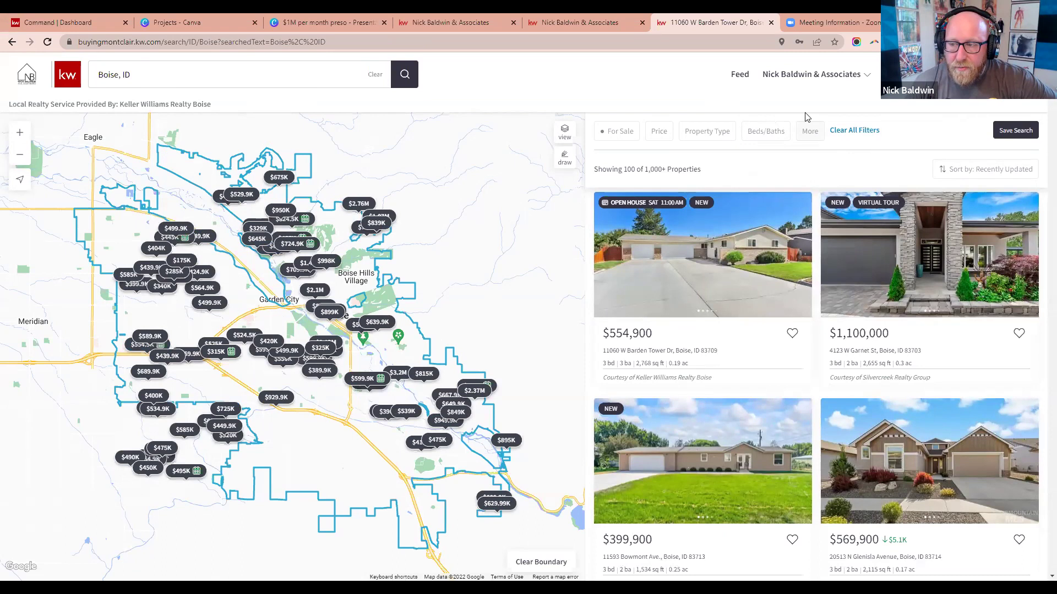
Try then remove the open-house filter, and limit results to 721 price-reduced homes
click(814, 136)
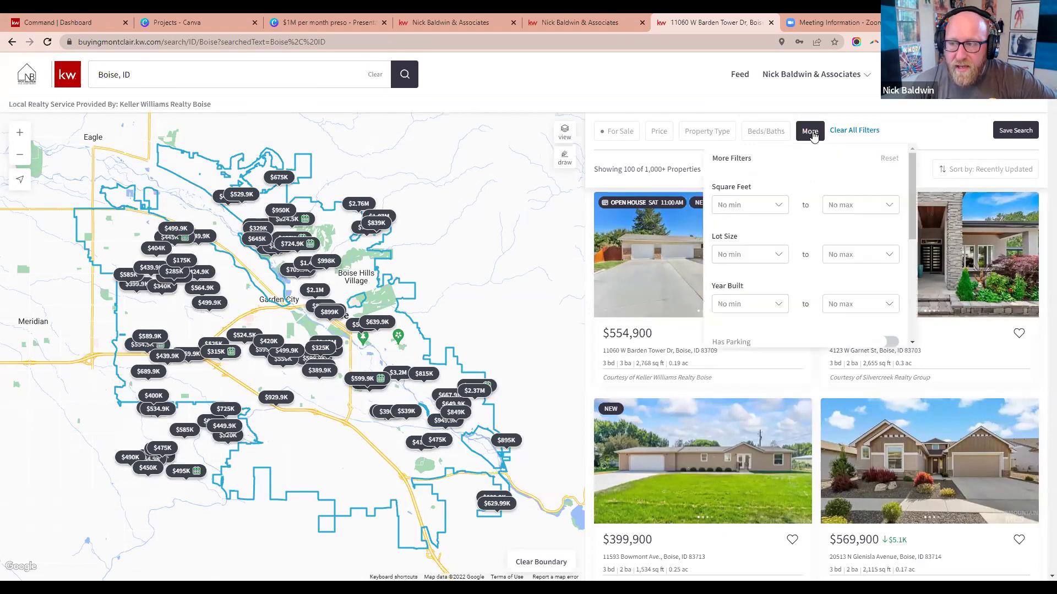
drag(912, 206, 912, 303)
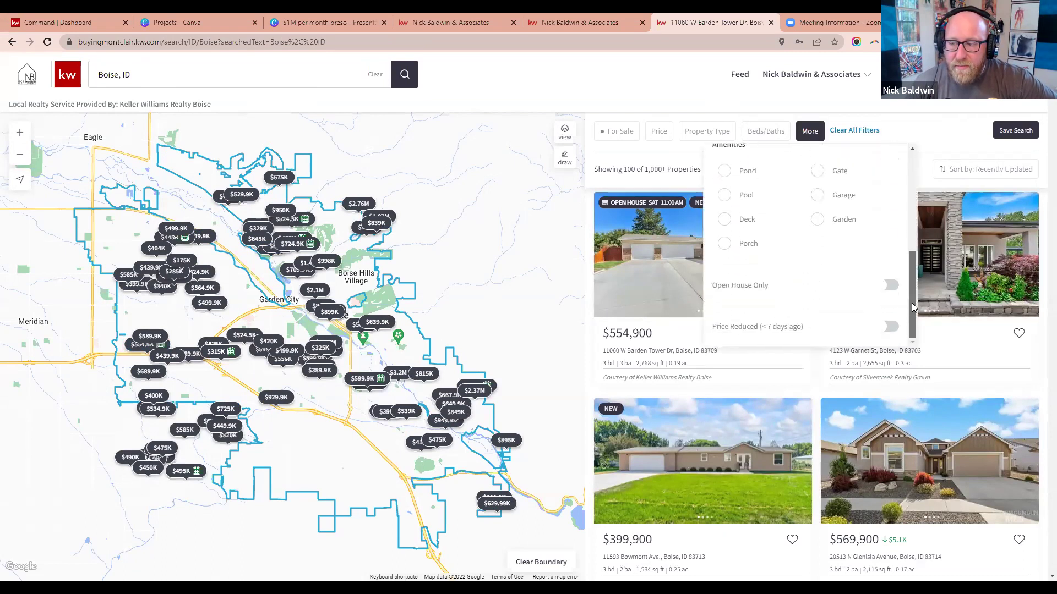
click(885, 286)
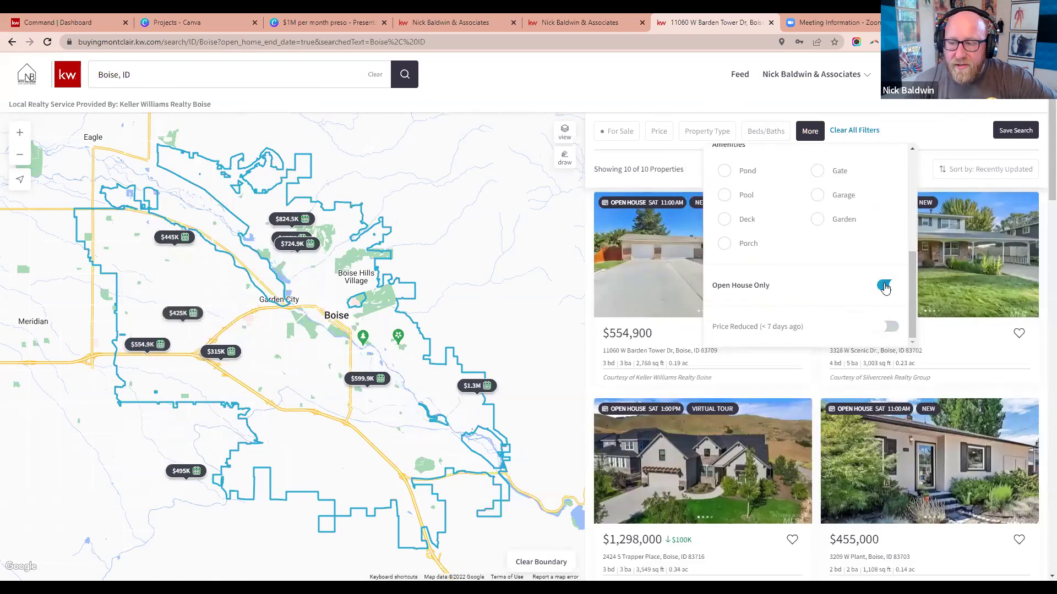
click(885, 286)
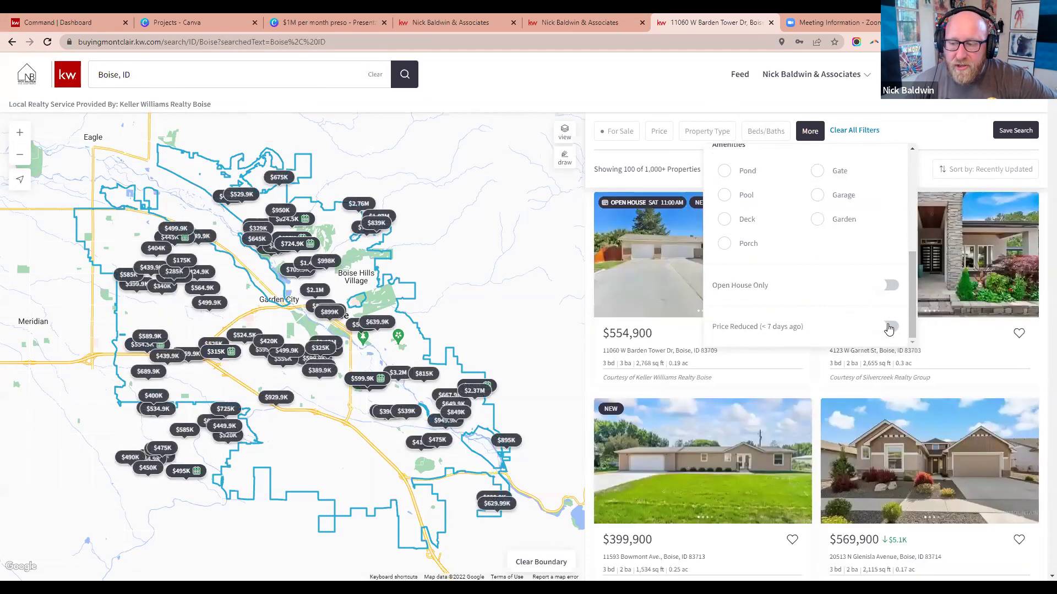
click(884, 328)
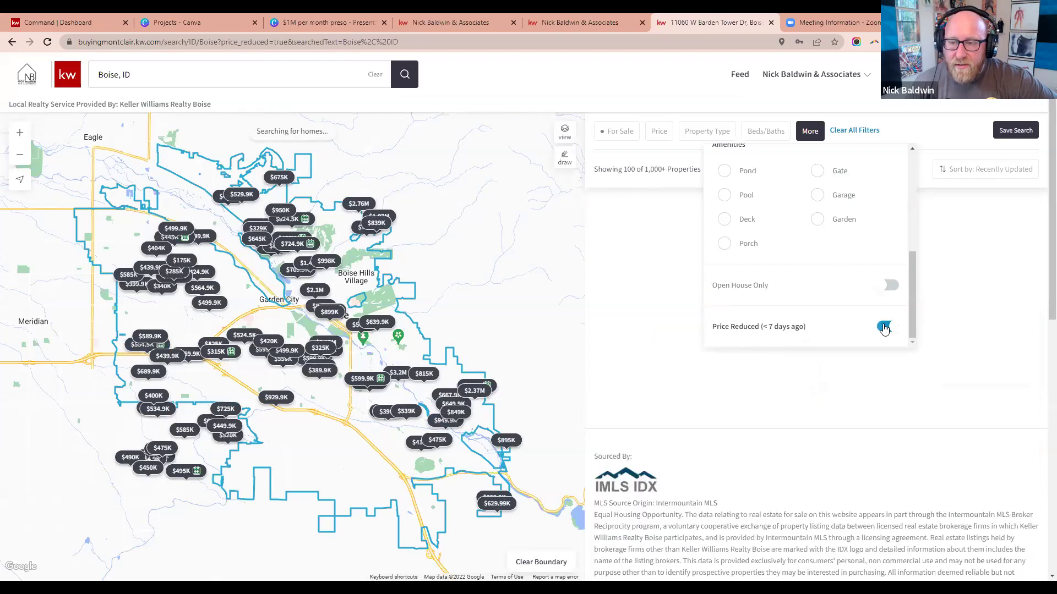
click(694, 80)
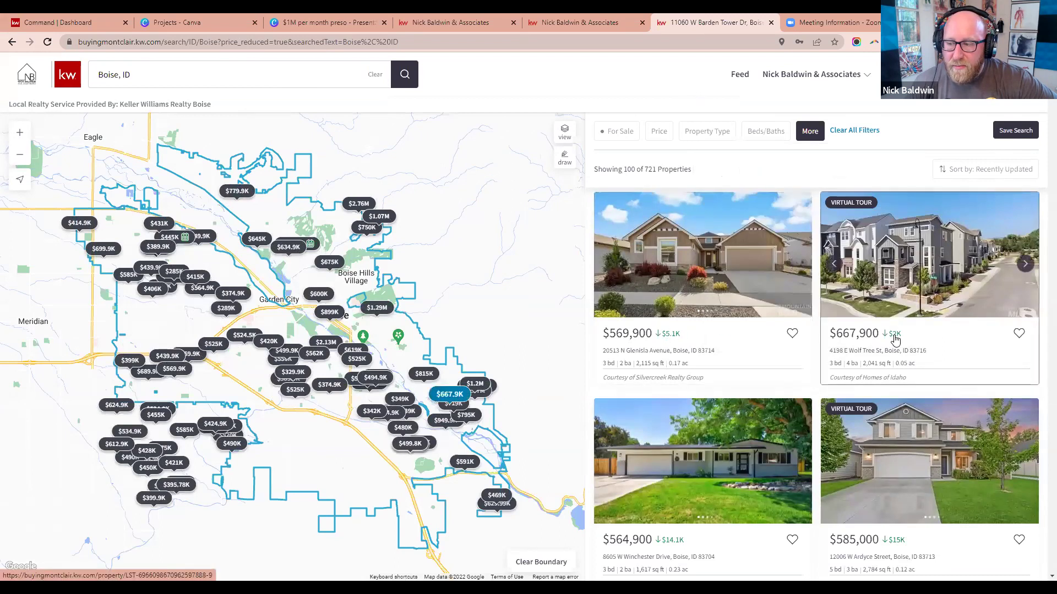
Browse the price-reduced listings, then clear all search filters
scroll(895, 340, down, 3)
scroll(893, 395, down, 3)
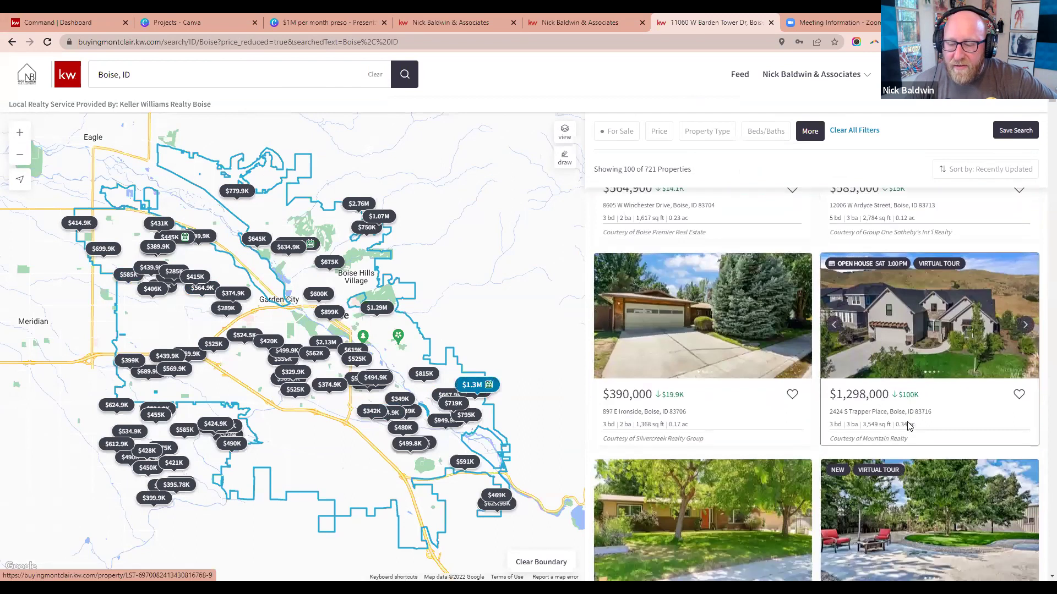
scroll(909, 435, down, 2)
scroll(905, 465, up, 8)
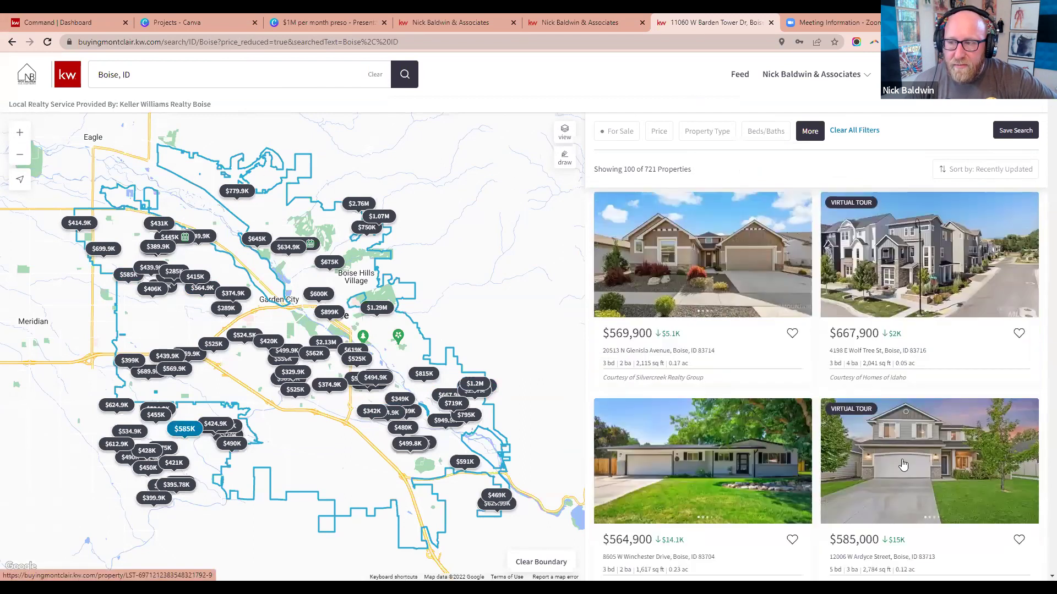
click(843, 133)
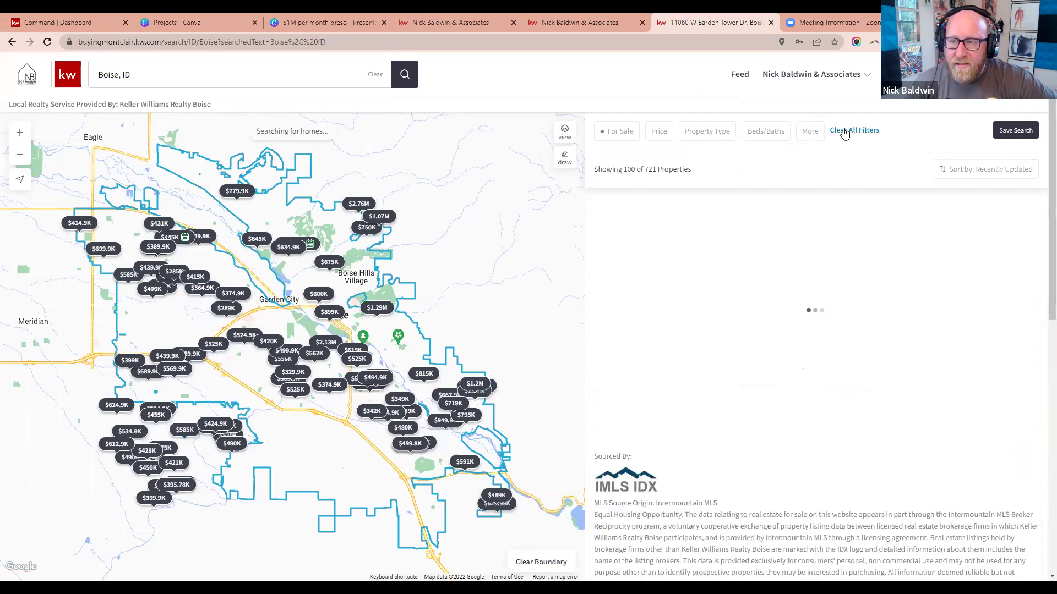
Set Property Type to Townhomes / Condos / Co-ops, leaving 181 properties, and check the condo filter in the URL
click(708, 133)
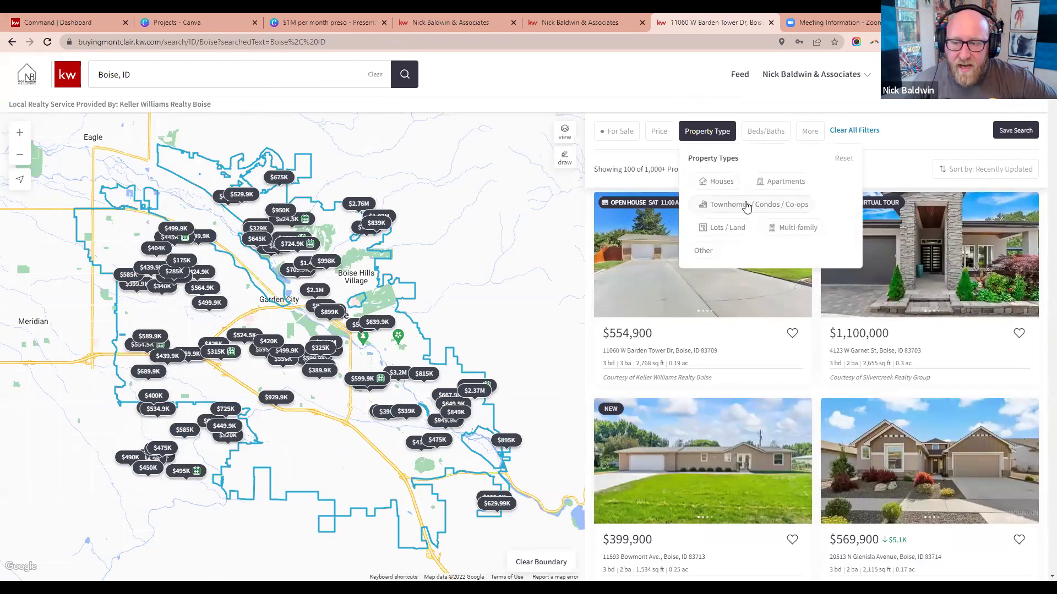
click(721, 135)
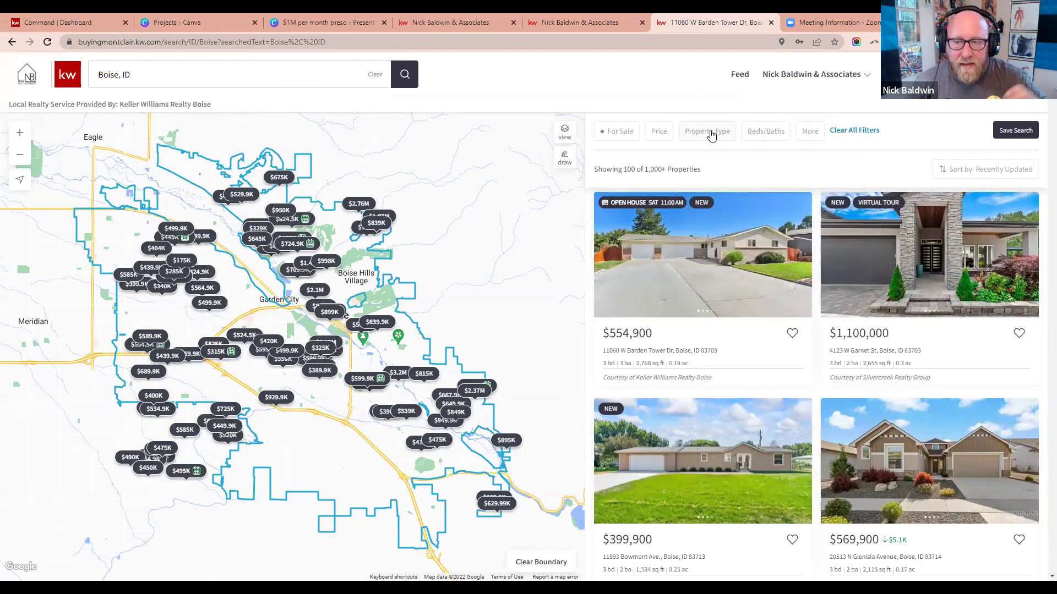
click(710, 133)
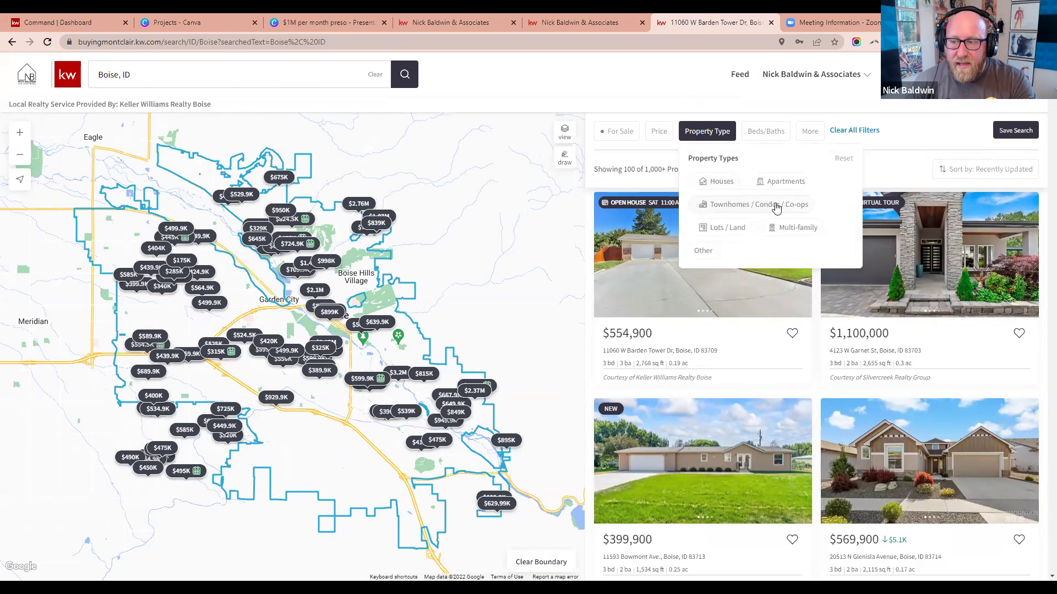
click(721, 206)
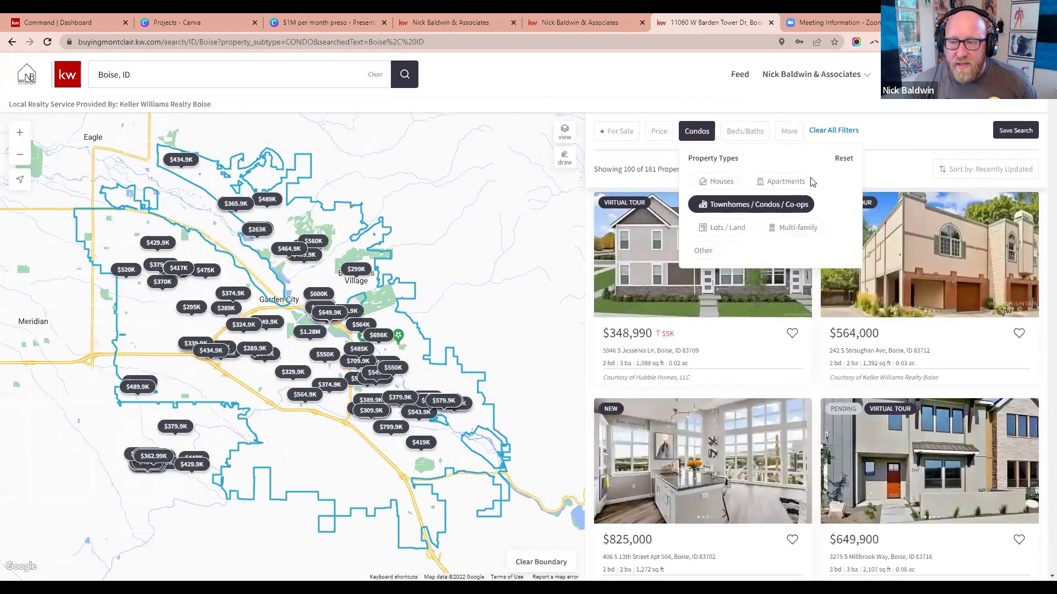
click(617, 80)
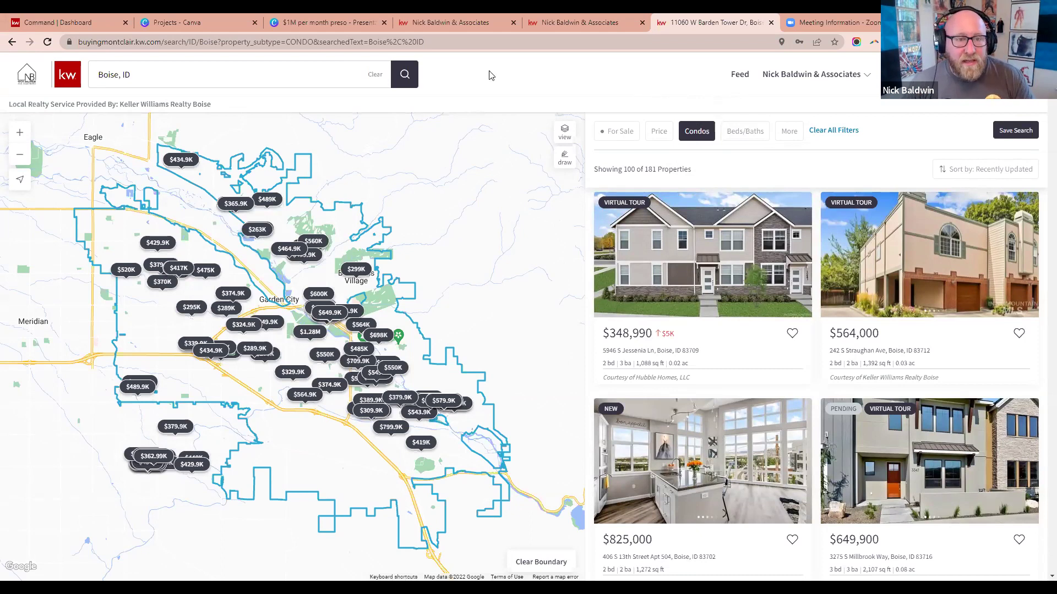
click(370, 43)
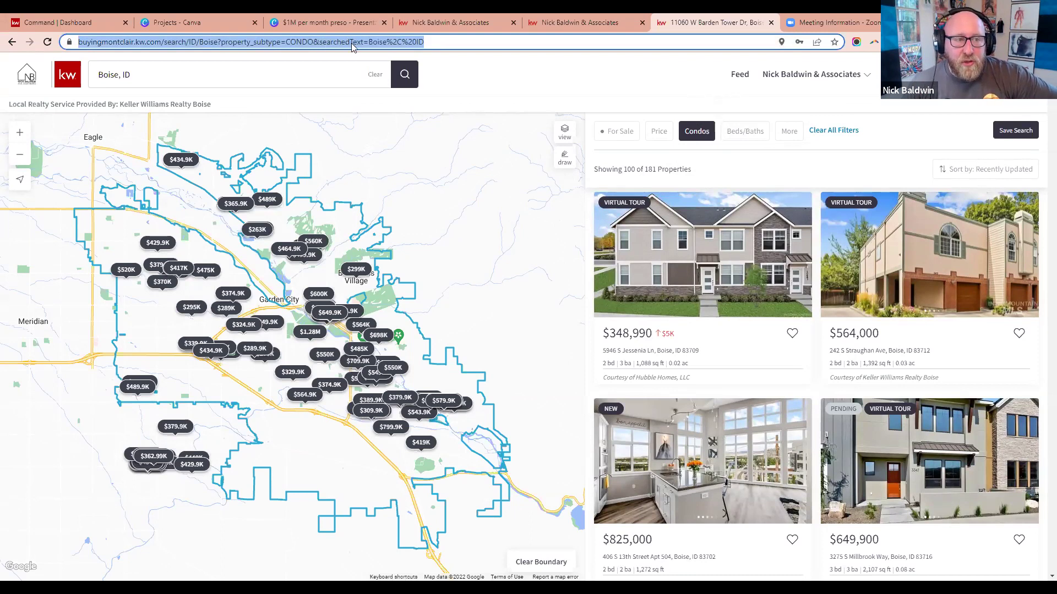
click(522, 69)
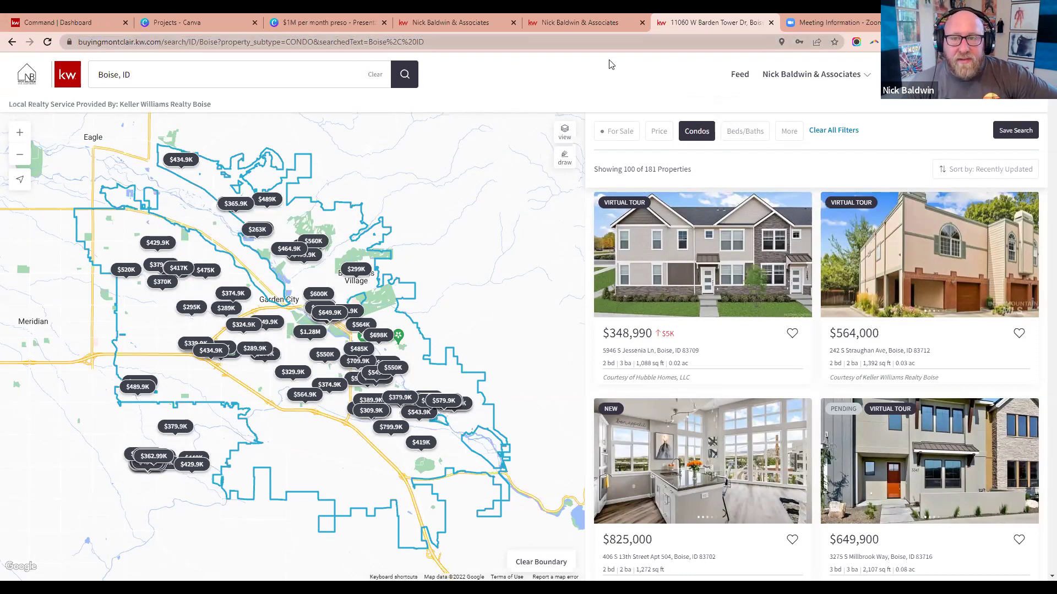
Close the two extra agent site tabs and open the Designs library in KW Command
click(641, 23)
click(512, 22)
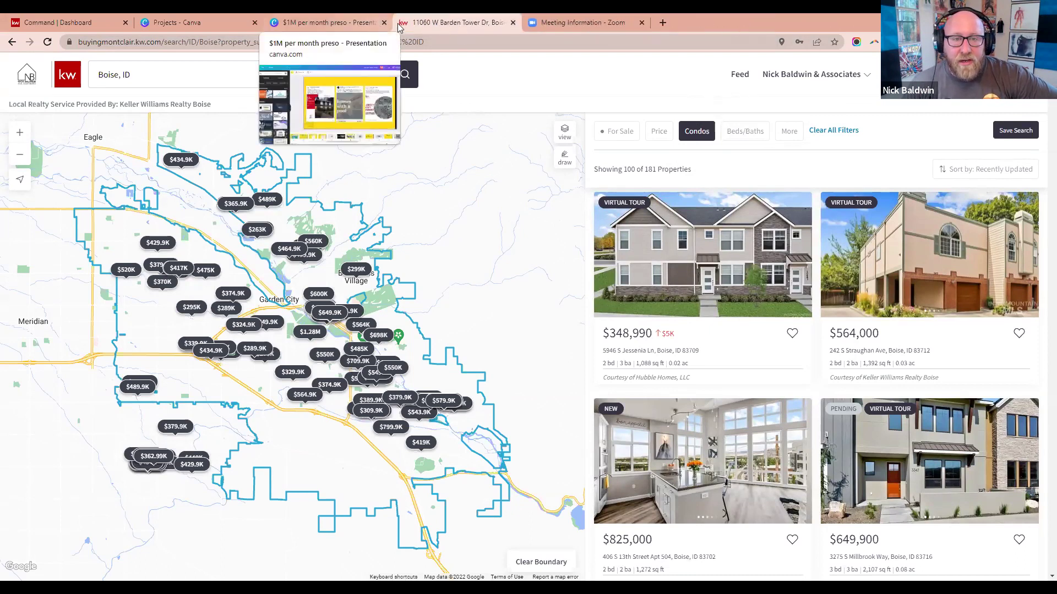
click(59, 25)
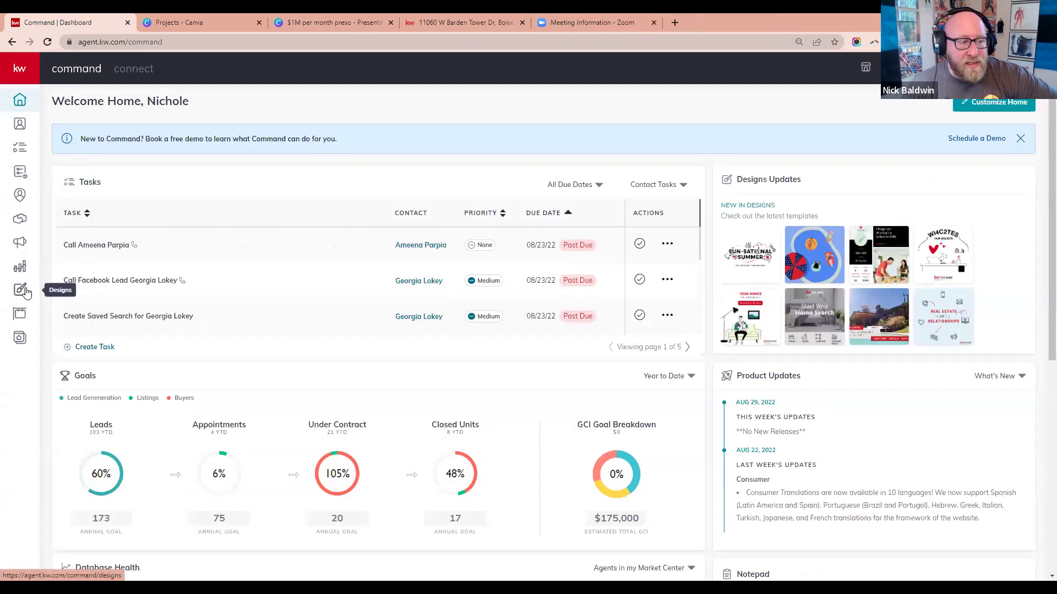
click(23, 295)
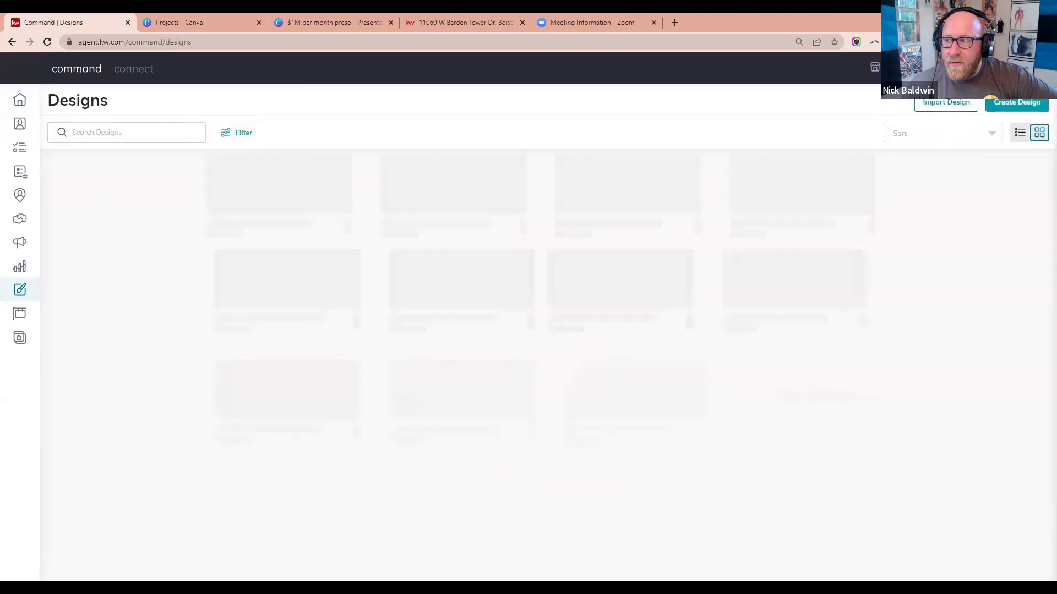
Log out, sign in with the other saved account, and start a new design from its 881-design library
click(1012, 68)
click(902, 188)
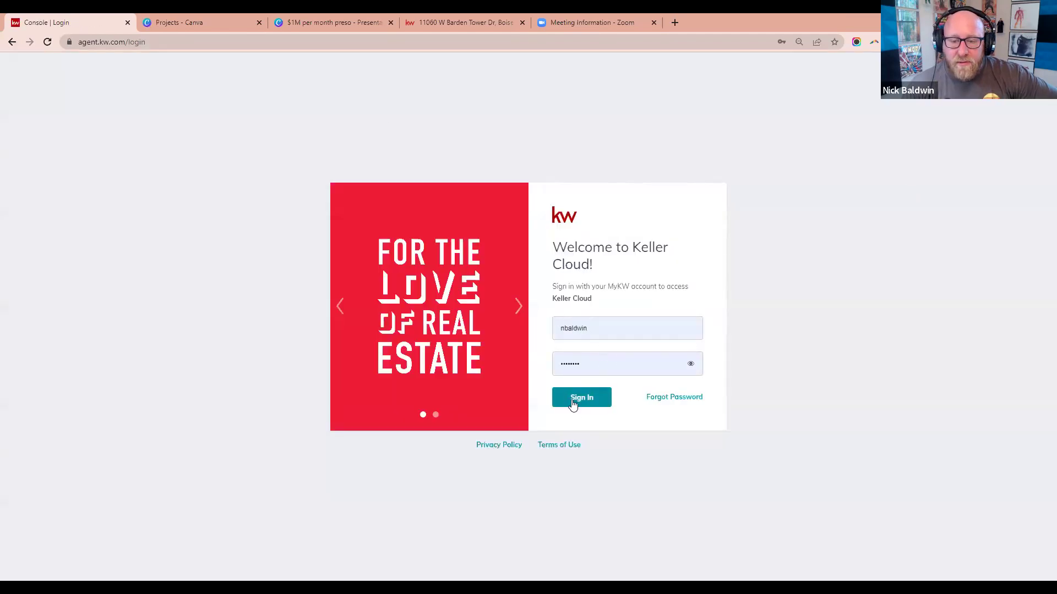
click(578, 405)
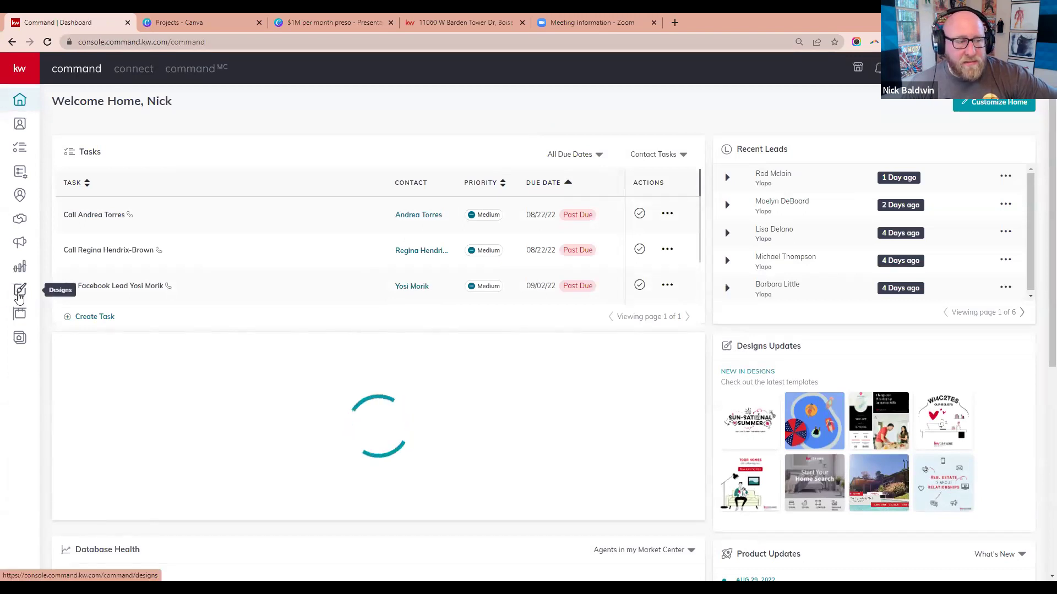
click(19, 291)
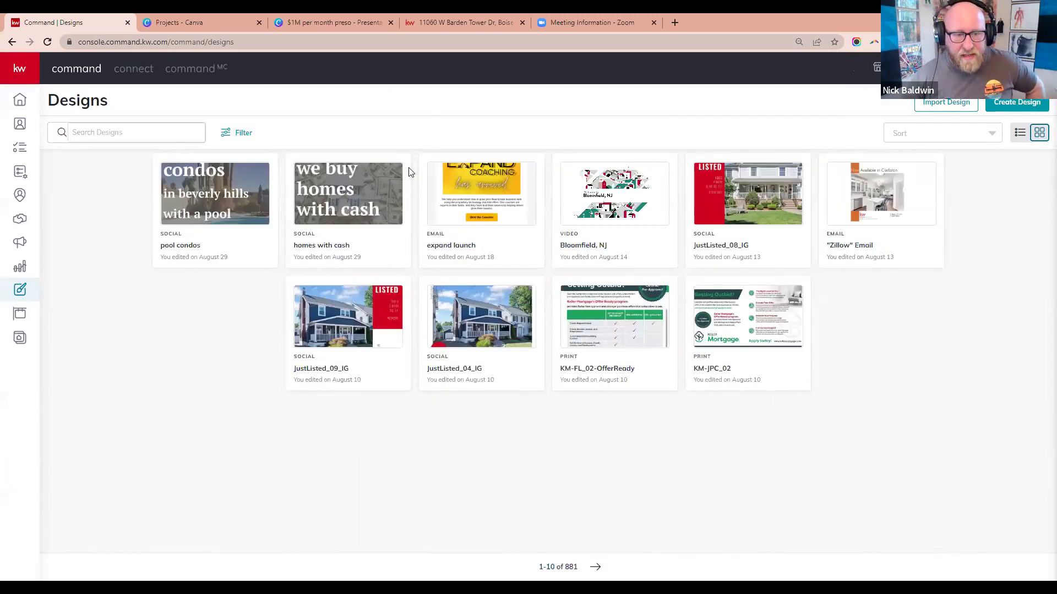
click(1007, 102)
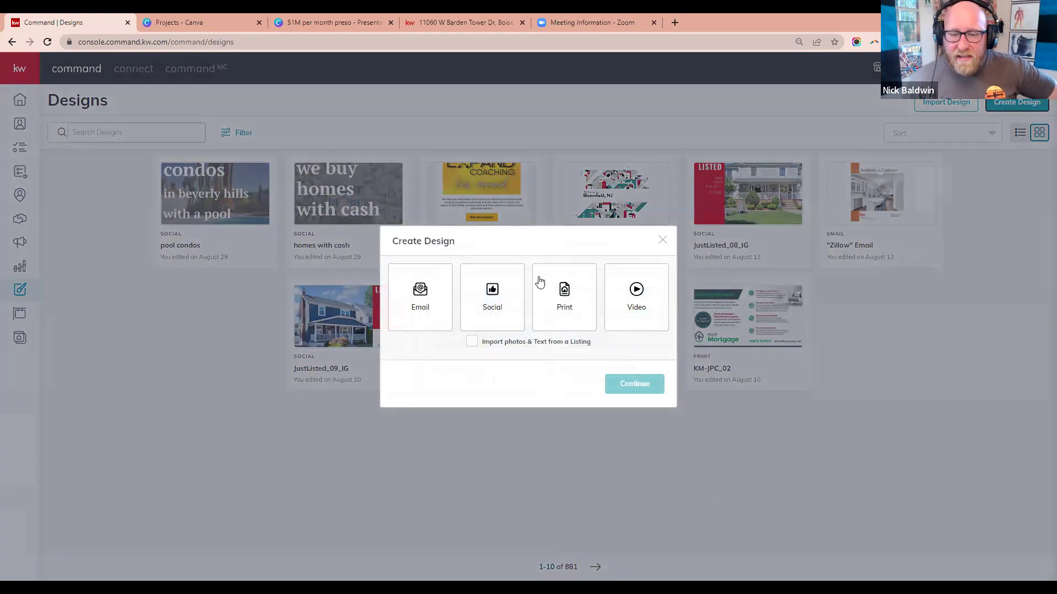
Choose Social as the design type, bringing up the Just Listed Automation templates
click(501, 304)
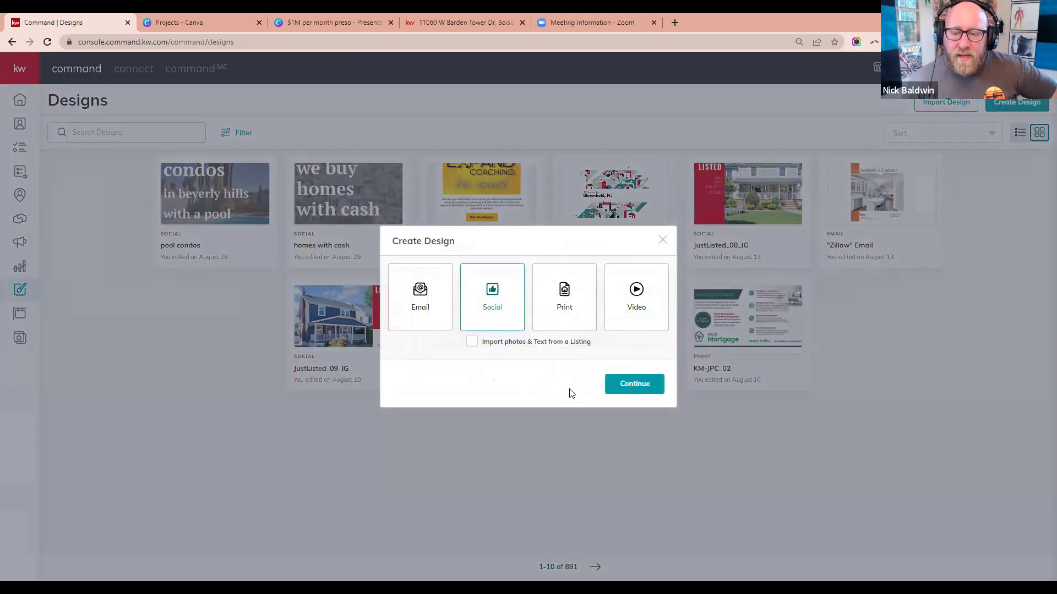
click(633, 384)
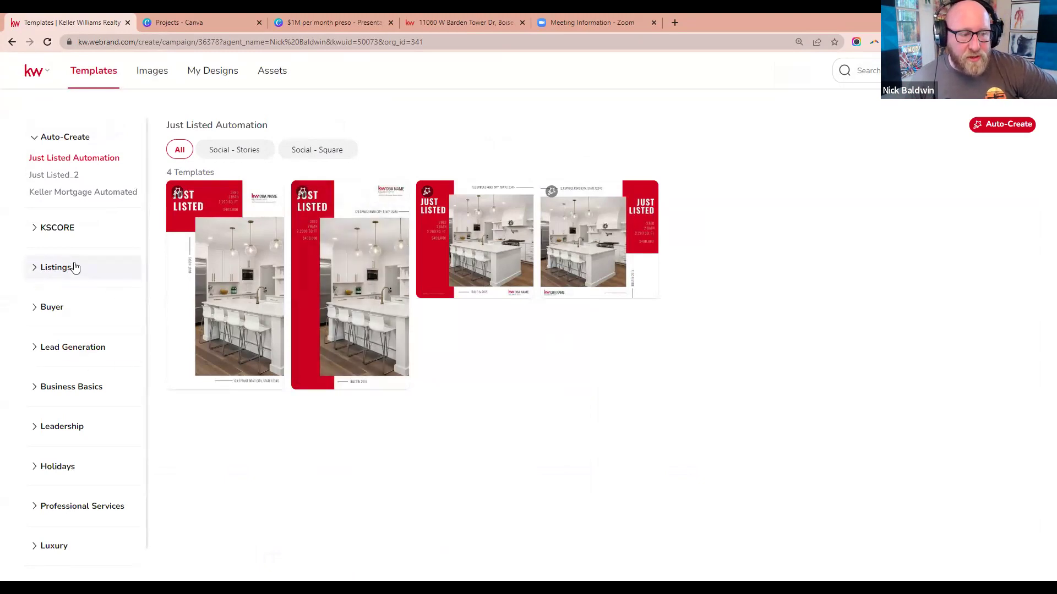
Filter Listings > For Sale templates to Social - Square and use the 'too good not to share' template
click(53, 269)
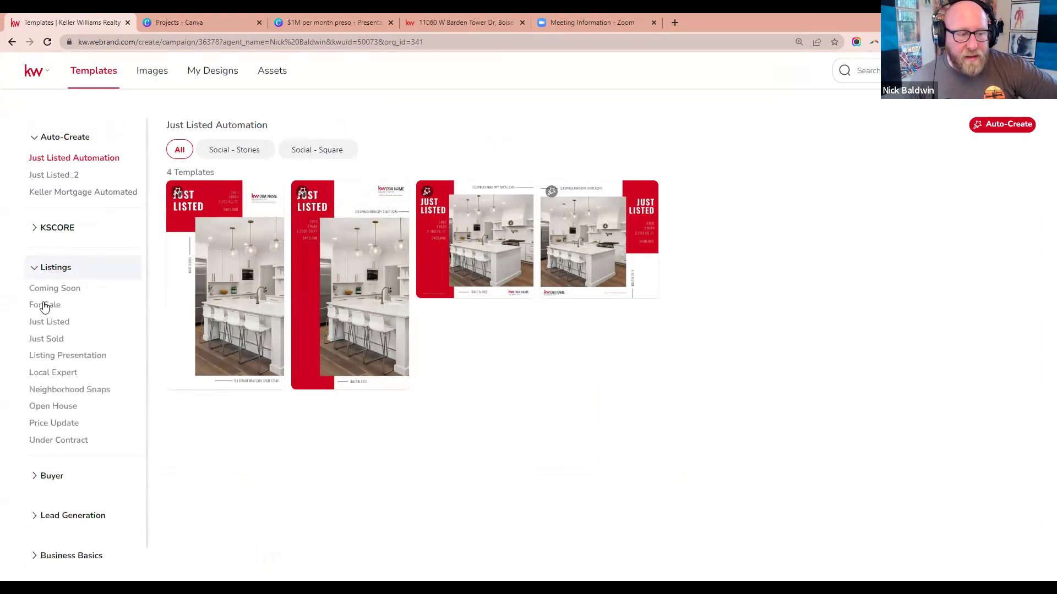
click(47, 310)
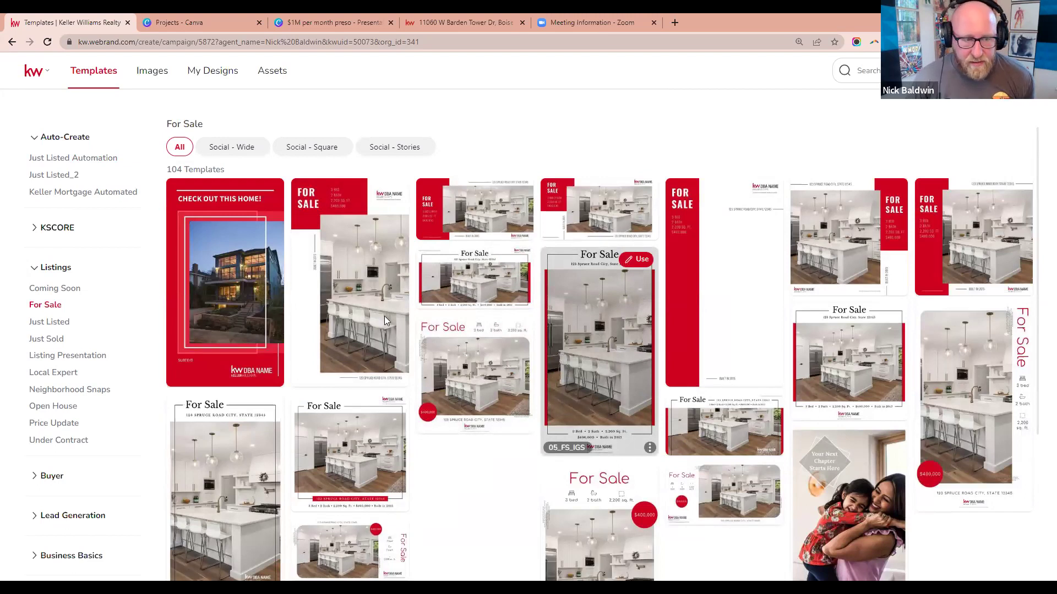
click(241, 152)
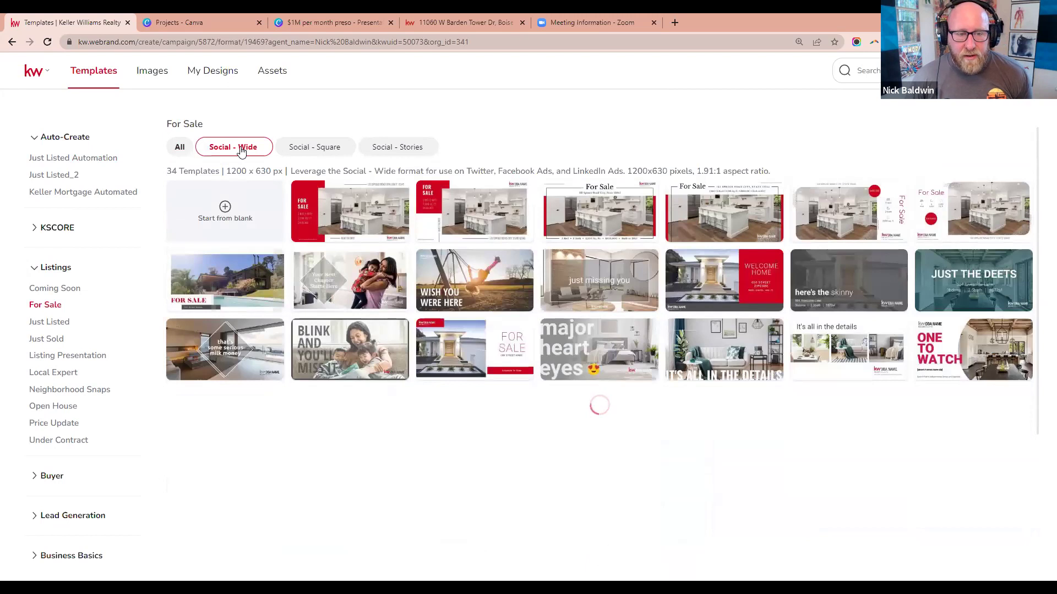
click(310, 152)
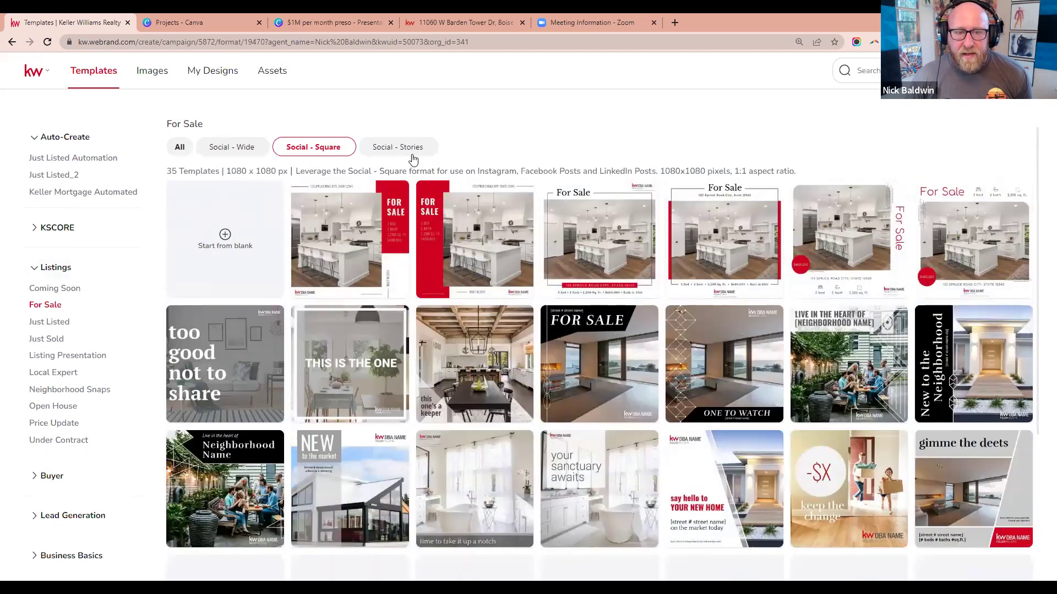
click(411, 147)
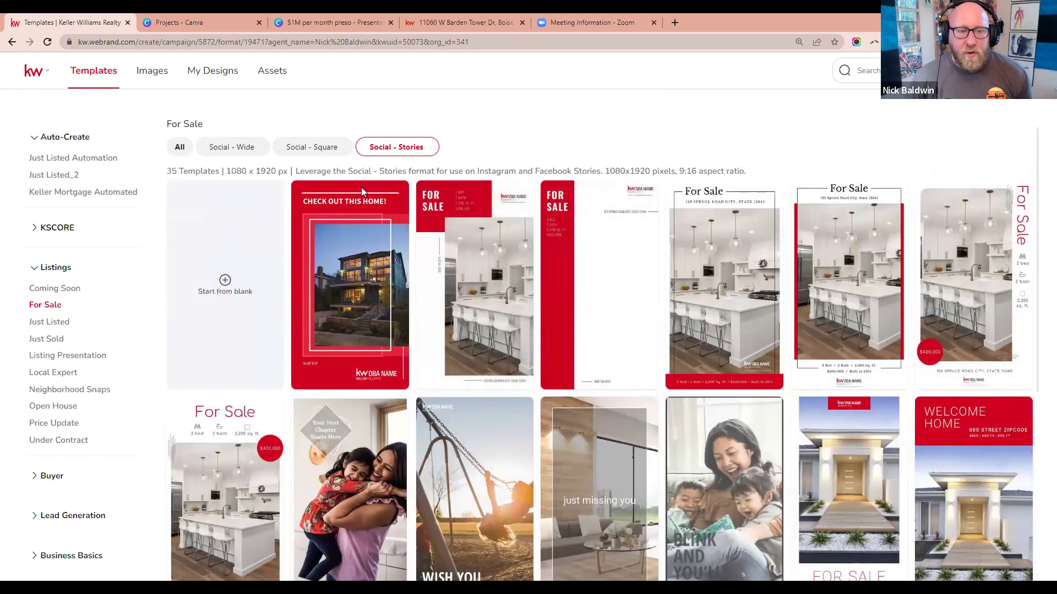
click(325, 148)
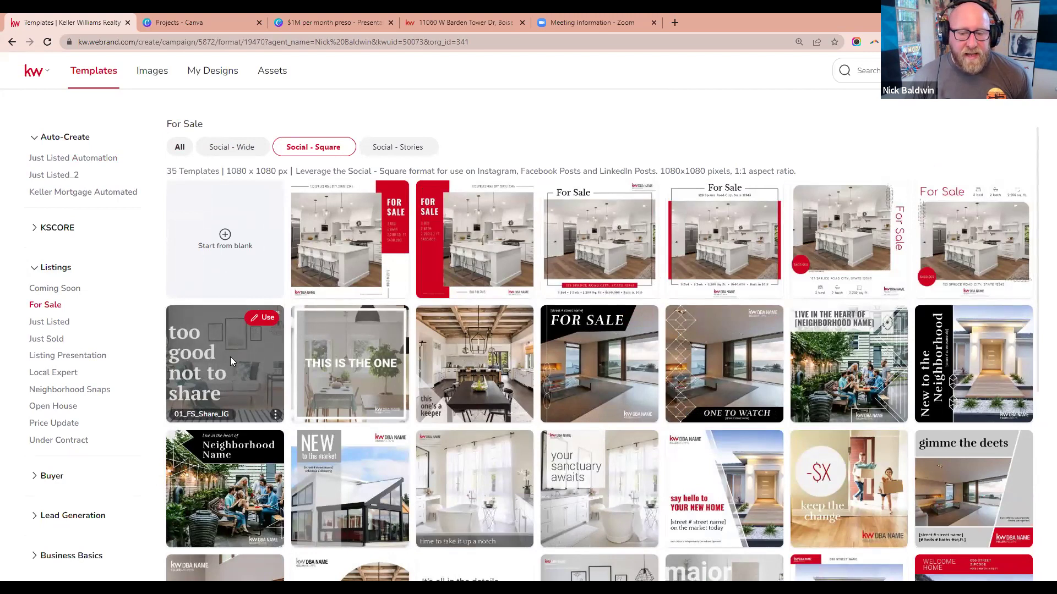
click(262, 319)
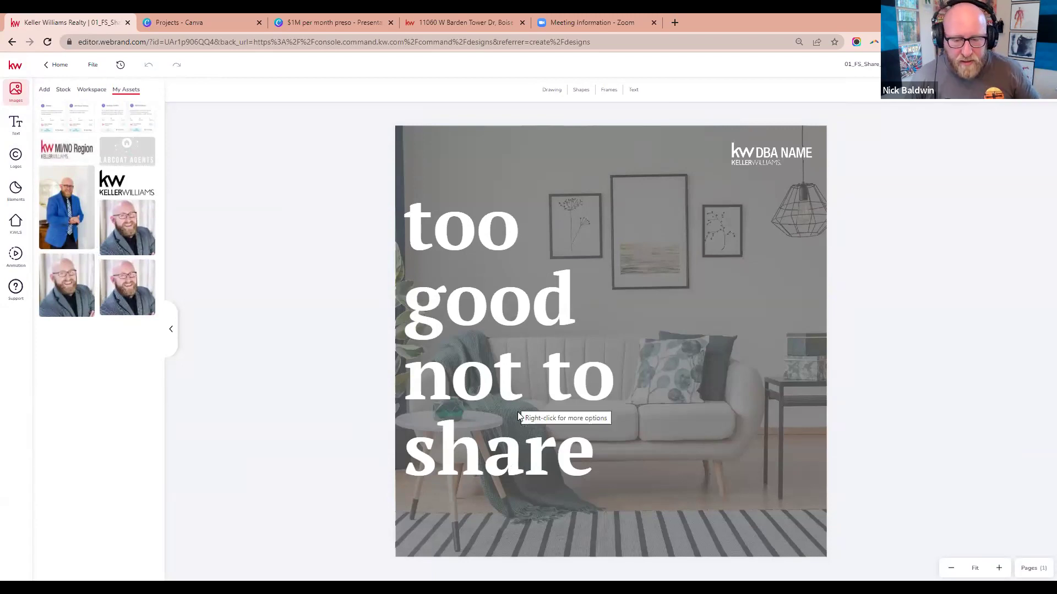
Replace 'too' with 'condos' and widen the top text box so it fits one line
click(494, 233)
double_click(506, 231)
text(cond)
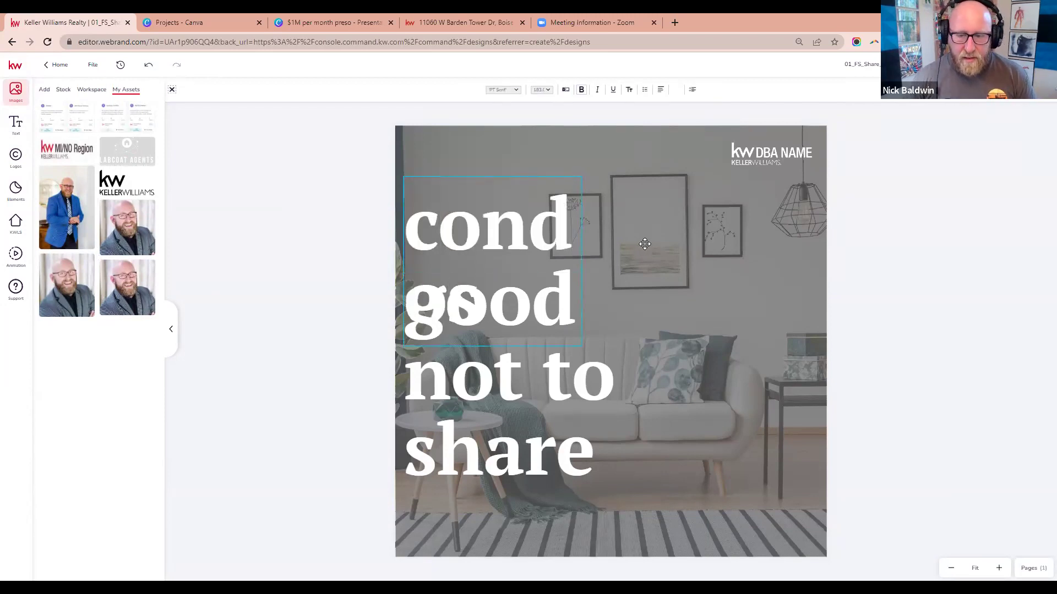
click(586, 261)
drag(584, 261, 671, 265)
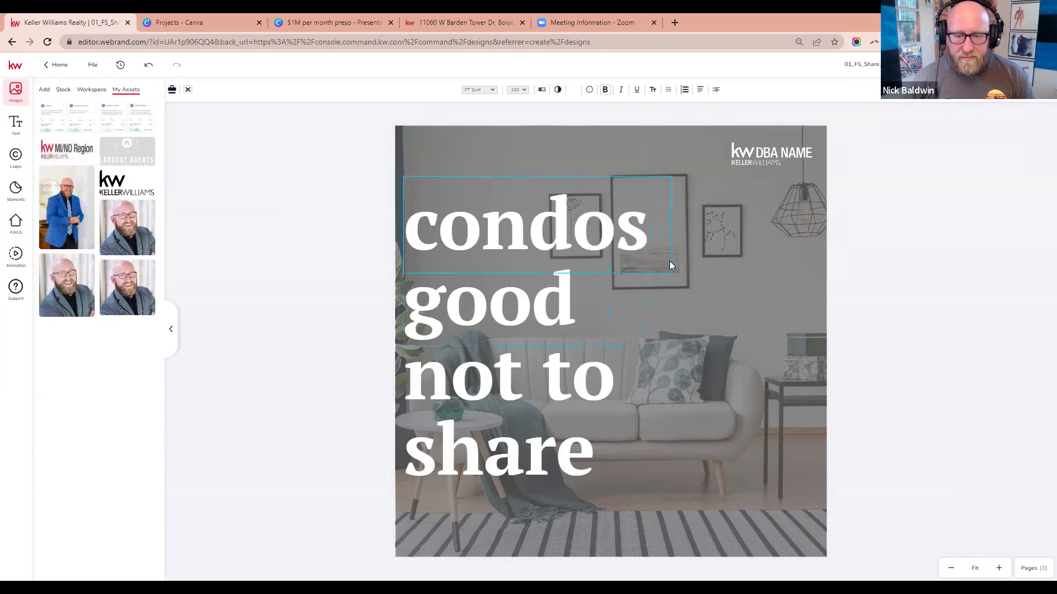
Retype the remaining headline lines as 'for sale' and 'in boise'
double_click(544, 303)
text(for)
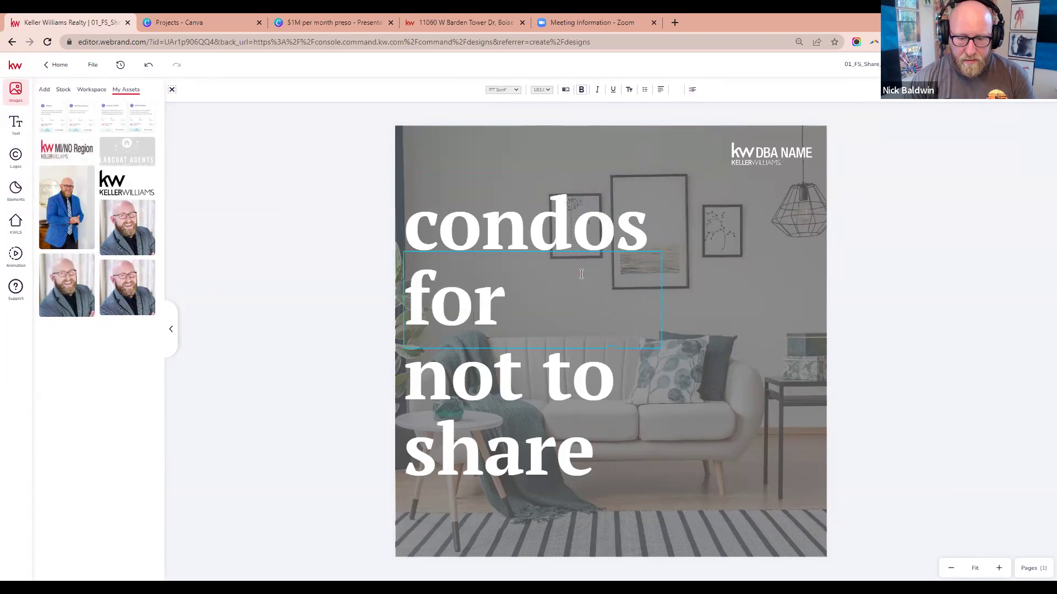
text( sale)
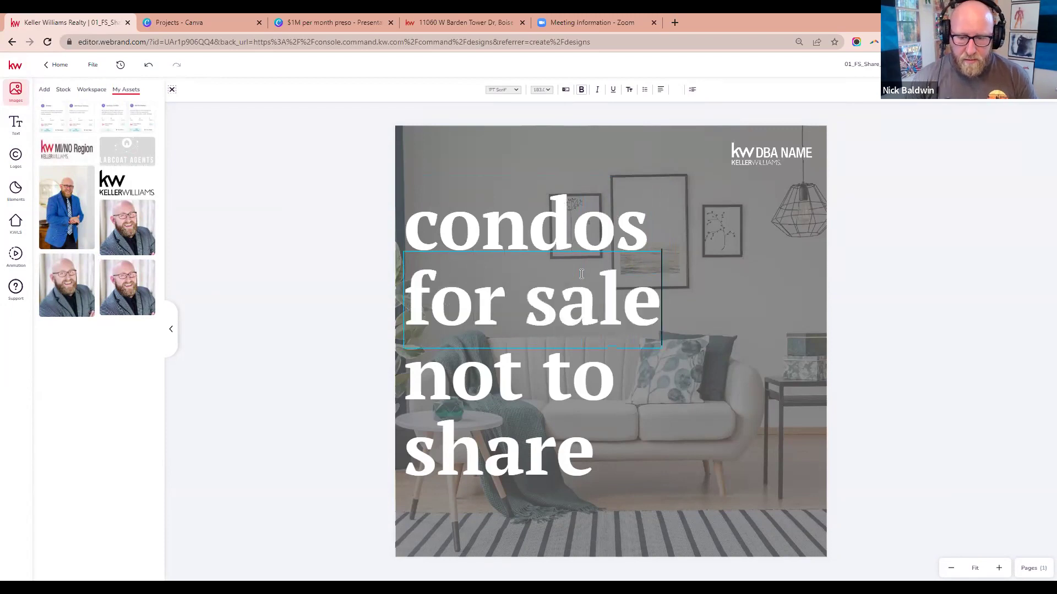
double_click(553, 369)
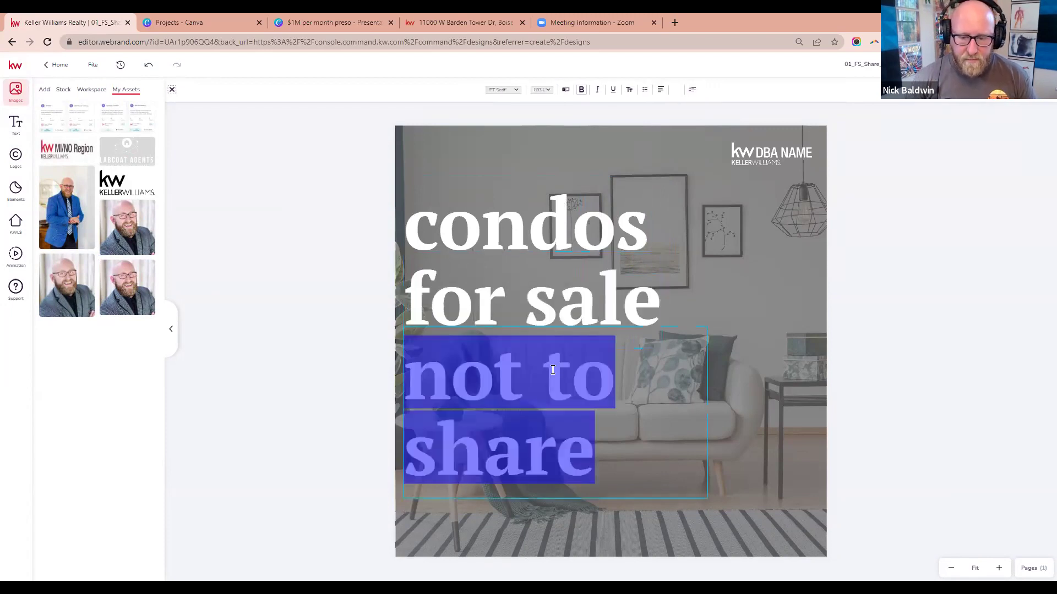
text(in b)
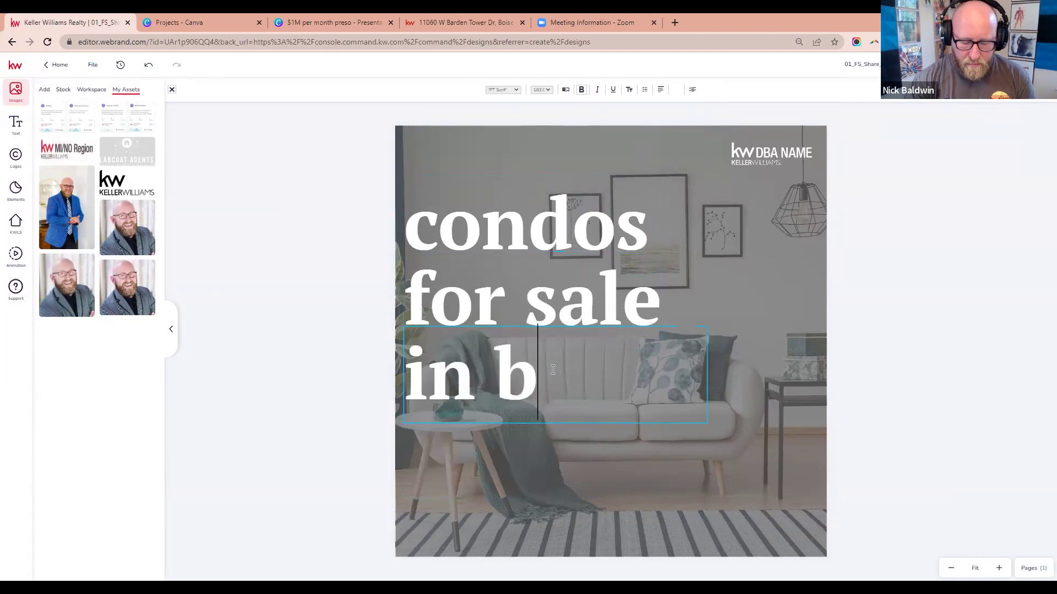
text(pi)
key(BackSpace)
key(BackSpace)
text(oi)
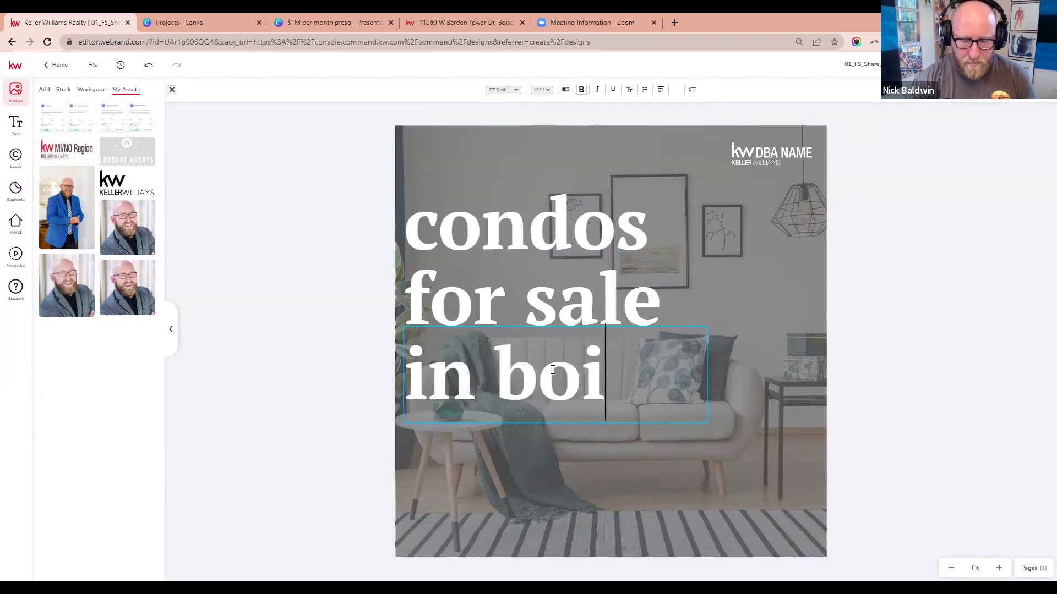
text(se)
key(Escape)
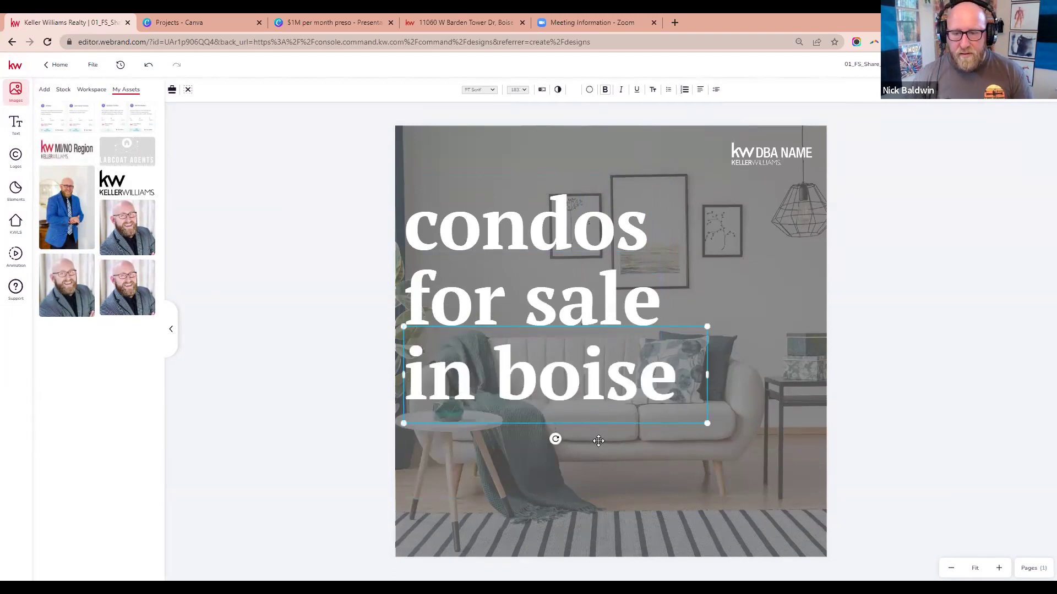
click(895, 412)
Move the condos, for sale and in boise lines down so they are evenly spaced
drag(564, 377, 564, 404)
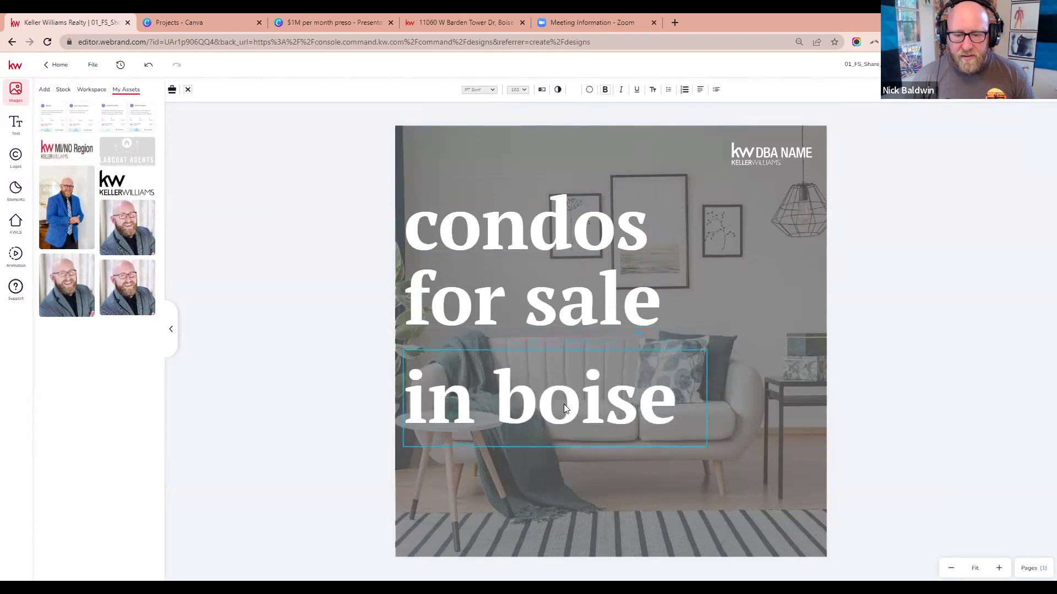
drag(571, 320, 570, 359)
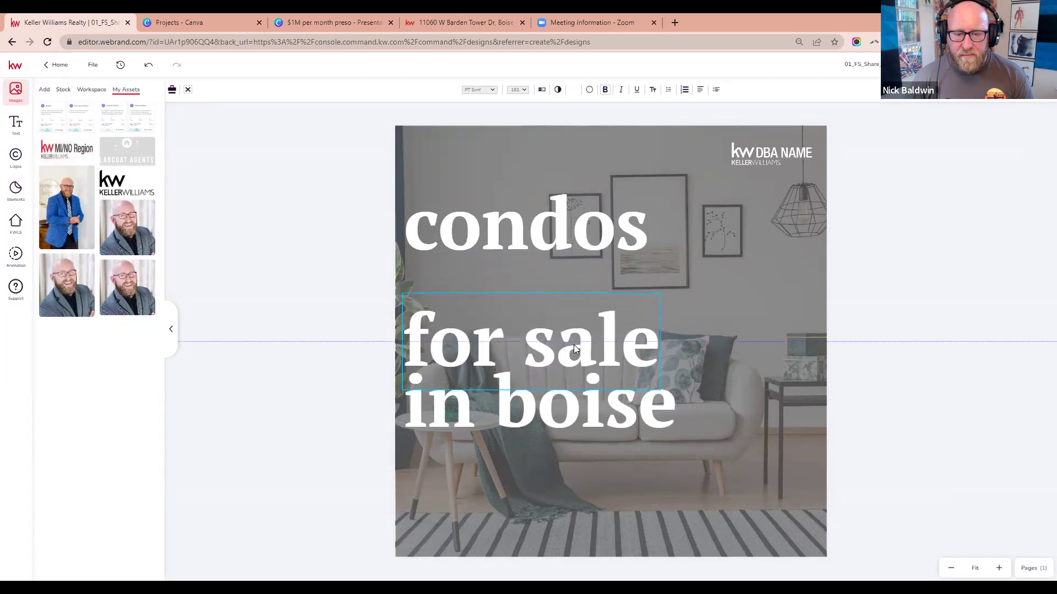
mouse_move(579, 239)
mouse_down()
mouse_move(579, 284)
mouse_move(579, 256)
mouse_up()
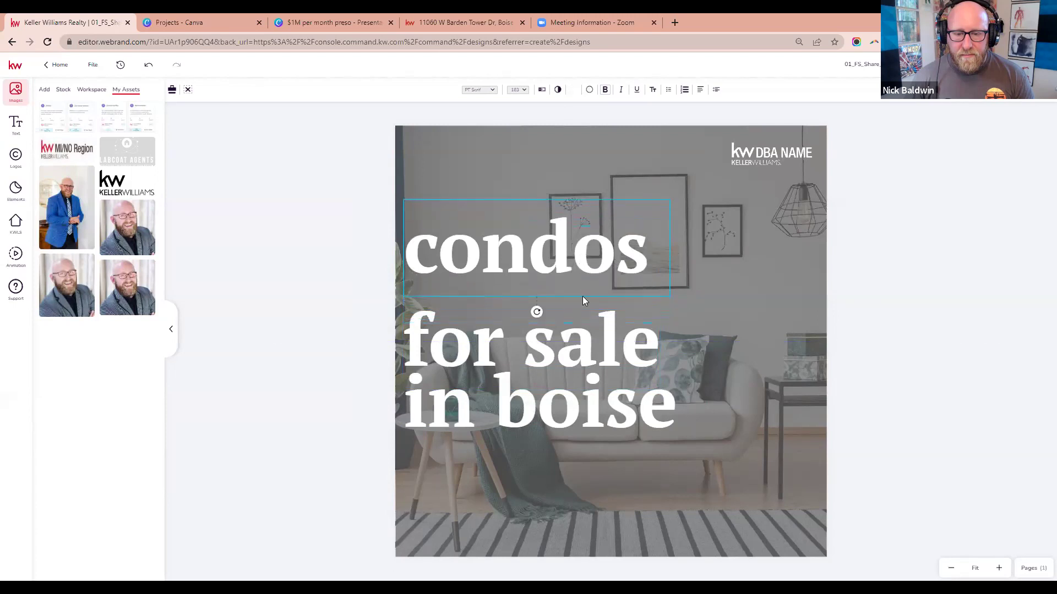
drag(576, 417, 577, 429)
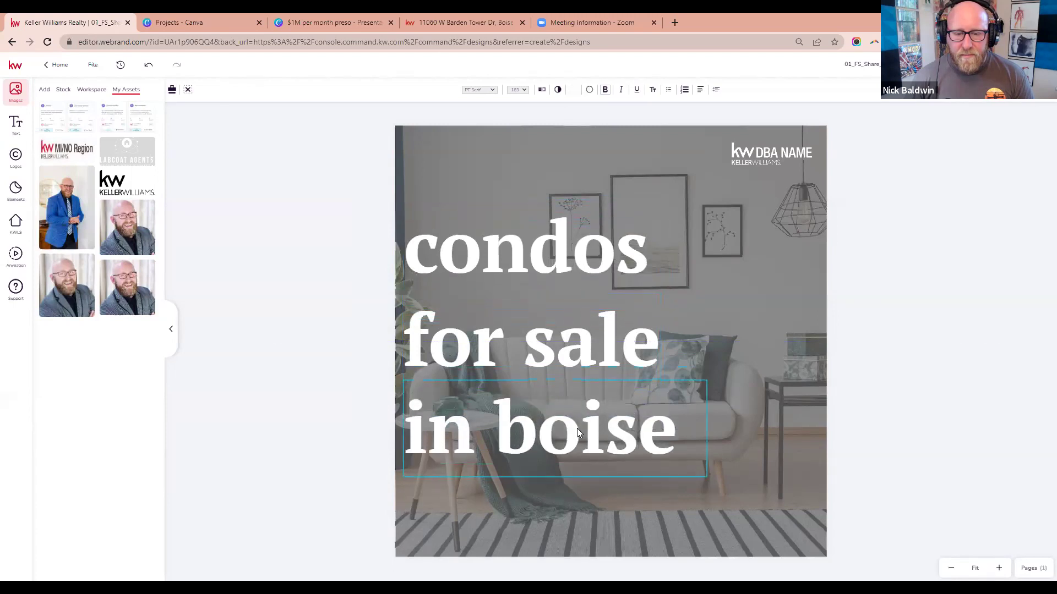
click(881, 436)
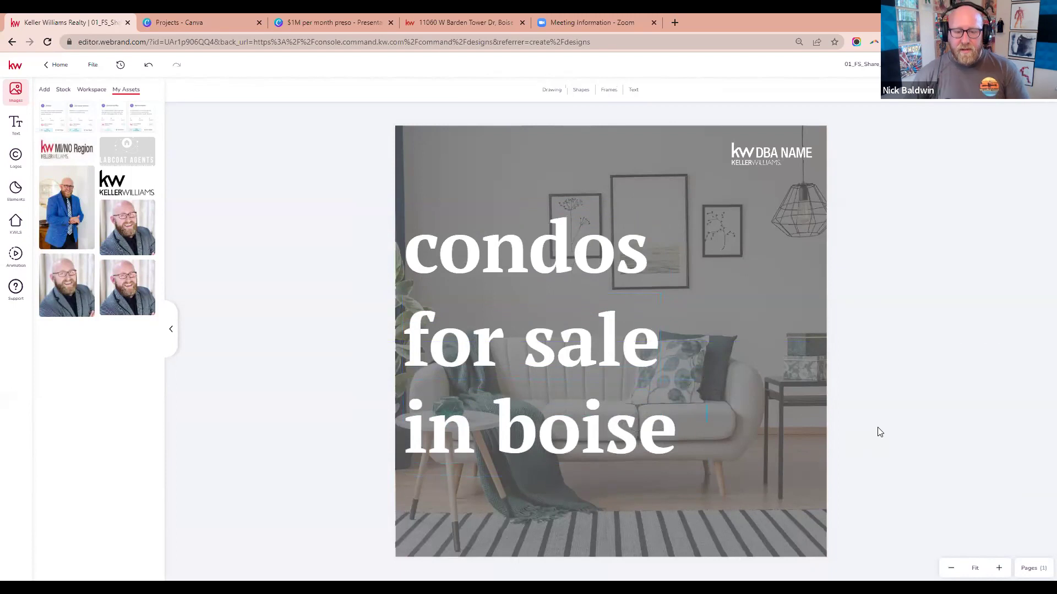
Replace the background photo with the white kitchen image from Workspace > House Interiors
click(748, 355)
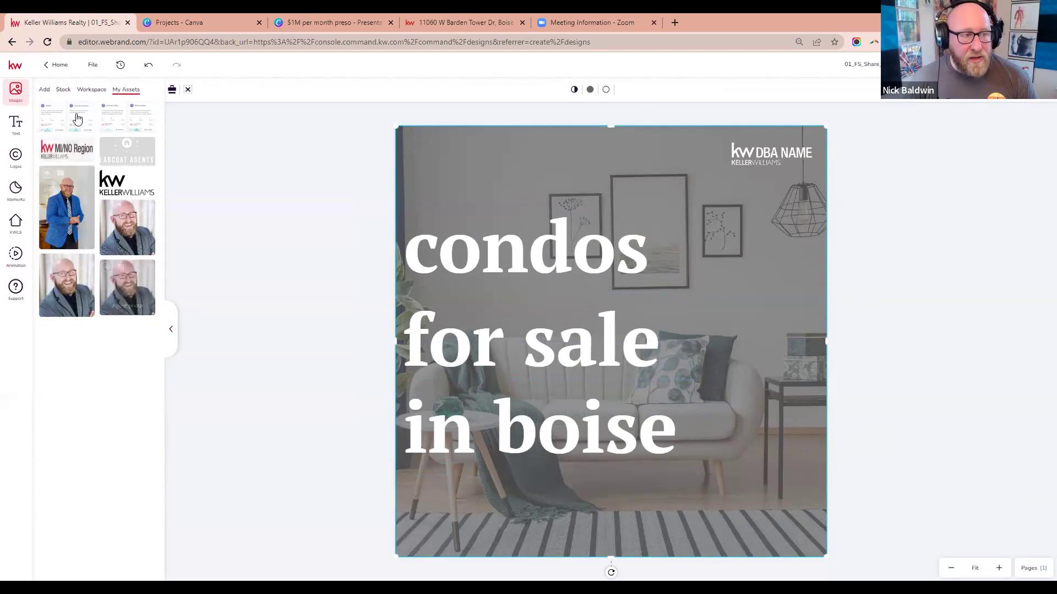
click(62, 91)
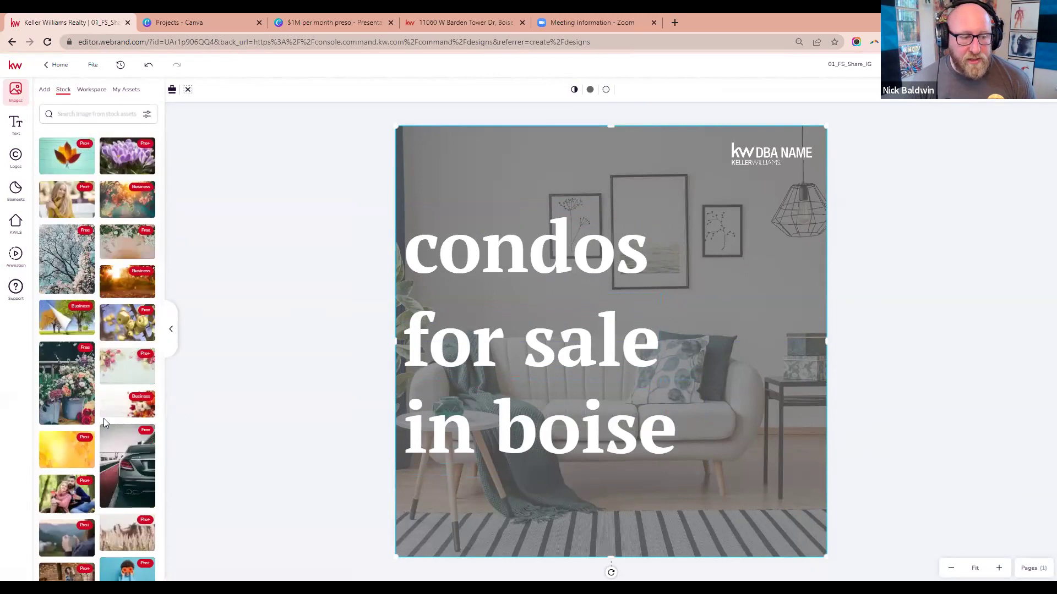
click(93, 90)
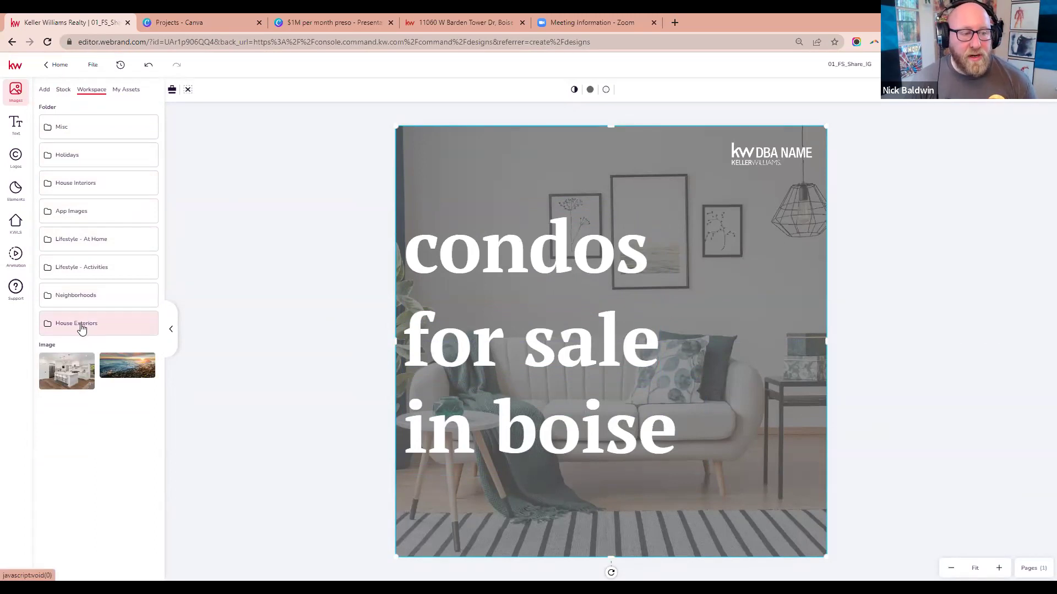
click(85, 184)
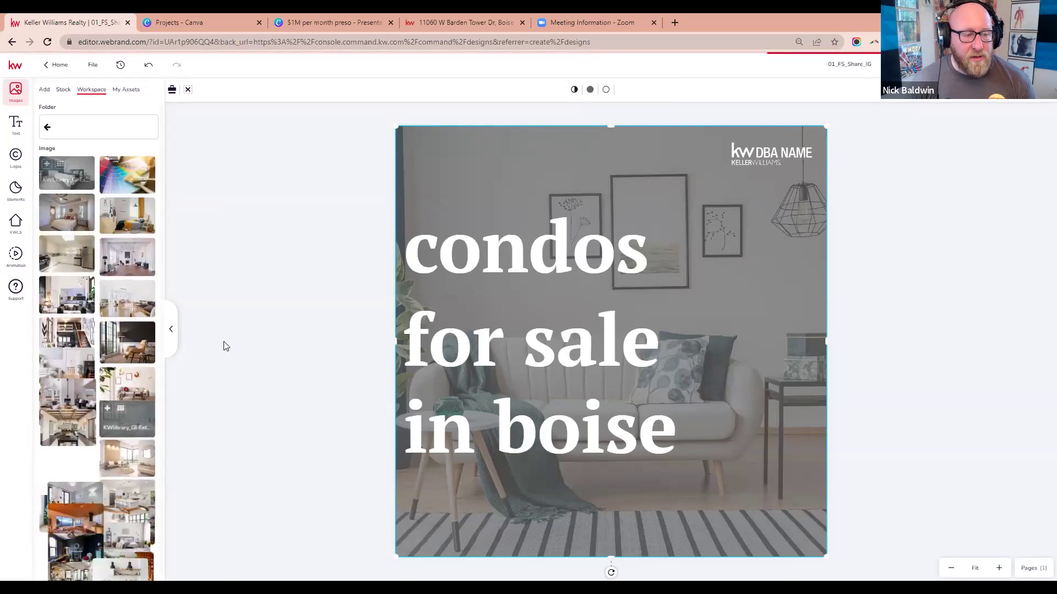
scroll(125, 359, down, 3)
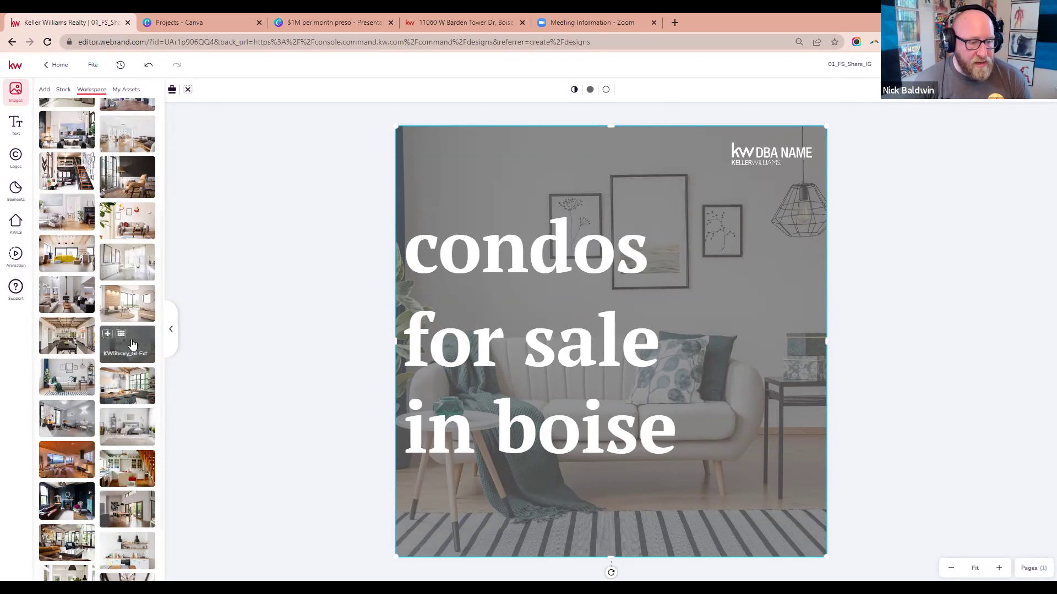
drag(155, 342, 500, 324)
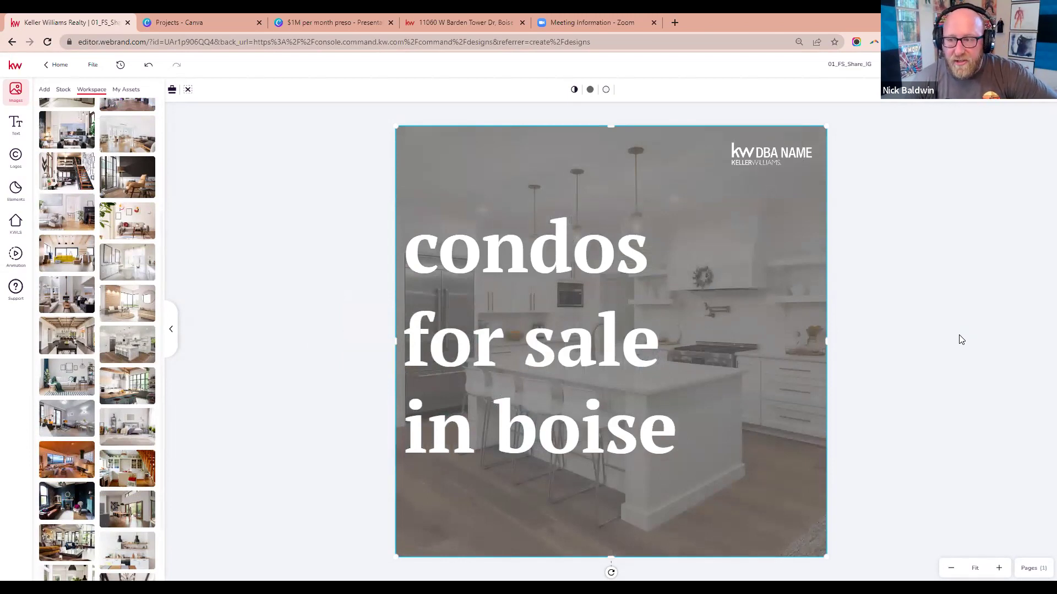
click(779, 154)
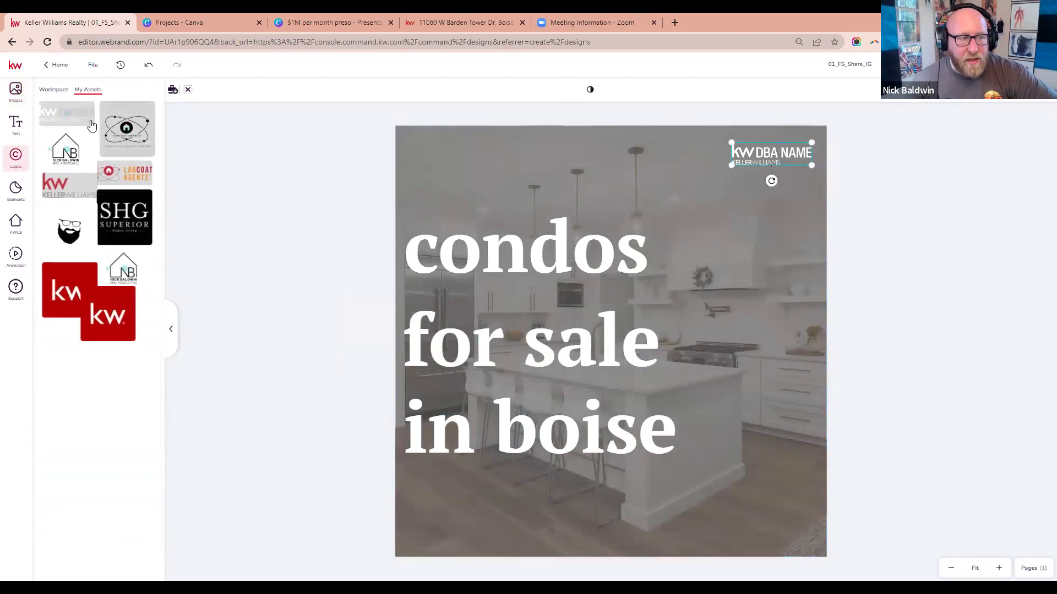
Switch the logo to KW PREMIER and rename the design 'condos in boise'
click(92, 125)
click(1000, 281)
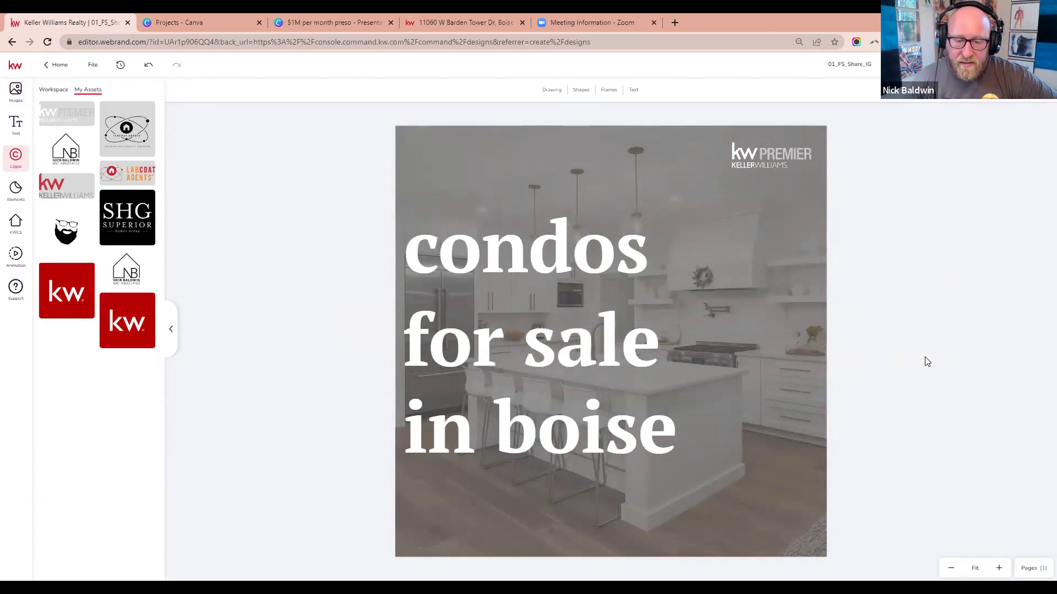
click(852, 65)
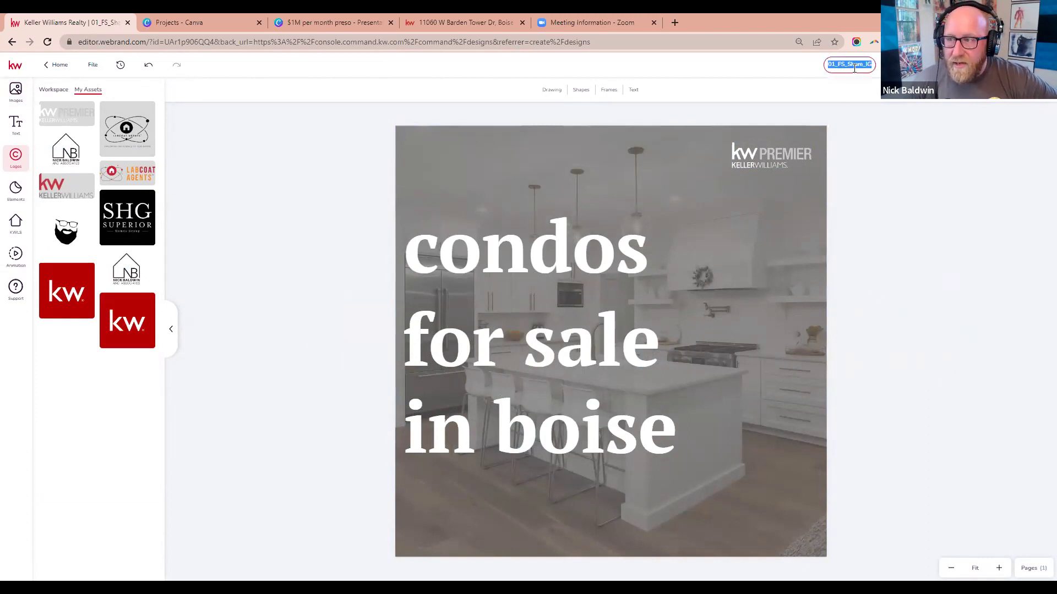
text(con)
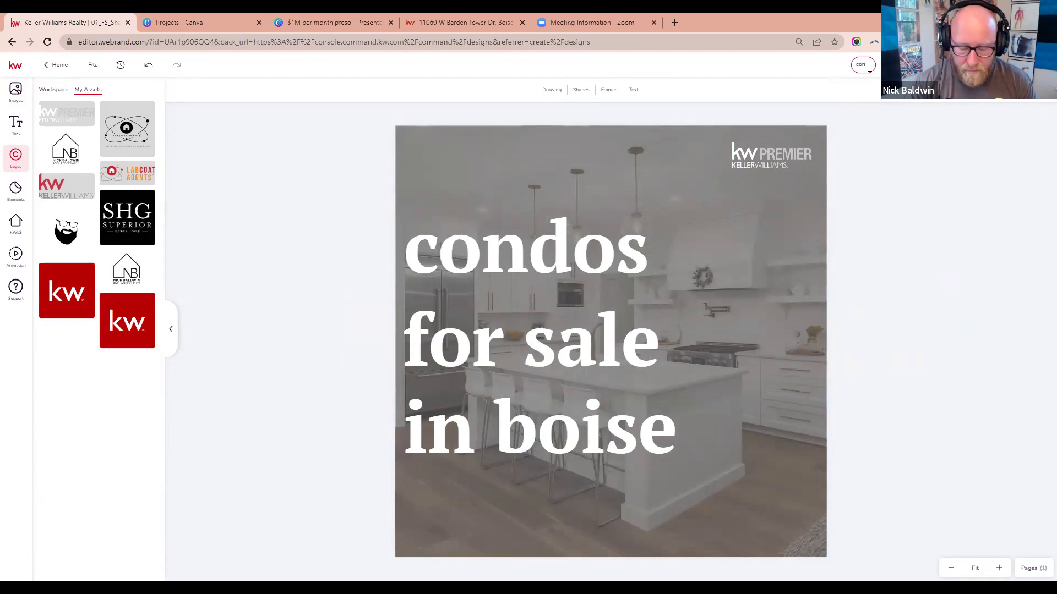
text(dos in boise)
key(Return)
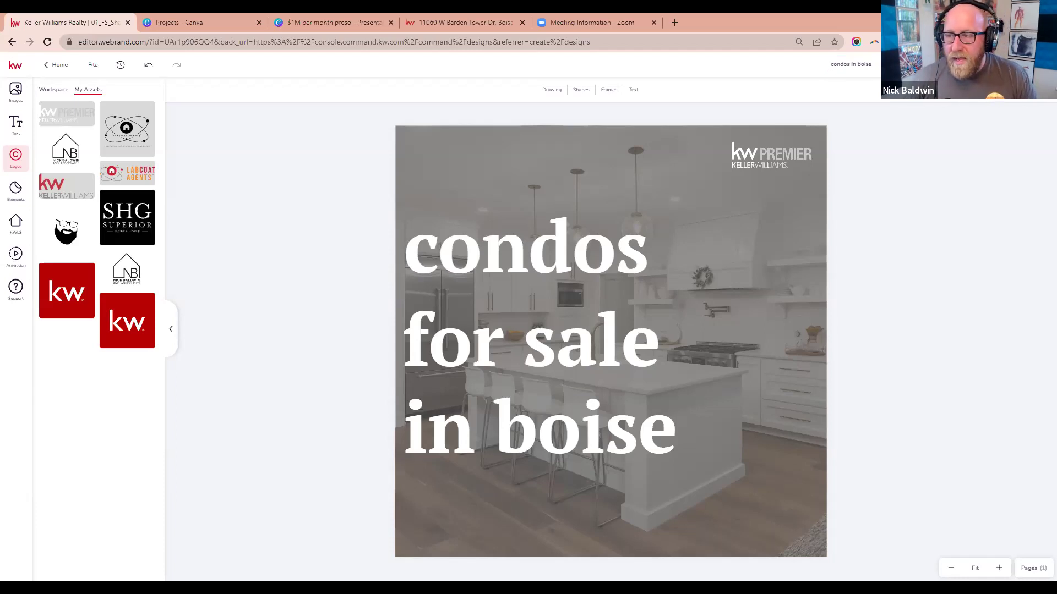
Save the design via the File menu
click(93, 64)
click(95, 96)
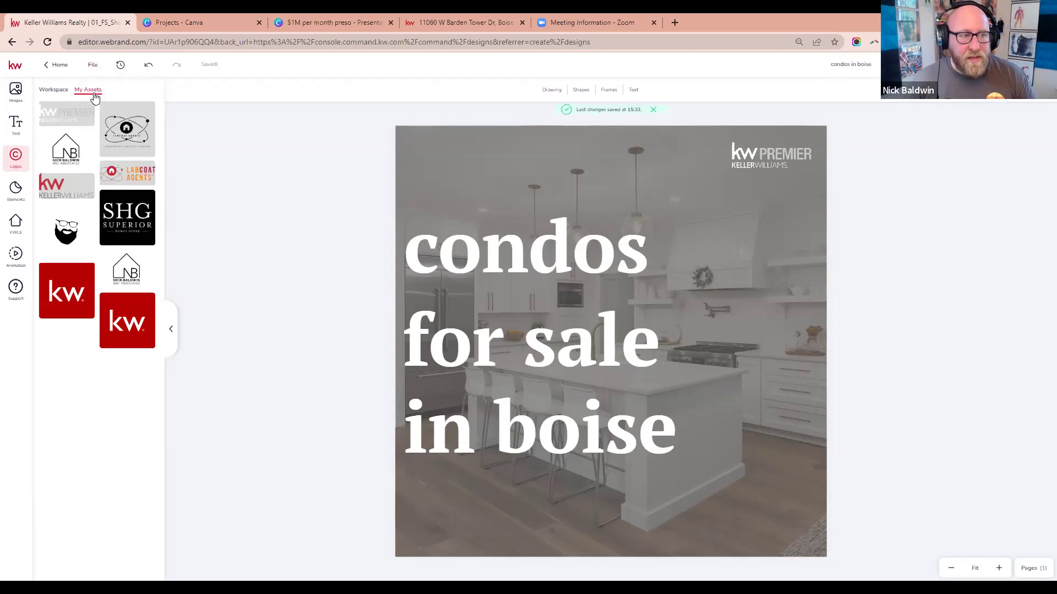
click(94, 64)
click(97, 96)
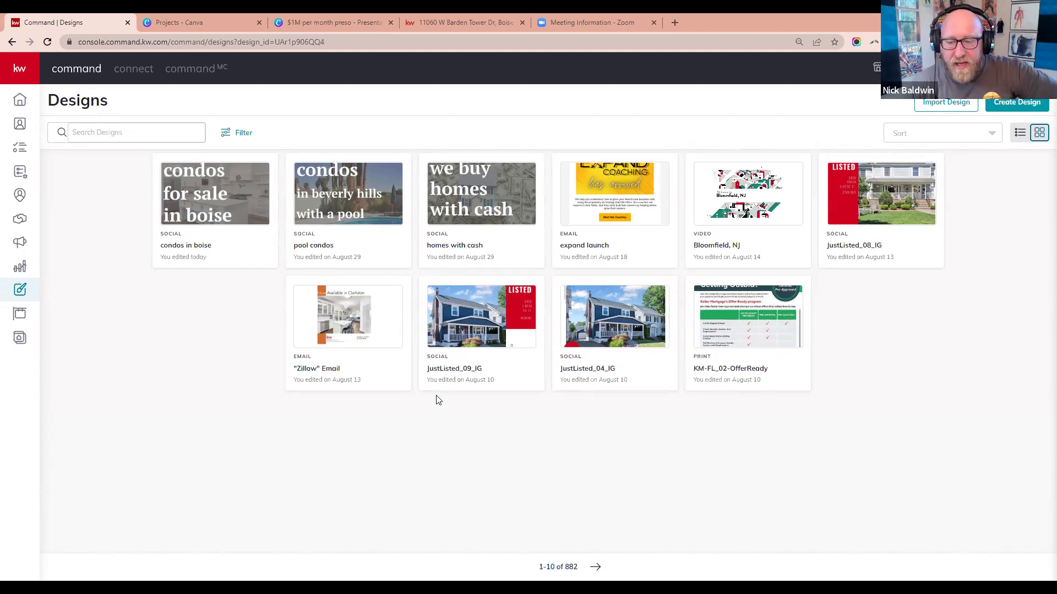
Go from the Designs library to the SmartPlans page in KW Command
click(21, 186)
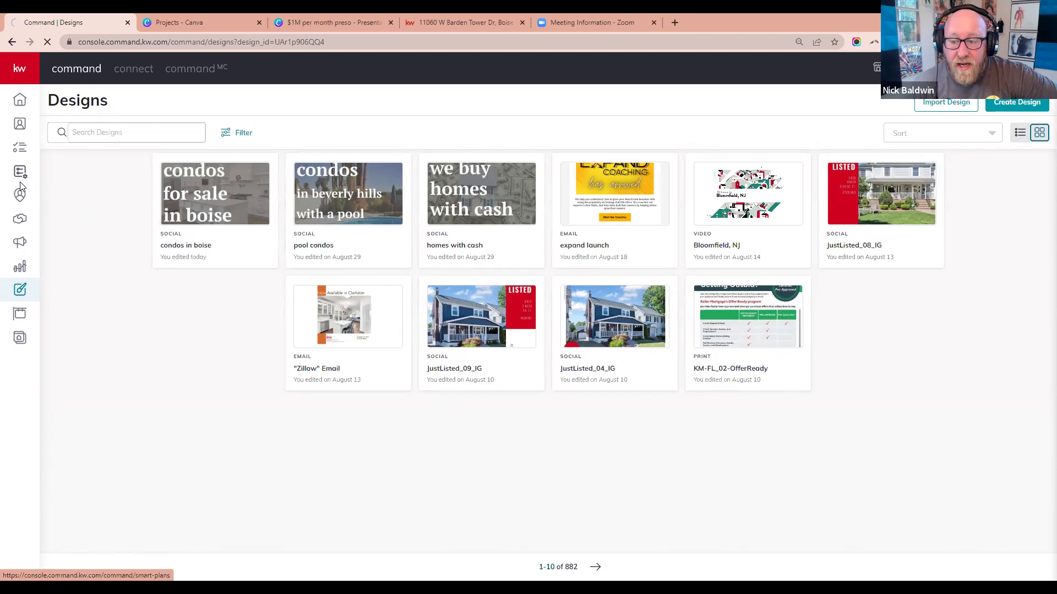
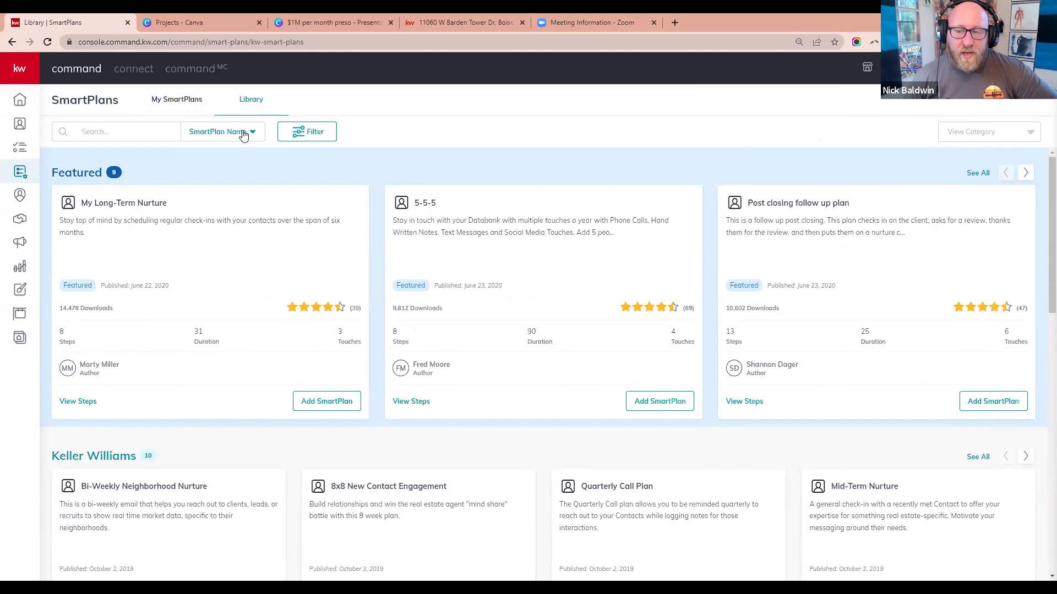
Switch the library search to Author Name and search for the author's full name
click(244, 136)
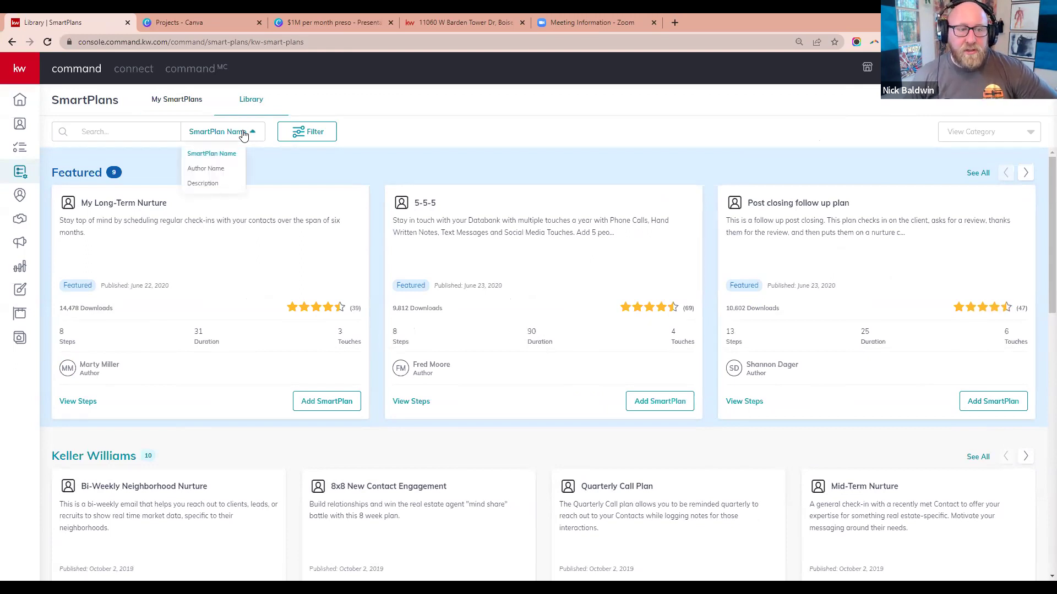
click(244, 136)
click(244, 136)
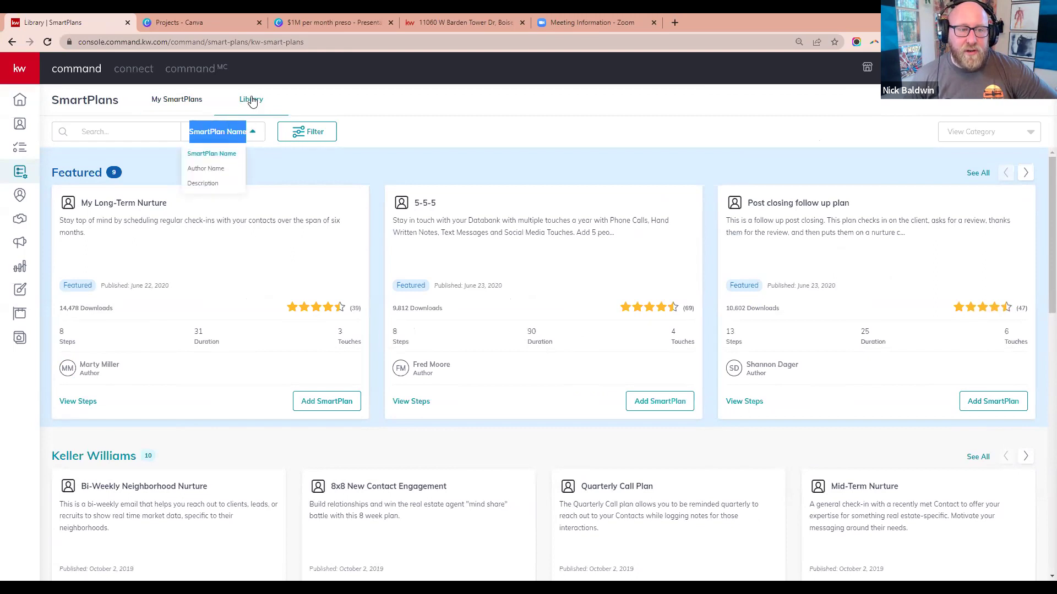
click(252, 135)
click(252, 134)
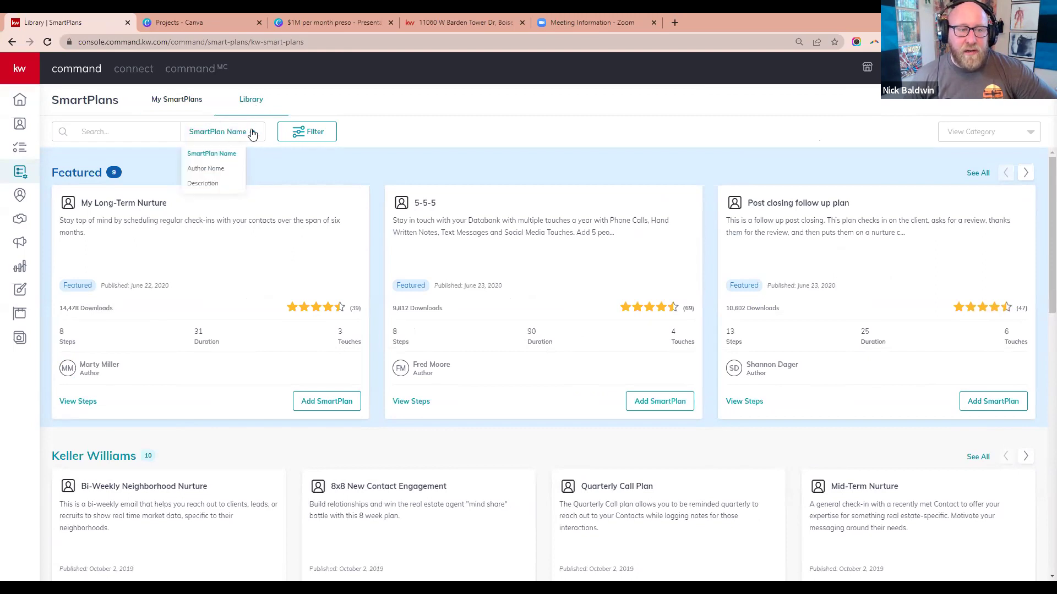
click(211, 167)
click(176, 132)
text(nick baldwin)
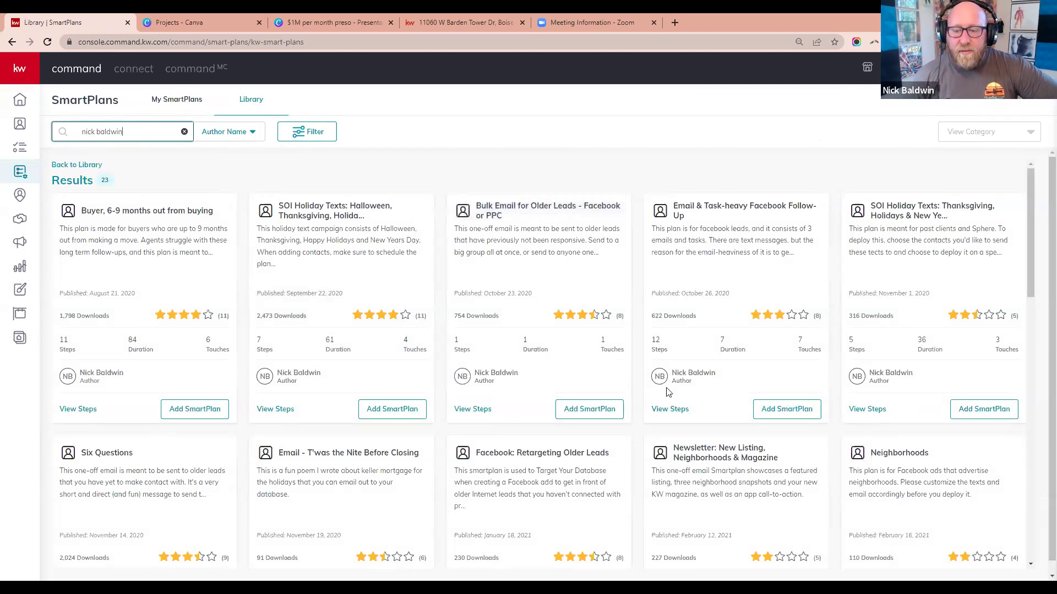
Abandon adding the REVISED Facebook follow-up bundle and switch to the My SmartPlans list
scroll(636, 390, down, 3)
scroll(635, 391, down, 12)
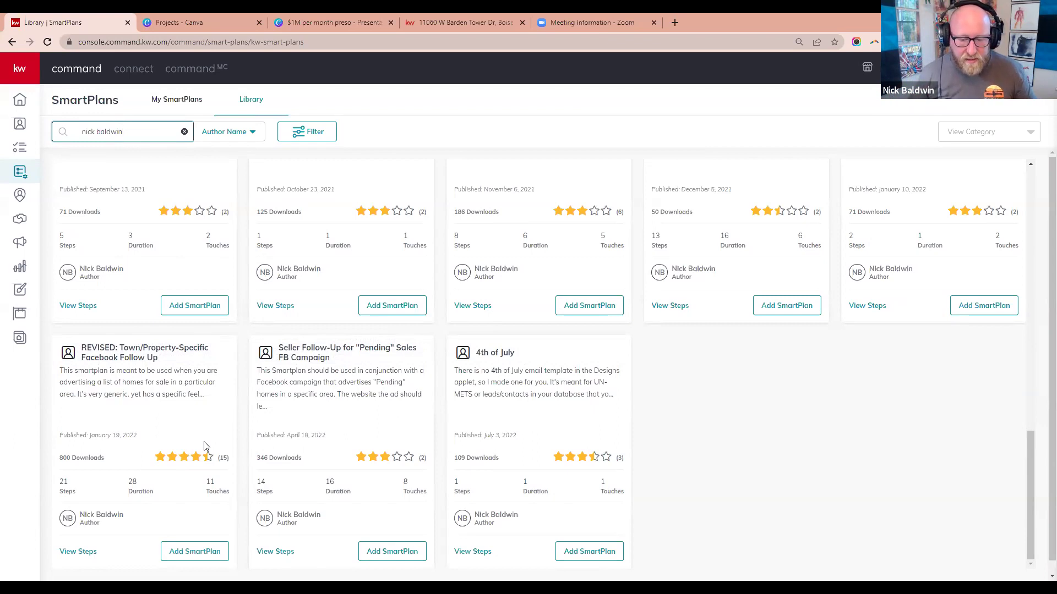
click(204, 552)
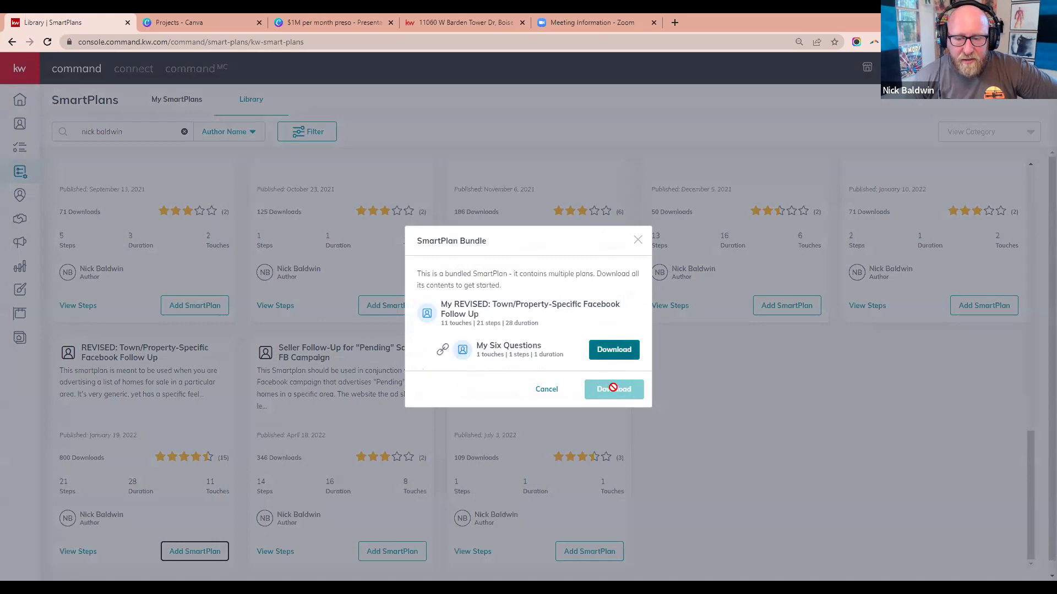
click(637, 242)
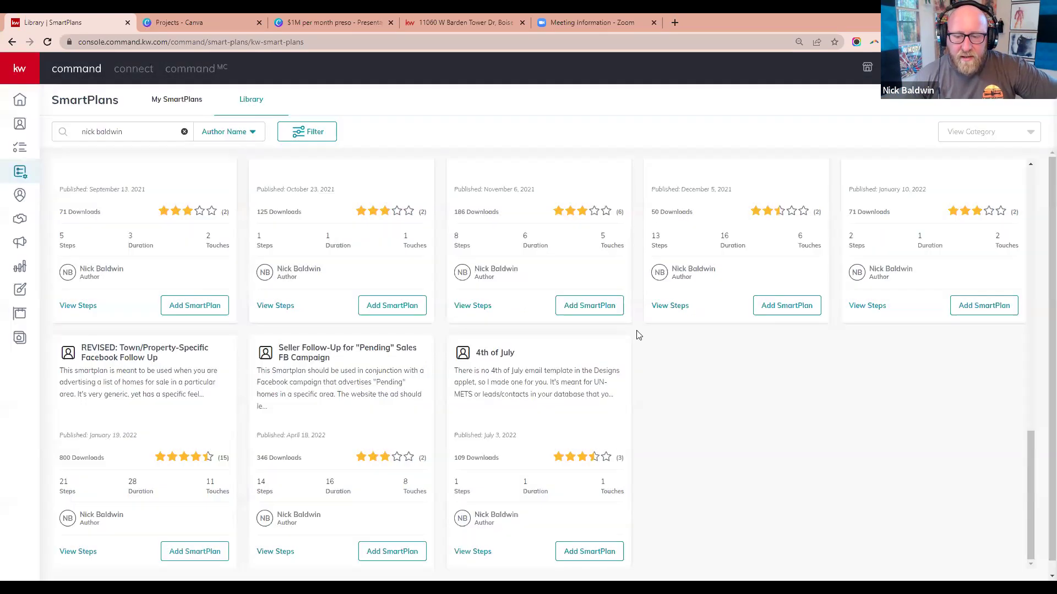
click(170, 104)
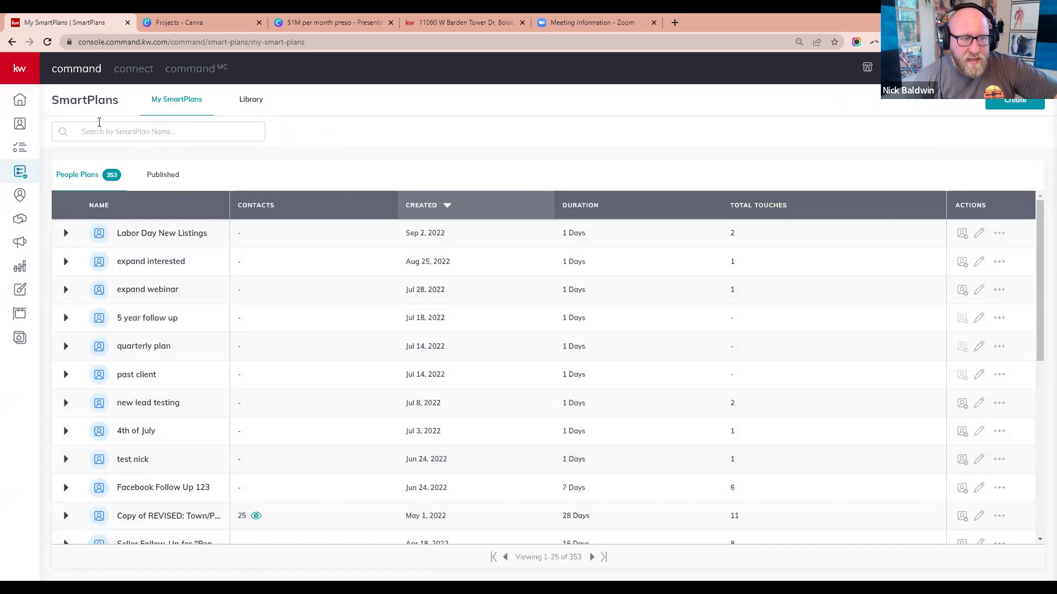
Search your plans for 'copy' and edit Copy of REVISED: Town/Property-Specific Facebook Follow Up
click(122, 131)
text(copy)
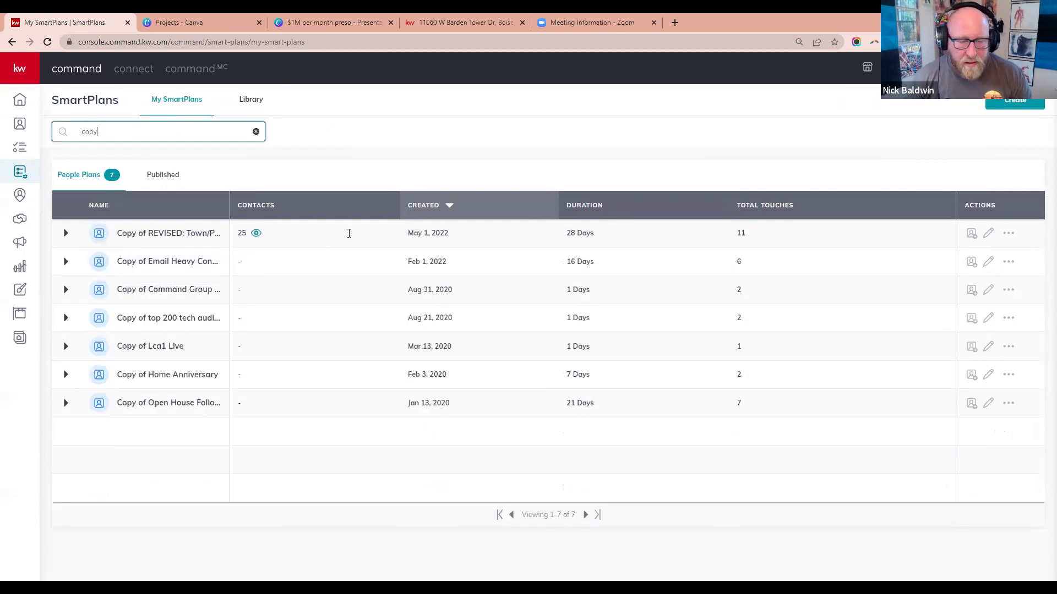
click(988, 233)
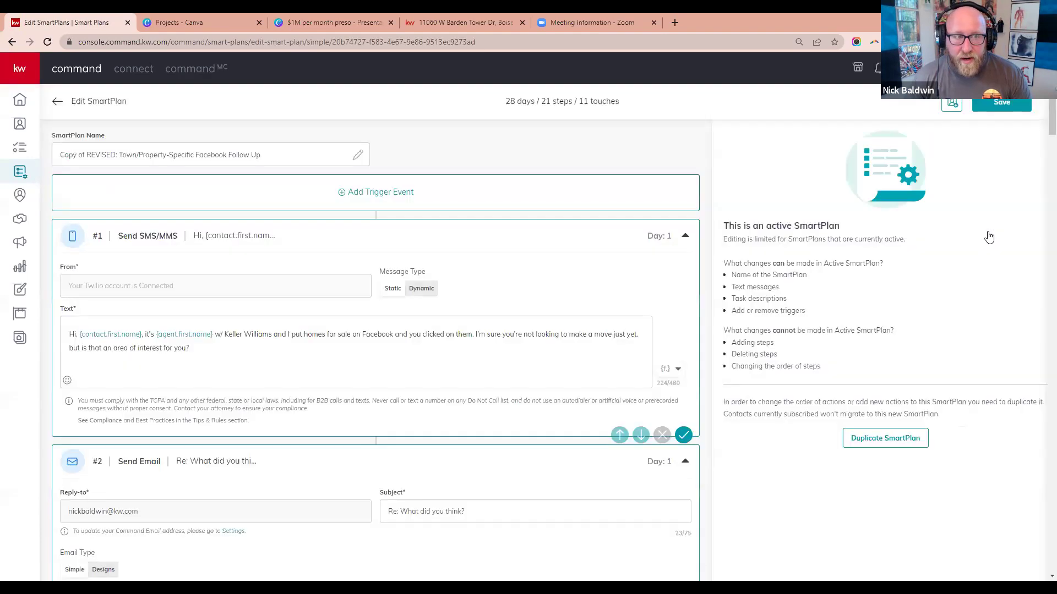
scroll(674, 344, down, 1)
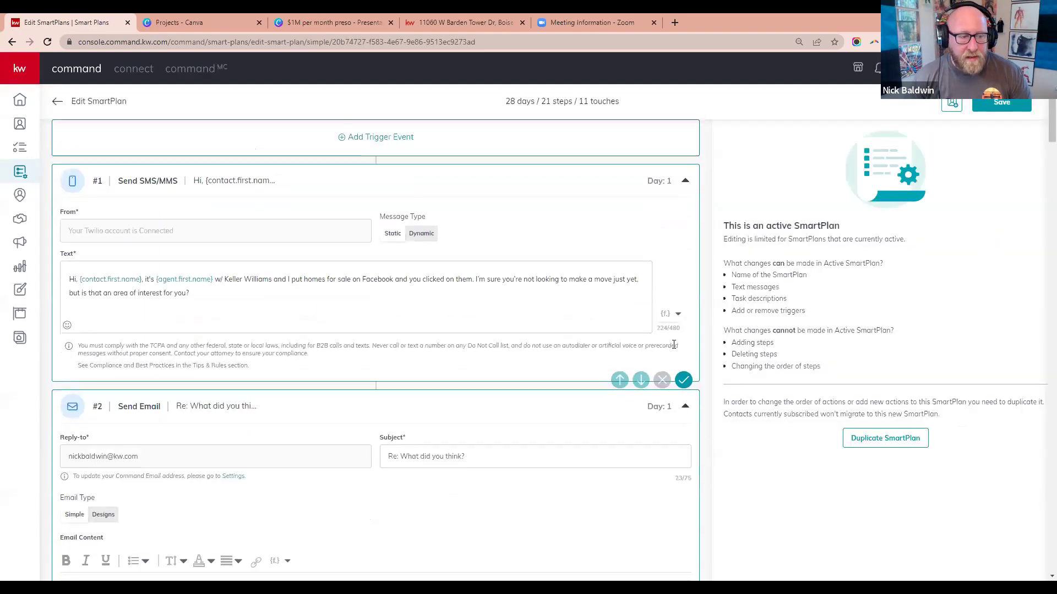
scroll(633, 322, down, 1)
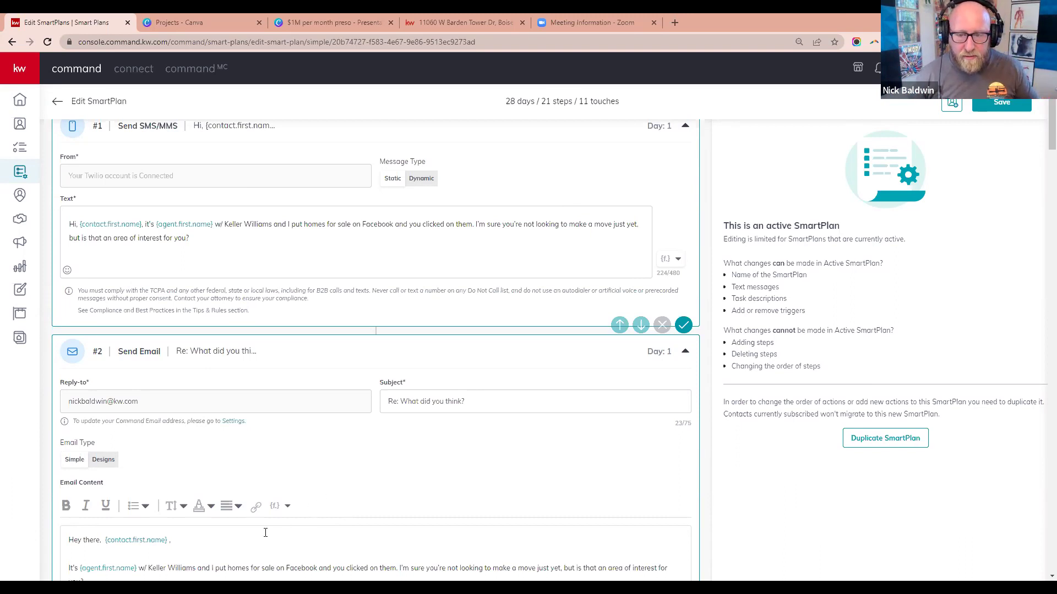
click(414, 235)
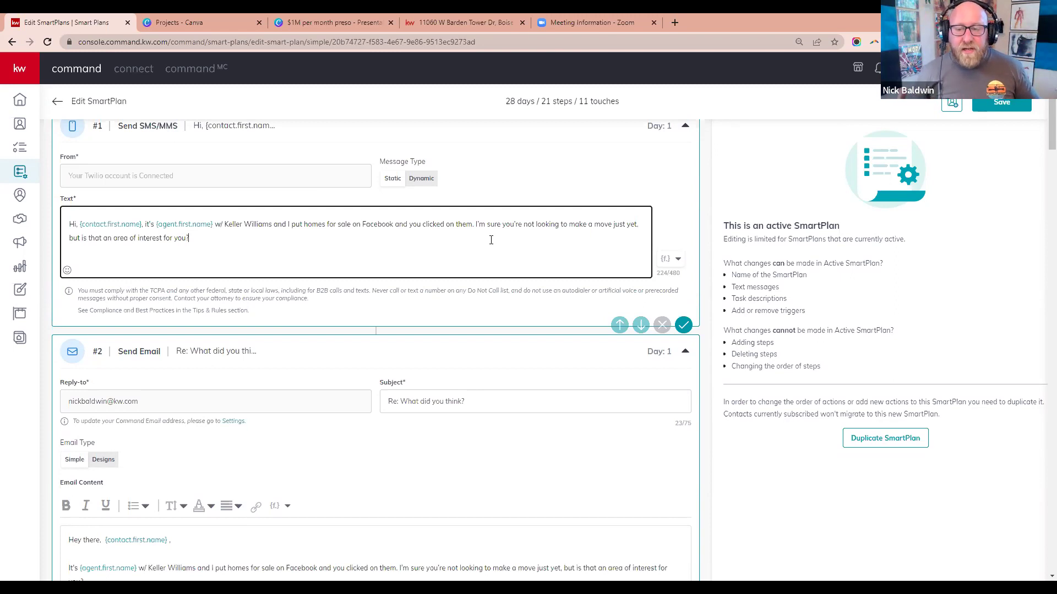
click(675, 261)
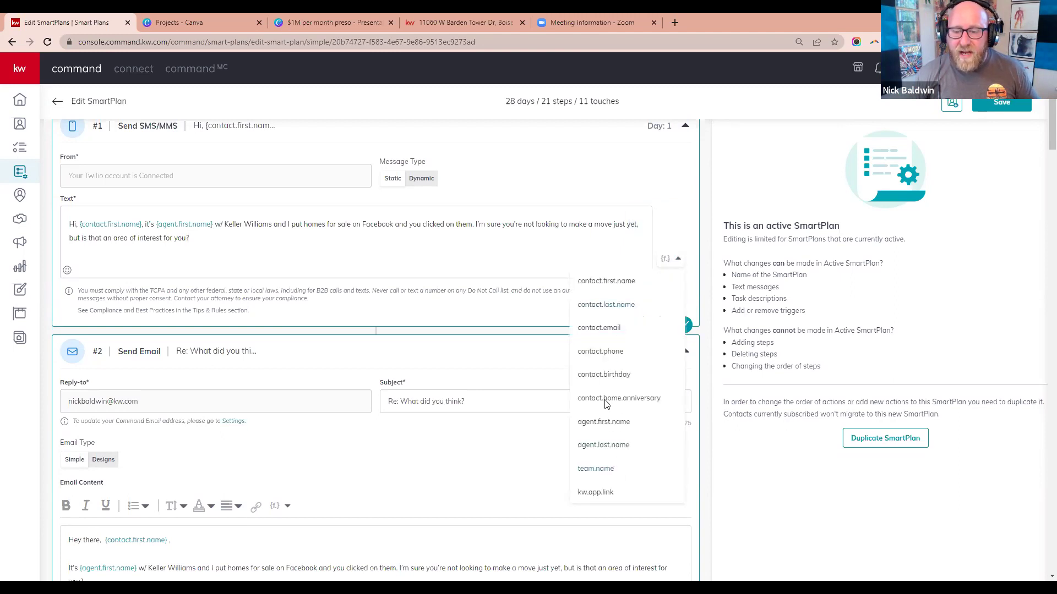
click(507, 245)
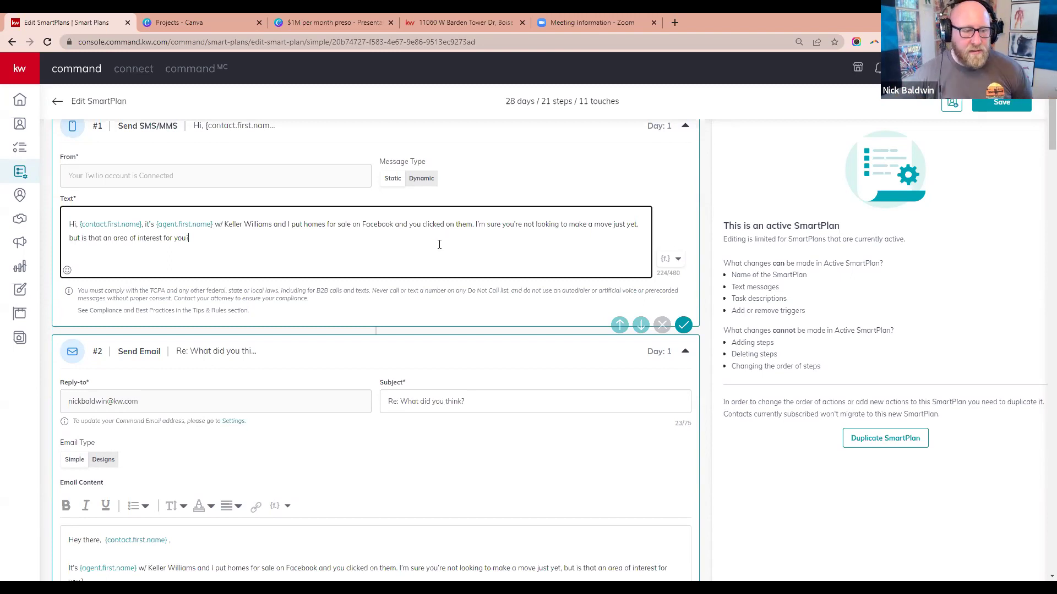
scroll(439, 245, down, 5)
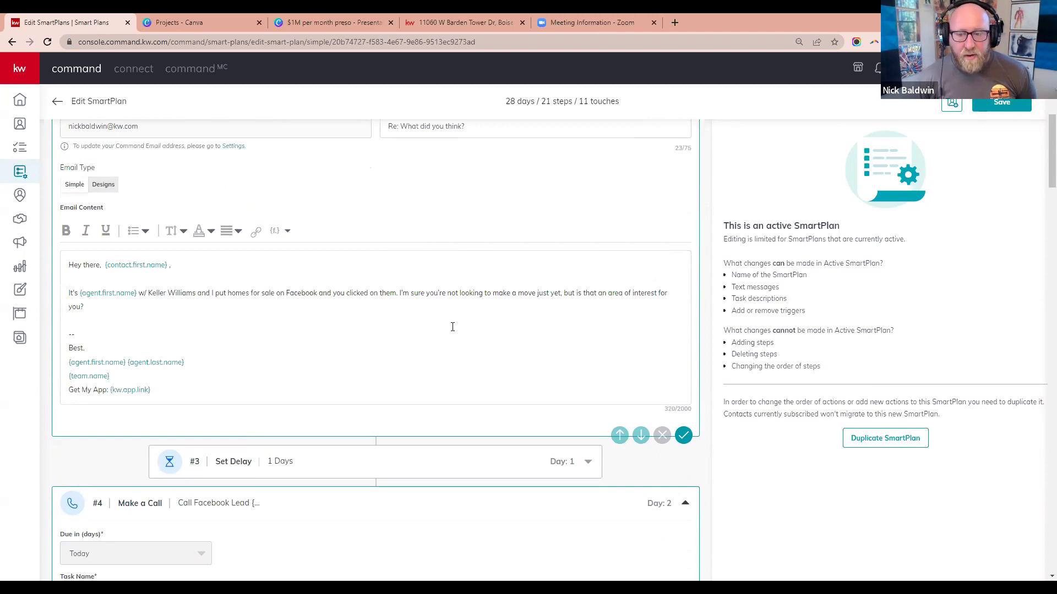
Remove the final period from step #4's Make a Call task description
scroll(455, 326, up, 1)
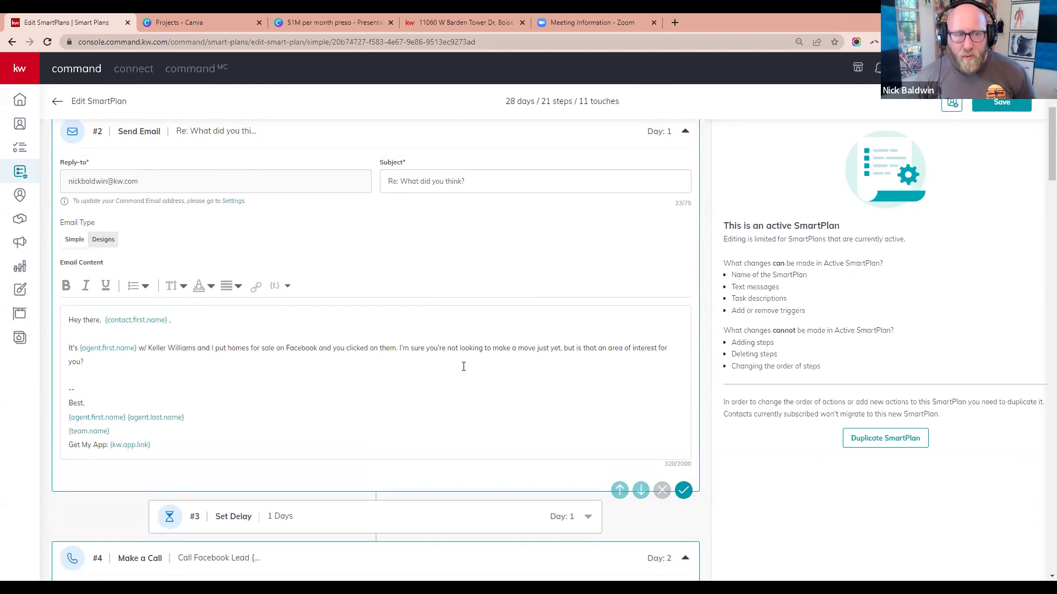
scroll(464, 366, down, 6)
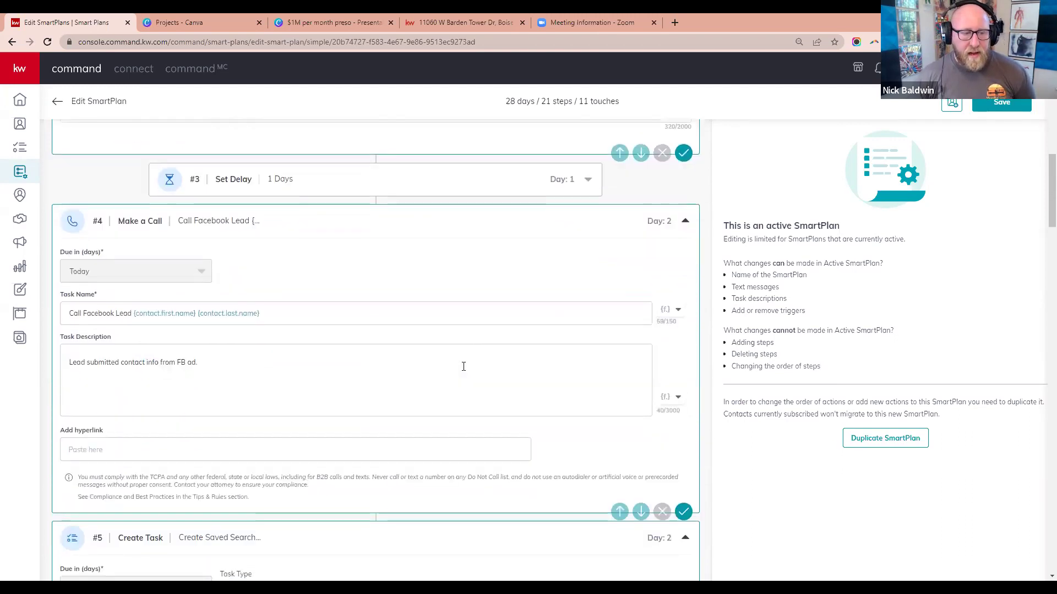
scroll(468, 367, down, 1)
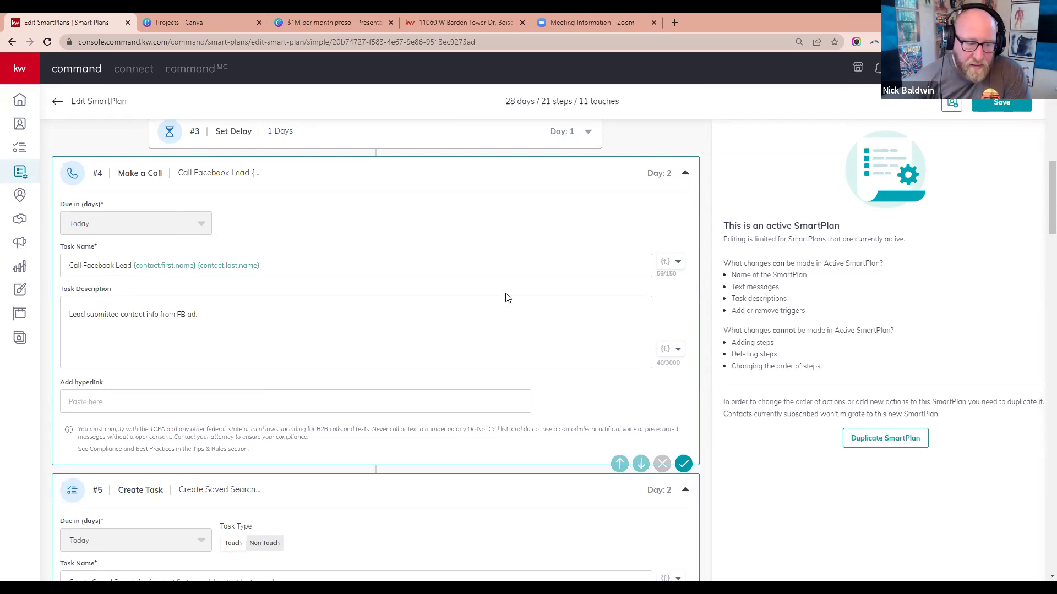
click(495, 312)
key(BackSpace)
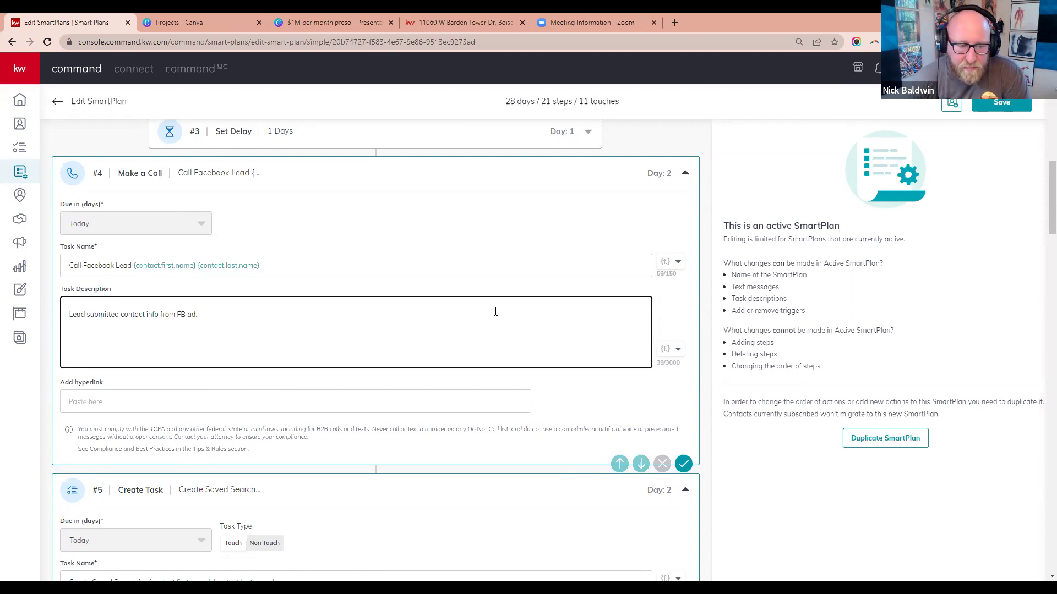
scroll(495, 311, down, 6)
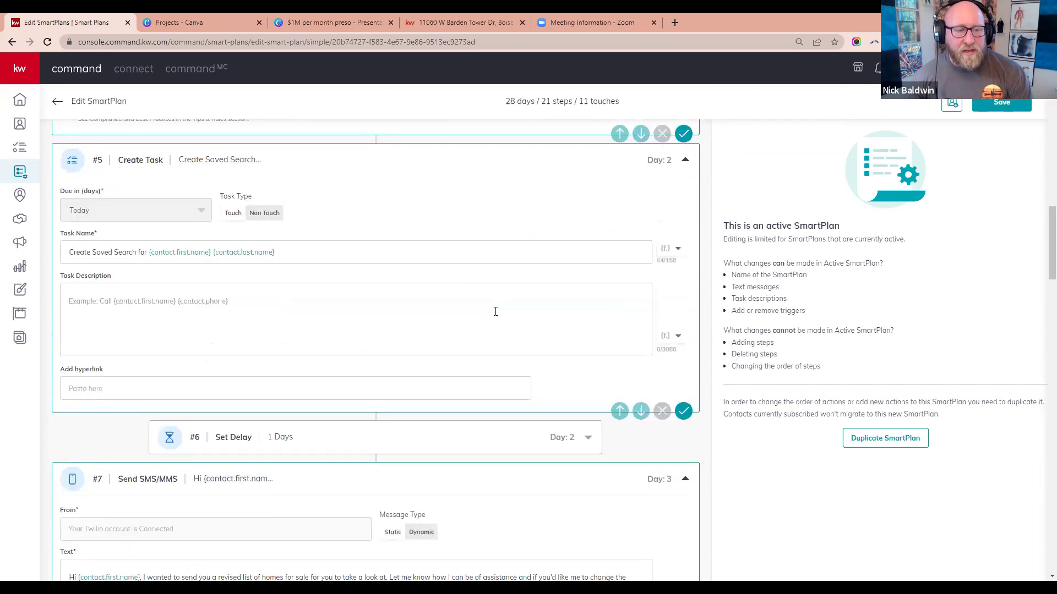
click(500, 300)
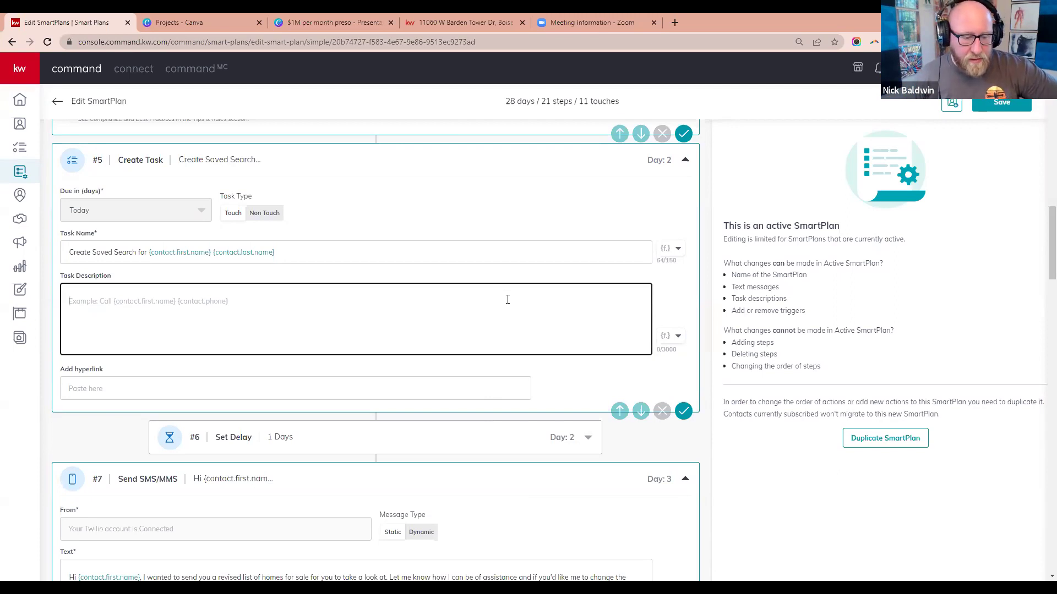
scroll(507, 299, down, 6)
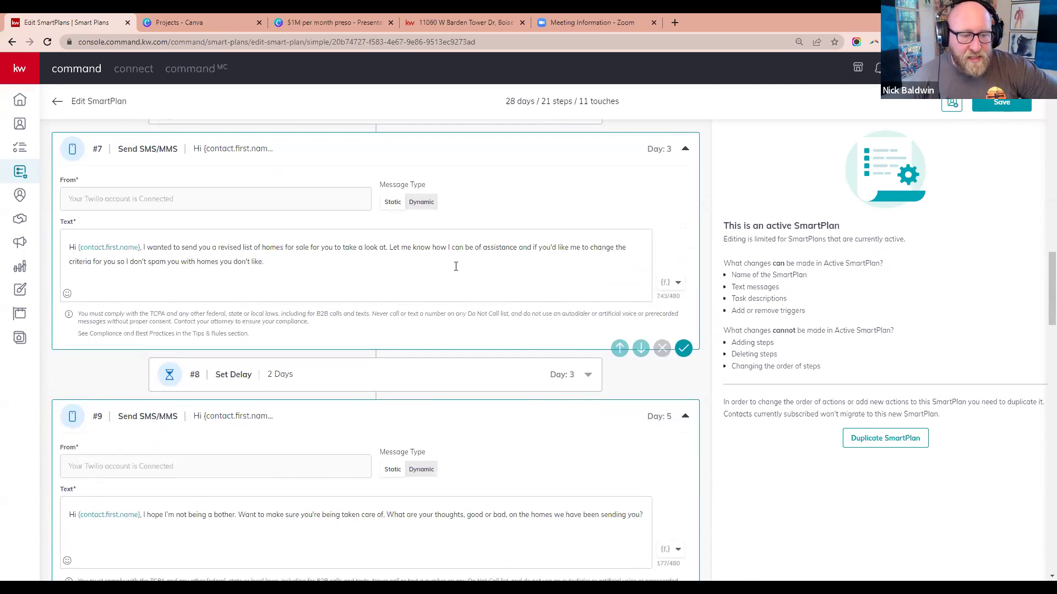
click(524, 256)
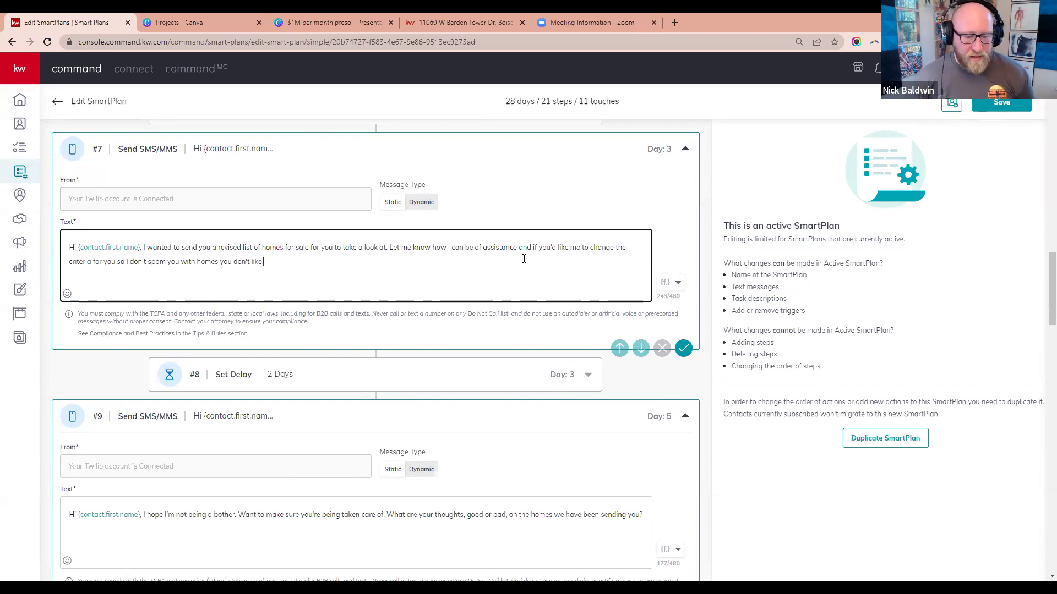
scroll(521, 268, down, 5)
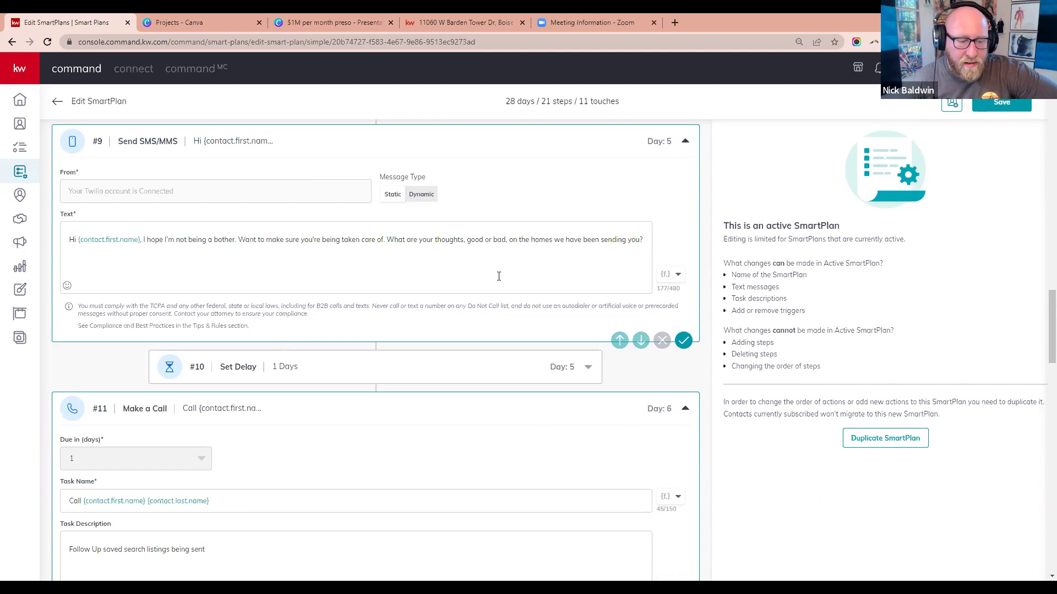
scroll(499, 276, down, 5)
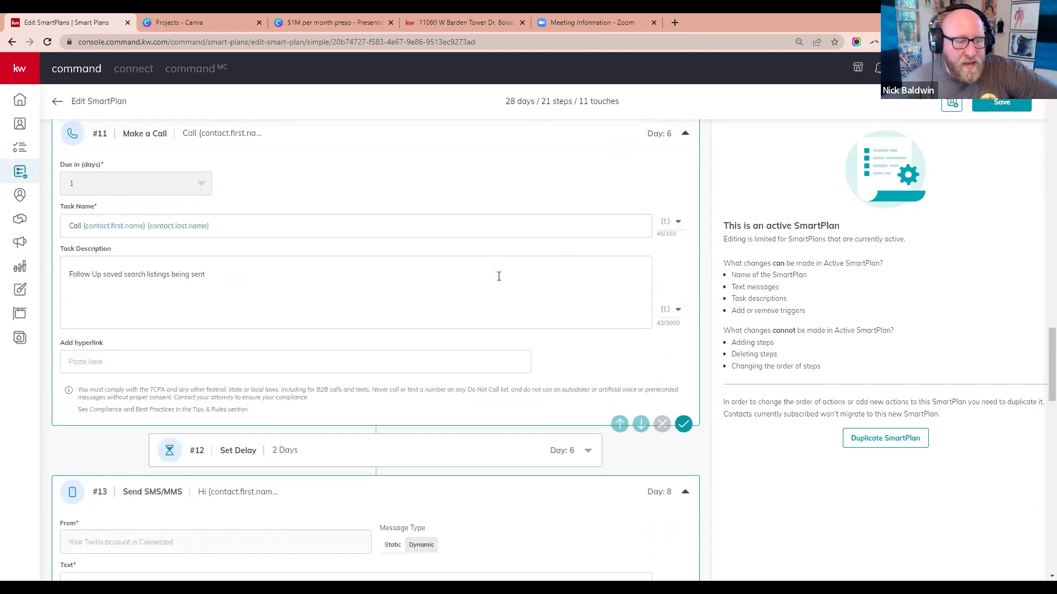
scroll(498, 276, up, 1)
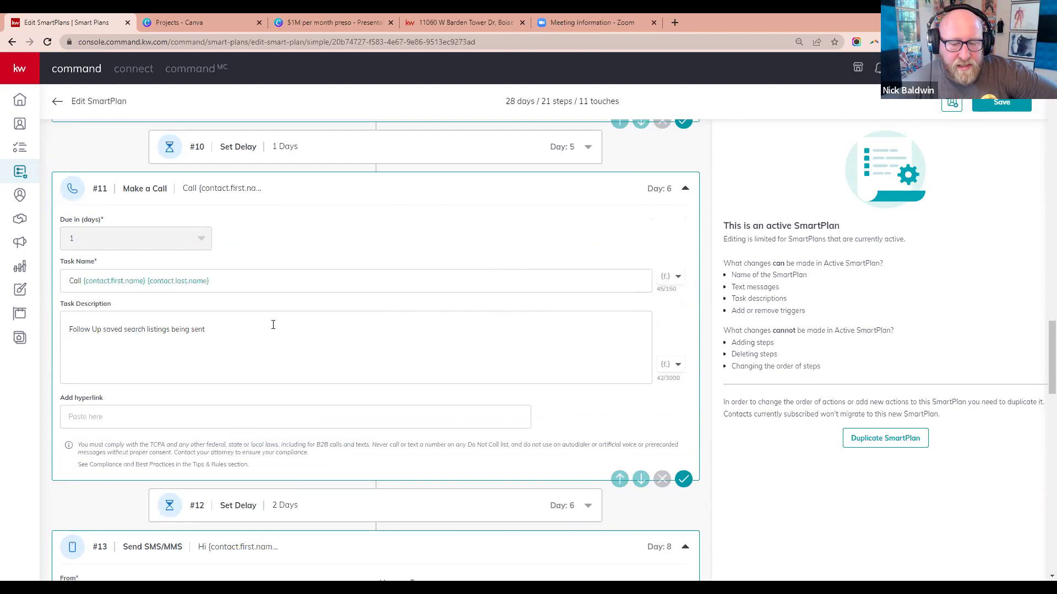
scroll(273, 325, down, 6)
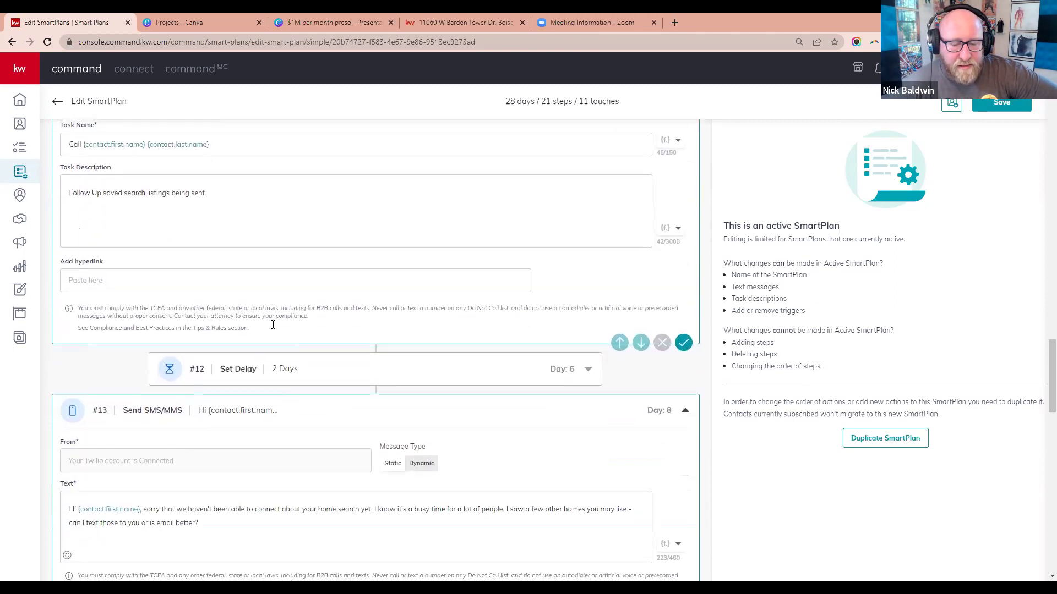
click(275, 325)
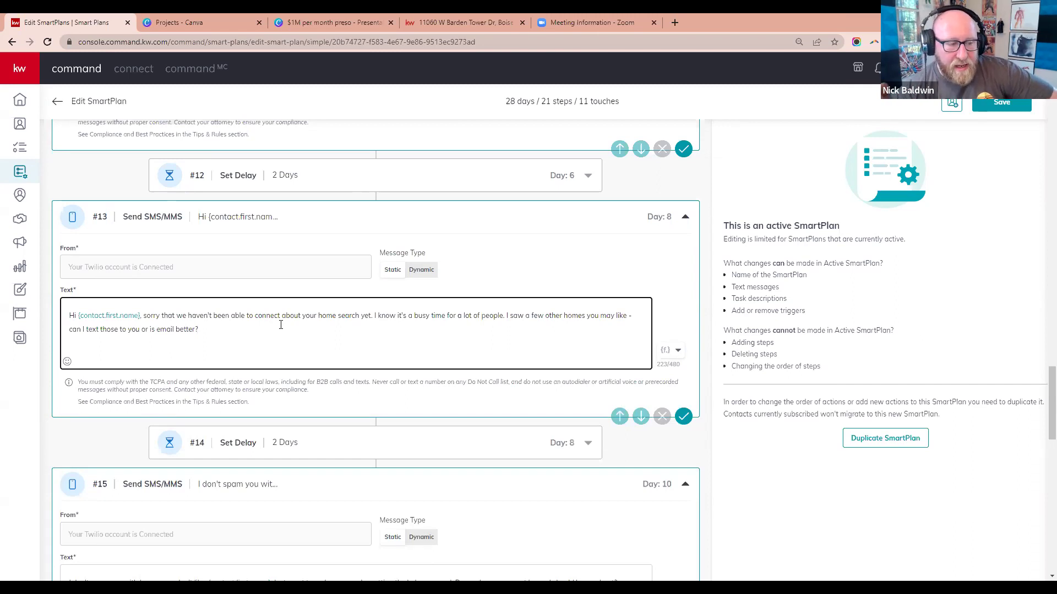
scroll(326, 325, down, 4)
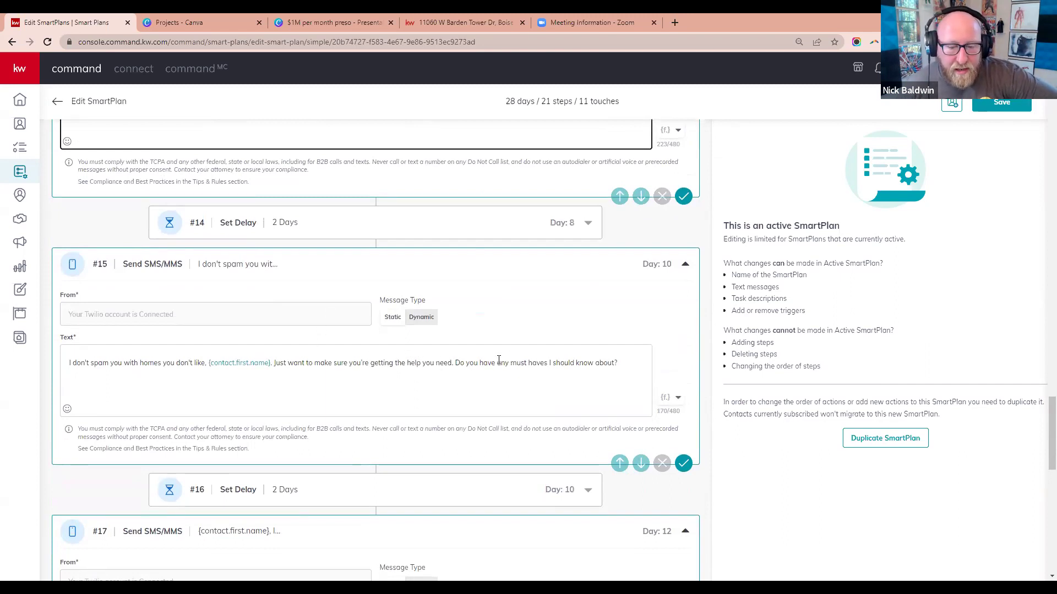
scroll(491, 363, down, 6)
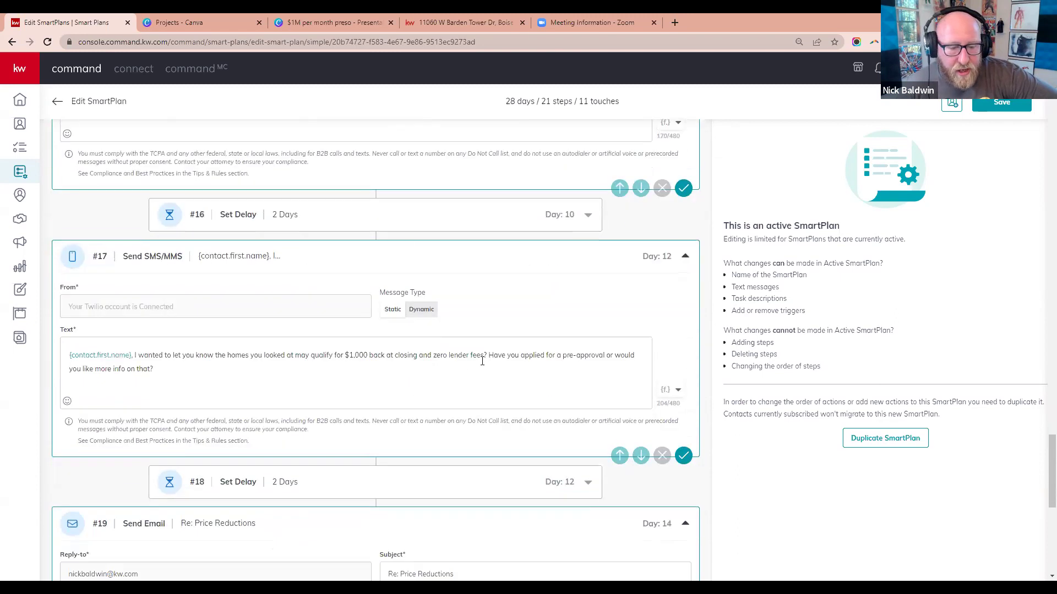
scroll(469, 364, down, 6)
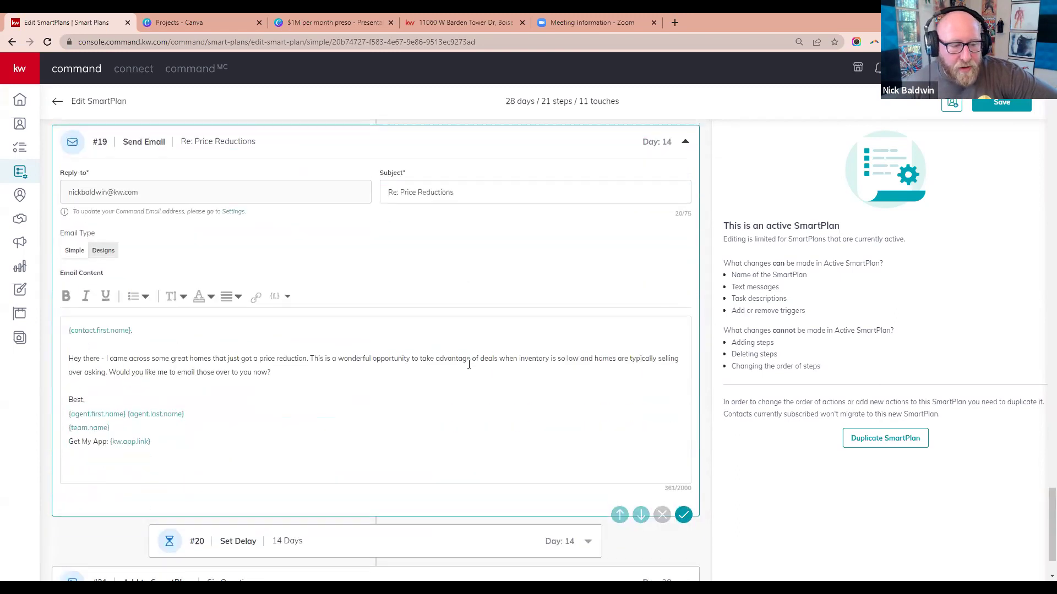
scroll(469, 364, up, 7)
scroll(471, 362, up, 20)
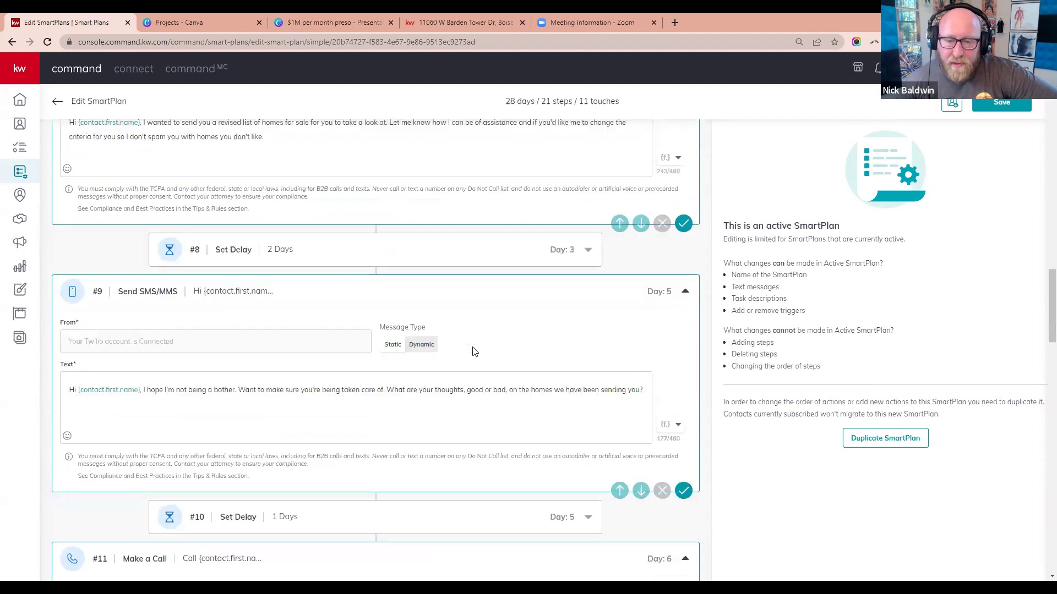
scroll(473, 339, up, 20)
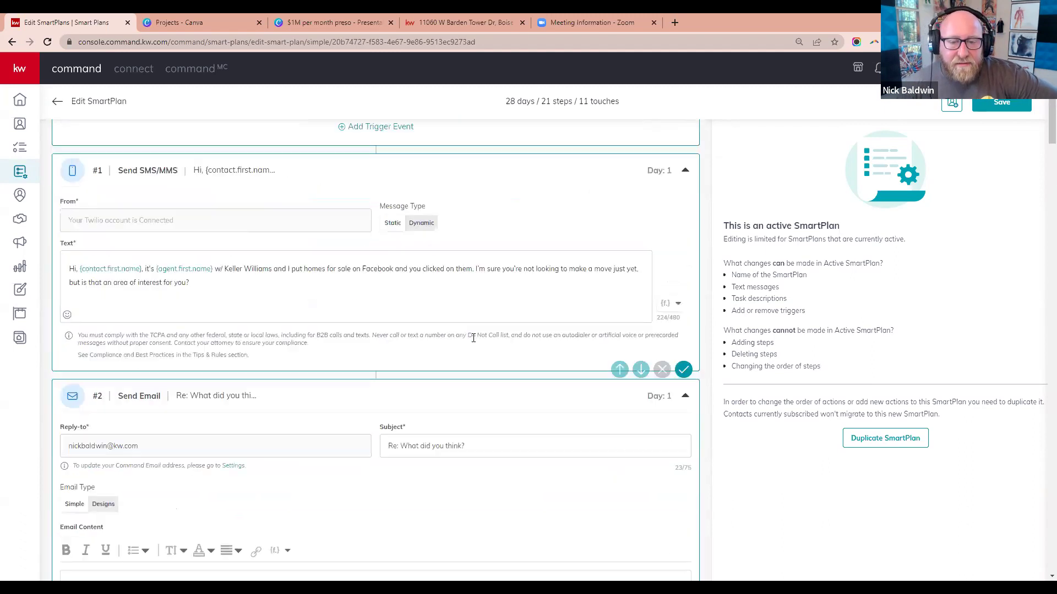
click(475, 344)
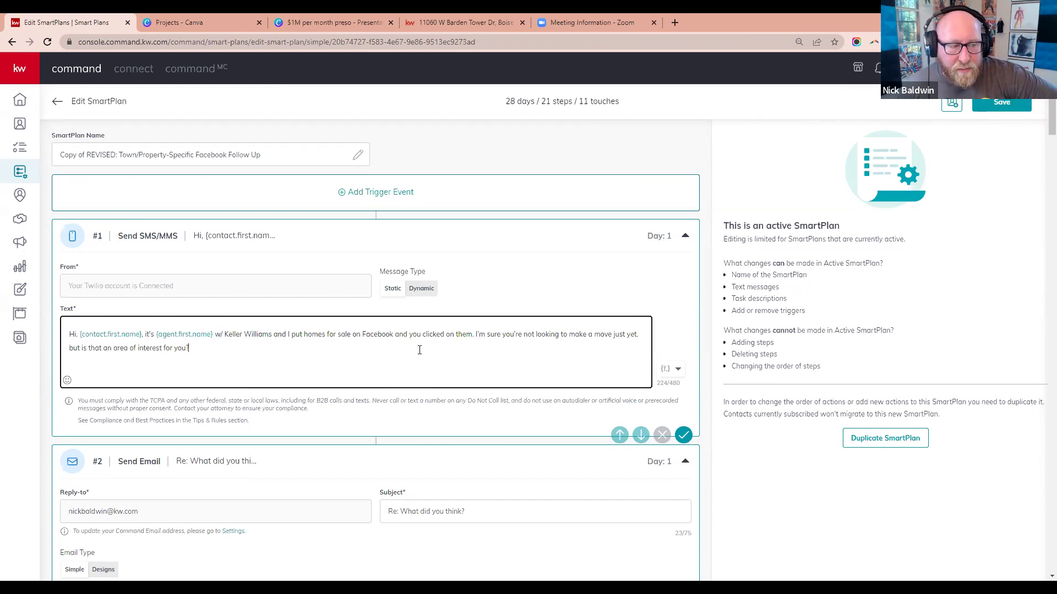
Discard the SmartPlan edits and start a Social Ad campaign named 'condos in boise'
click(20, 244)
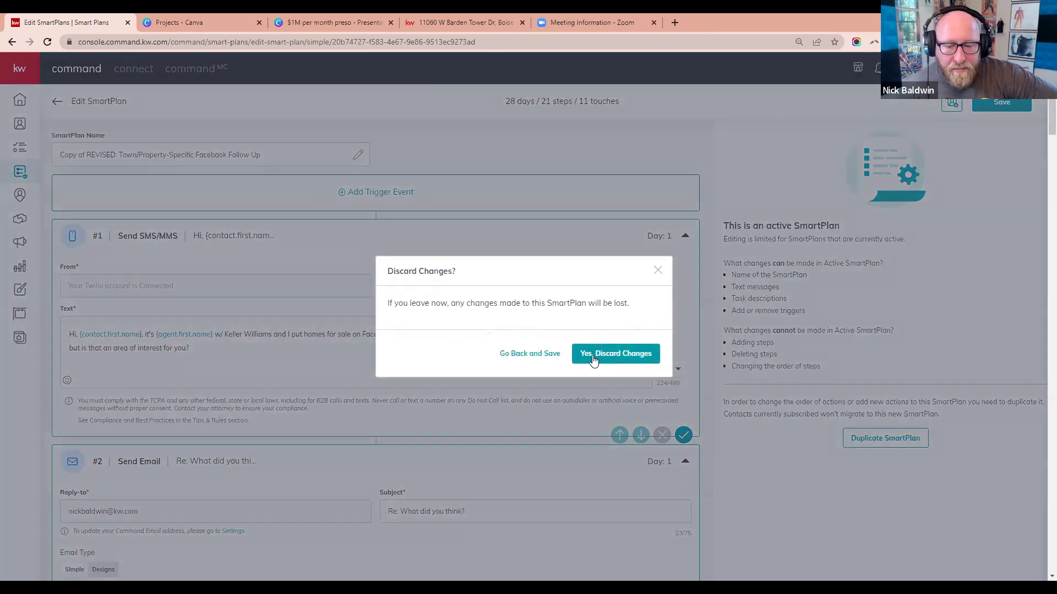
click(593, 359)
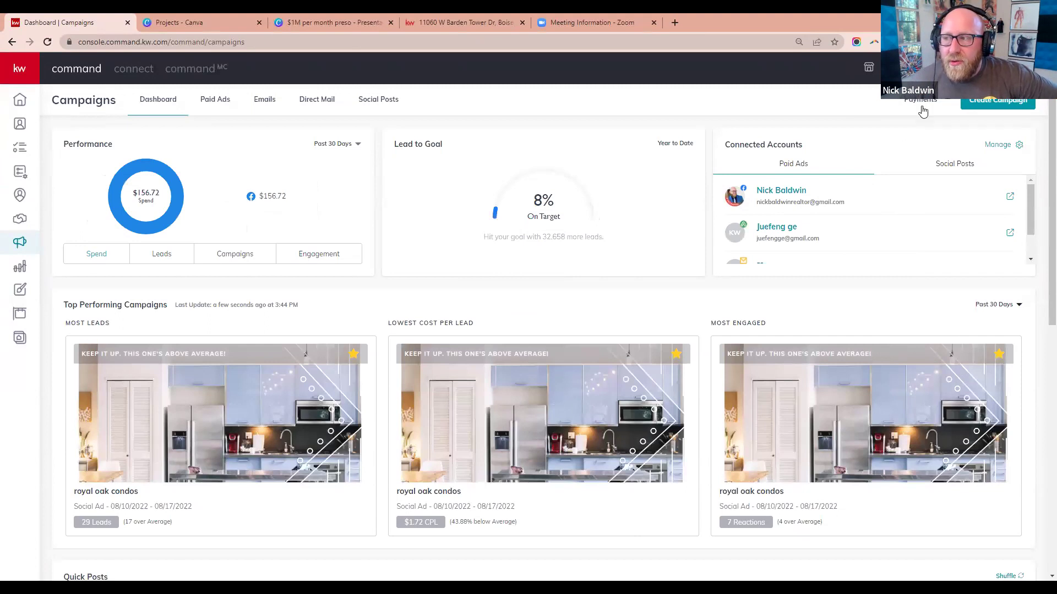
click(1002, 101)
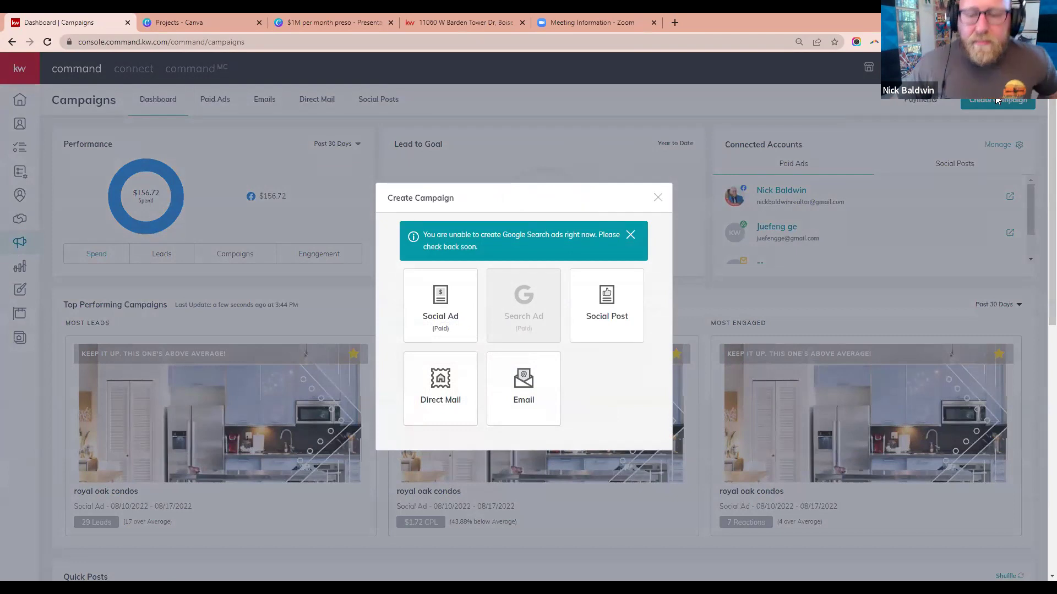
click(441, 318)
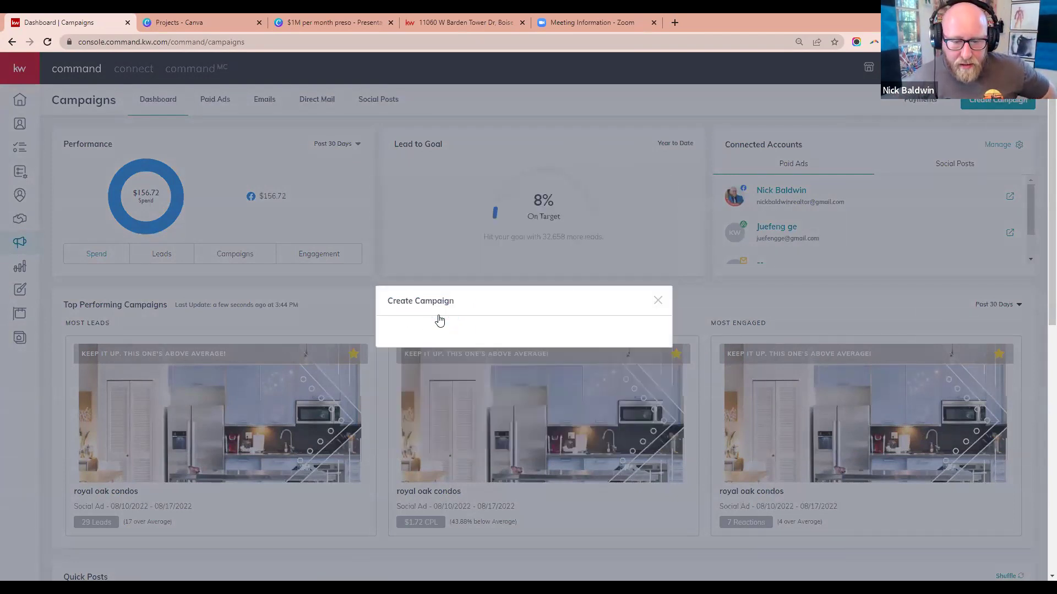
text(c)
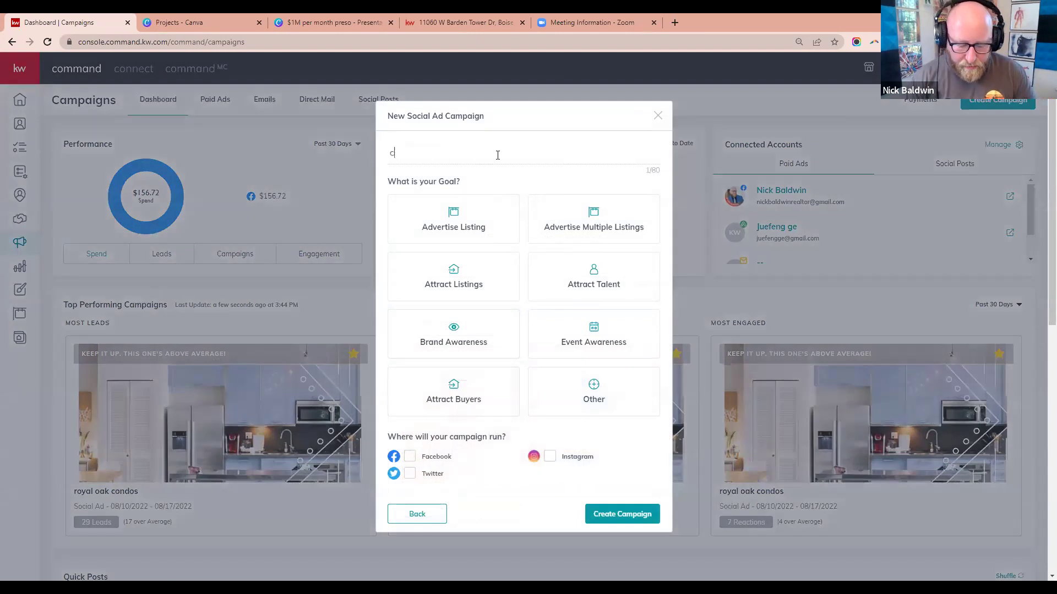
text(ondos in boise)
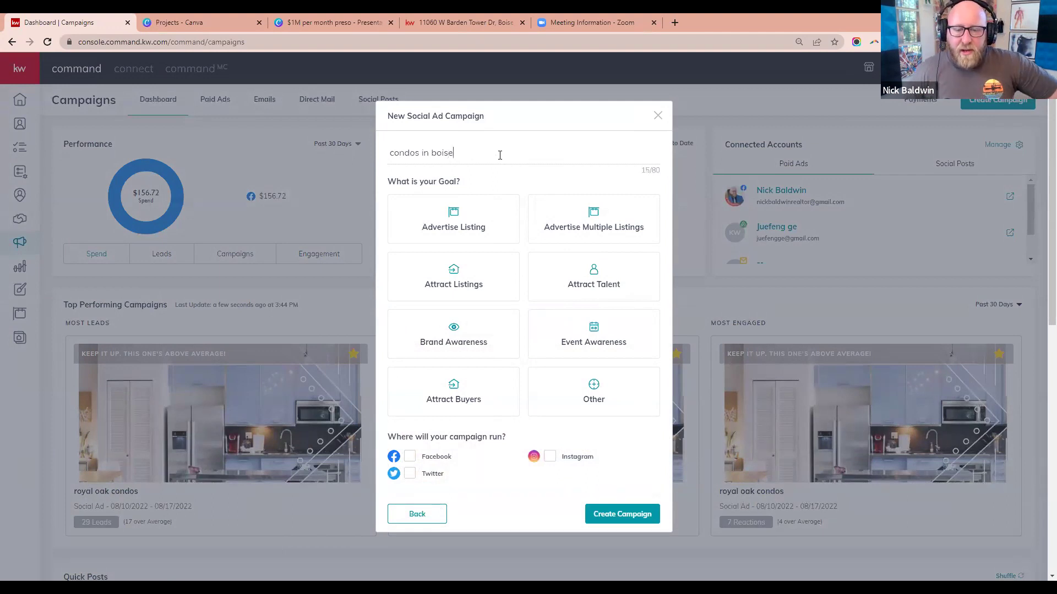
Set the goal to Attract Buyers, target Facebook and Instagram, and create the campaign
click(496, 392)
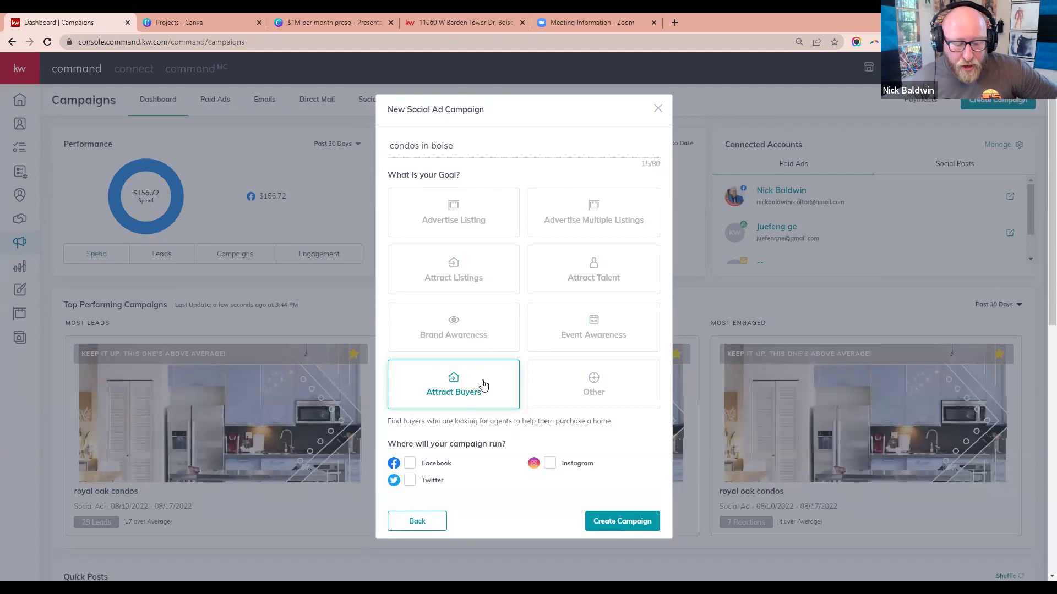
click(489, 223)
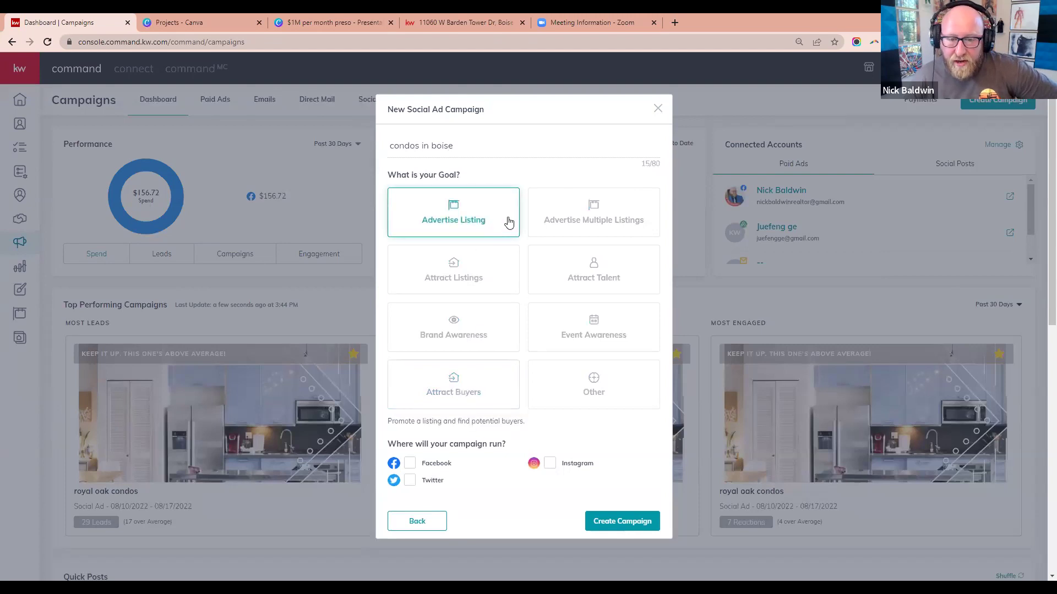
click(488, 272)
click(480, 342)
click(476, 378)
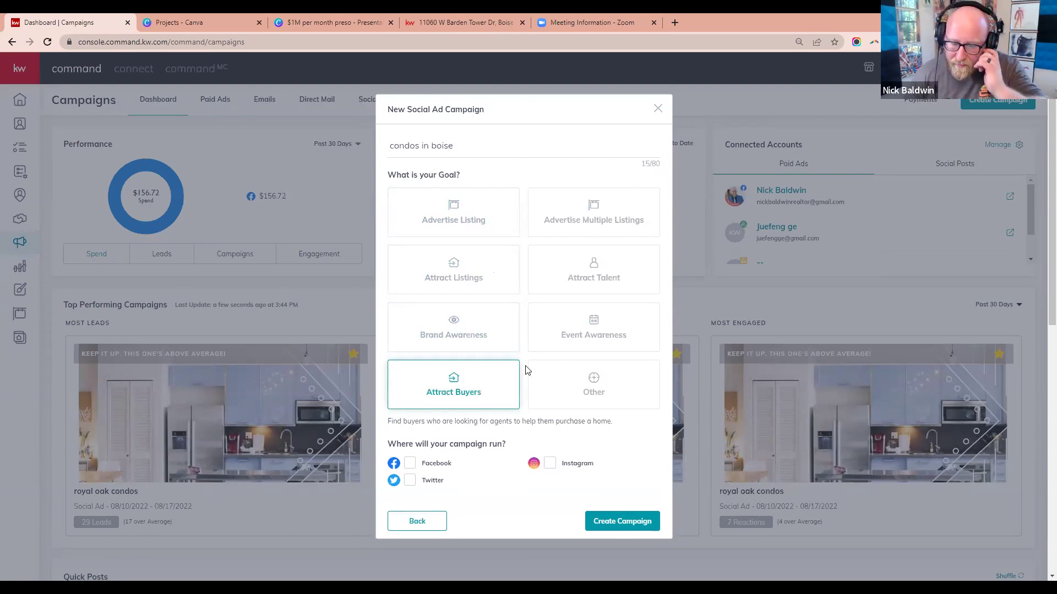
click(410, 464)
click(550, 464)
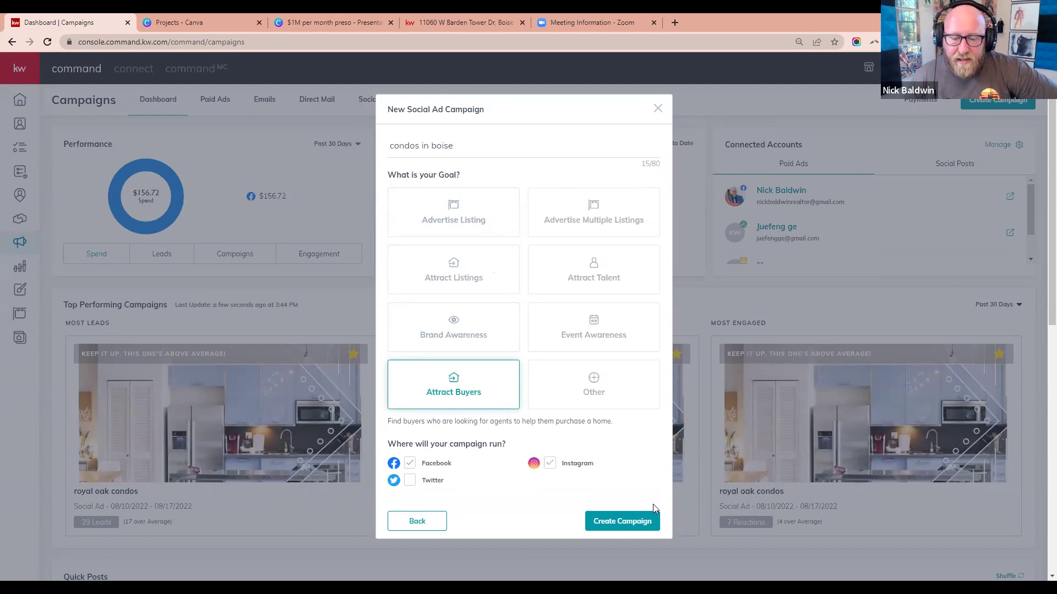
click(622, 521)
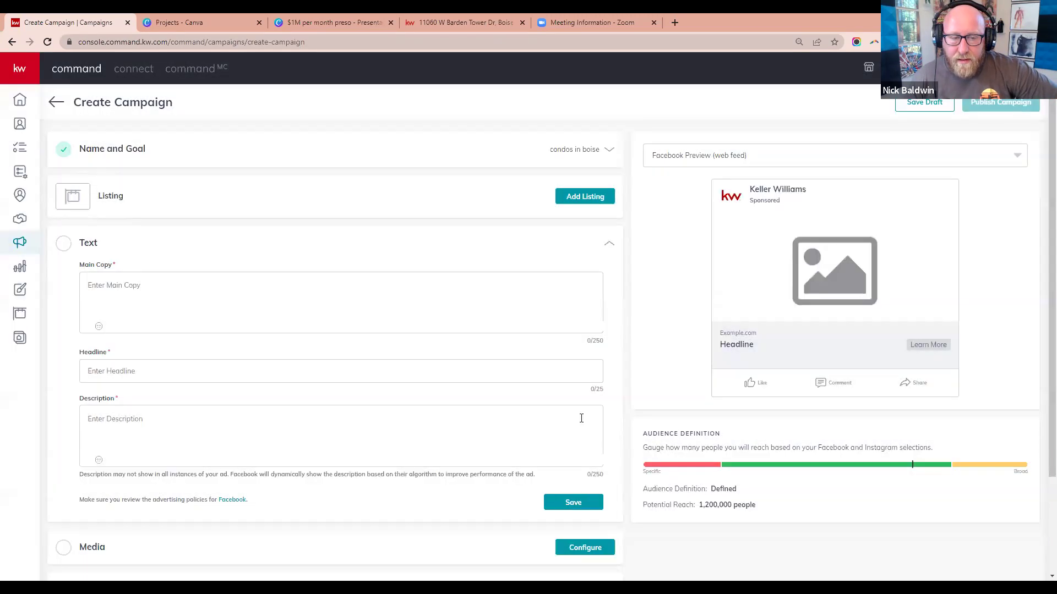
Collapse the ad Text section and open Select Media from the Media configuration
click(609, 244)
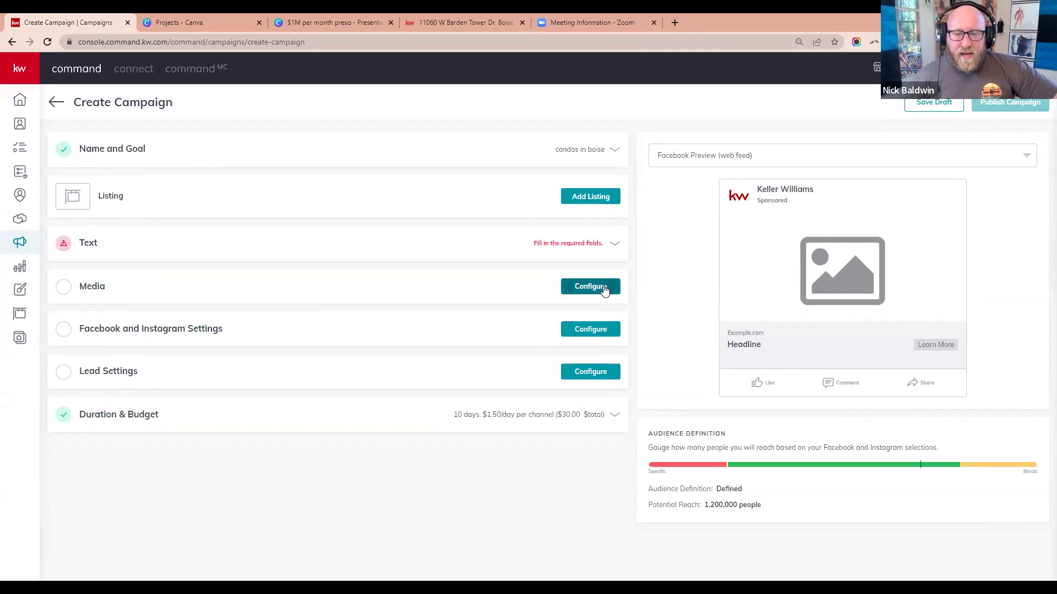
click(593, 287)
scroll(594, 291, down, 1)
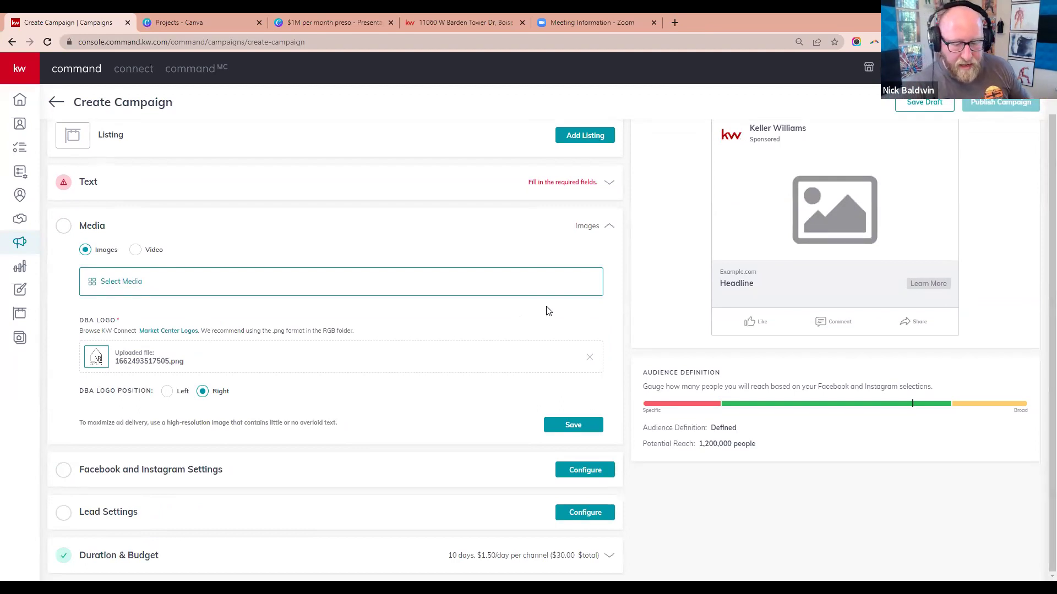
click(114, 282)
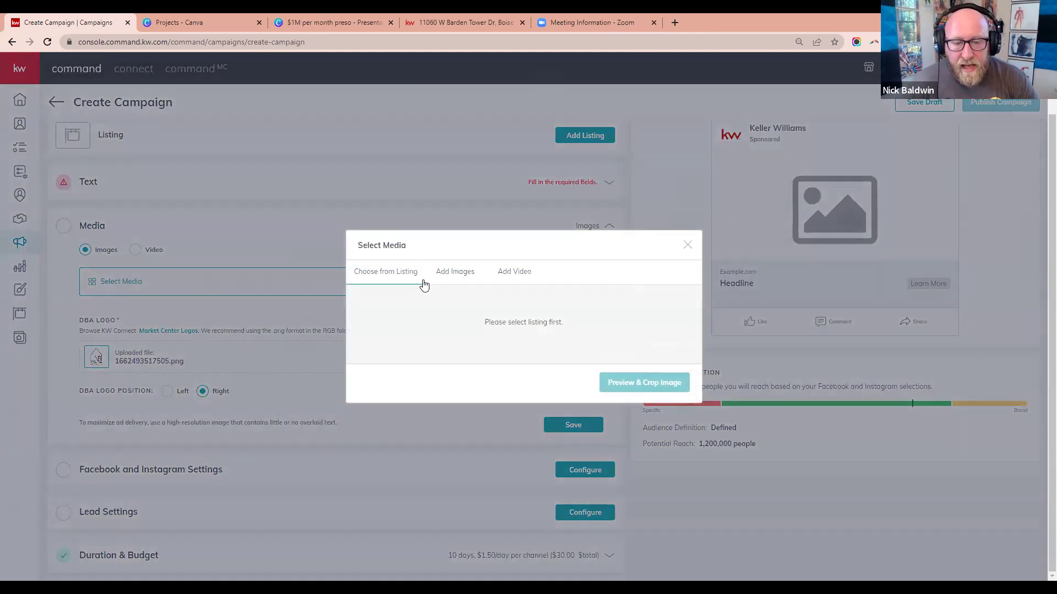
Choose the 'condos for sale in boise' Designs Library template as the 1080 x 1080 image
click(456, 274)
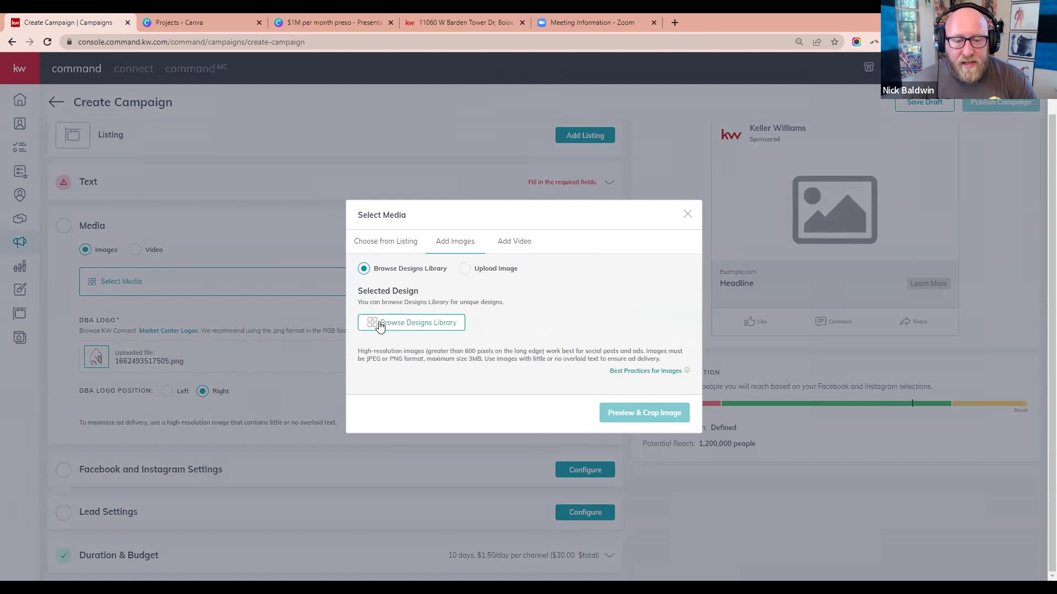
click(432, 325)
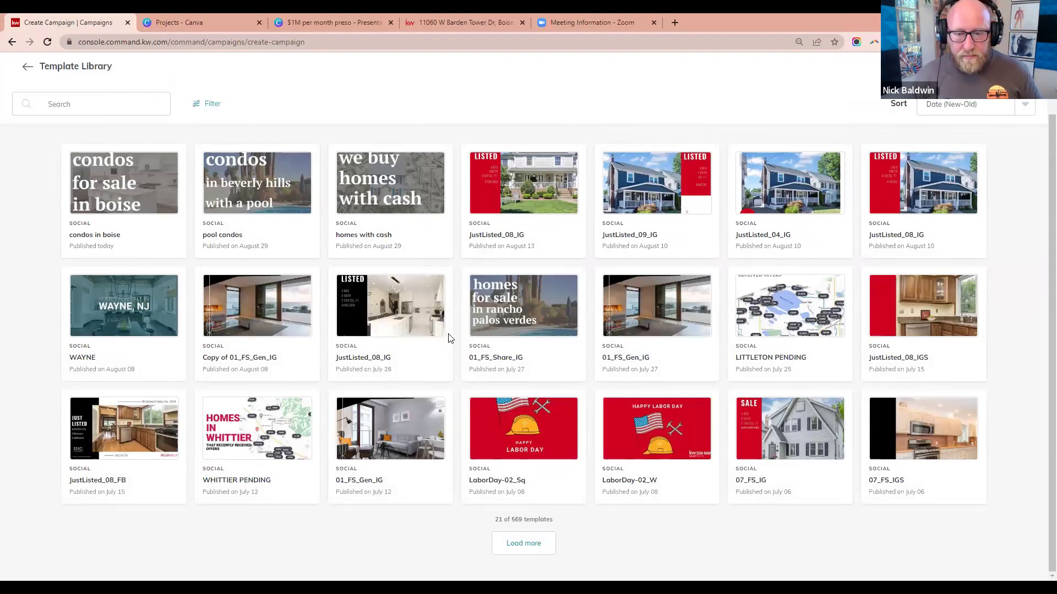
click(133, 179)
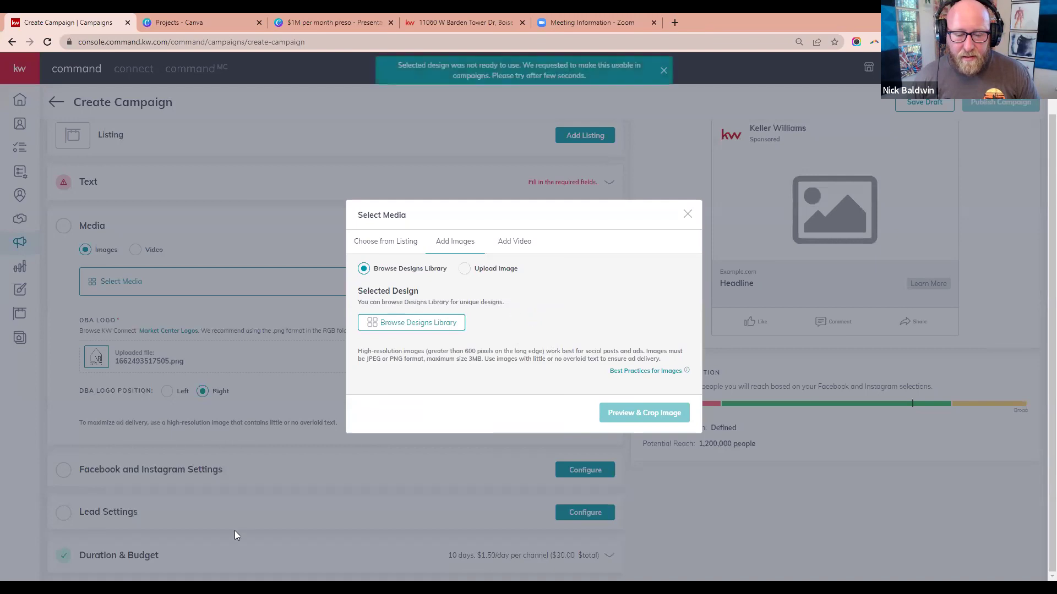
click(435, 324)
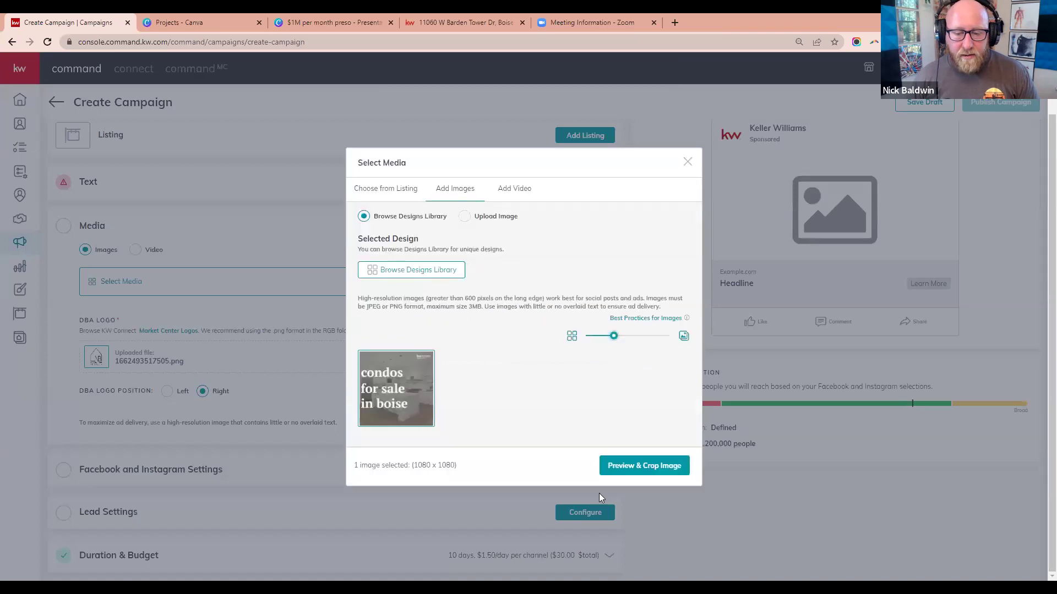
Reload the stuck crop preview and save the design at a Square (1:1) crop
click(654, 466)
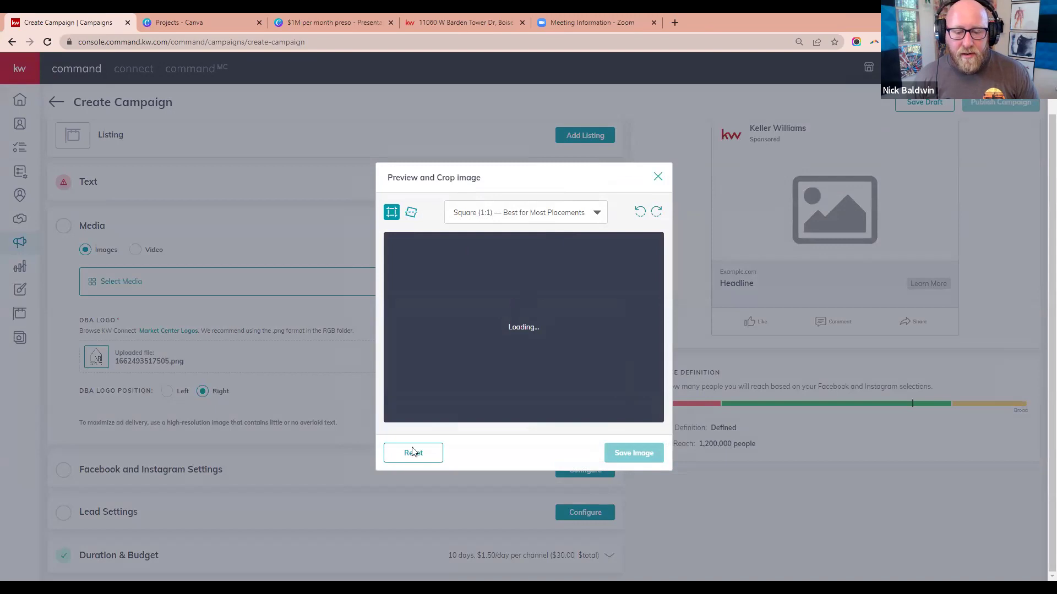
click(659, 177)
click(129, 283)
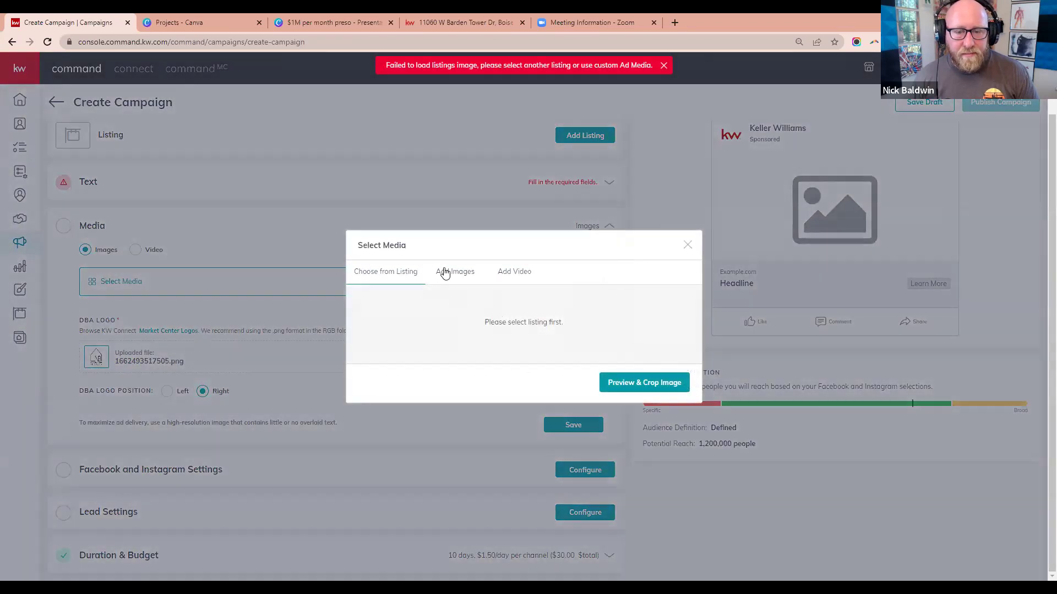
click(446, 272)
click(428, 325)
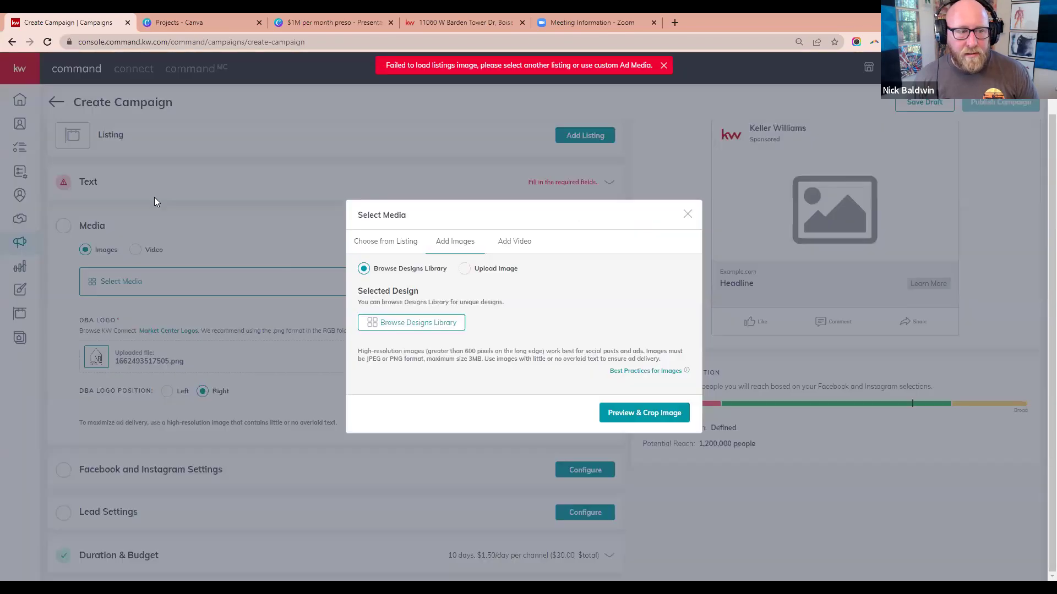
click(664, 471)
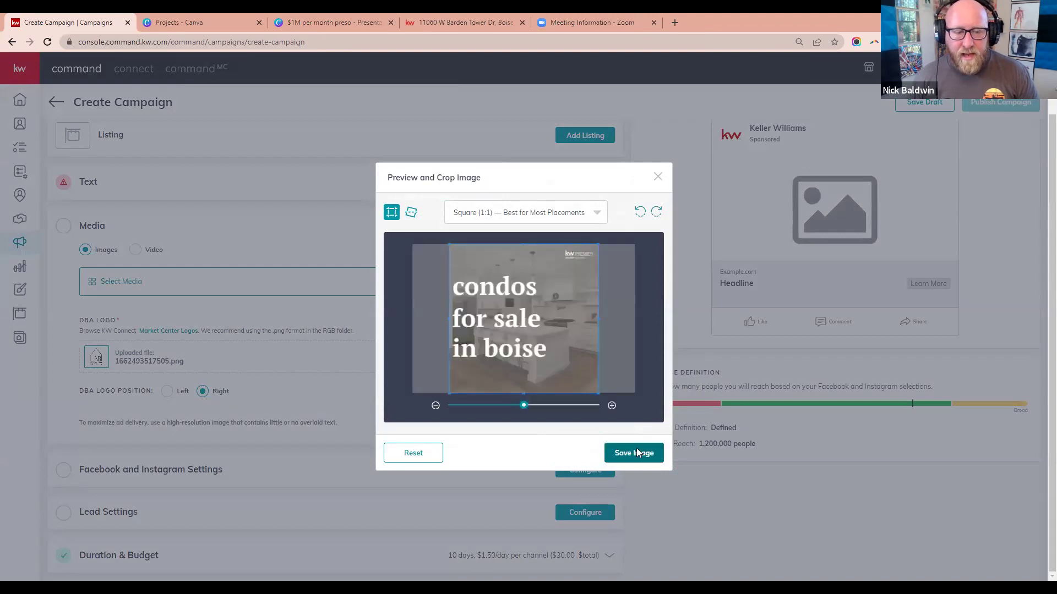
click(634, 453)
Save the media settings with the Boise condo image and expand the Text section's Main Copy
scroll(840, 330, up, 1)
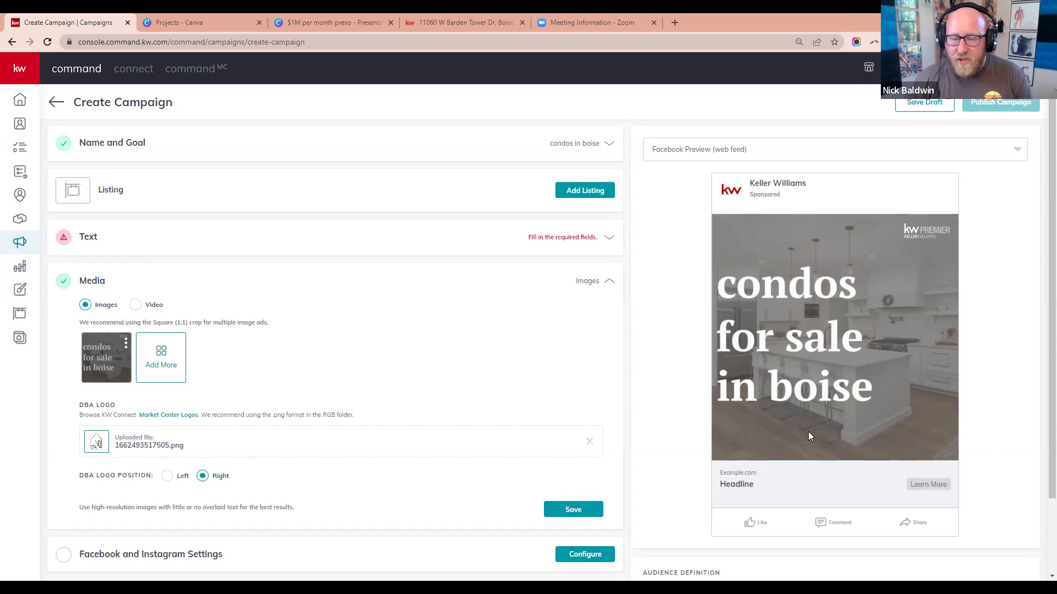
click(573, 511)
click(608, 238)
click(342, 280)
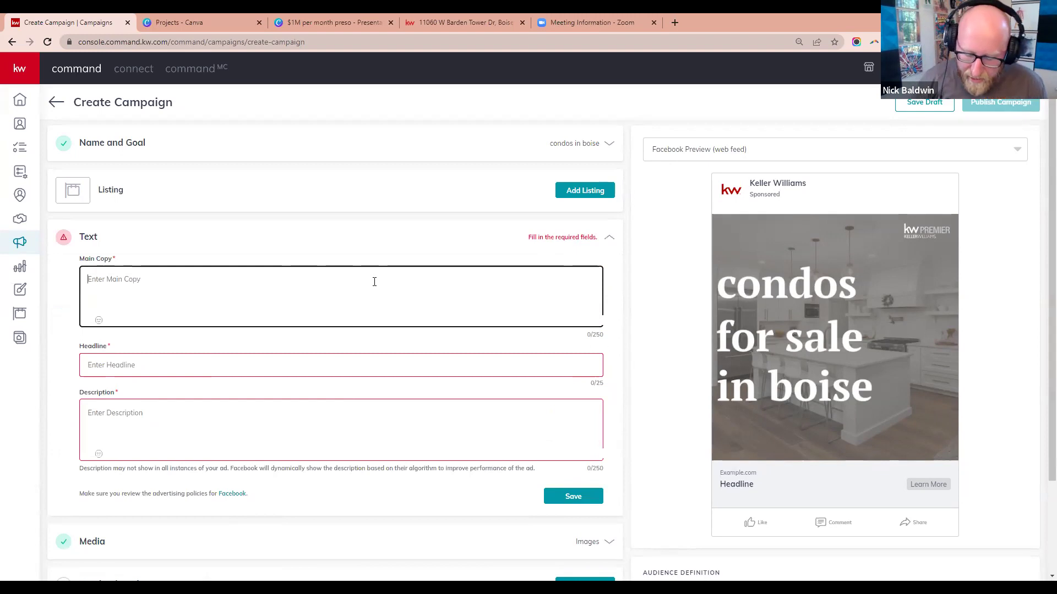
Start the main copy with a house emoji, 'Condos for sale in Boise', and another house emoji
click(98, 319)
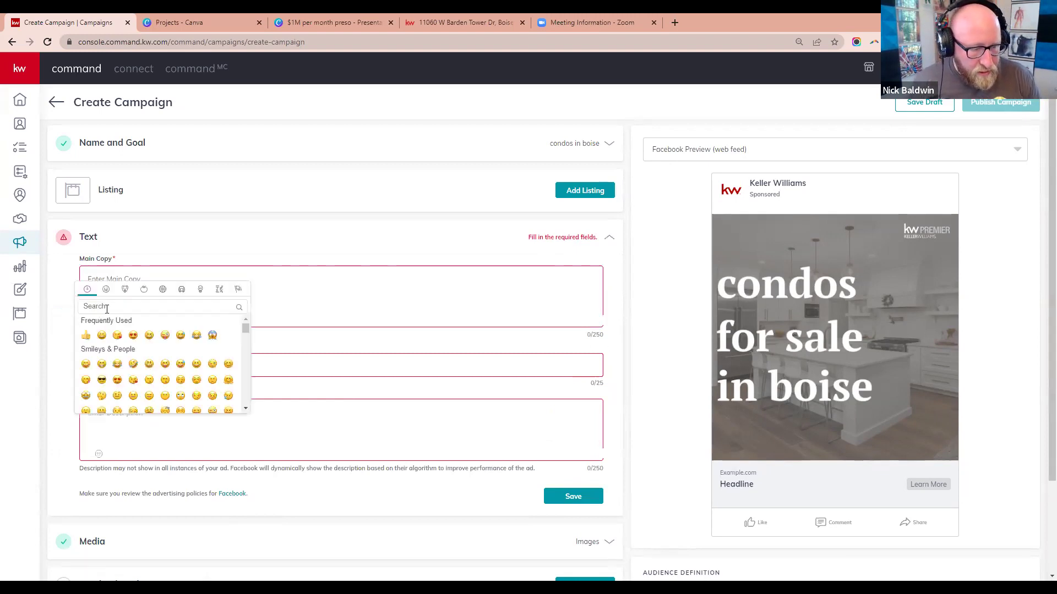
click(300, 295)
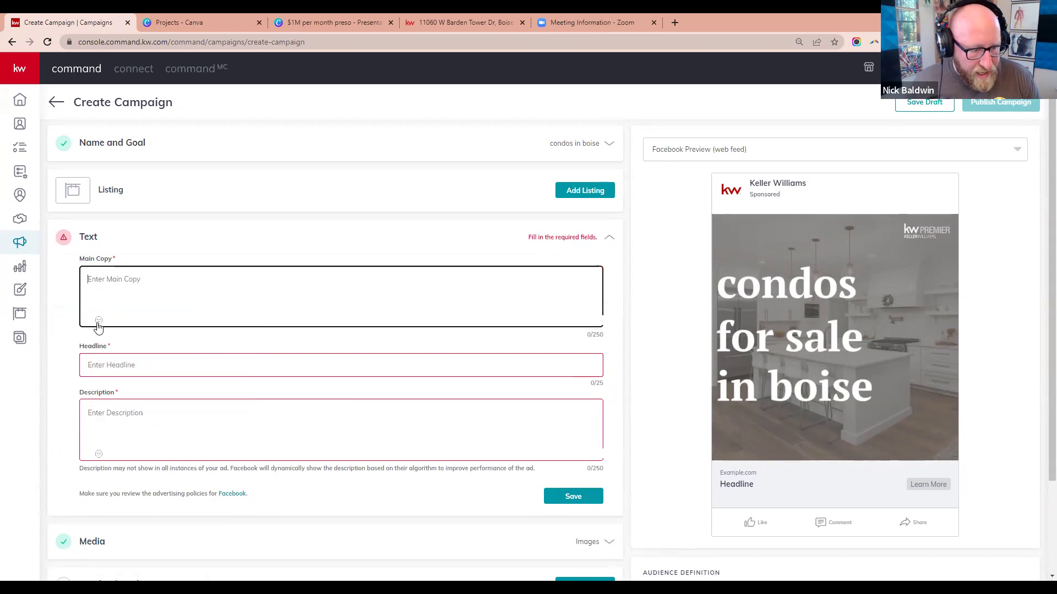
click(99, 321)
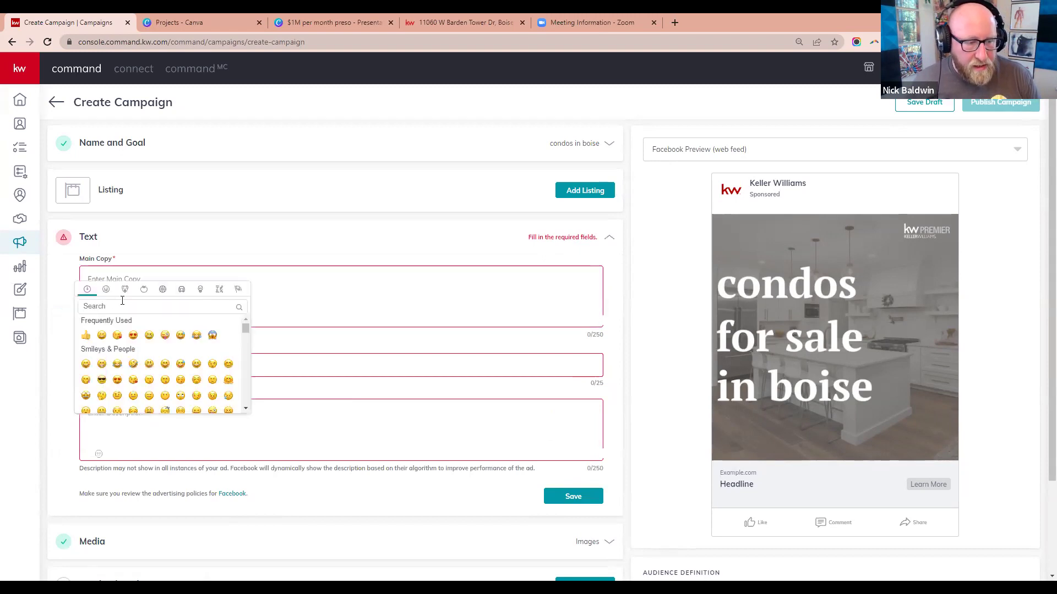
text(house)
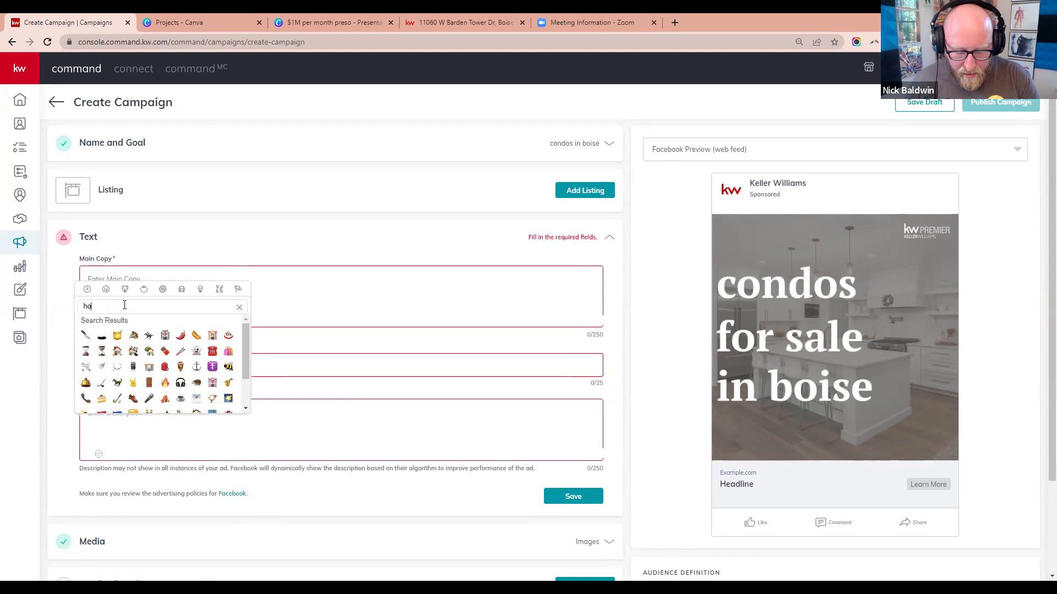
click(117, 335)
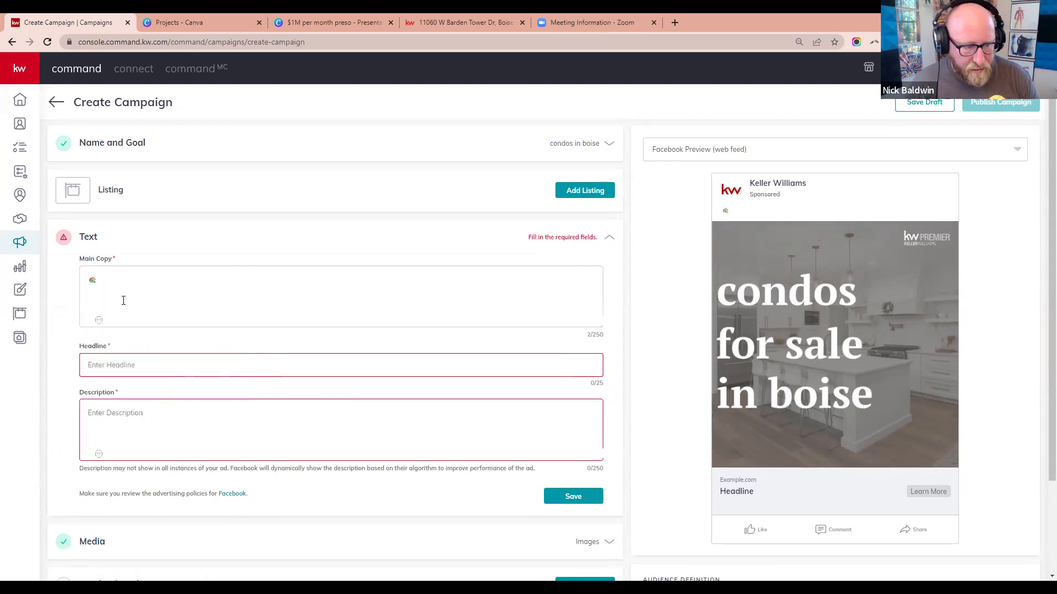
text(C)
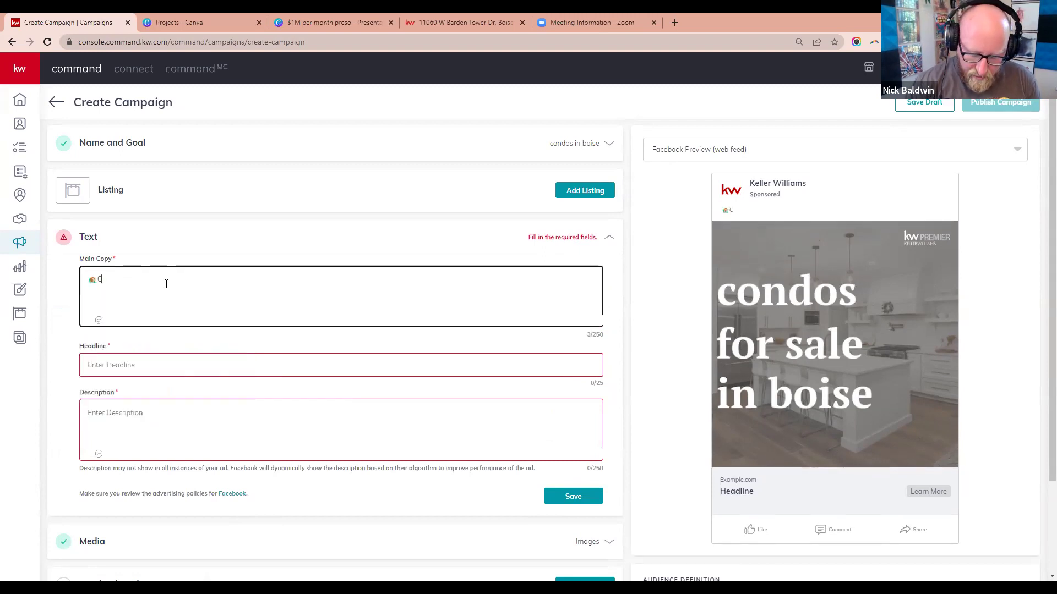
text(ondos )
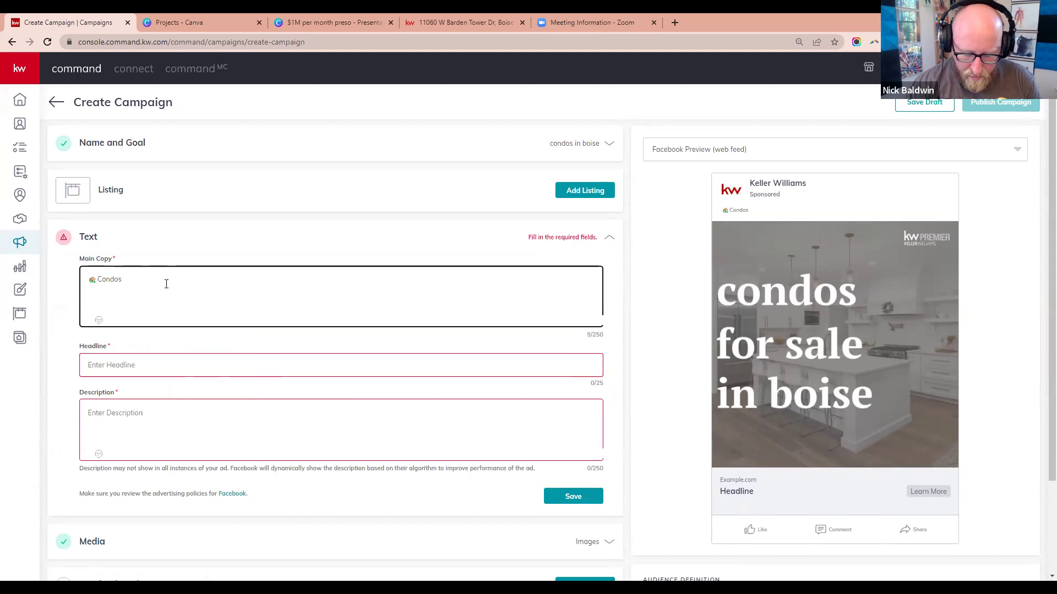
text(for s)
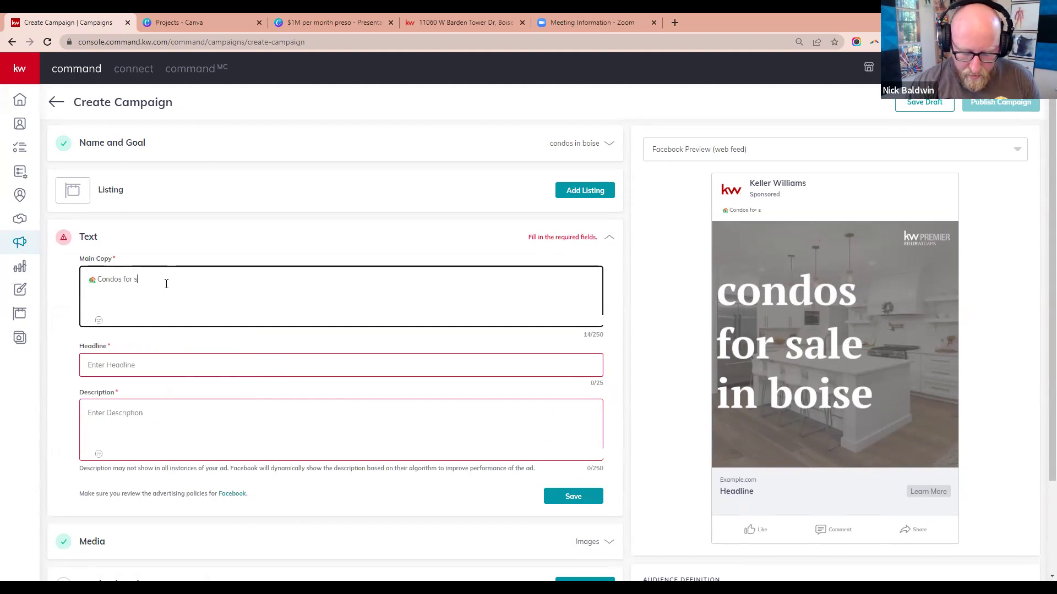
text(ale in Boise)
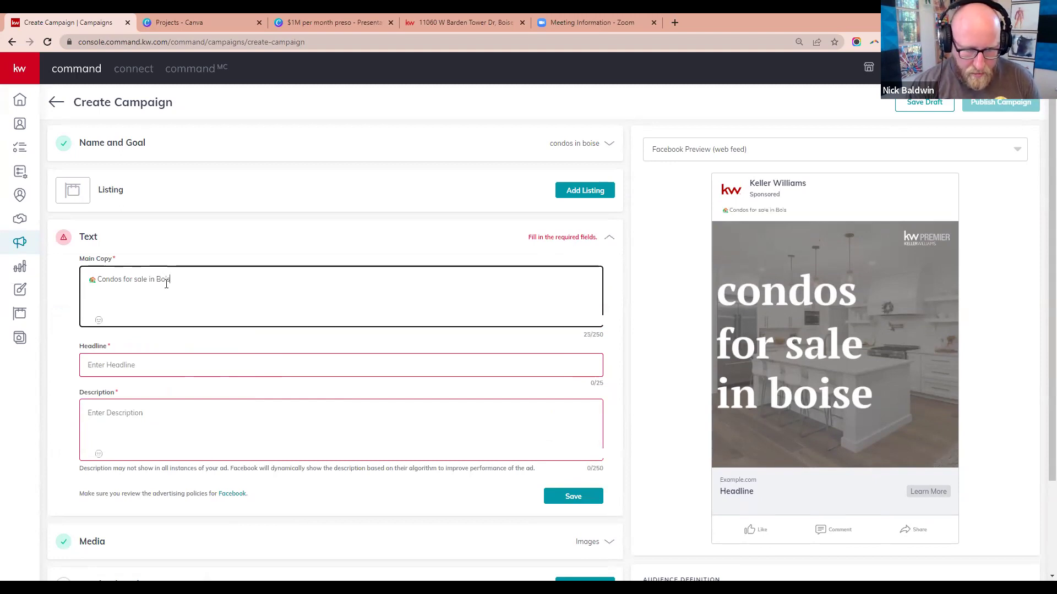
click(99, 320)
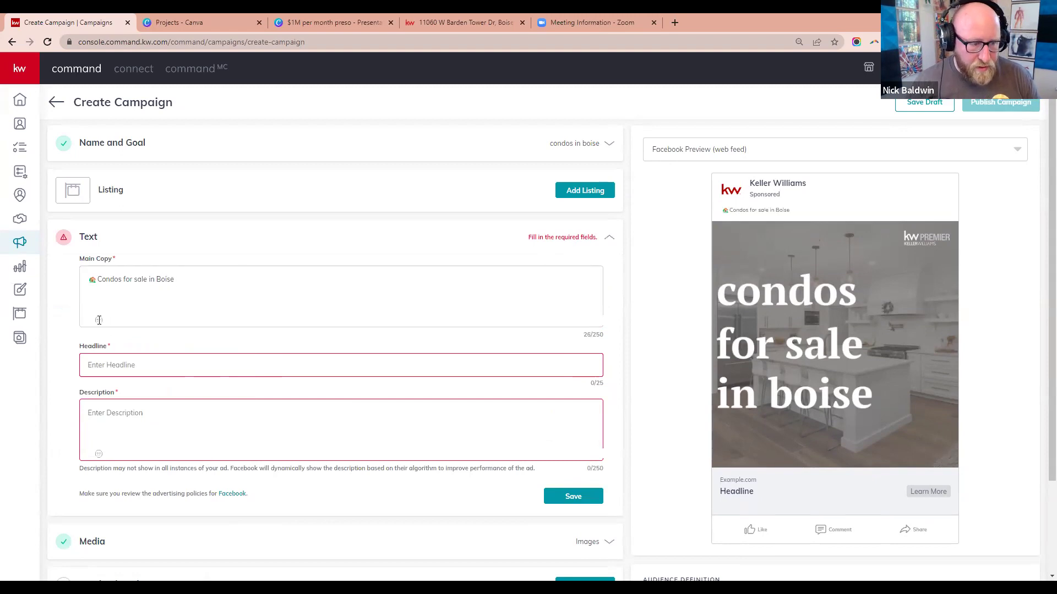
click(212, 335)
click(199, 274)
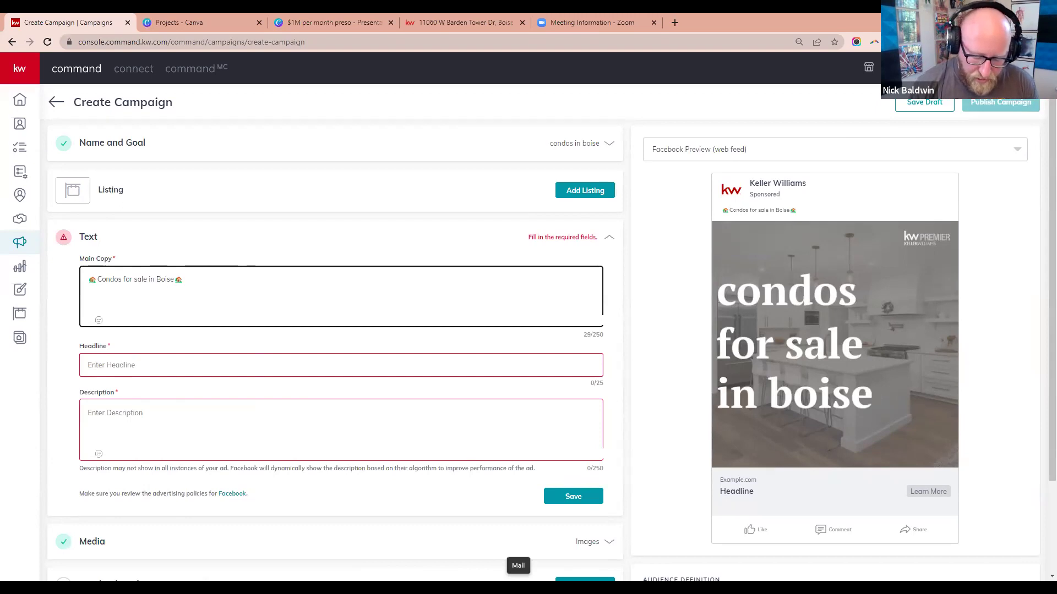
Add the 'Looking for homeownership without the hassle?…' body, ending with a magnifying-glass emoji
text(Looking)
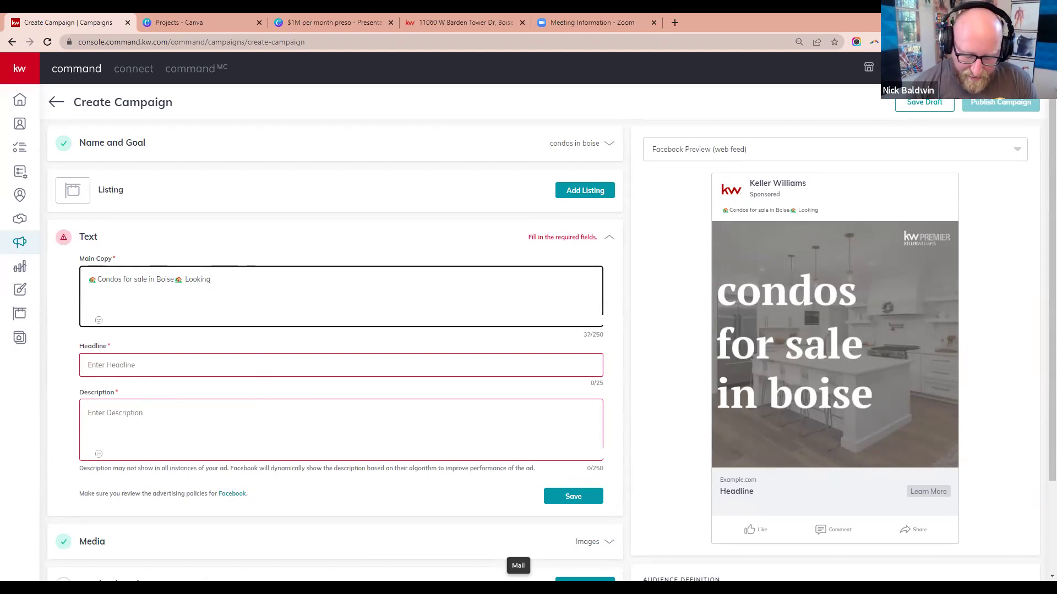
text(for home)
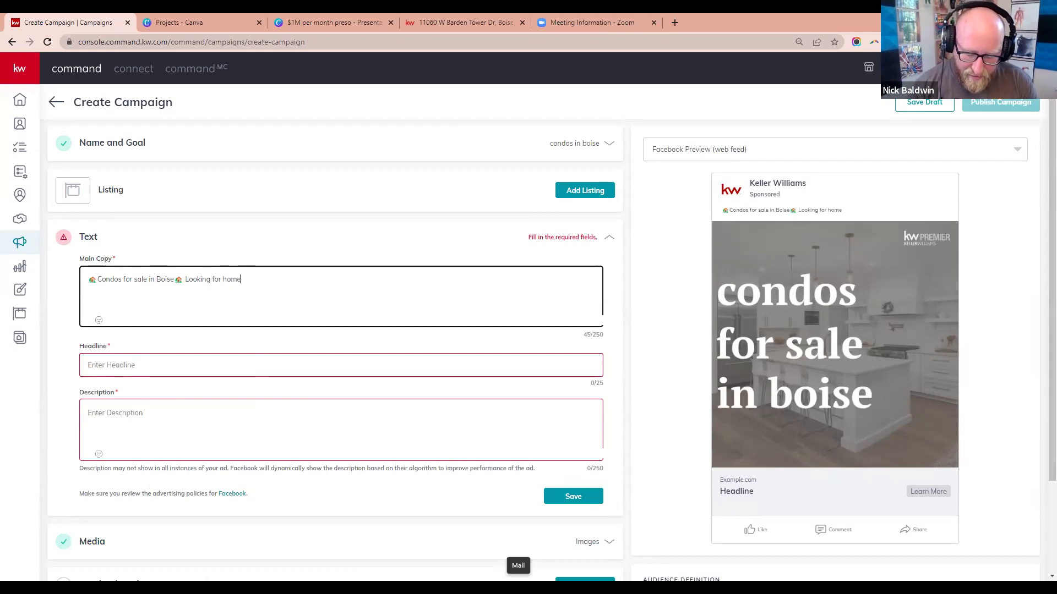
text(ownershi)
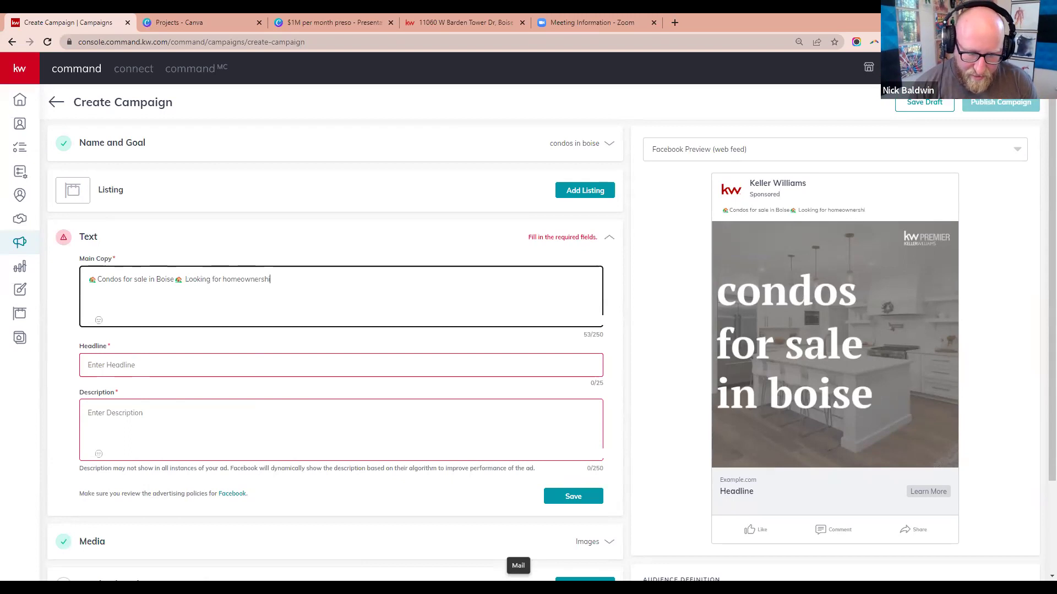
text(p witho)
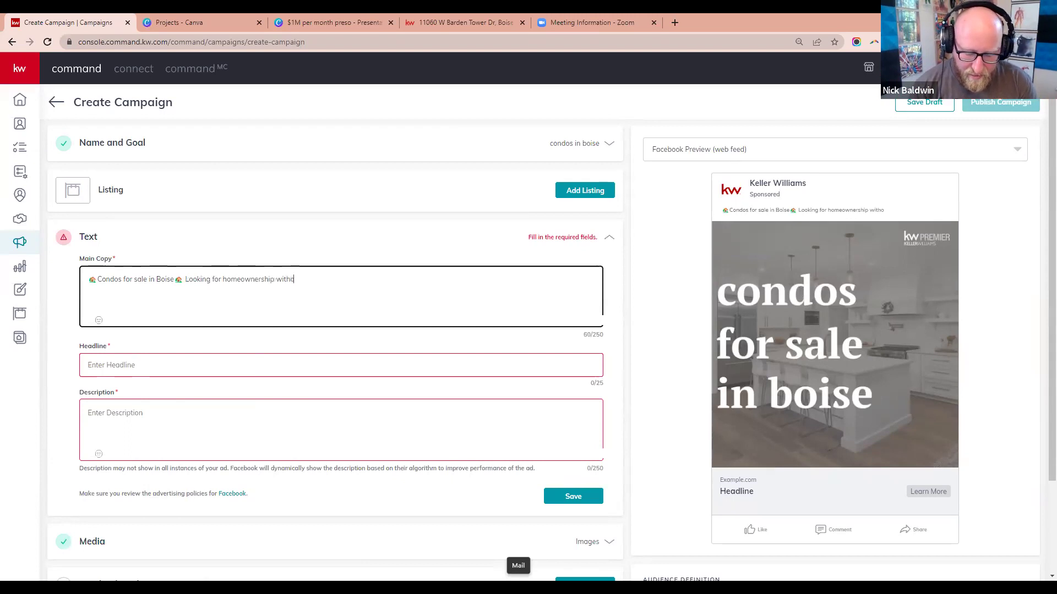
text(ut the hassle?m)
key(BackSpace)
text(How about)
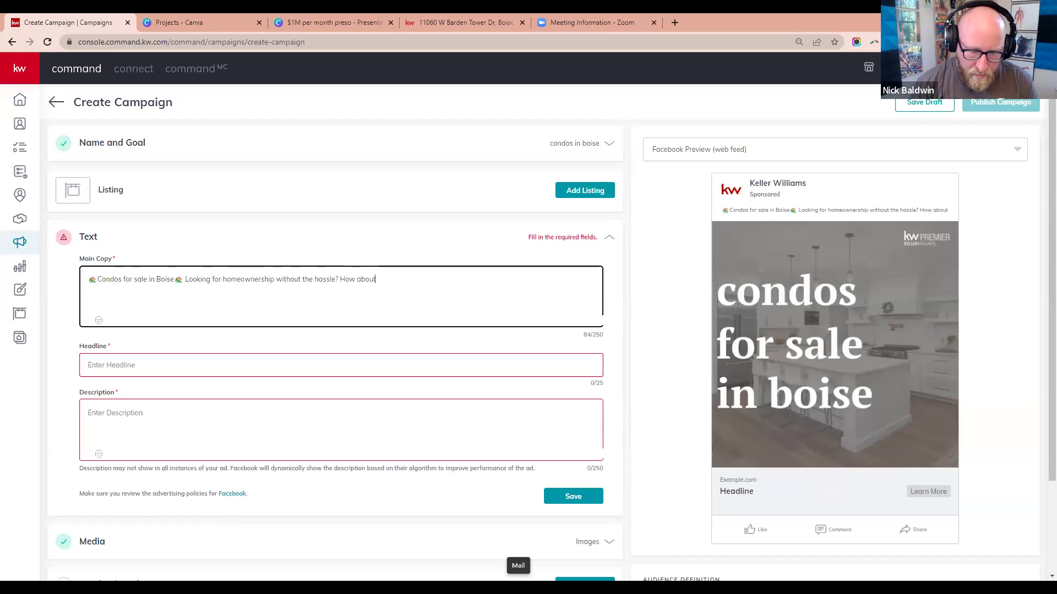
text( a cond)
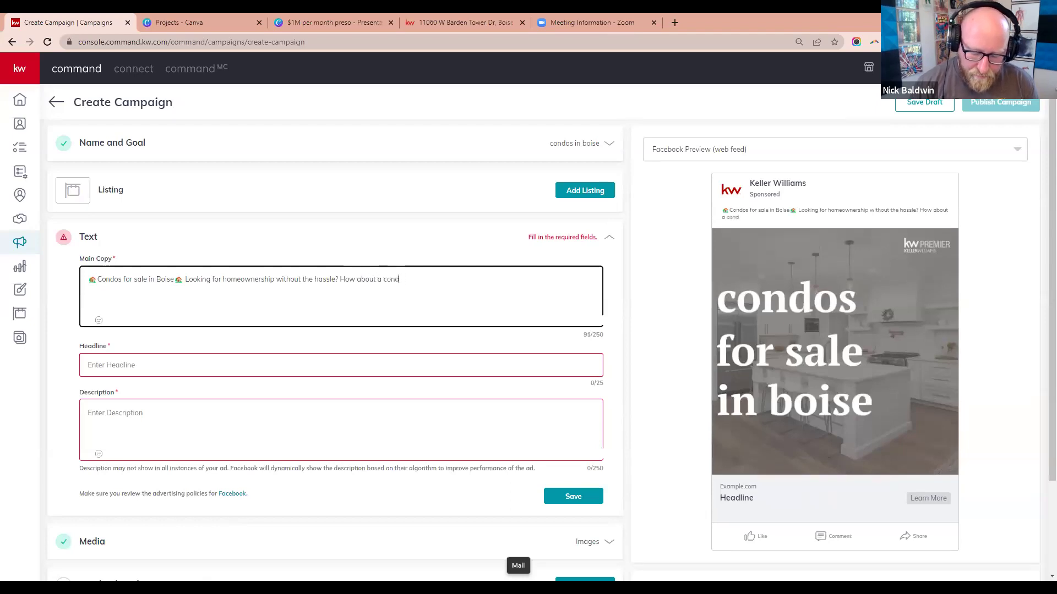
text(o? We h)
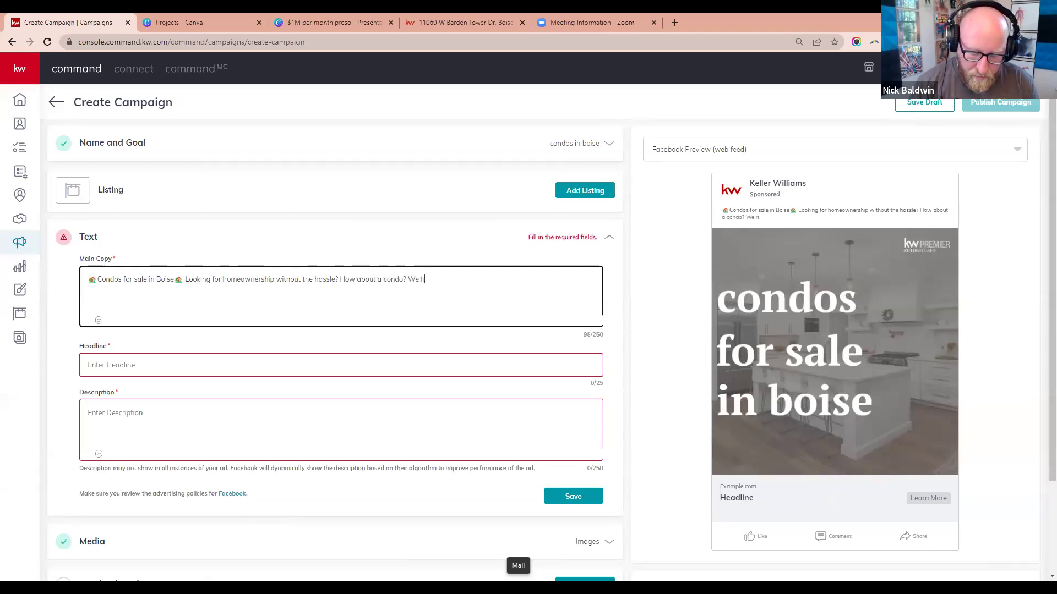
text(ave a list o)
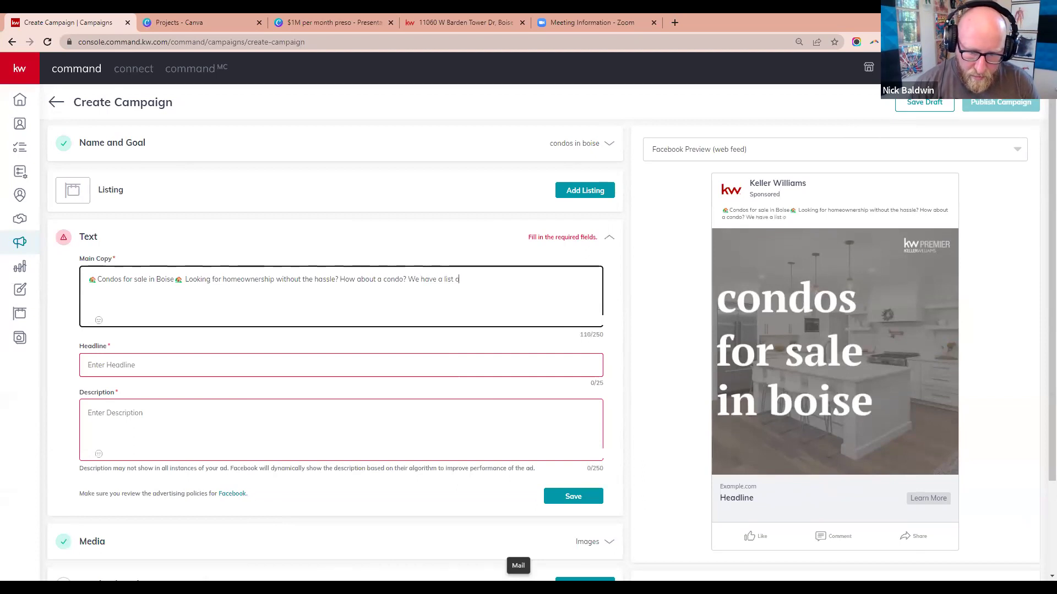
text(f condos)
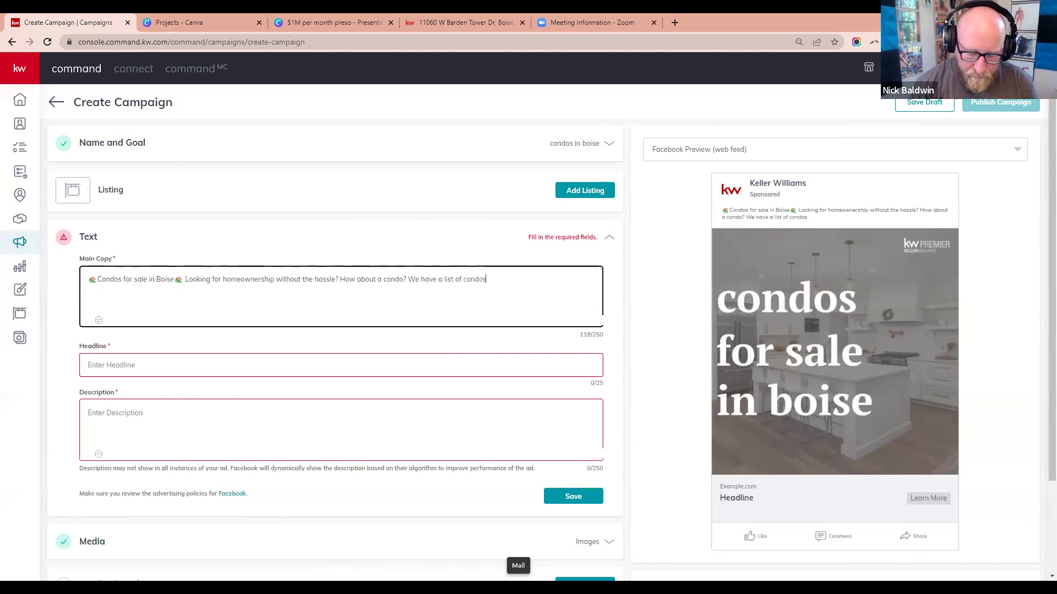
text( for sale in Bois)
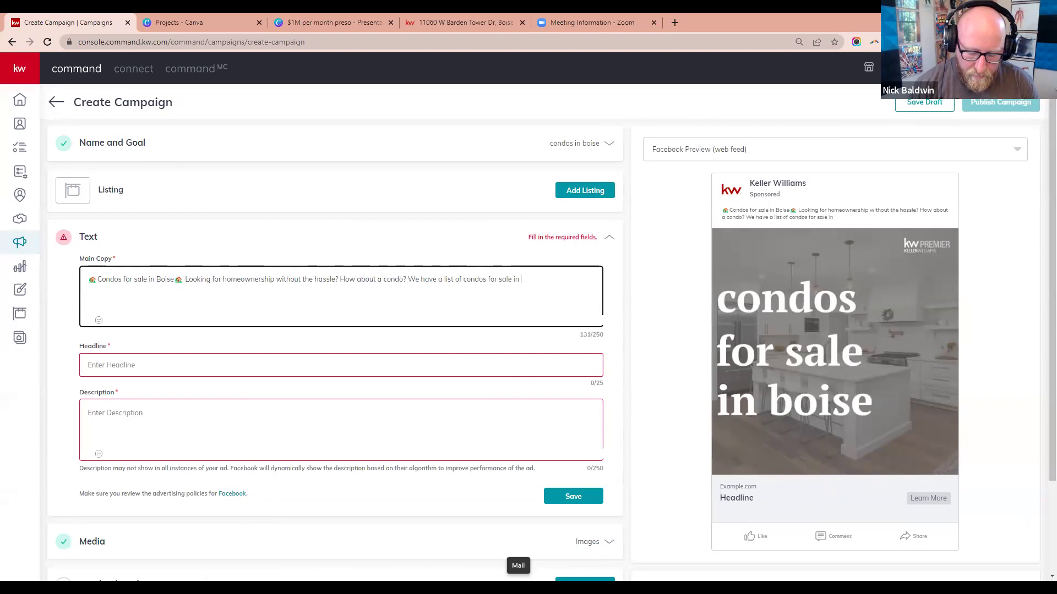
text(e to )
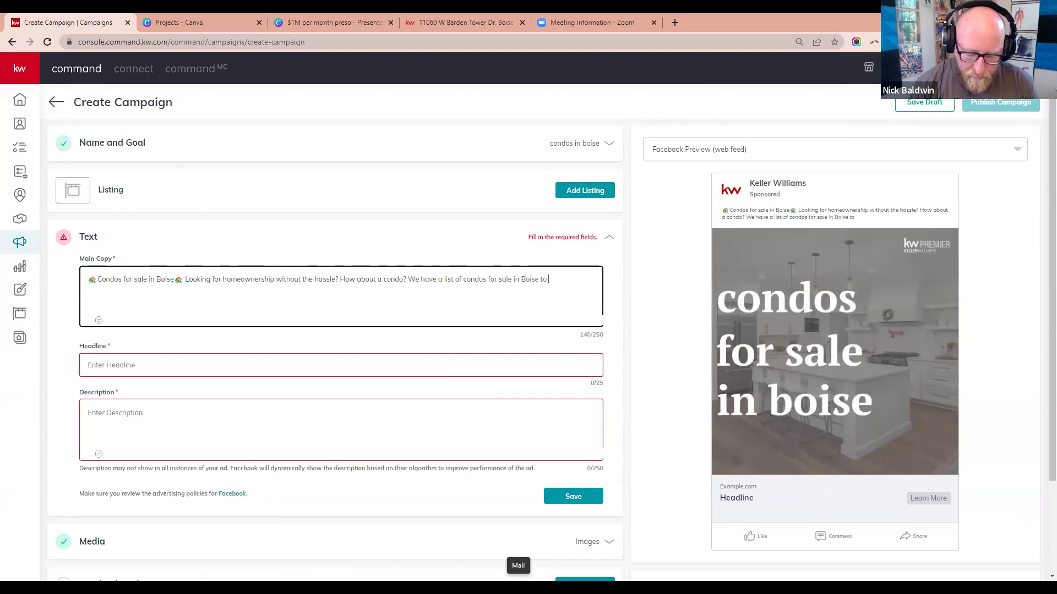
text(make your sear)
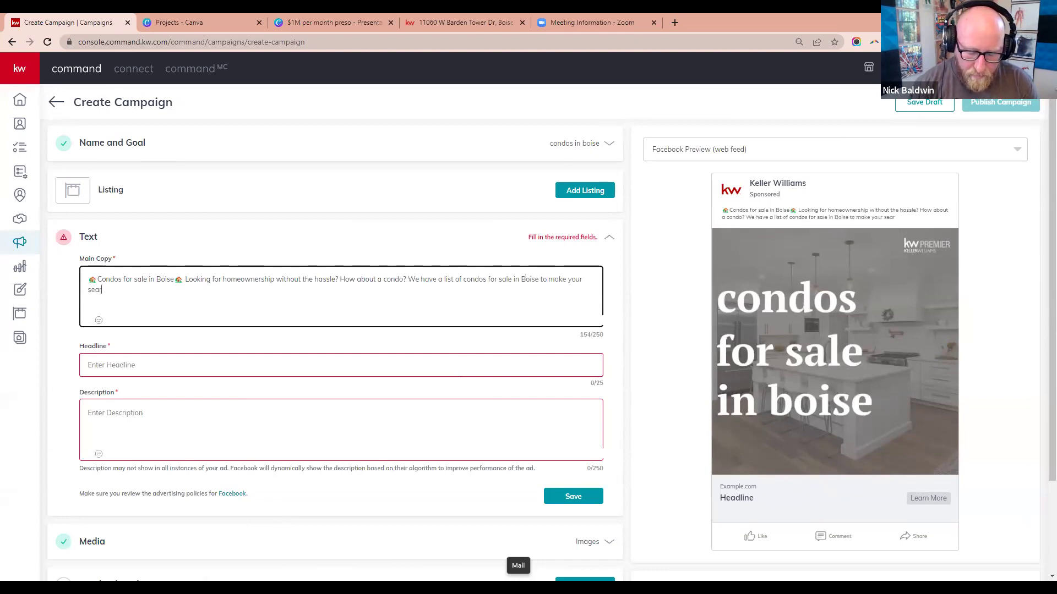
text(ch simple. Click LEARN MO)
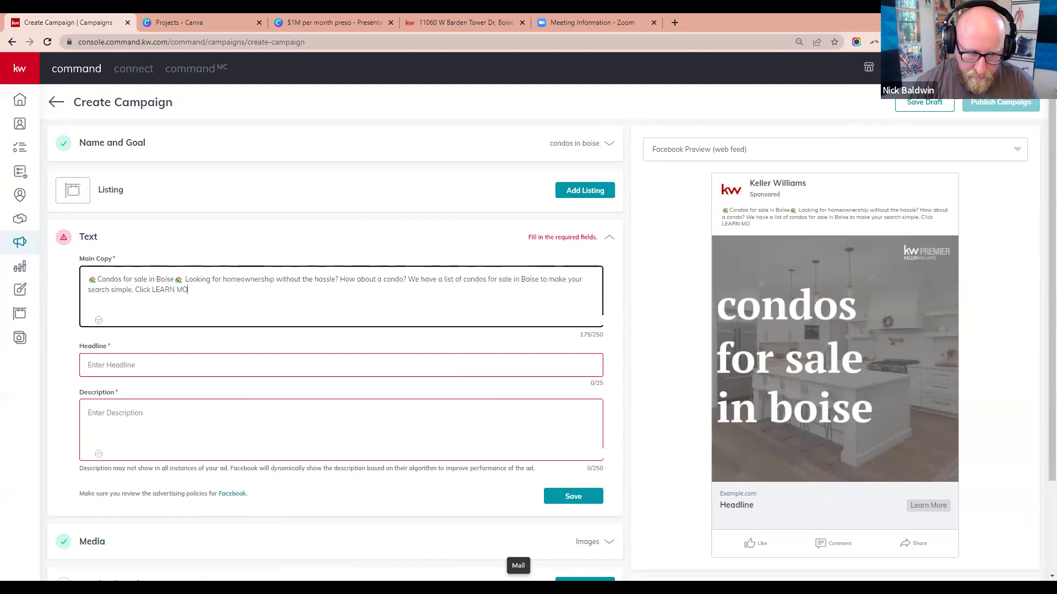
text(RE to st)
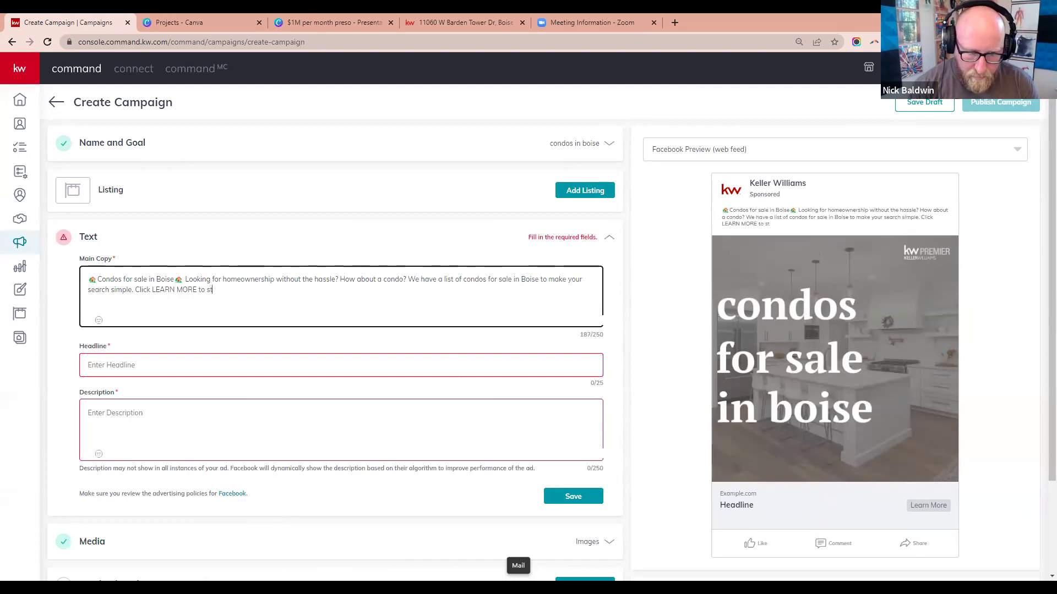
text(art searching)
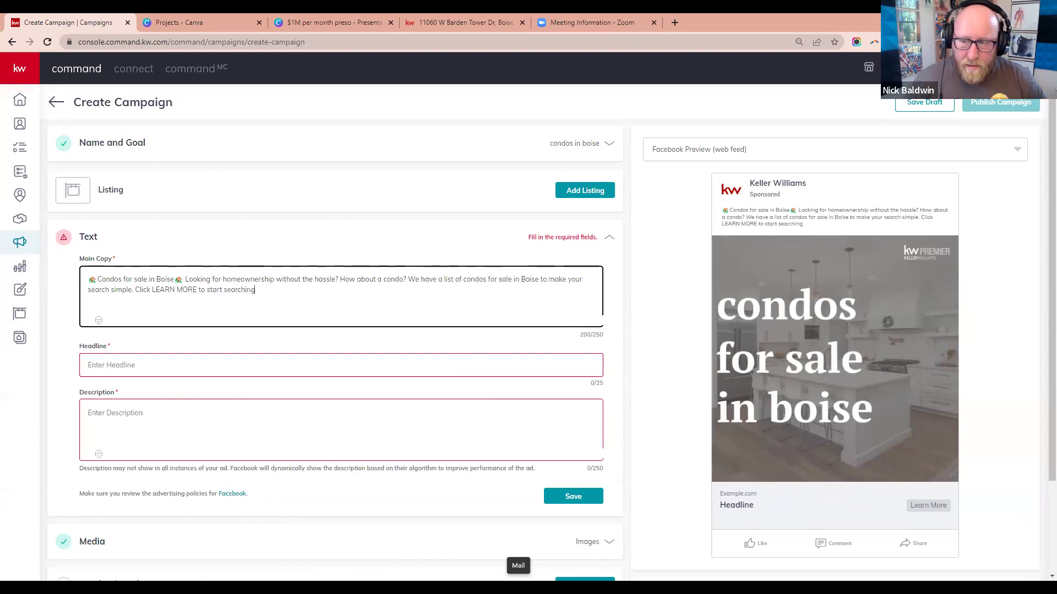
click(98, 322)
text(mag)
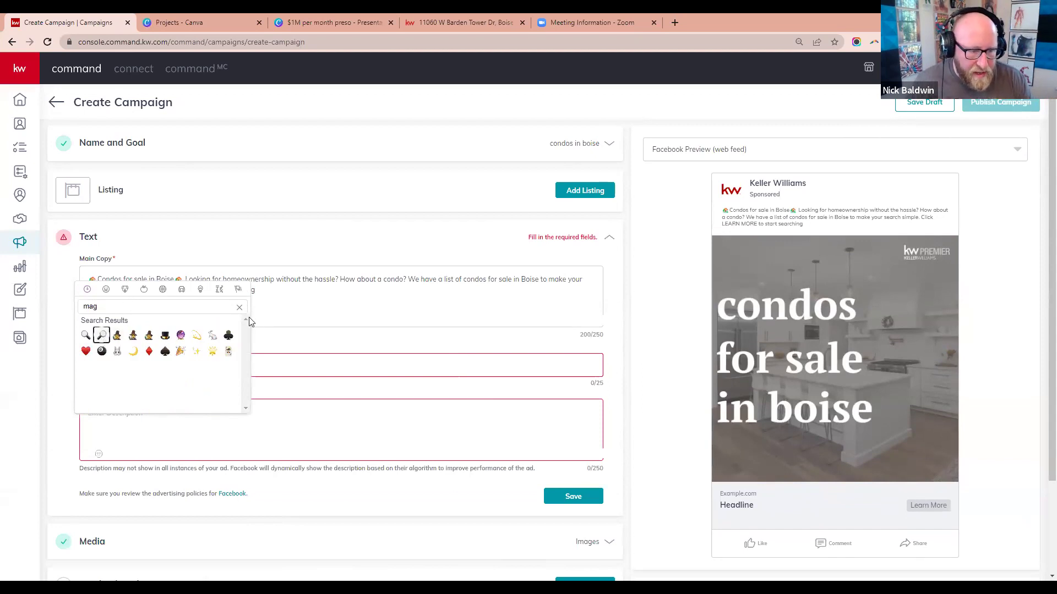
key(Return)
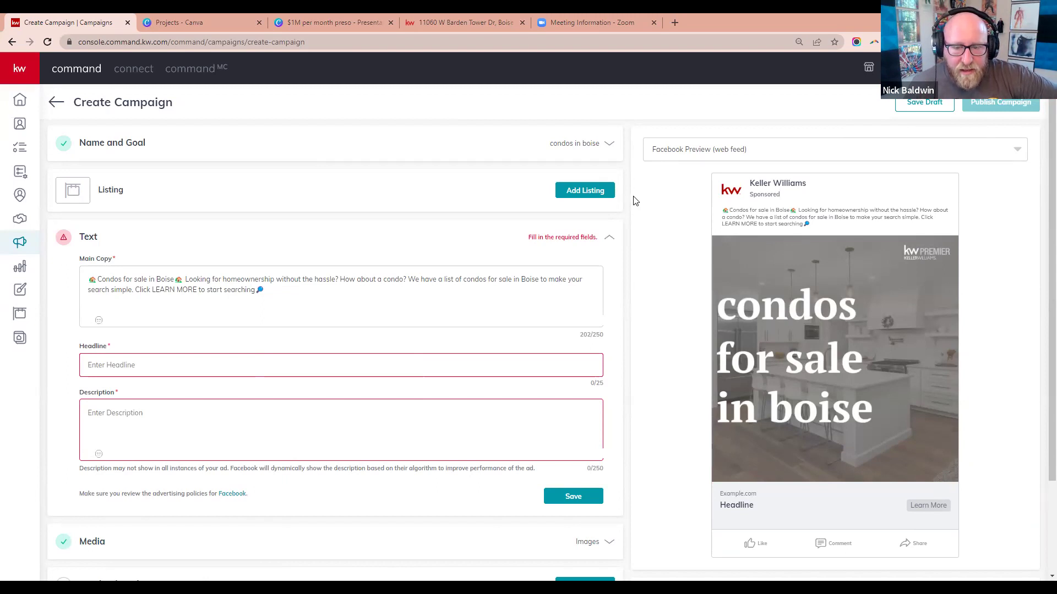
click(328, 286)
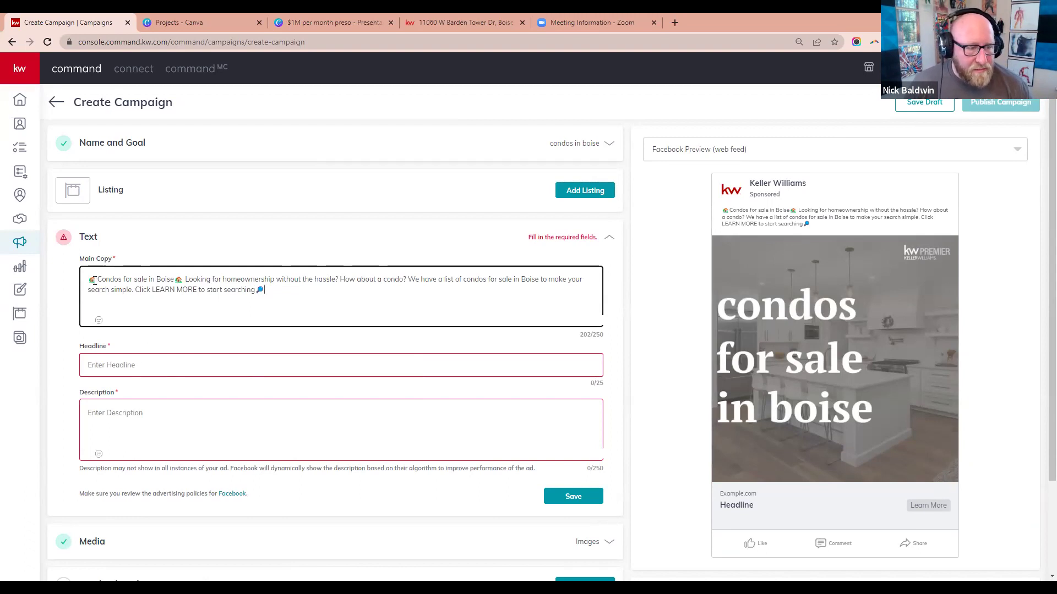
click(119, 360)
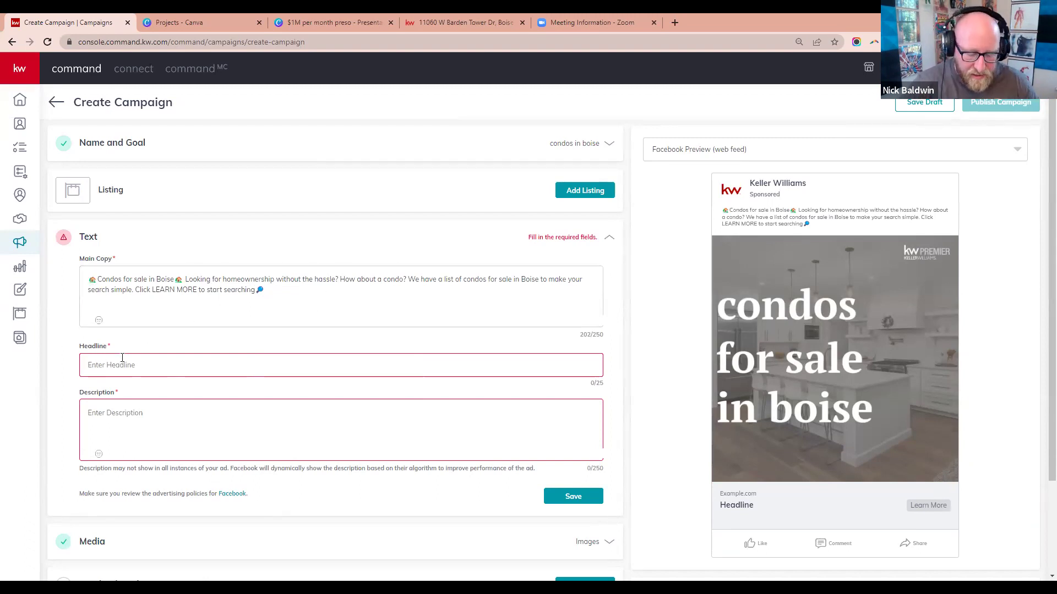
Enter the headline 'Condos For Sale in Boise' and find the closing line in the main copy
text(Con)
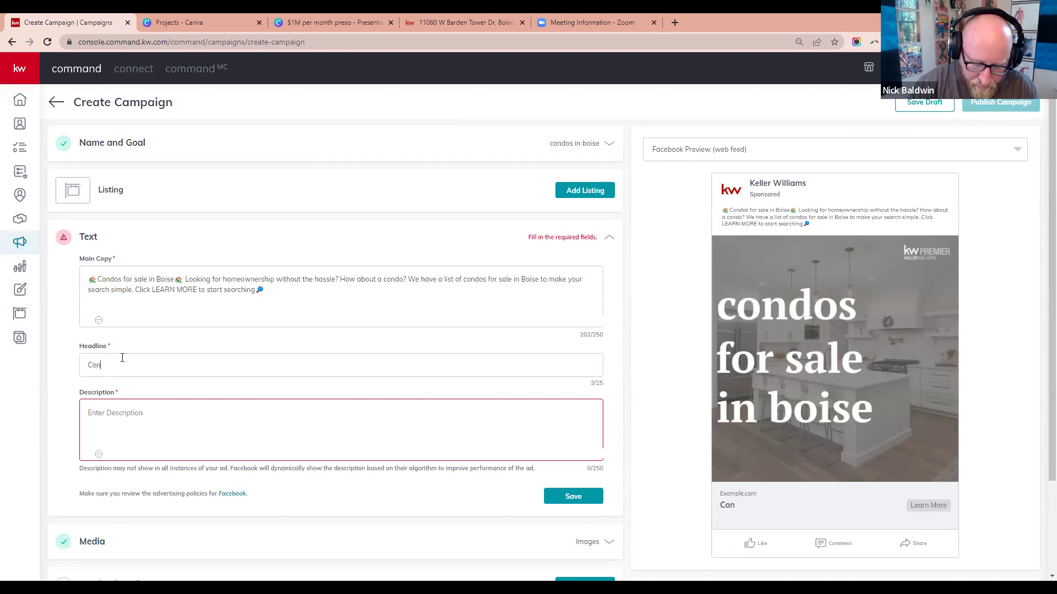
text(dos For Sale in Boise)
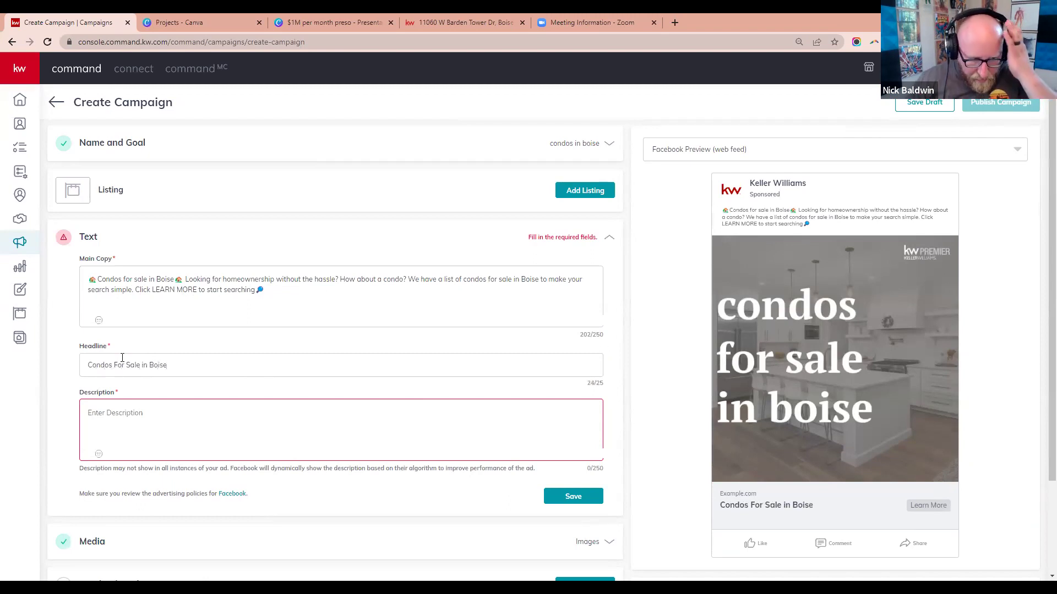
click(168, 412)
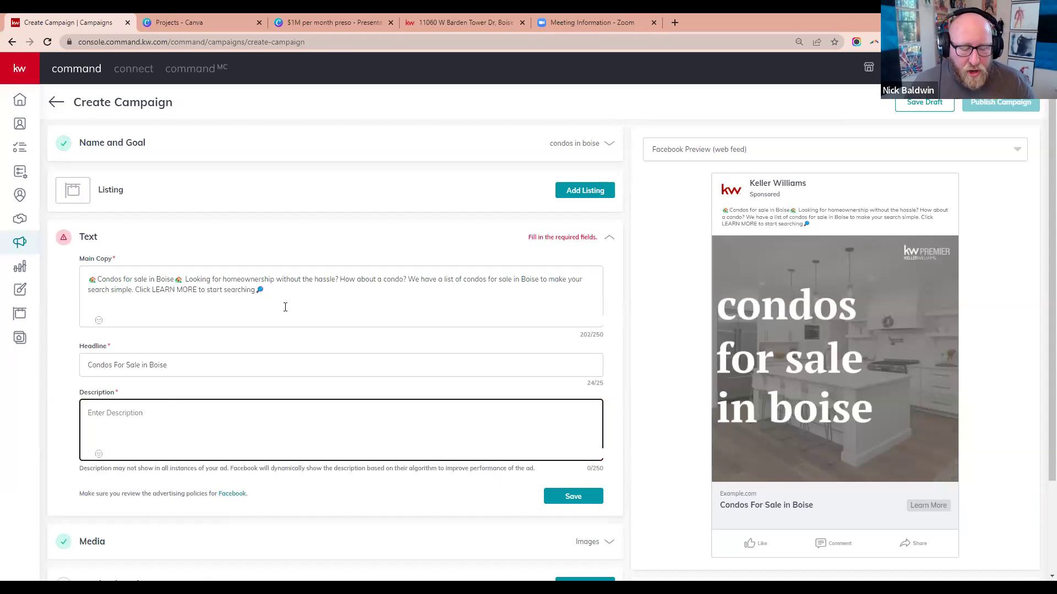
triple_click(330, 278)
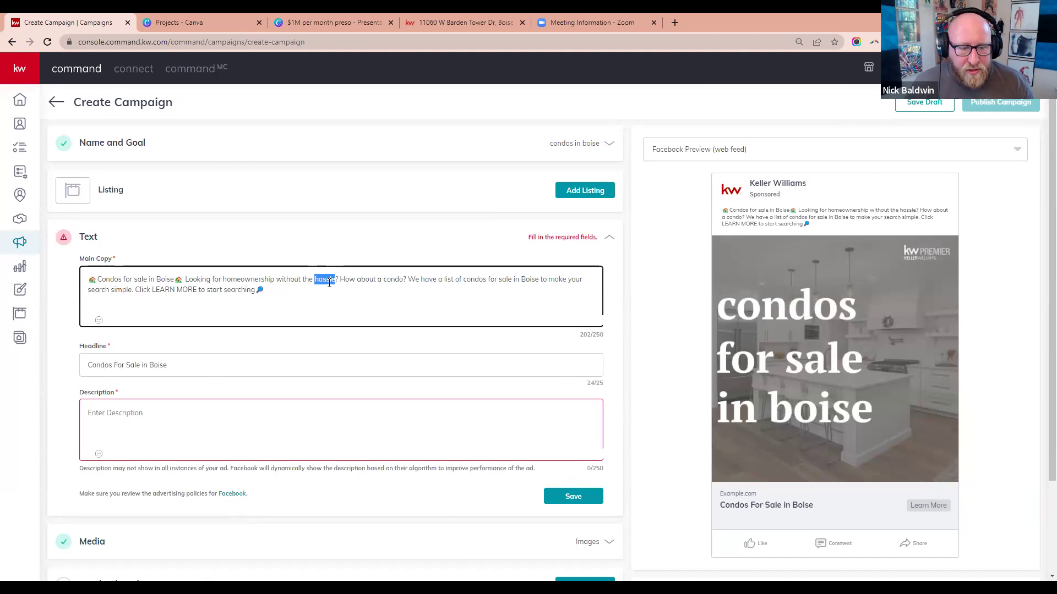
click(330, 278)
click(158, 414)
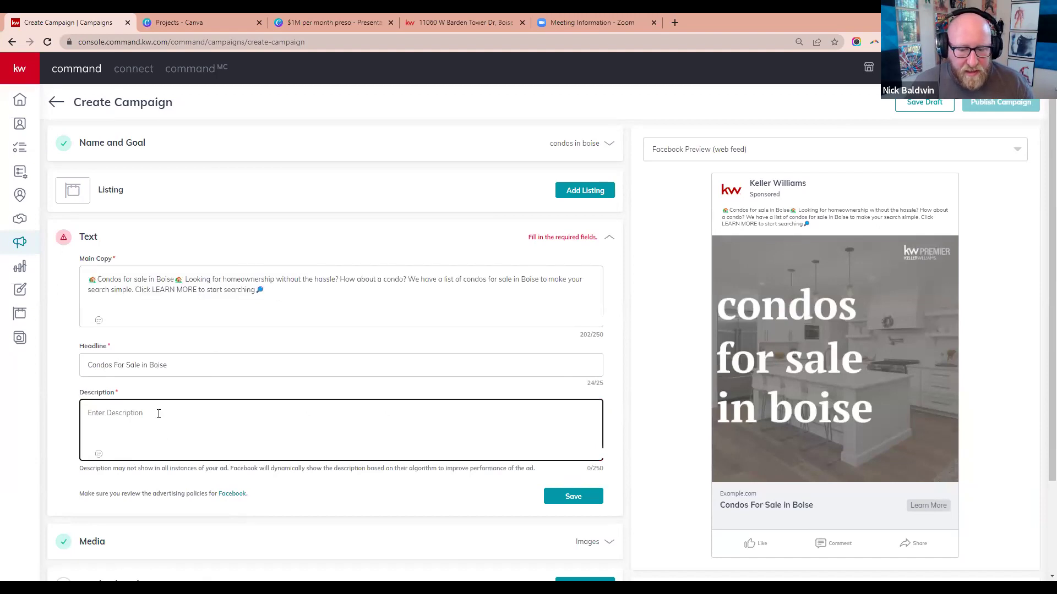
Copy the 'Click LEARN MORE to start searching' sentence from the main copy into Description
drag(271, 291, 134, 289)
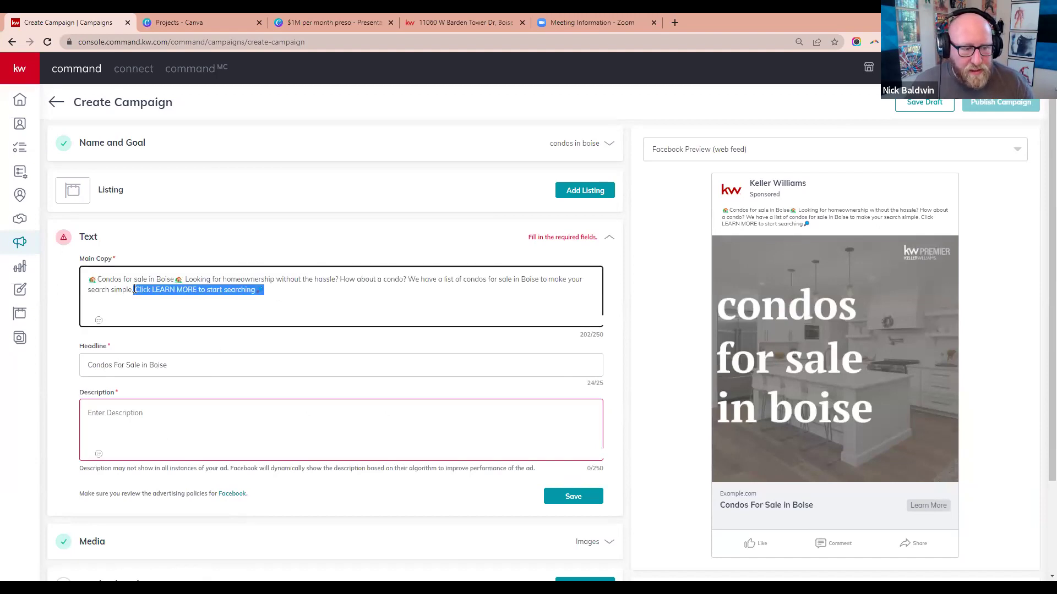
right_click(145, 291)
click(172, 332)
click(115, 413)
right_click(114, 413)
click(159, 307)
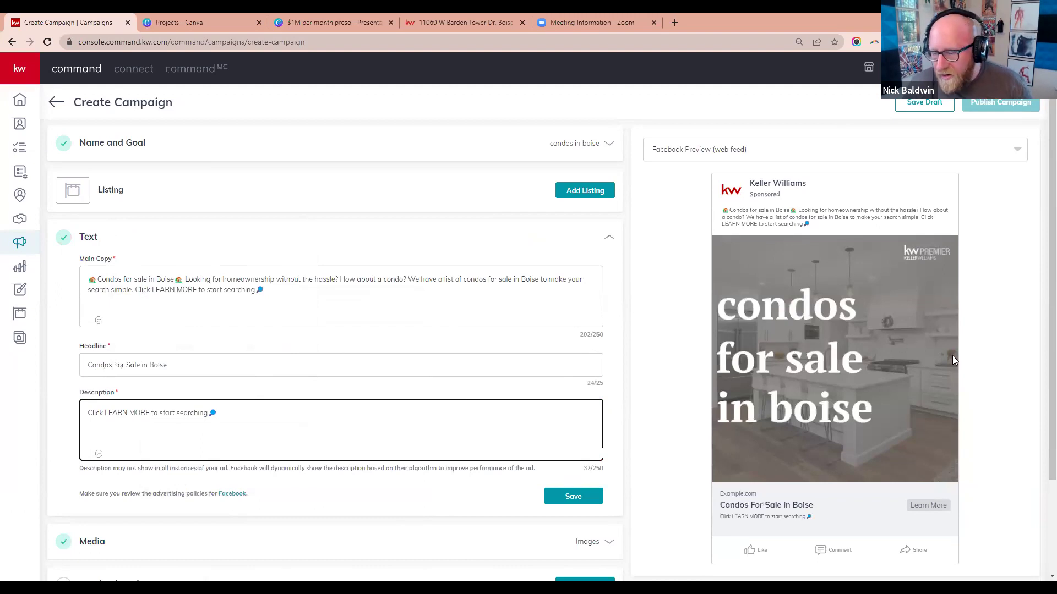
Review the headline and description in the Facebook preview, then save the ad text
triple_click(813, 213)
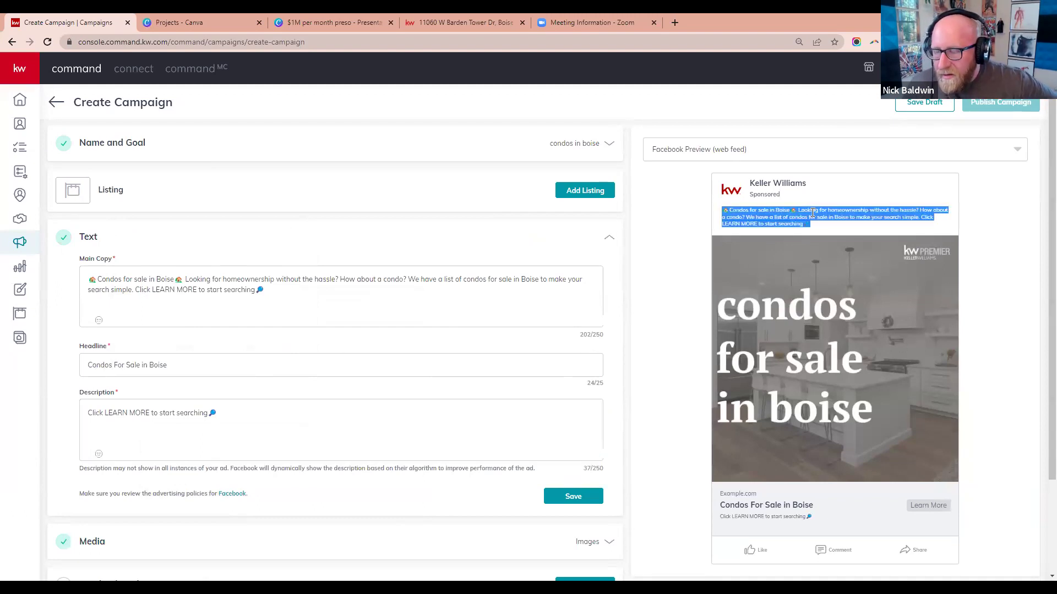
triple_click(756, 505)
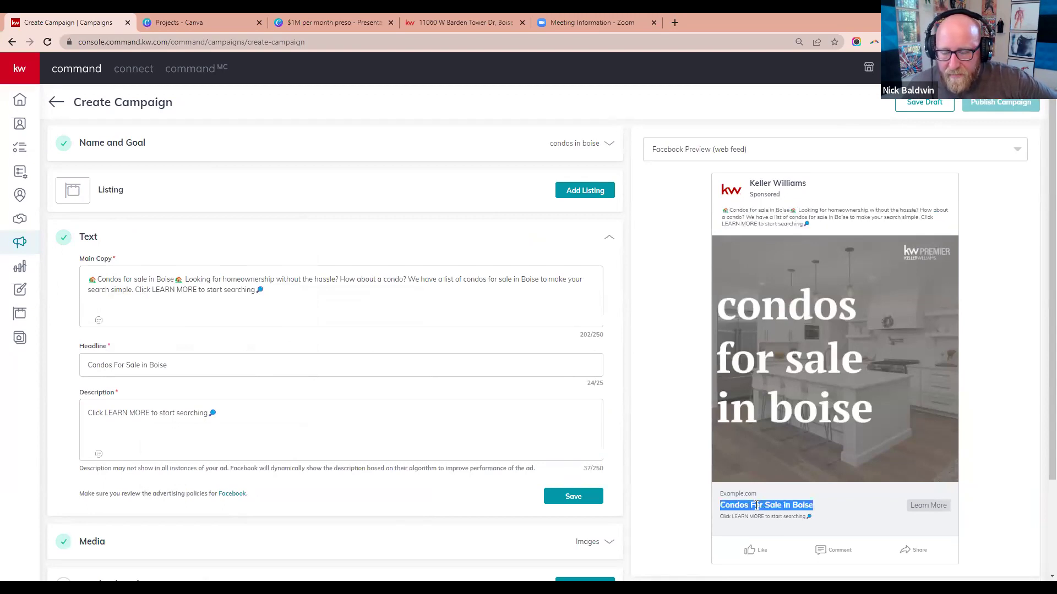
triple_click(760, 516)
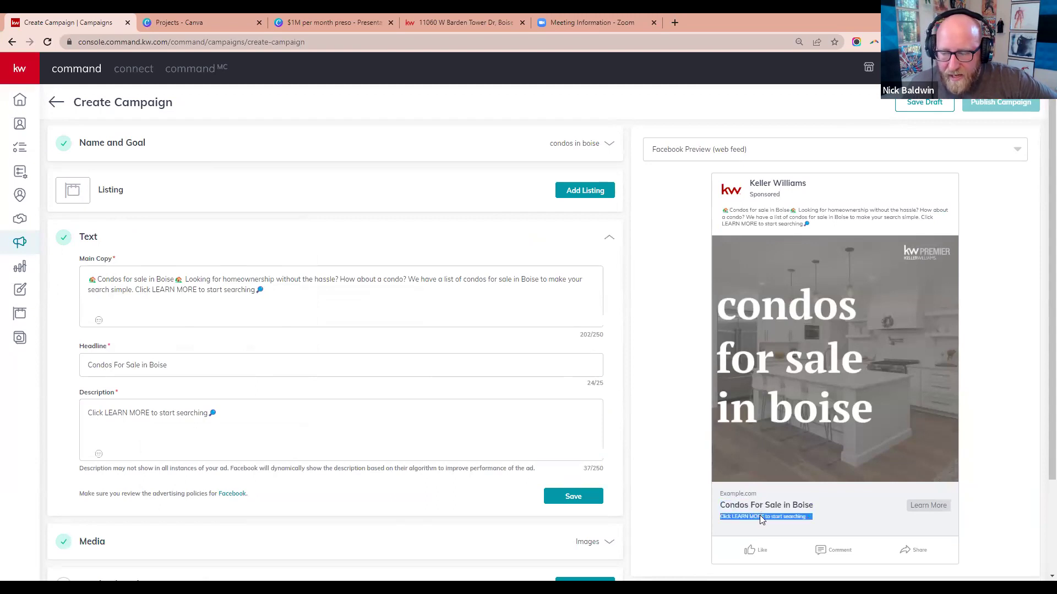
click(987, 447)
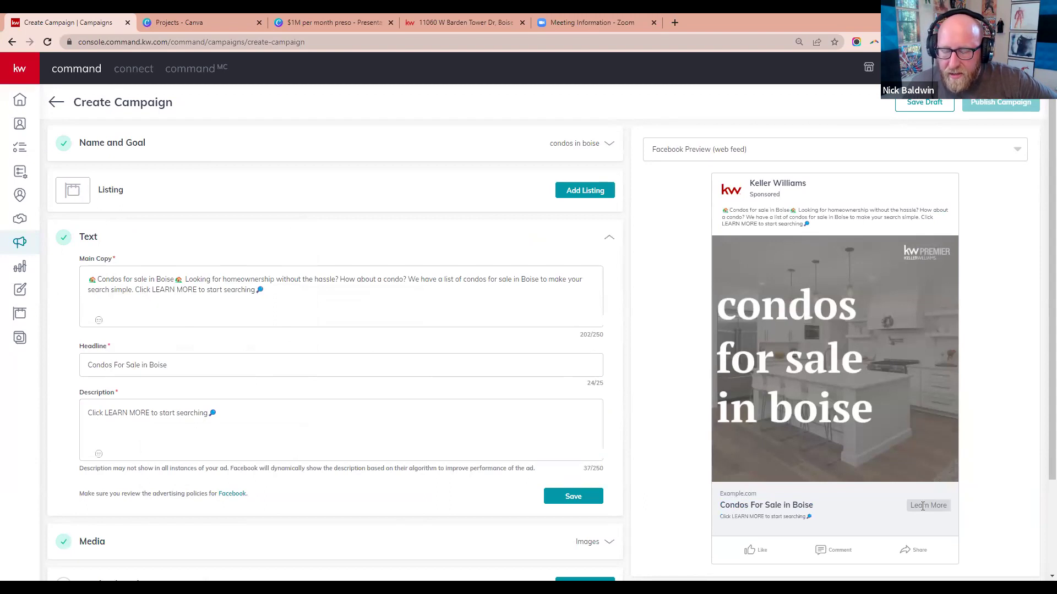
click(573, 497)
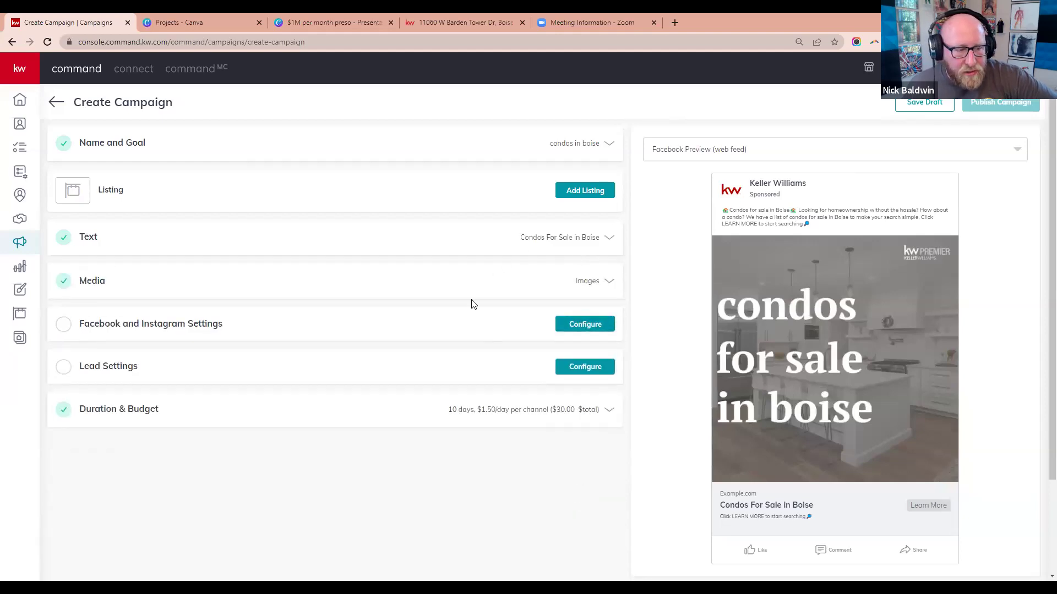
Post from the Superior Homes Group at Keller Williams Premier page, then go to the Boise condo search
click(567, 324)
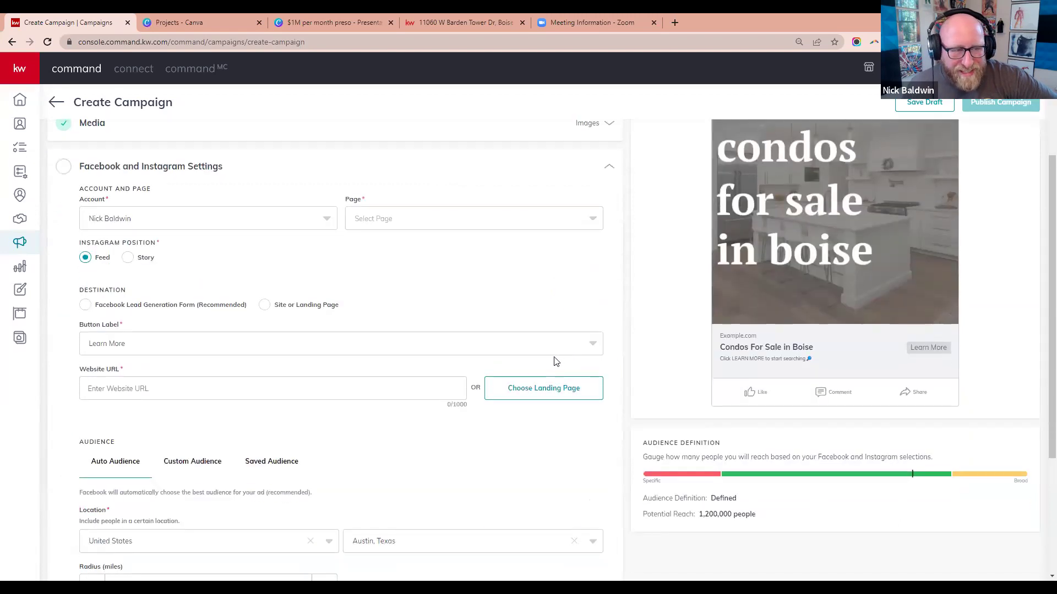
click(513, 224)
click(453, 360)
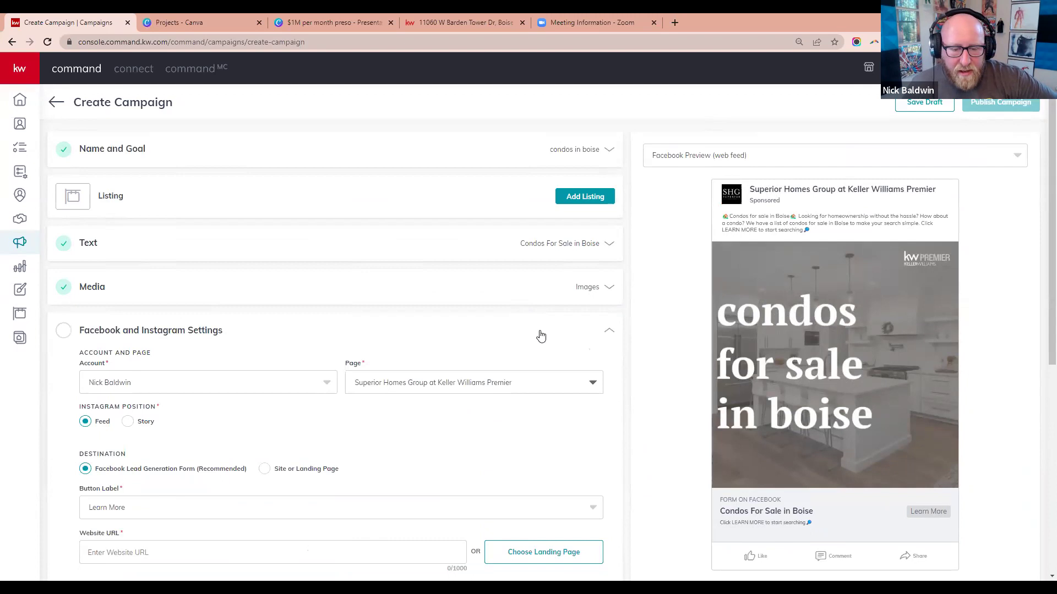
scroll(540, 334, down, 4)
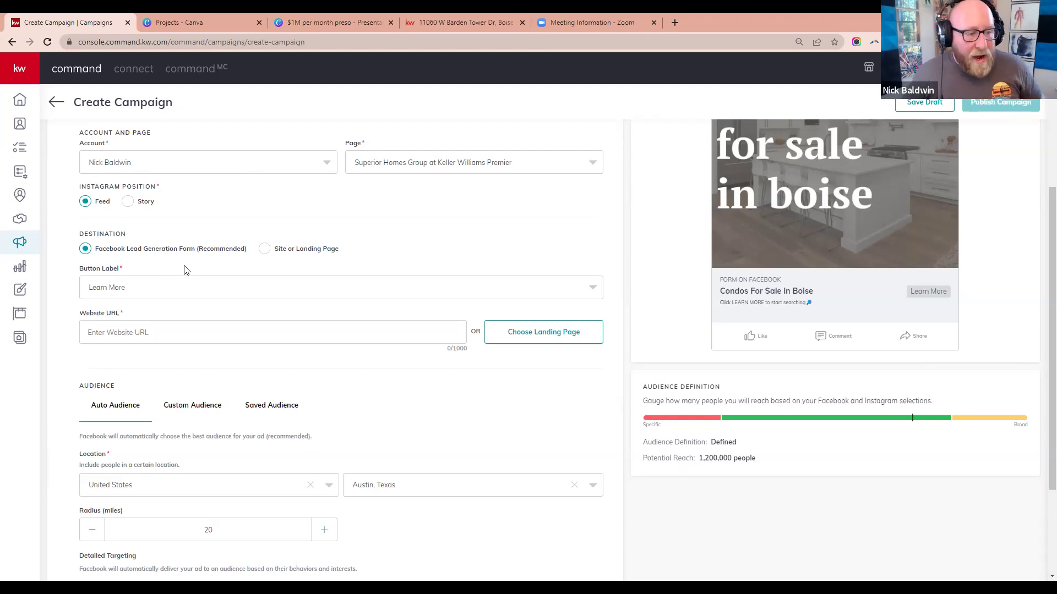
click(162, 334)
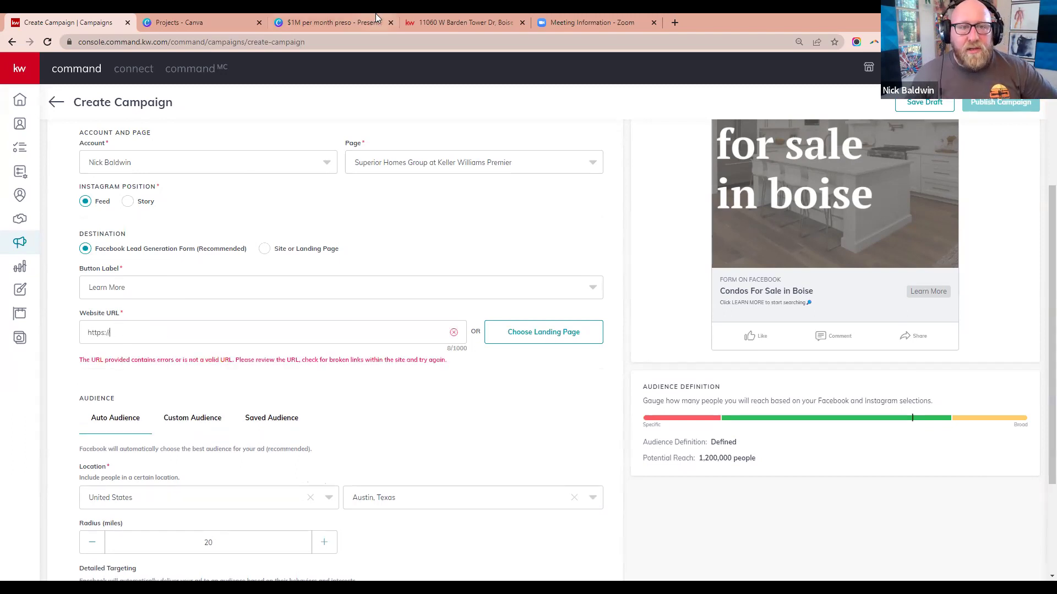
click(430, 22)
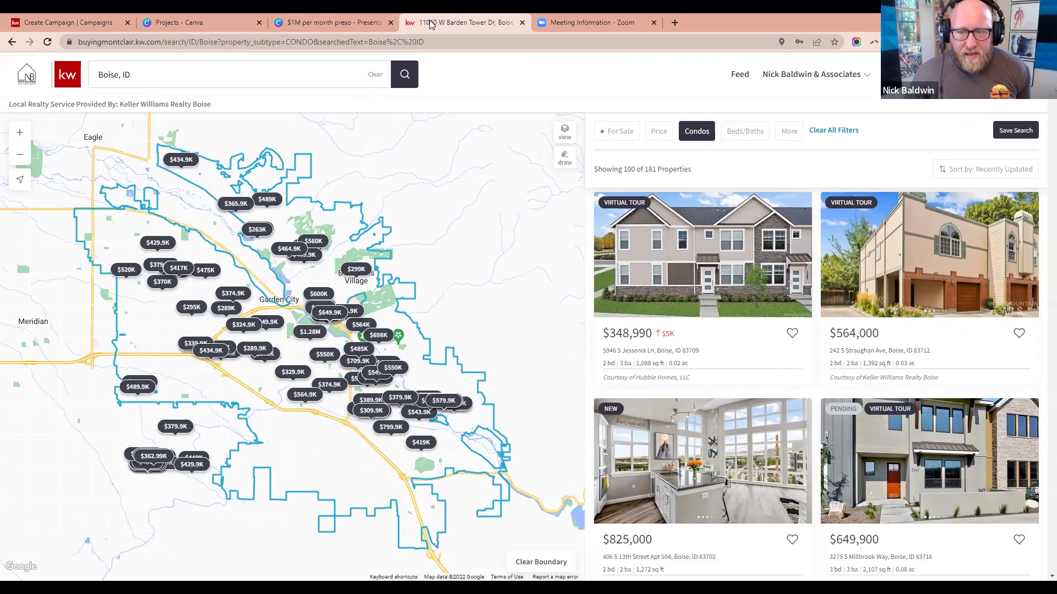
Copy the Boise condo search link and verify it loads in a new tab
click(357, 44)
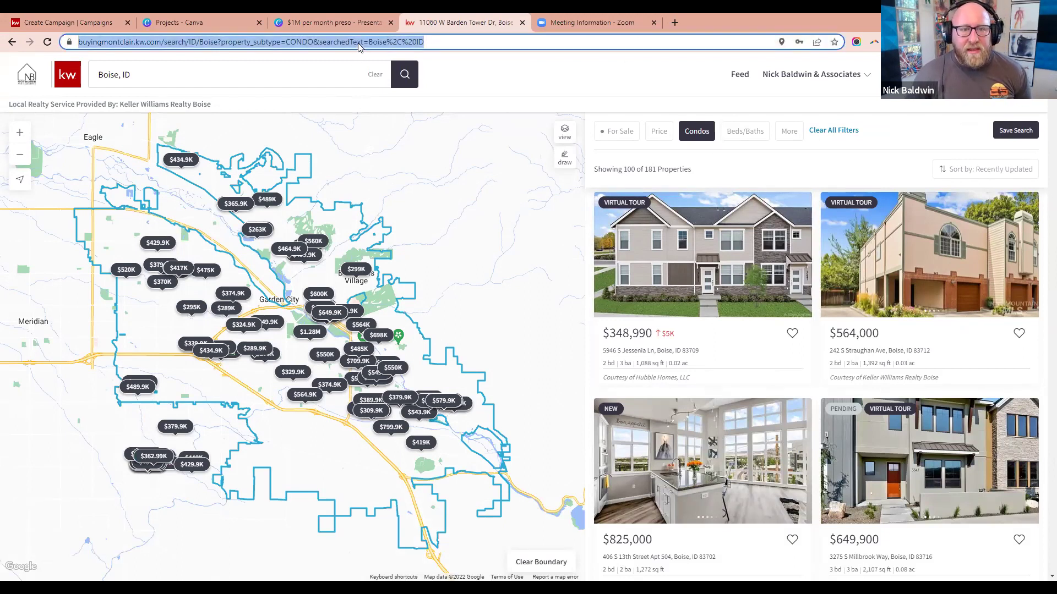
right_click(306, 47)
click(339, 124)
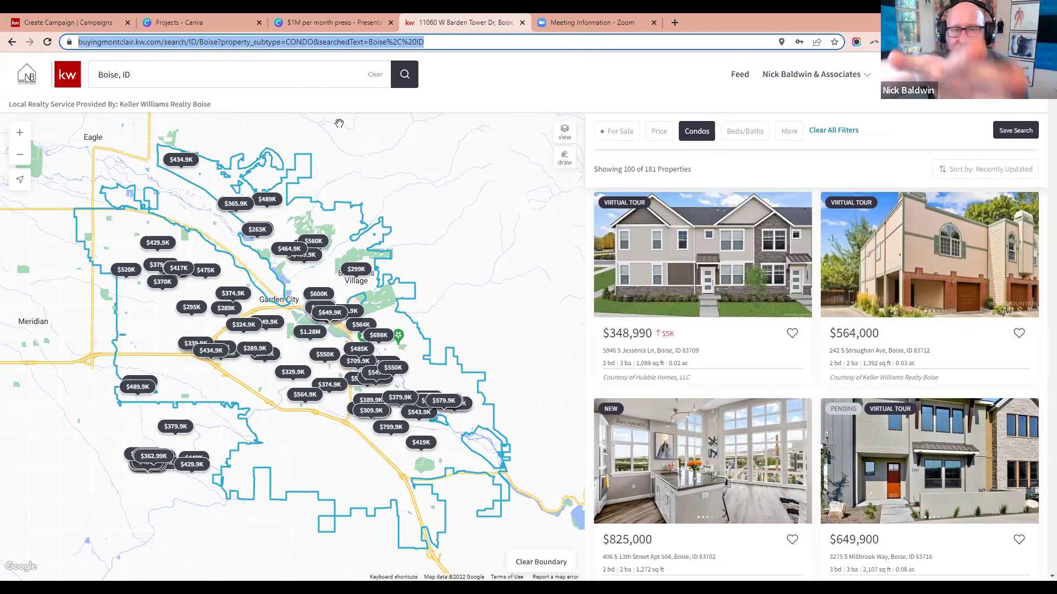
click(675, 22)
right_click(640, 39)
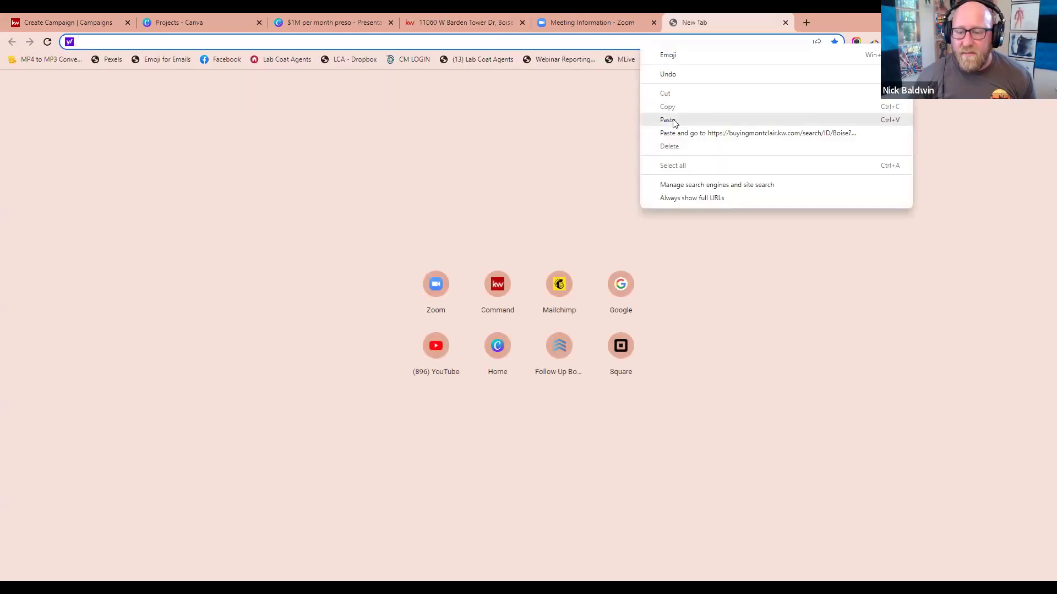
click(675, 123)
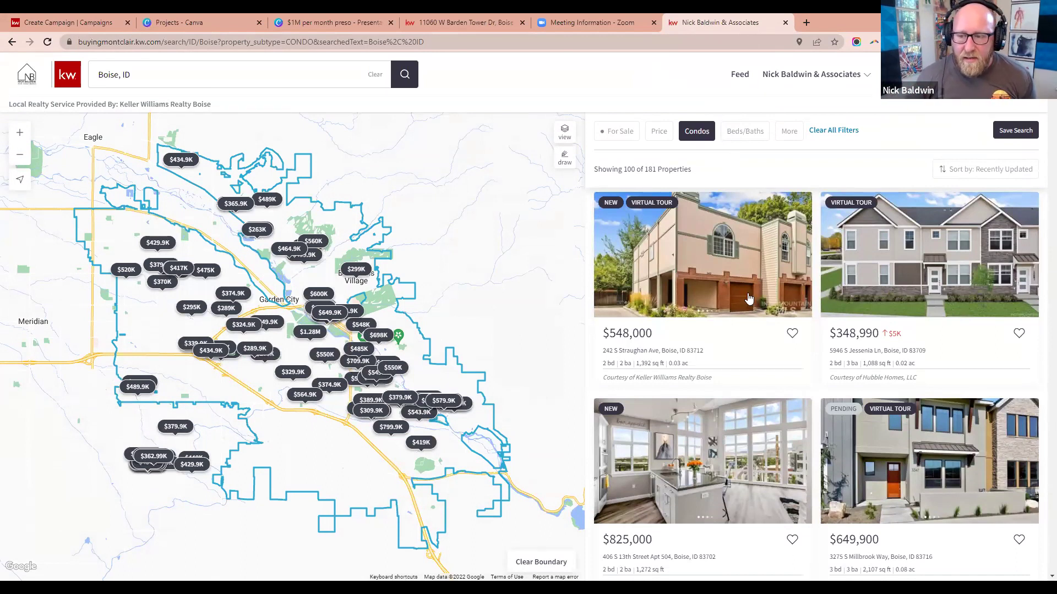
scroll(749, 298, down, 1)
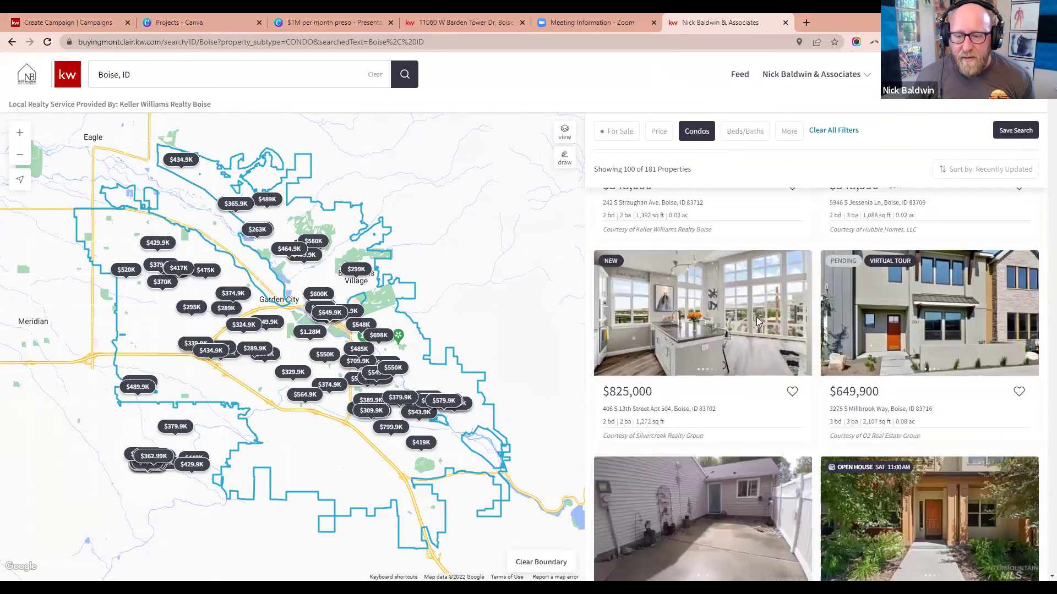
scroll(756, 322, down, 5)
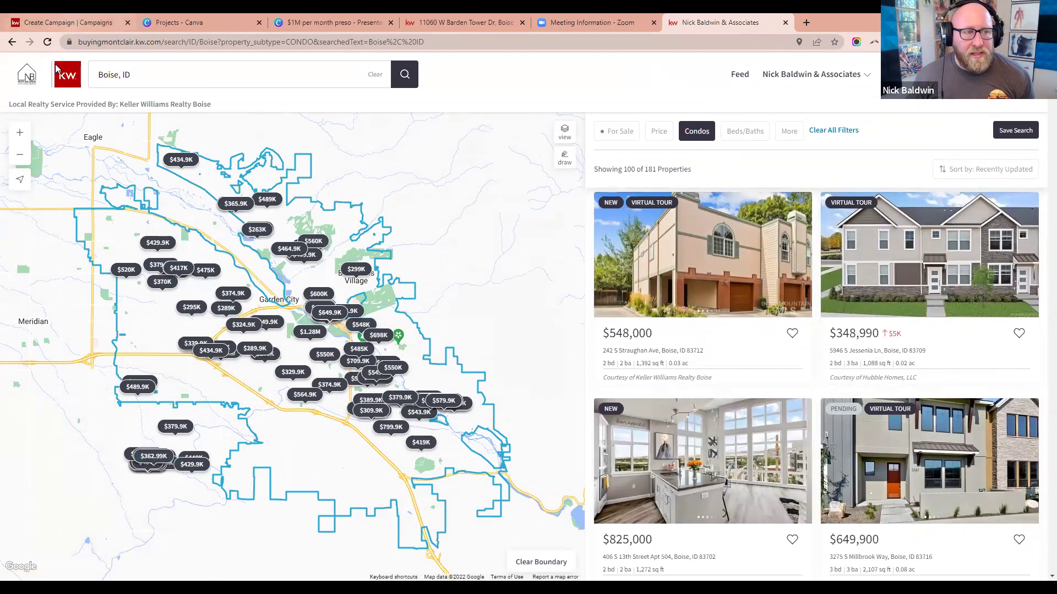
key(ctrl+1)
triple_click(113, 331)
key(BackSpace)
key(ctrl+v)
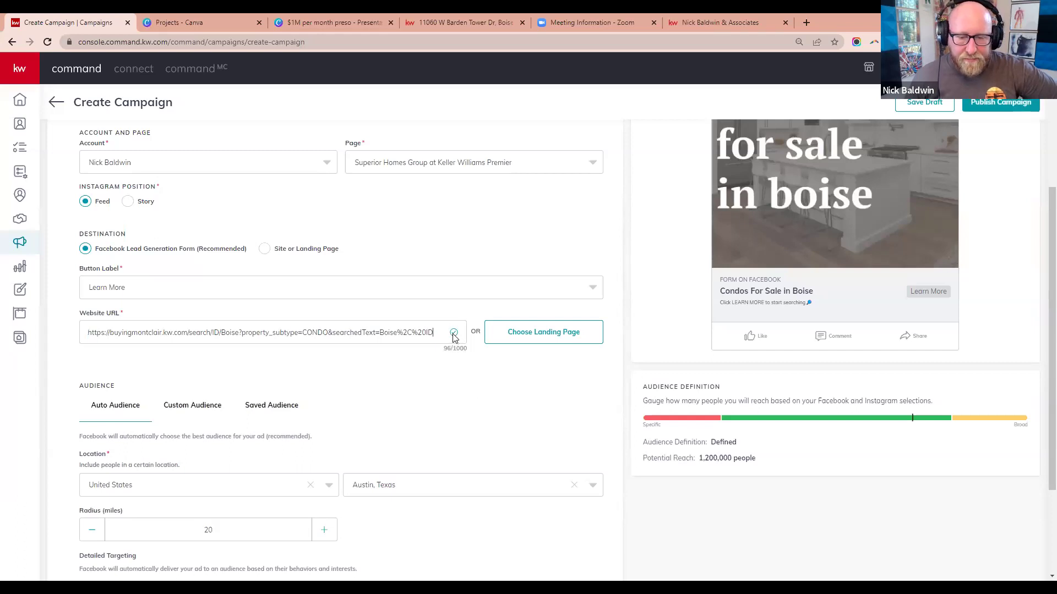
scroll(453, 338, down, 3)
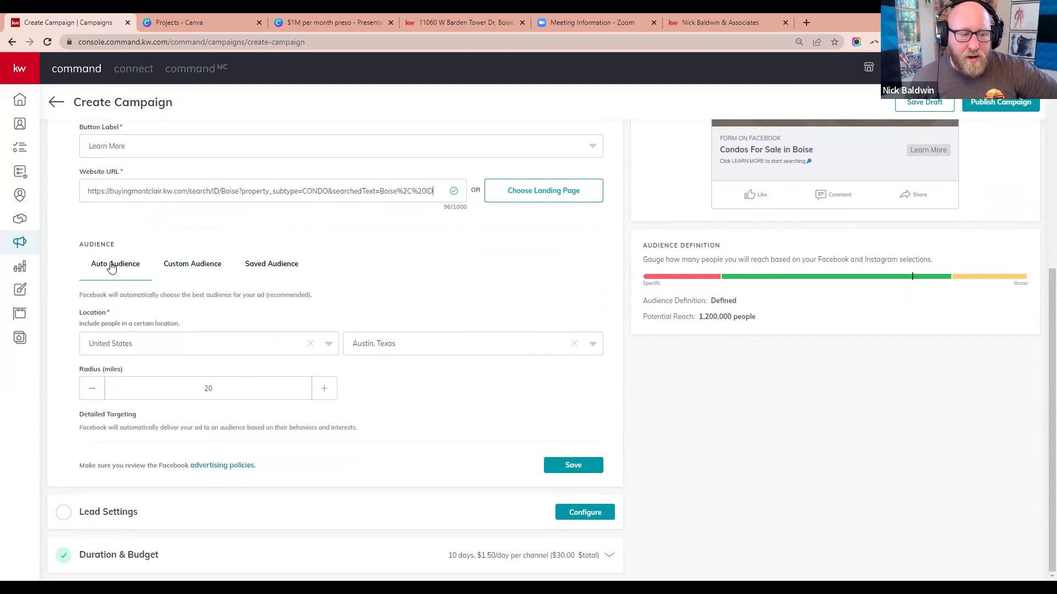
click(187, 265)
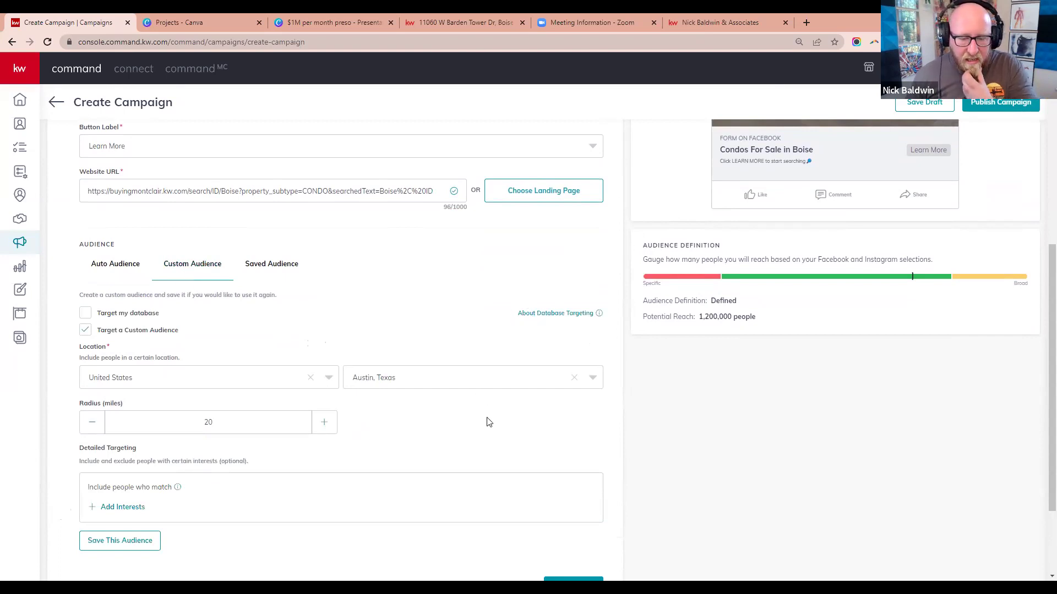
Replace Austin, Texas with Boise, Idaho as the audience location
click(574, 377)
text(n)
key(BackSpace)
text(boise)
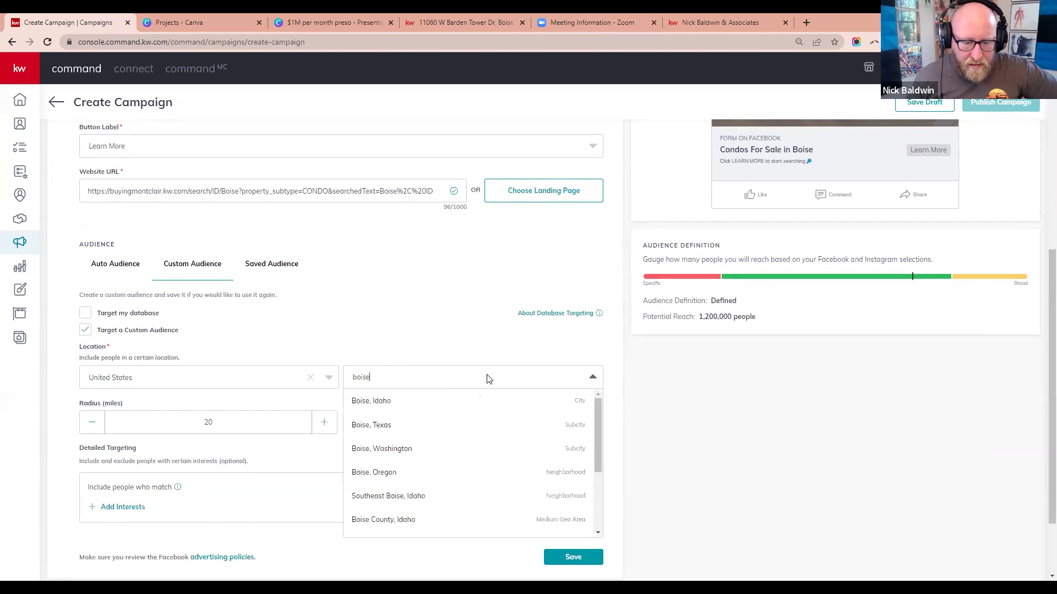
click(380, 402)
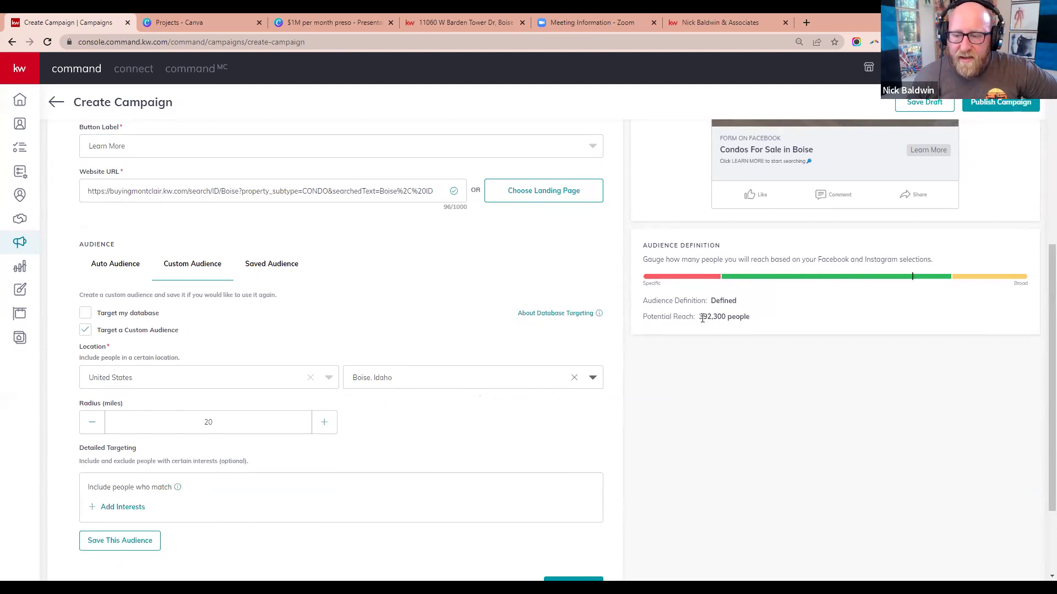
drag(700, 318, 761, 320)
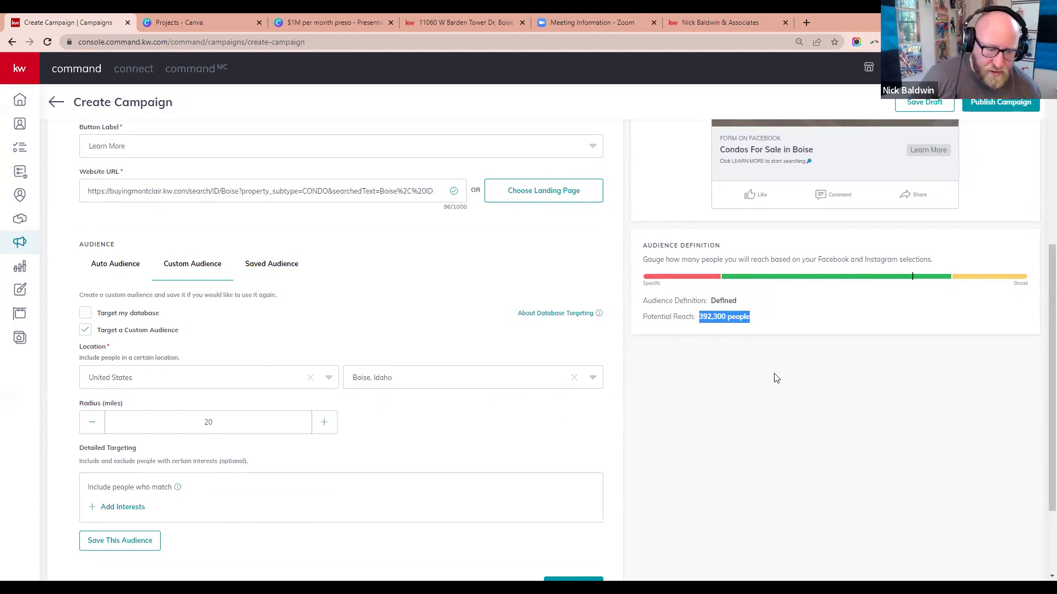
Increase the targeting radius around Boise to 50 miles
double_click(206, 422)
click(319, 430)
click(325, 424)
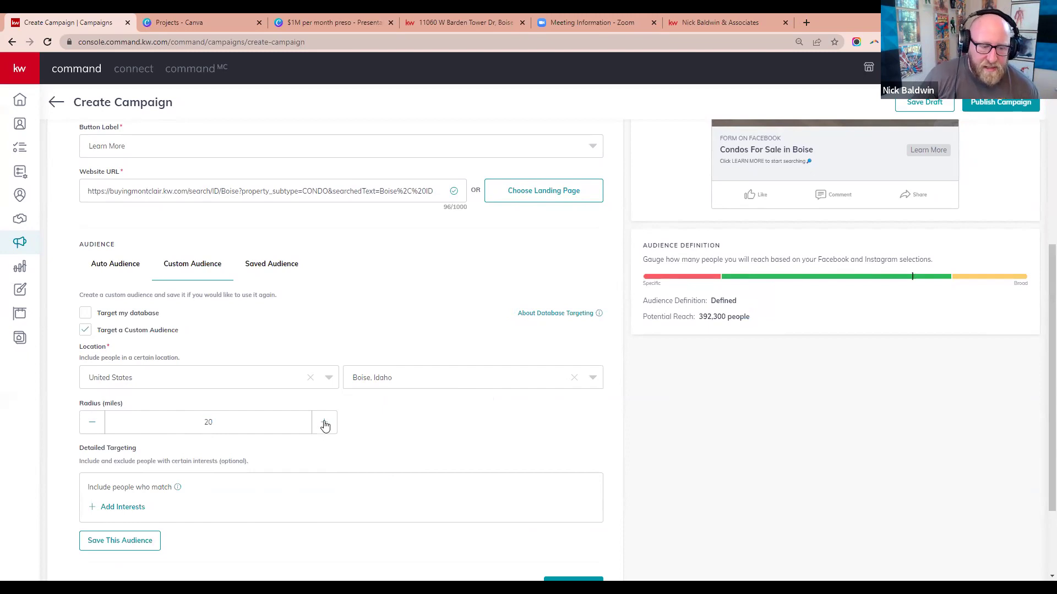
click(325, 424)
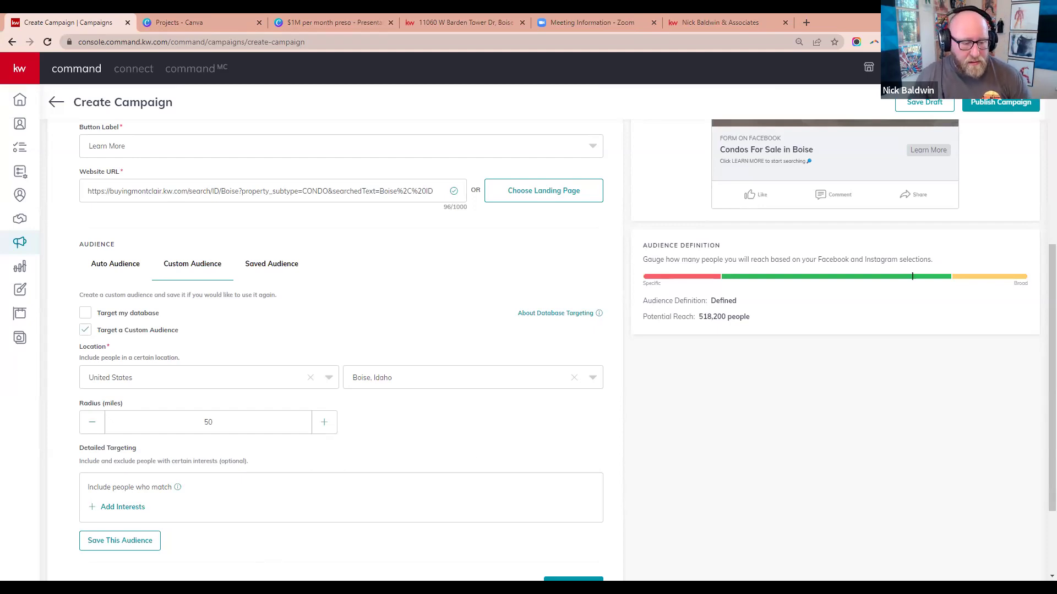
Lower the Boise radius from 50 to 30 miles, for 460,500 potential reach
click(93, 424)
click(94, 424)
click(93, 423)
click(93, 424)
click(93, 424)
click(93, 424)
click(93, 424)
click(94, 423)
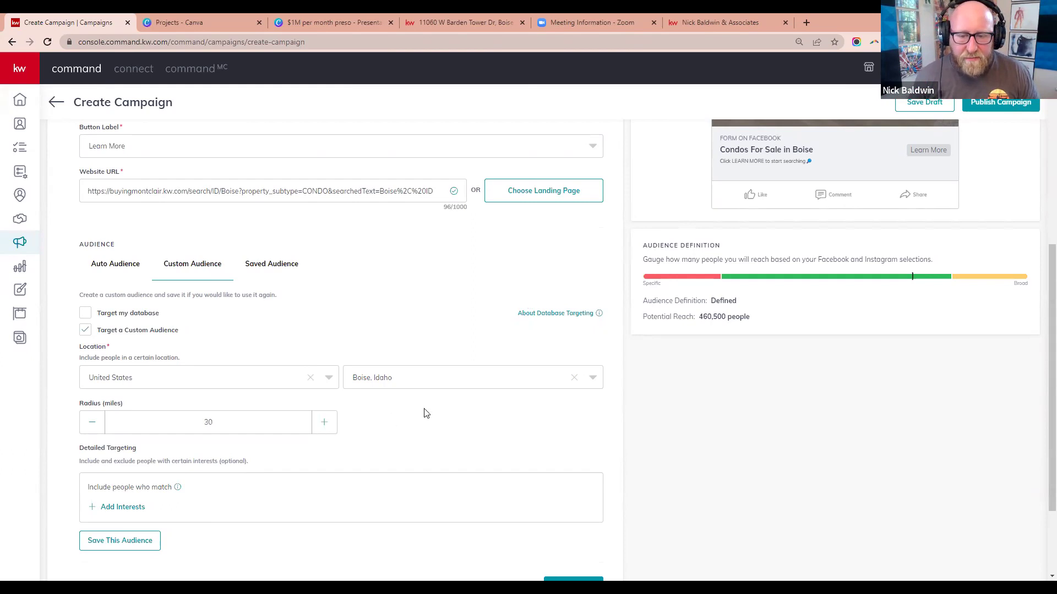
scroll(358, 446, down, 2)
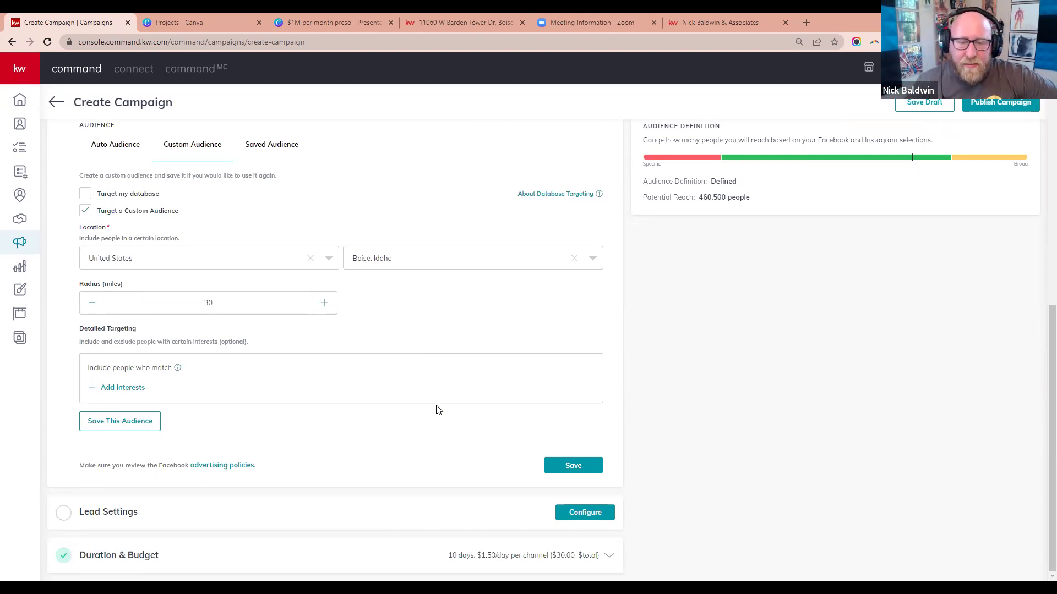
click(807, 23)
Load agent.kw.com/command in the new tab and go to the Referrals map
text(a)
key(Return)
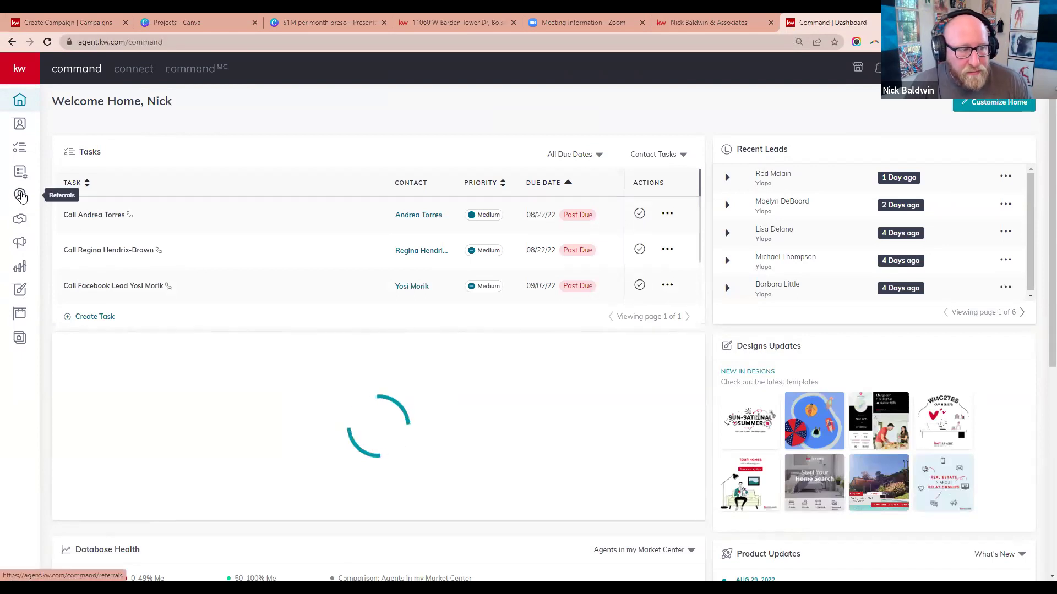
click(22, 196)
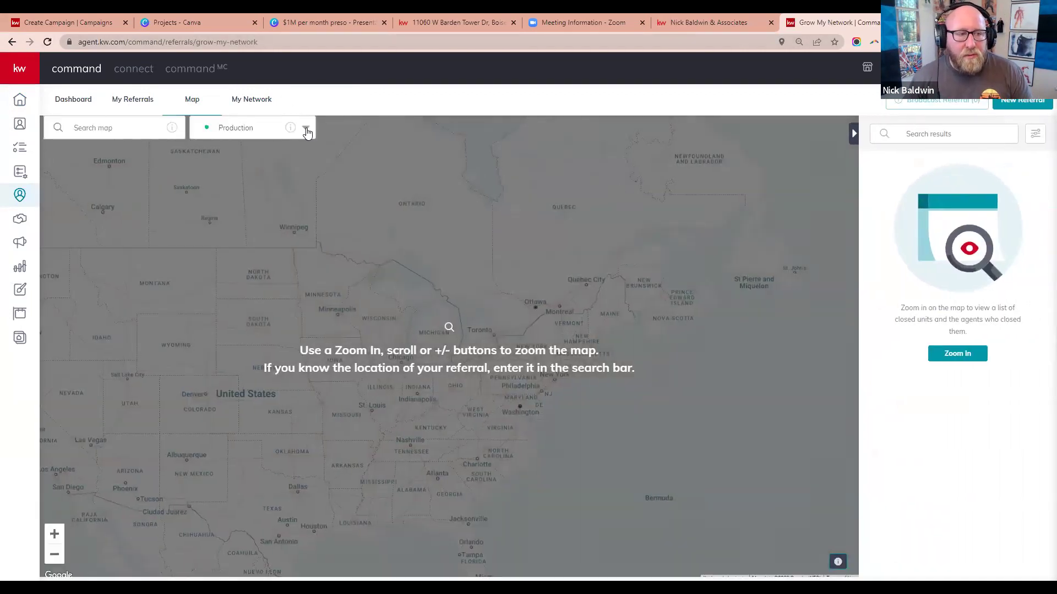
Switch the map layer to Referral Patterns
click(305, 130)
click(305, 130)
click(305, 130)
double_click(305, 131)
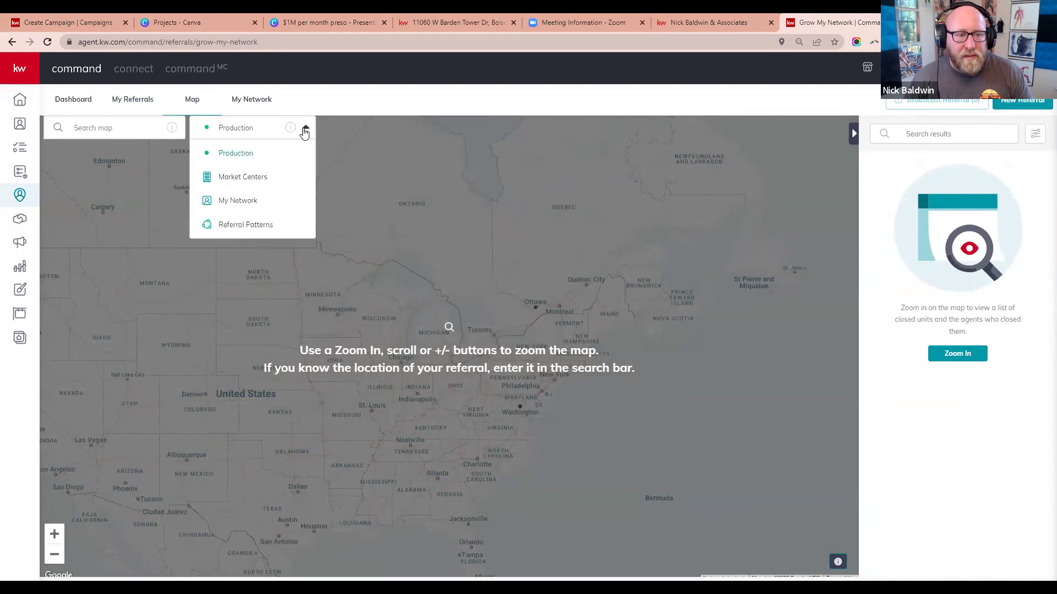
click(260, 225)
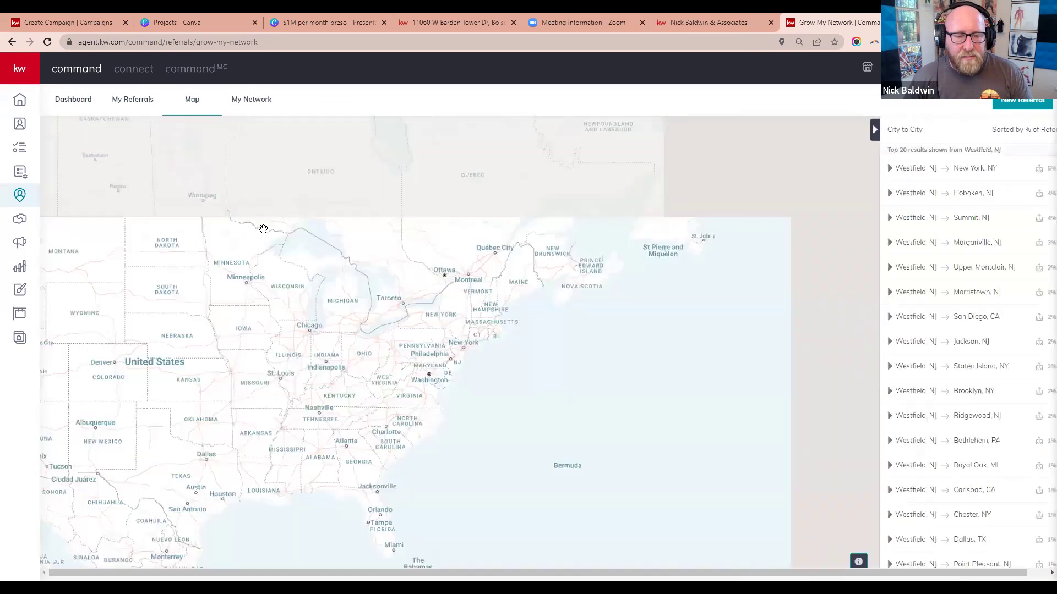
Center the map on Boise, ID and show its received referrals
drag(134, 133, 74, 128)
mouse_move(167, 125)
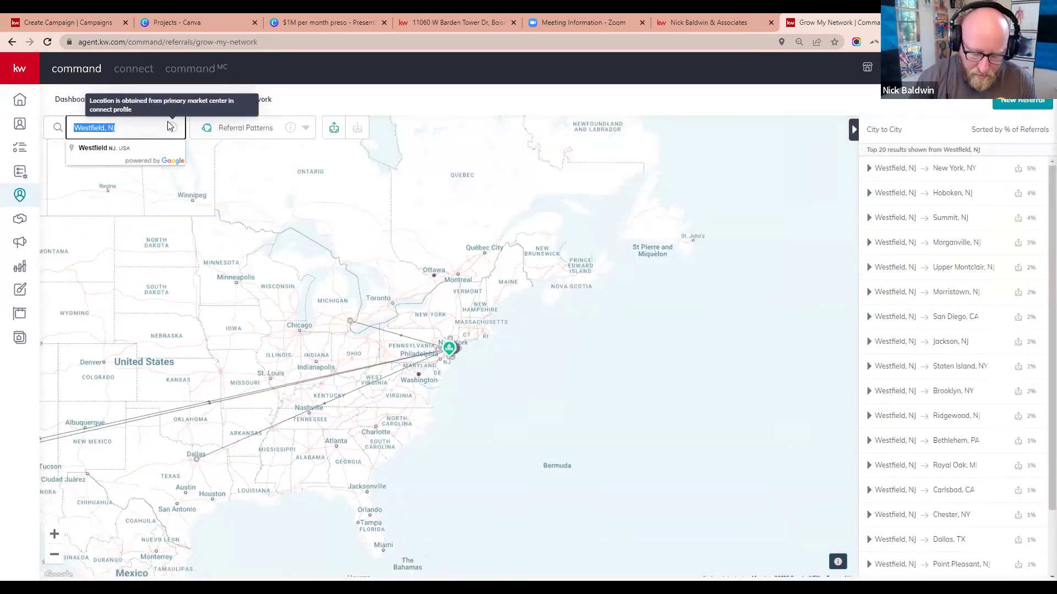
text(boise)
click(117, 148)
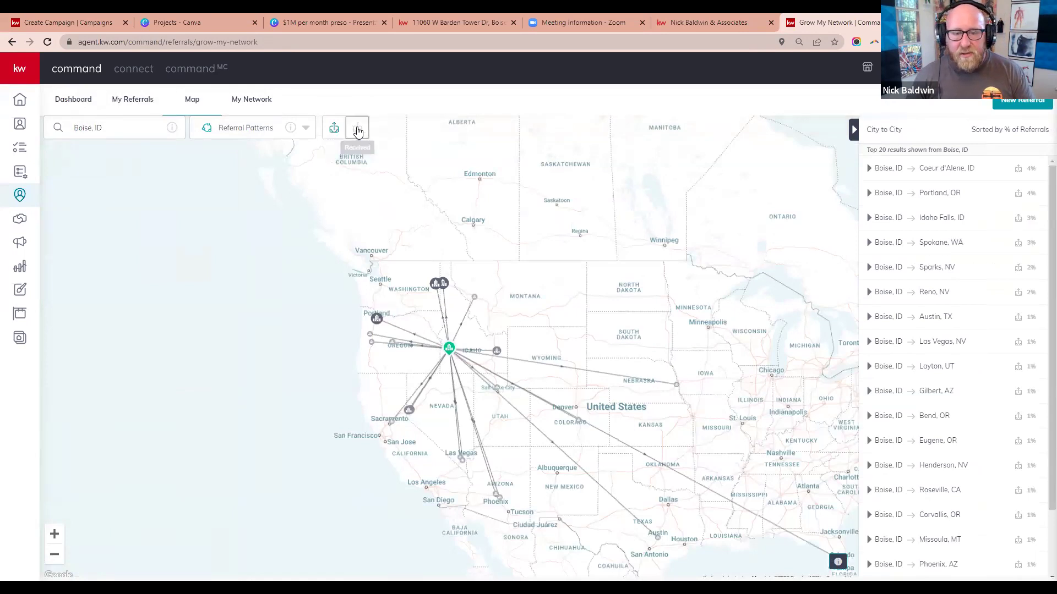
click(358, 128)
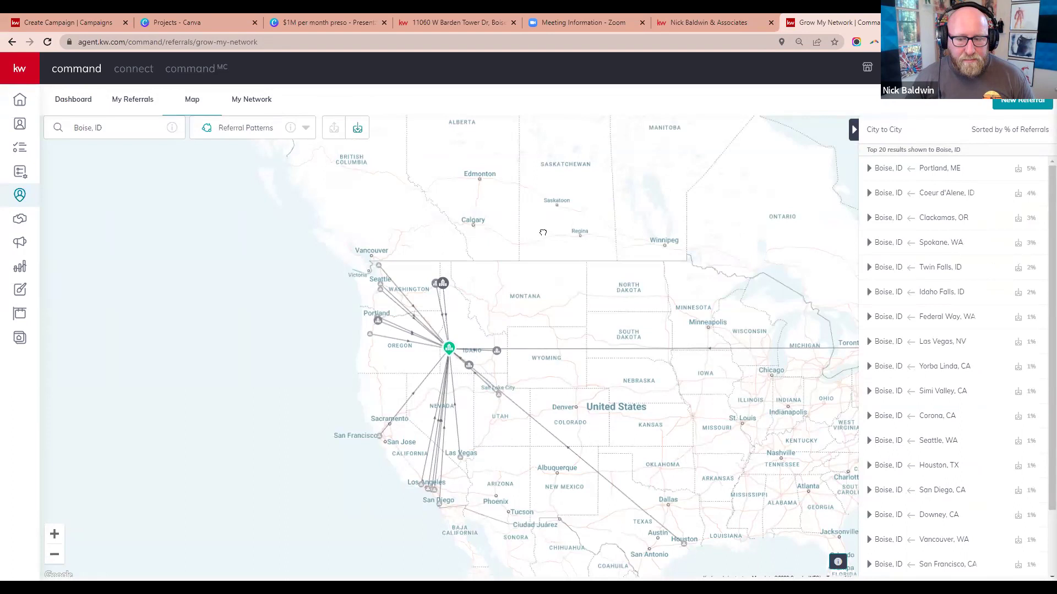
drag(543, 232, 317, 191)
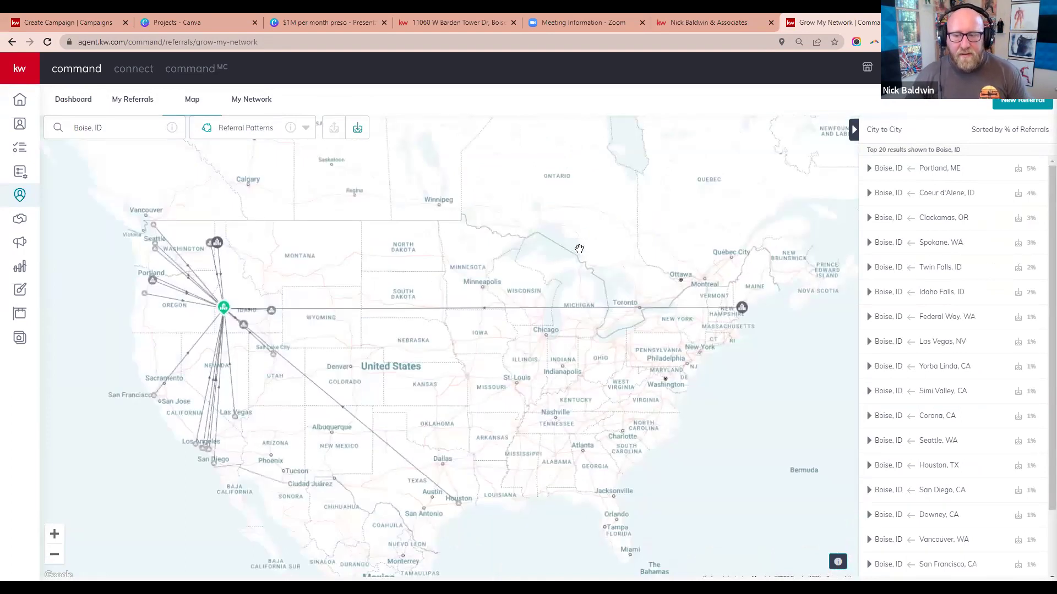
Inspect the Portland, ME referral marker, then return to the Create Campaign tab
mouse_move(742, 309)
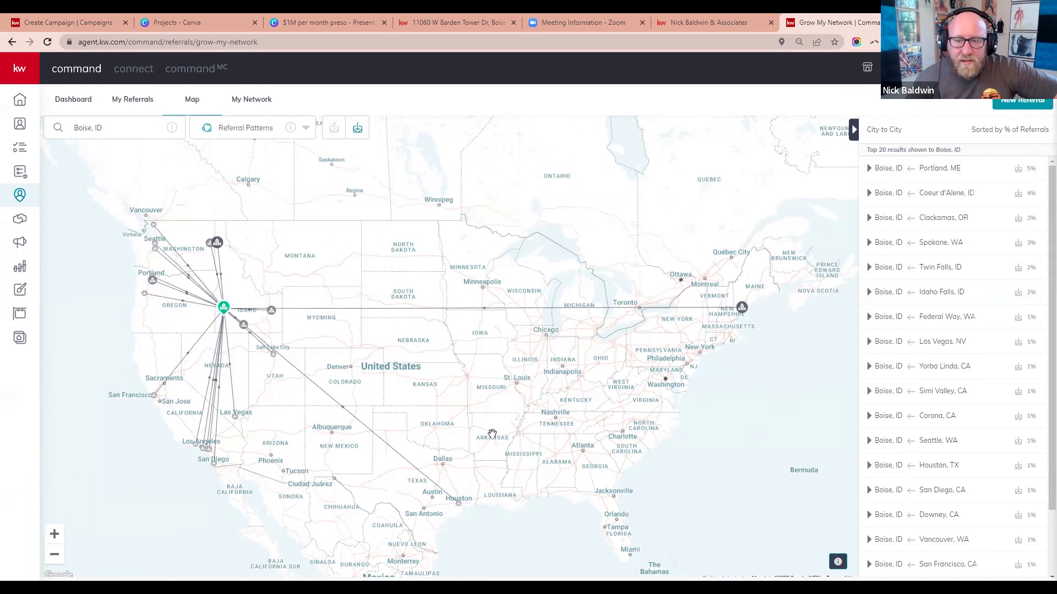
mouse_move(742, 310)
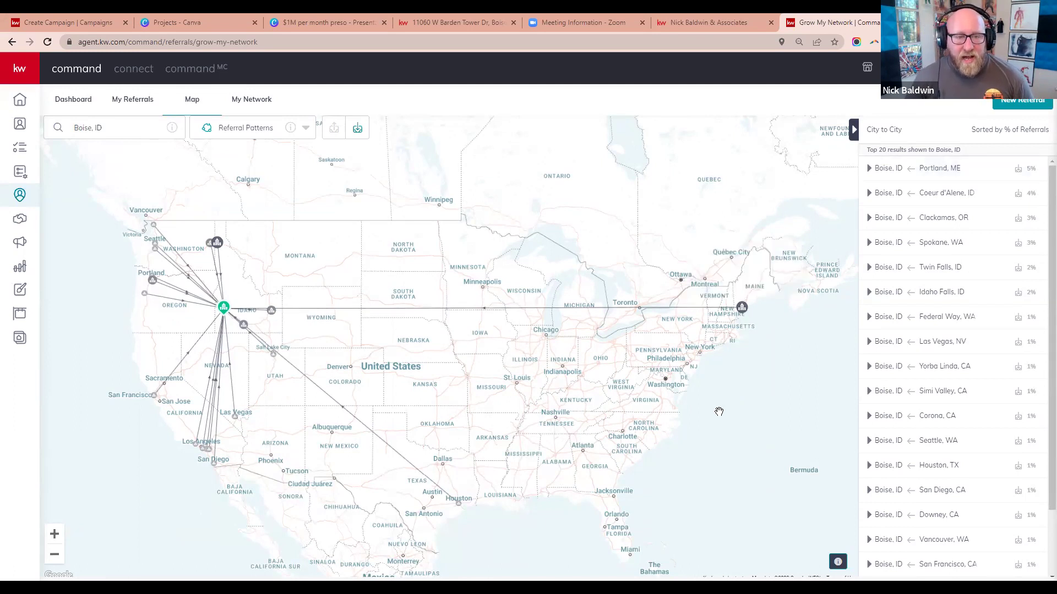
click(95, 25)
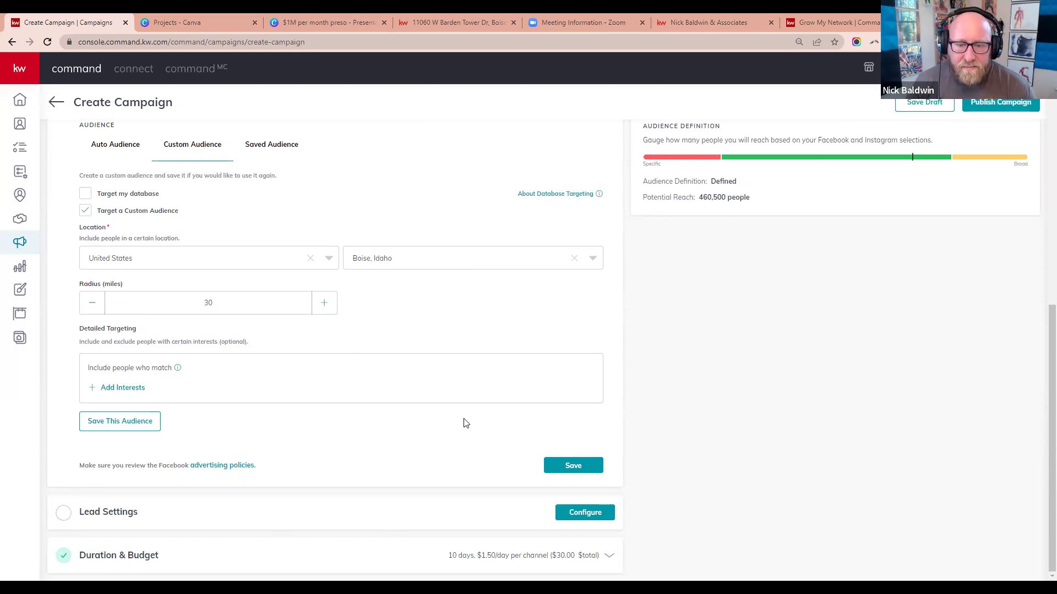
Add Real estate investing, Finance, Mortgage loans, Mortgage calculator and Mortgage insurance interests
click(123, 388)
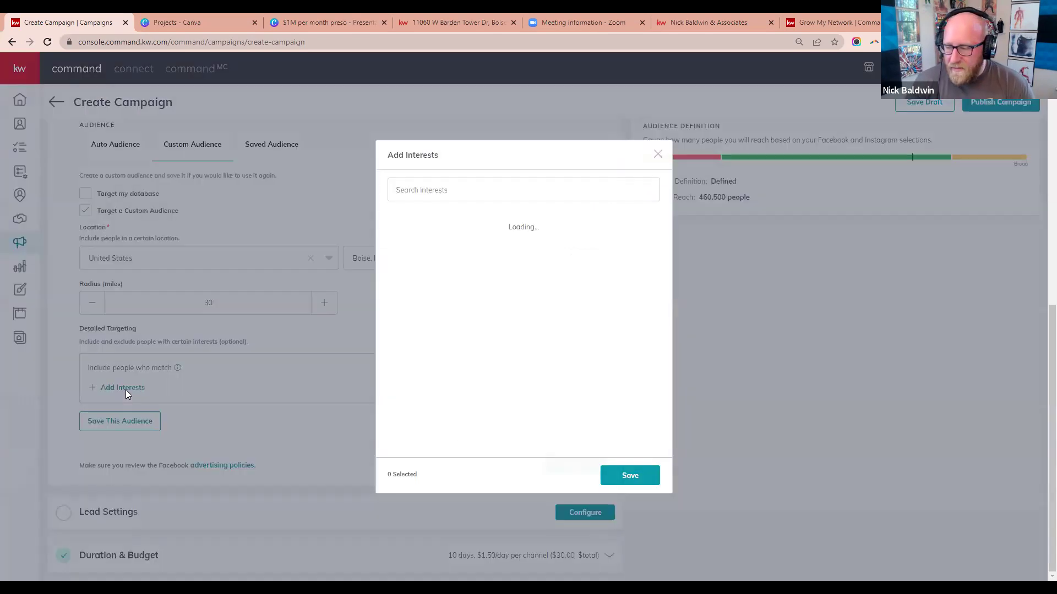
click(450, 190)
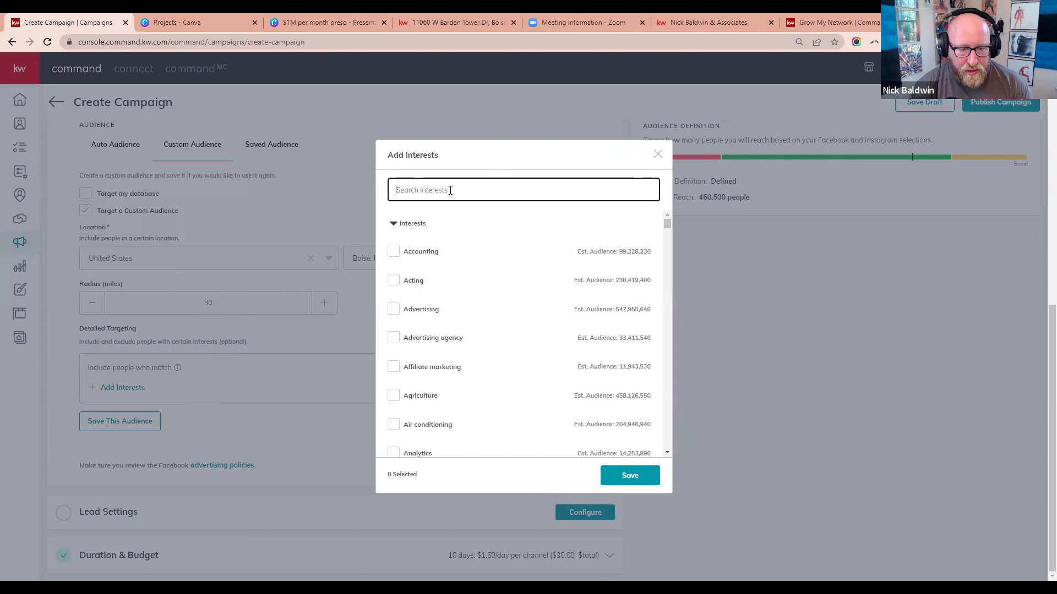
text(real estate)
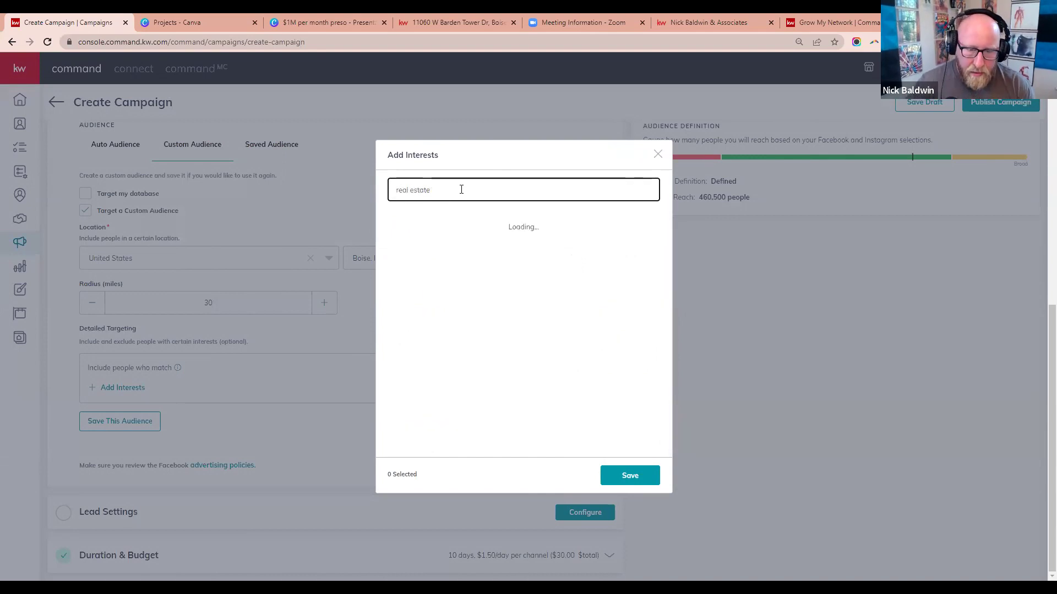
click(394, 224)
triple_click(452, 188)
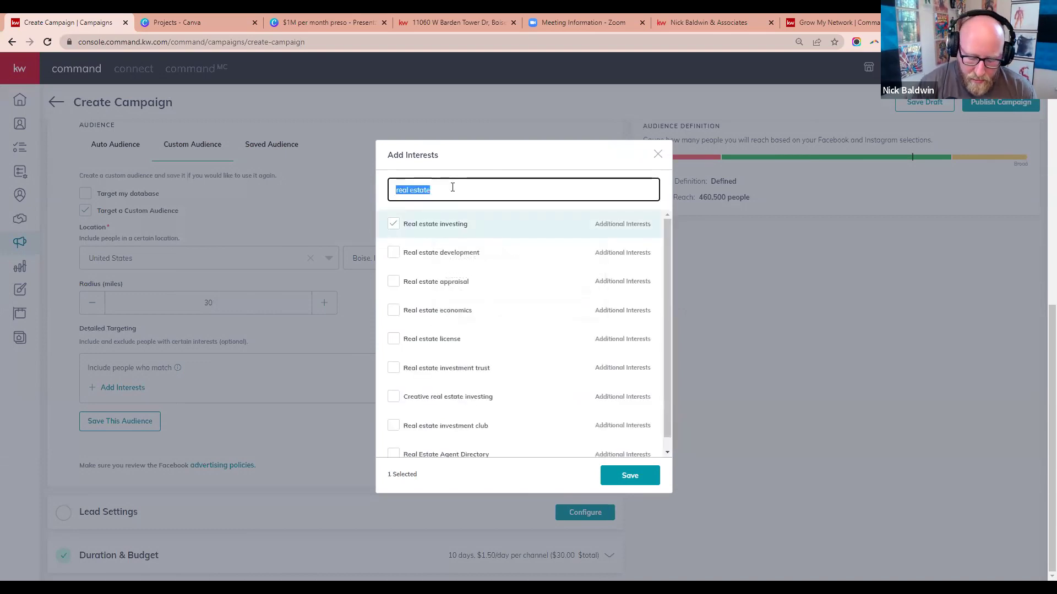
text(finance)
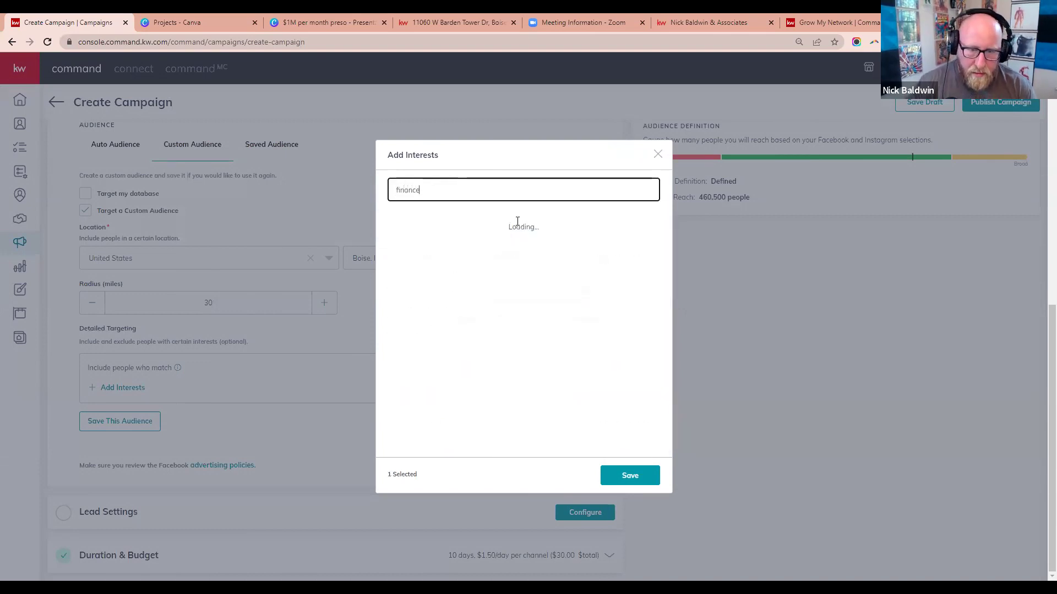
click(393, 224)
triple_click(439, 190)
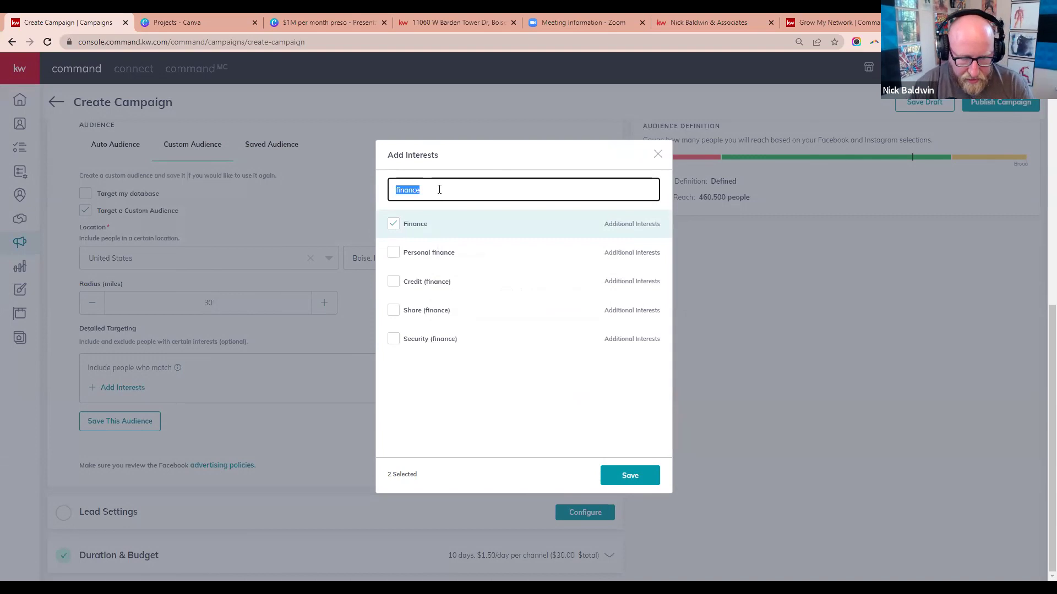
text(mortgage)
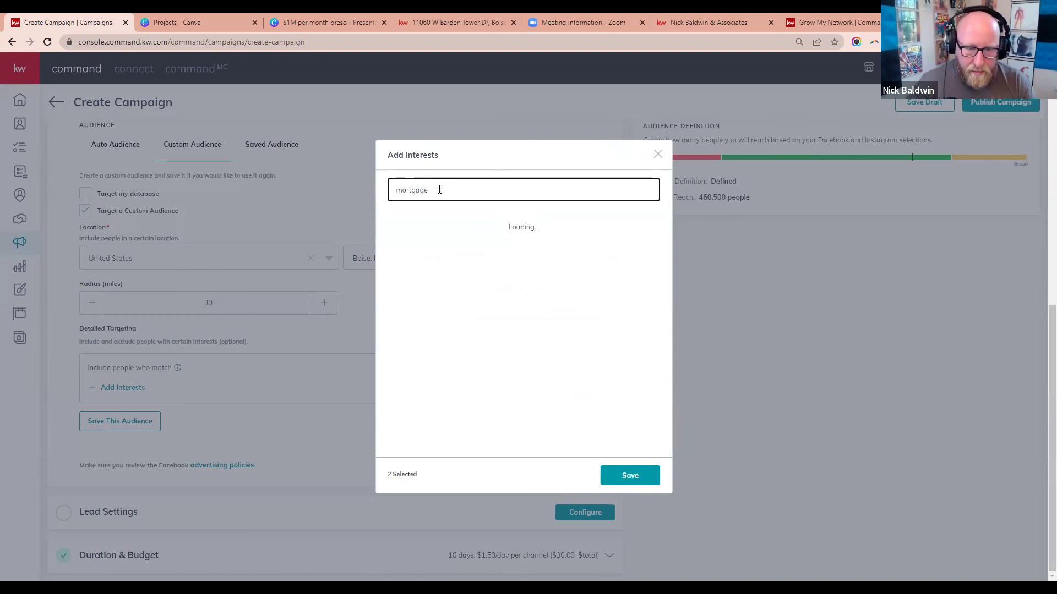
click(393, 225)
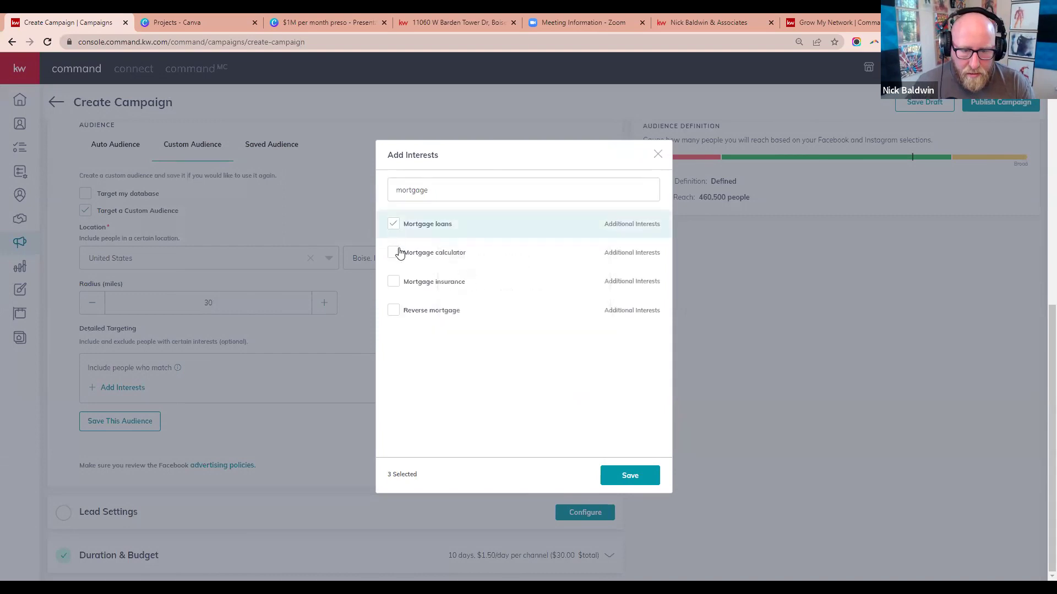
click(394, 253)
click(394, 282)
Add Pre-qualification (lending), Moving company and For sale by owner interests
double_click(430, 191)
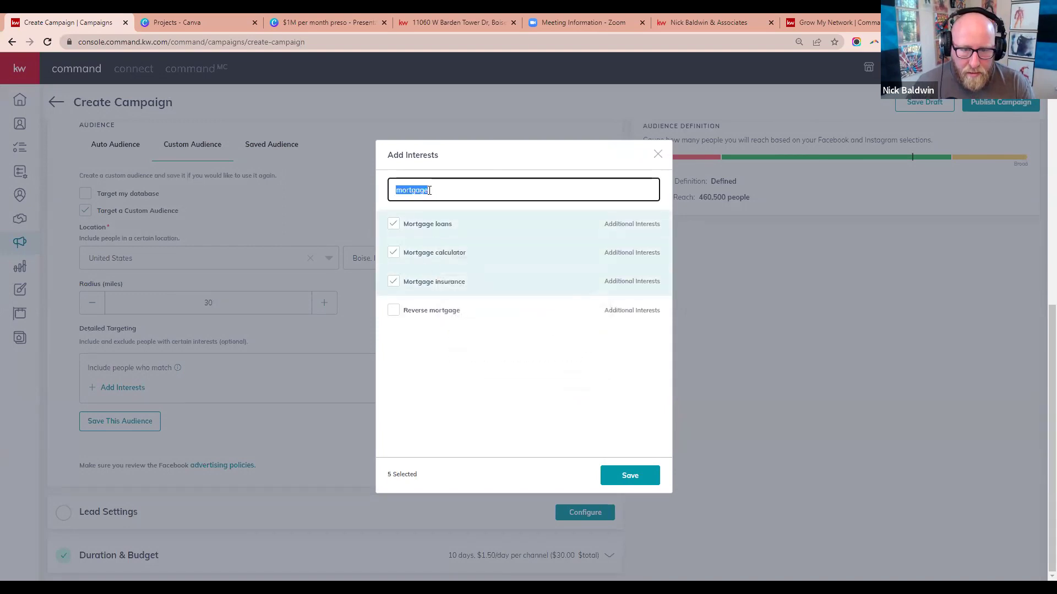
text(pre-)
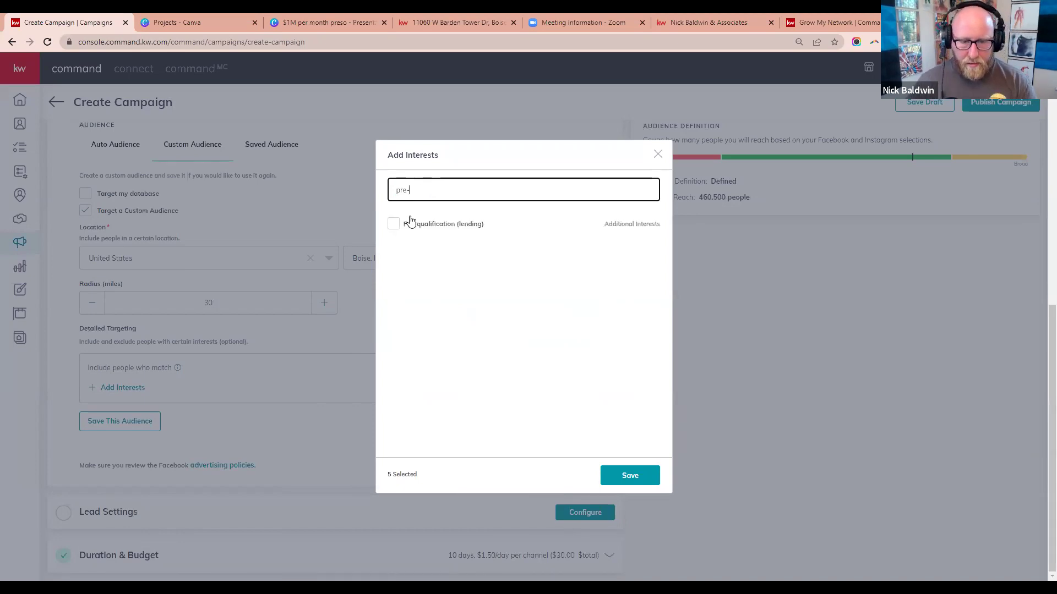
click(394, 223)
double_click(419, 191)
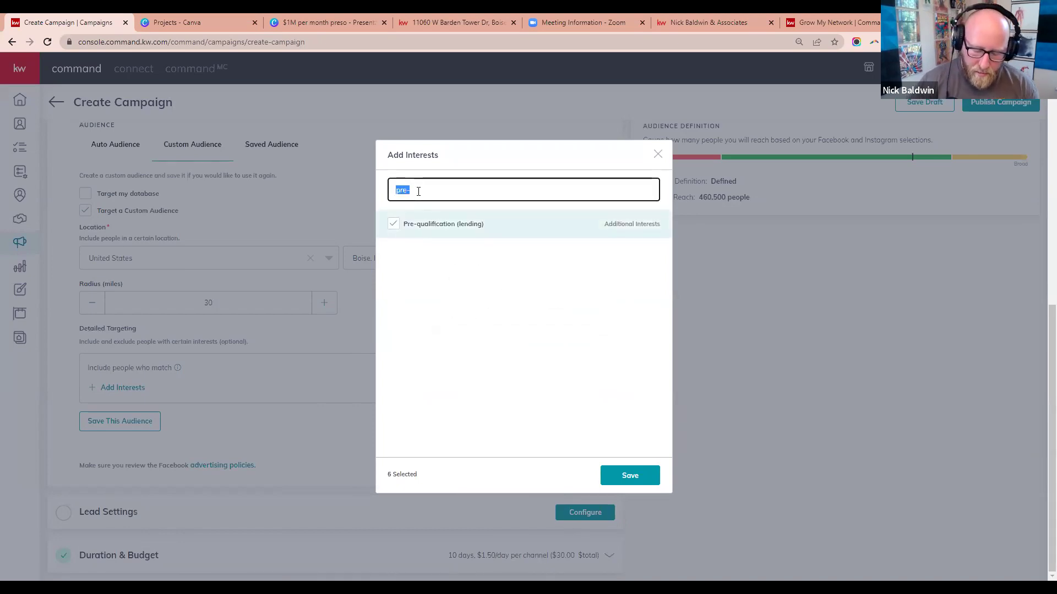
text(moving)
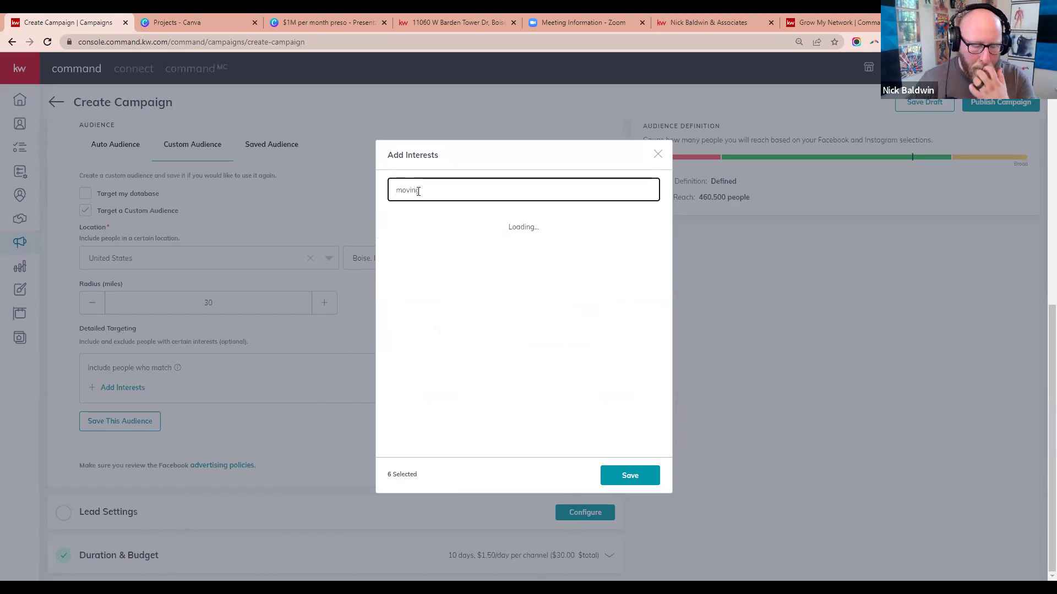
click(393, 223)
double_click(424, 191)
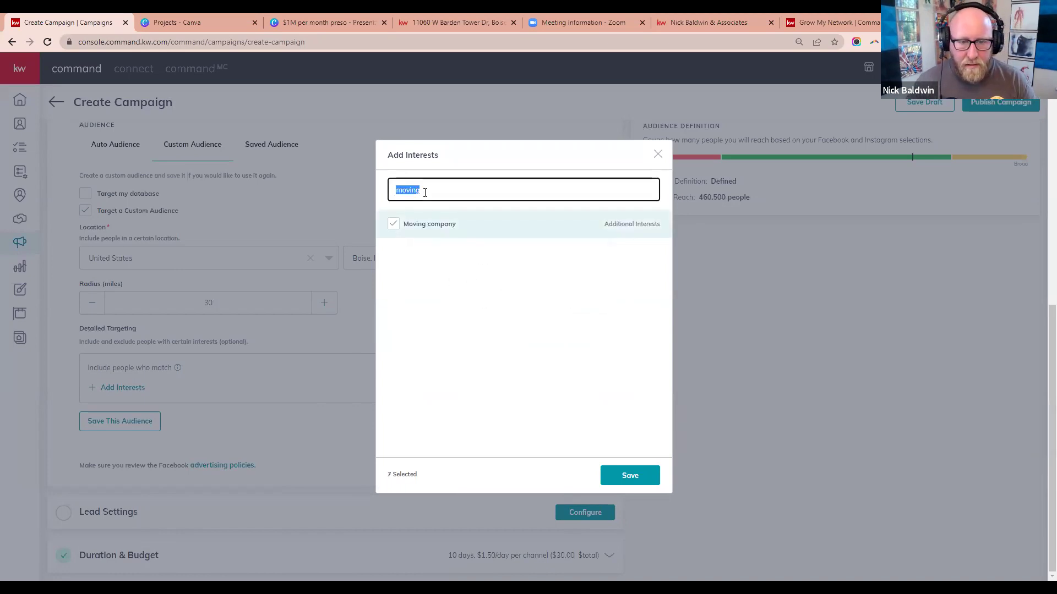
text(for sale)
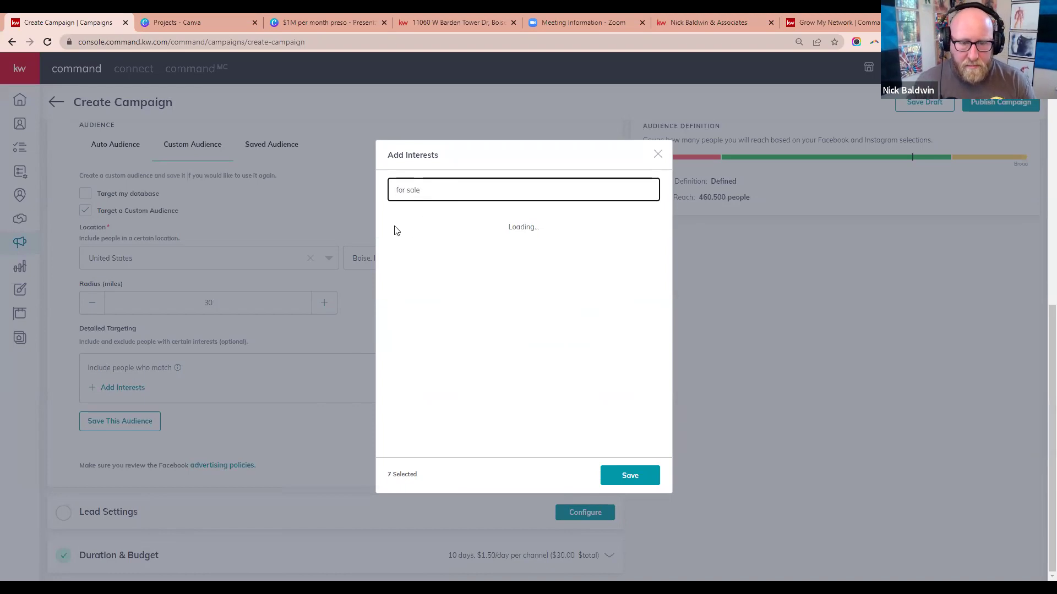
click(393, 224)
Add Home equity, Home equity loan, Home equity line of credit, Loan and First-time buyer, then save
triple_click(414, 191)
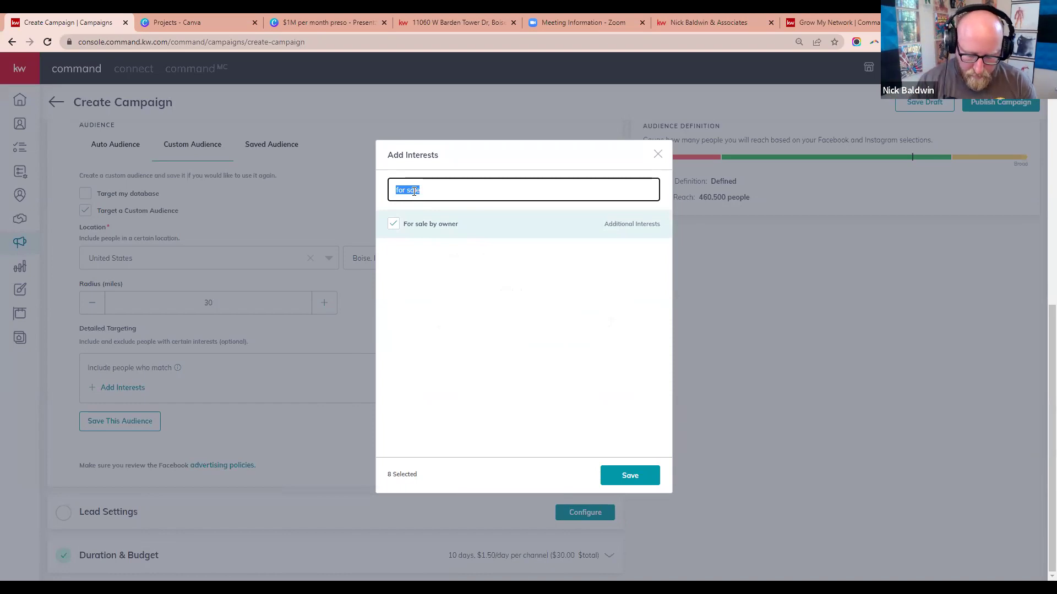
text(home equity)
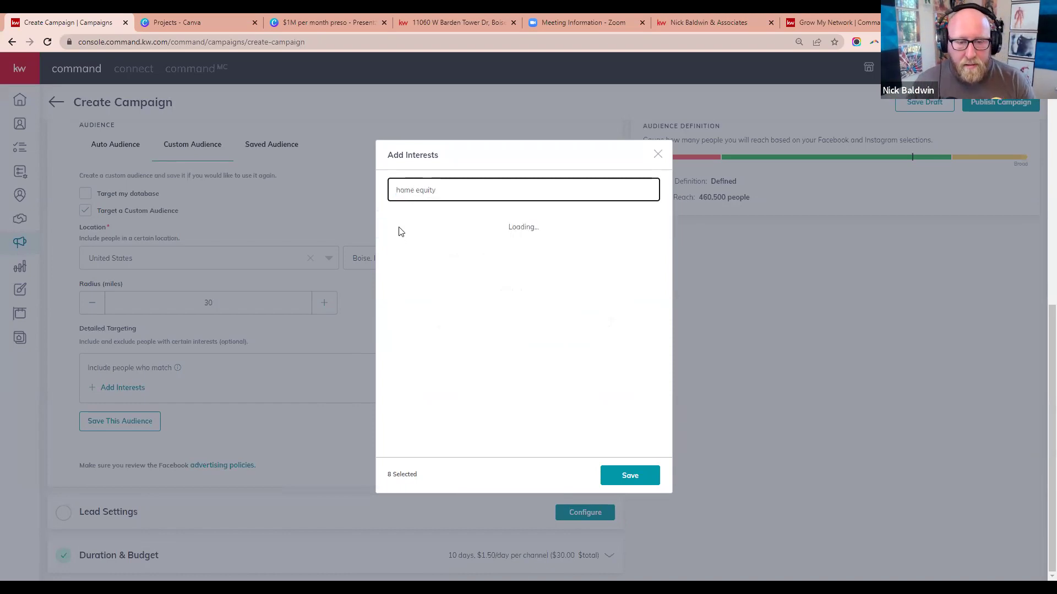
click(393, 224)
click(393, 253)
click(393, 281)
double_click(418, 190)
triple_click(418, 190)
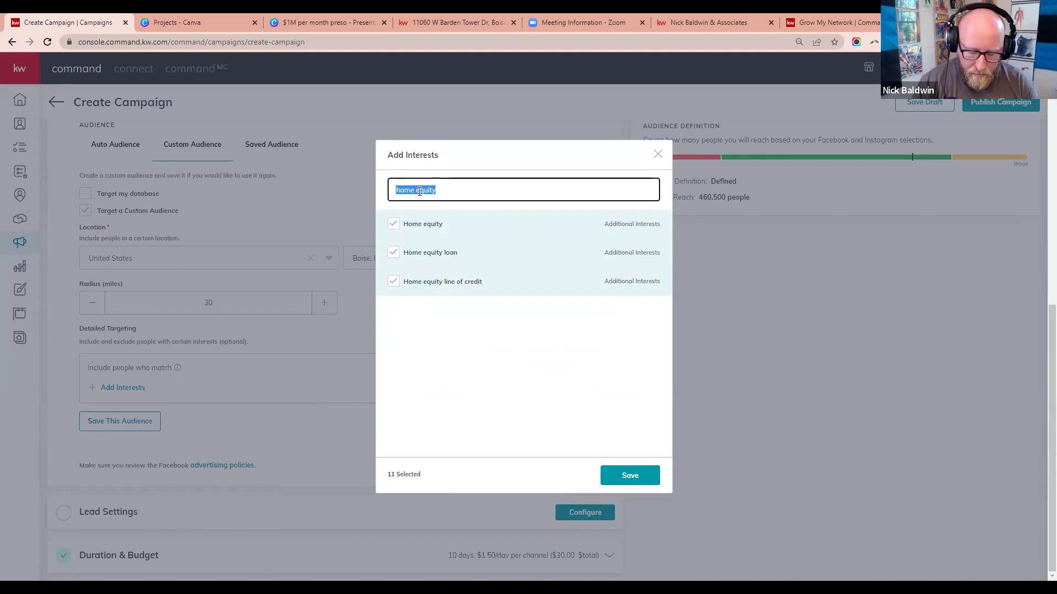
text(loan)
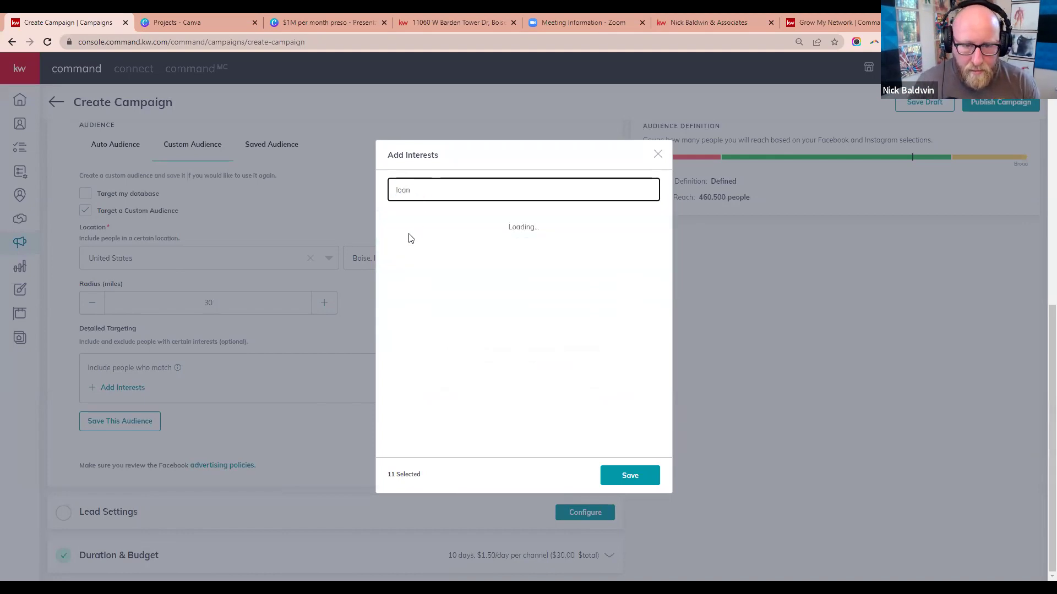
click(392, 224)
double_click(418, 188)
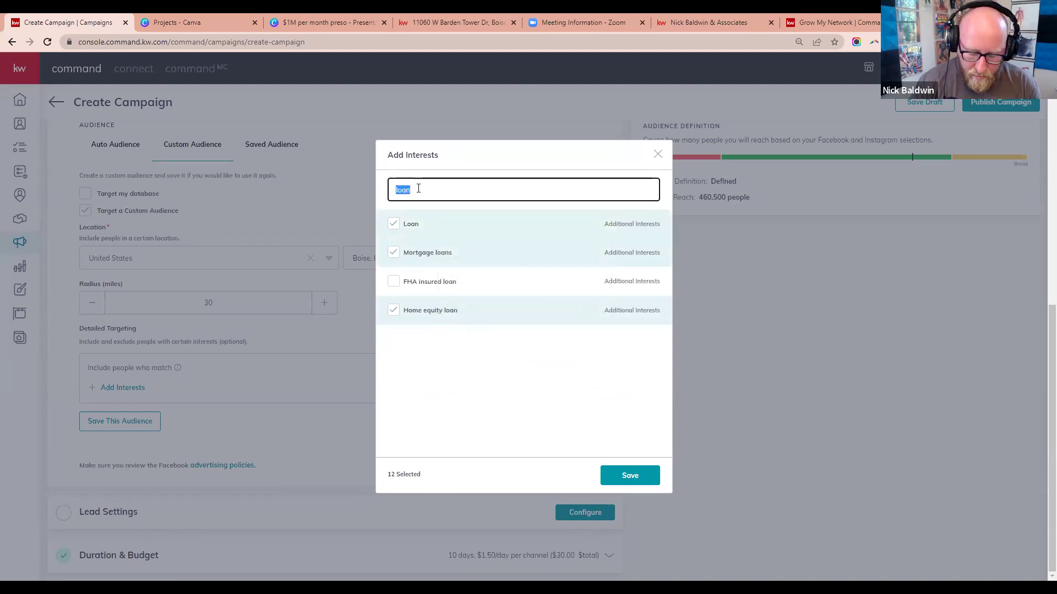
text(first-time)
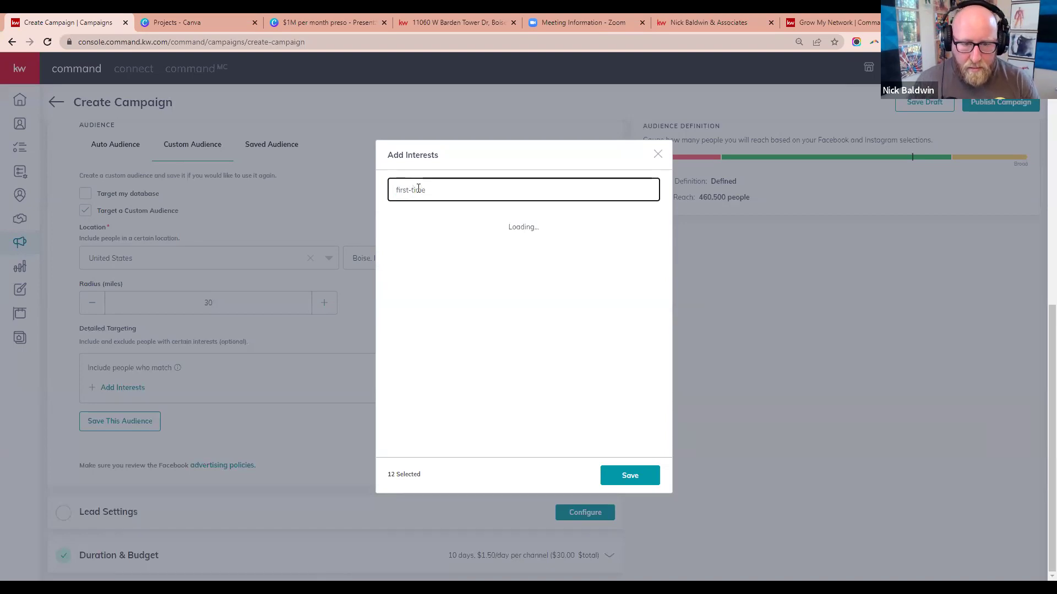
click(393, 224)
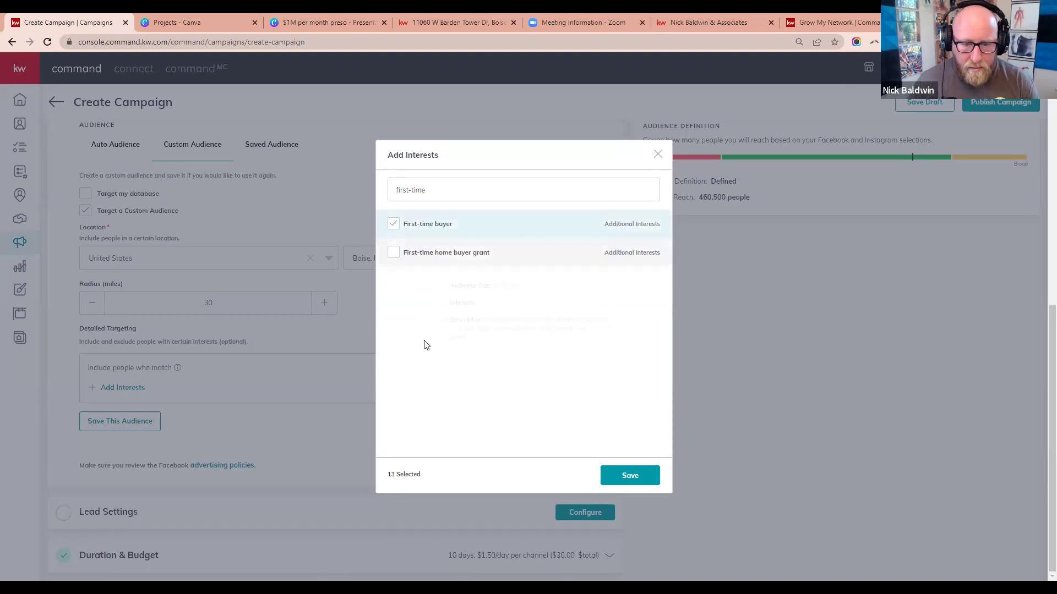
click(644, 476)
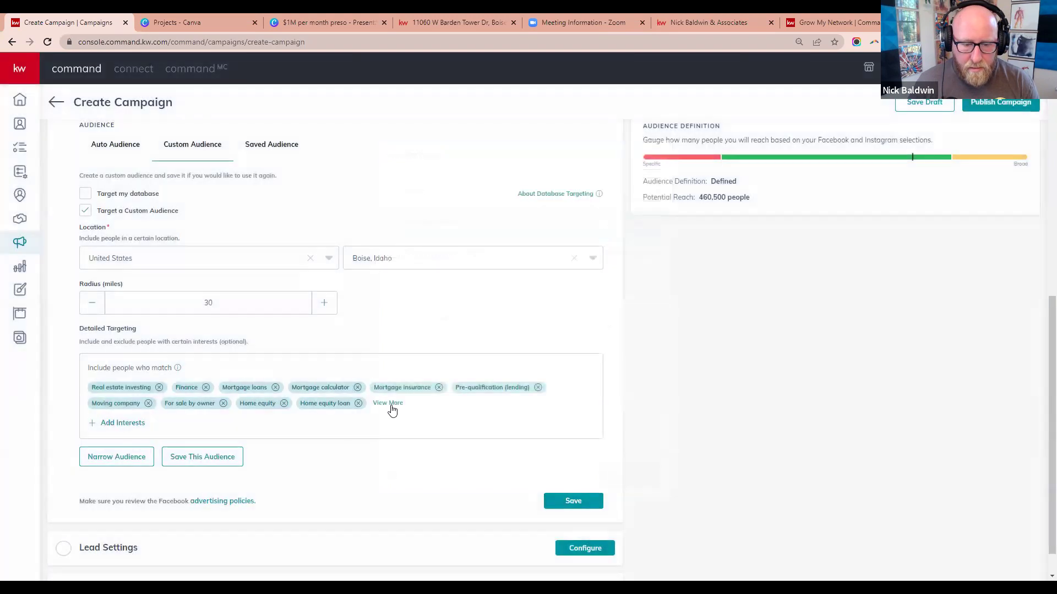
Expand the full list of included interests, then open the Narrow Audience options
click(391, 406)
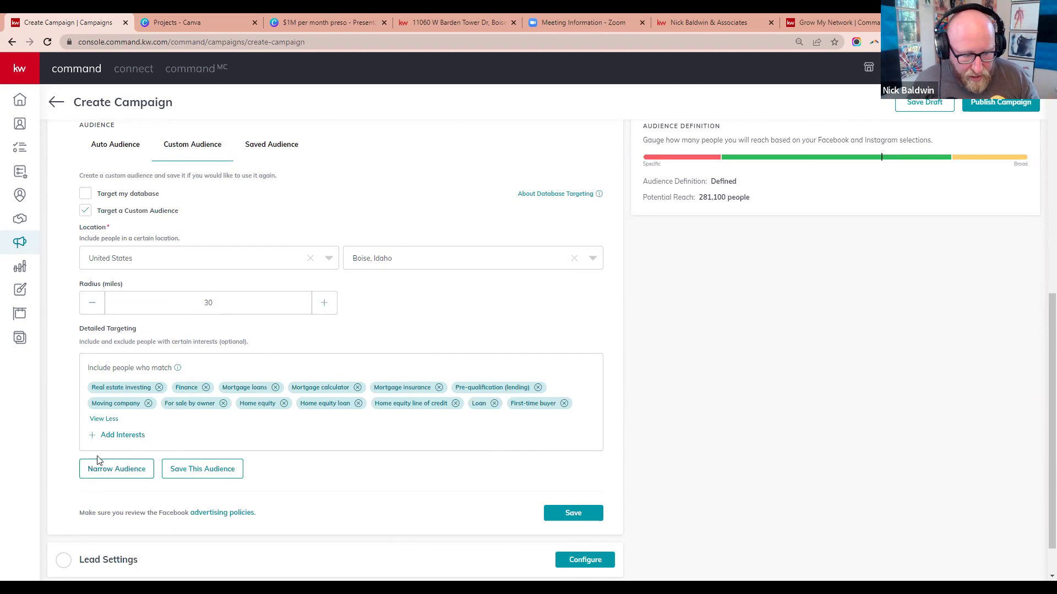
click(125, 469)
Require the audience to also match the Zillow, realtor.com and Condominium interests, then save
click(434, 190)
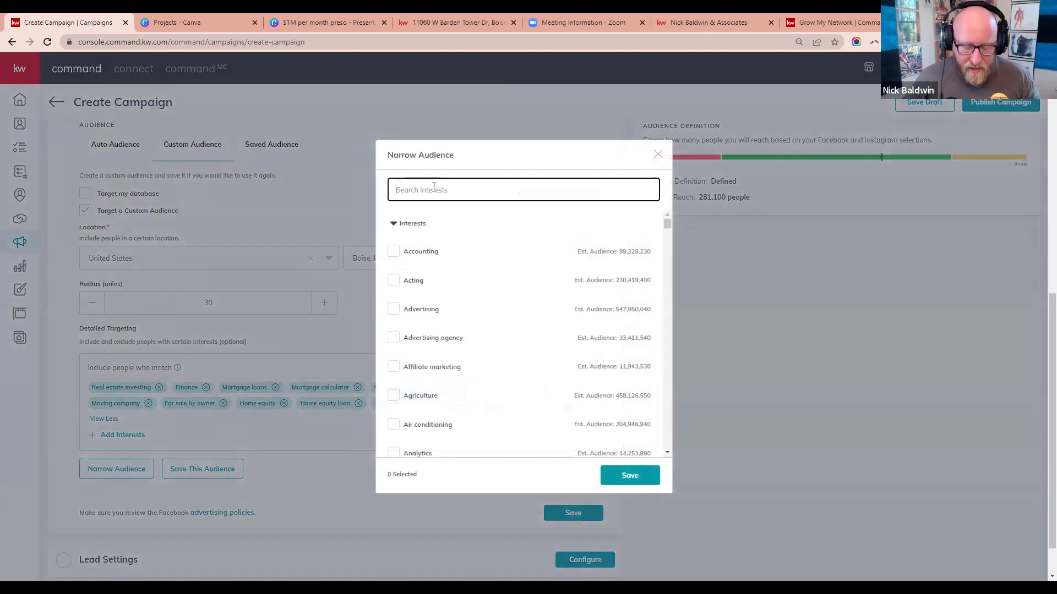
text(zillow)
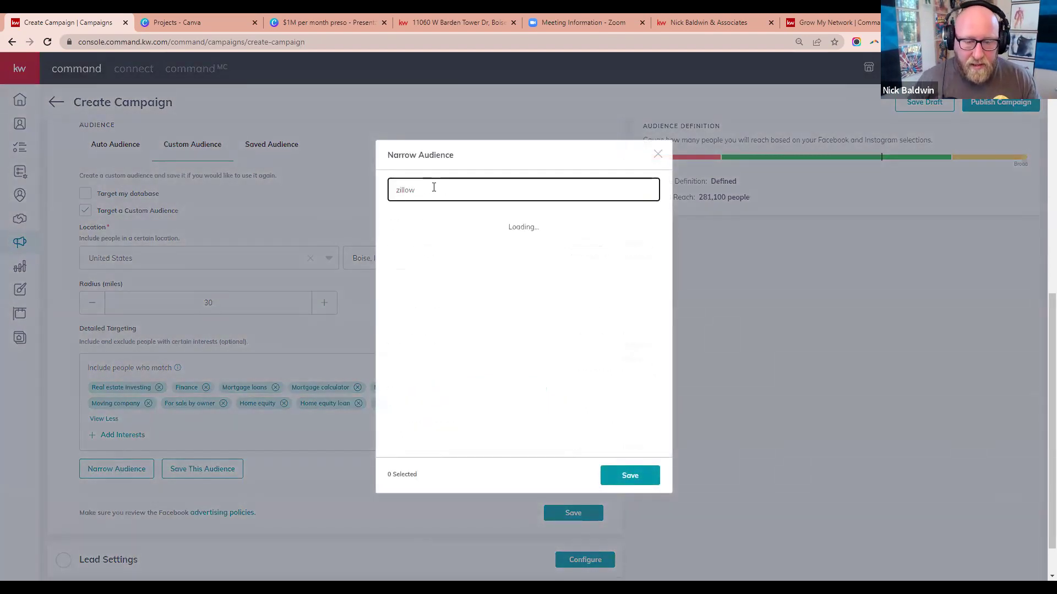
click(393, 224)
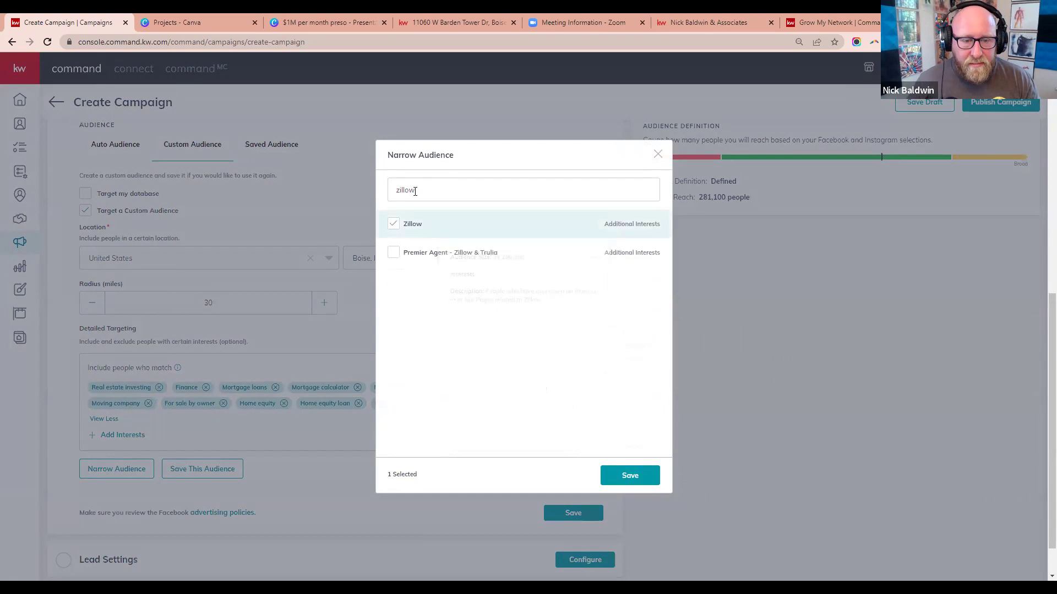
double_click(419, 191)
text(realtor)
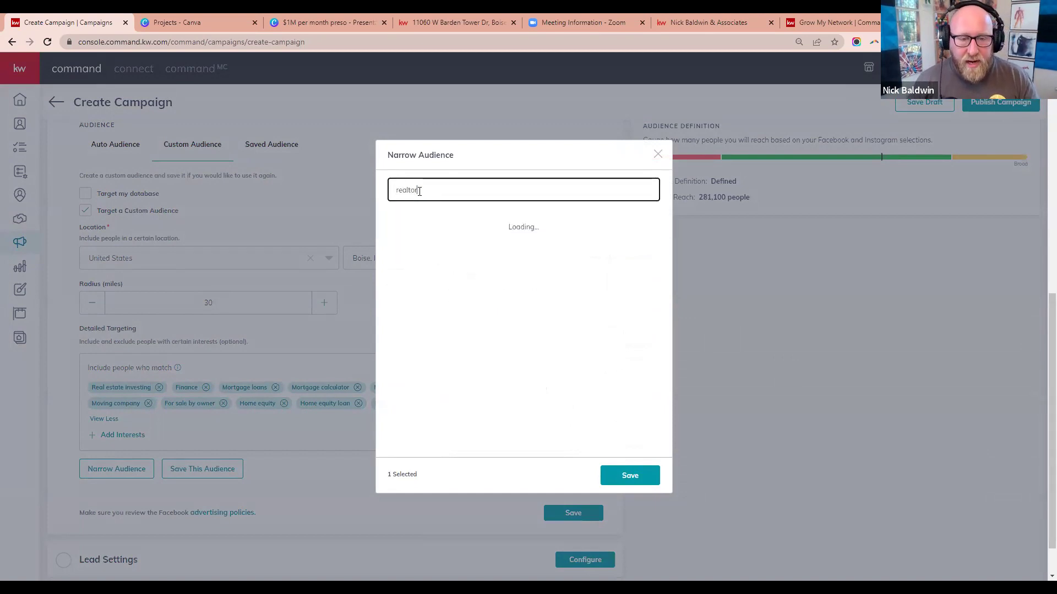
click(394, 224)
double_click(420, 189)
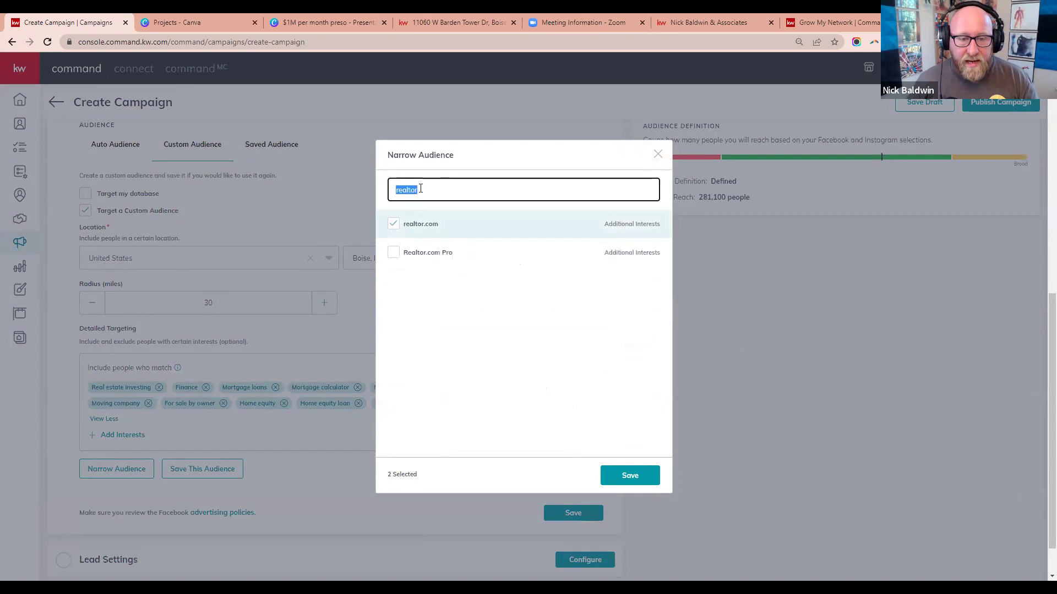
text(co)
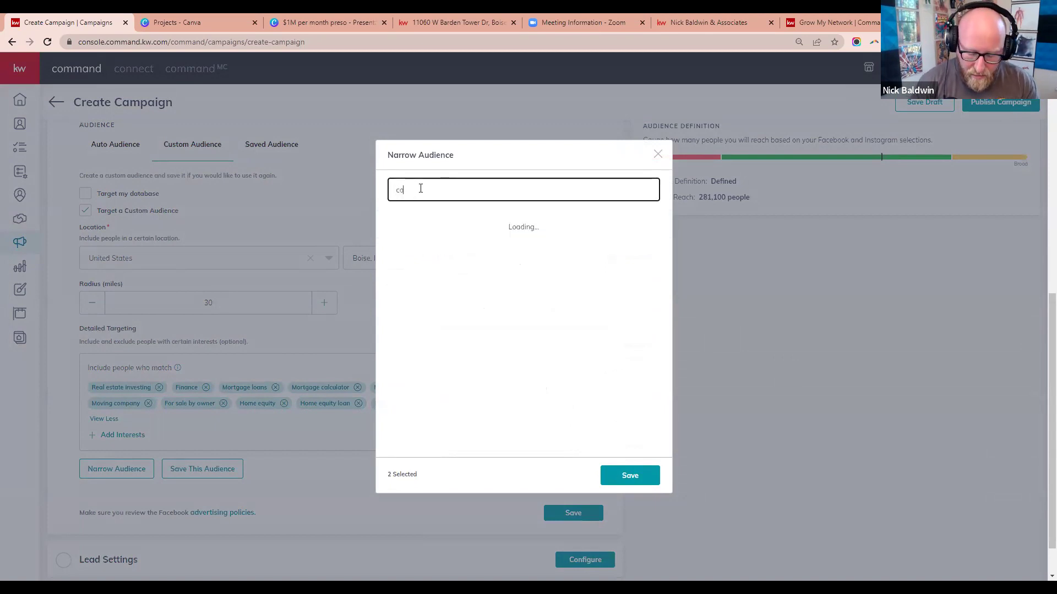
text(ndoninu)
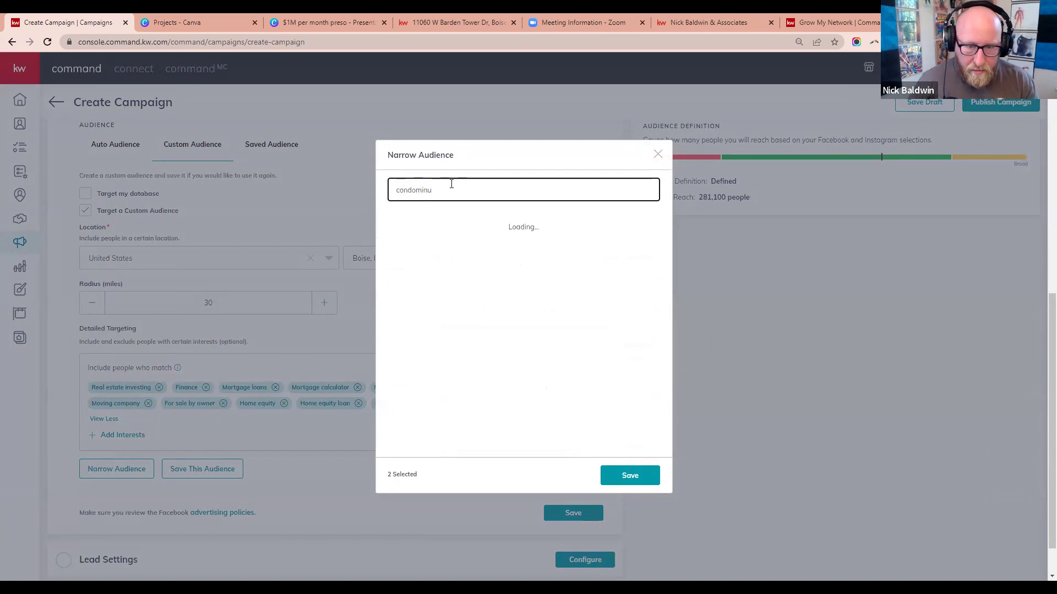
key(BackSpace)
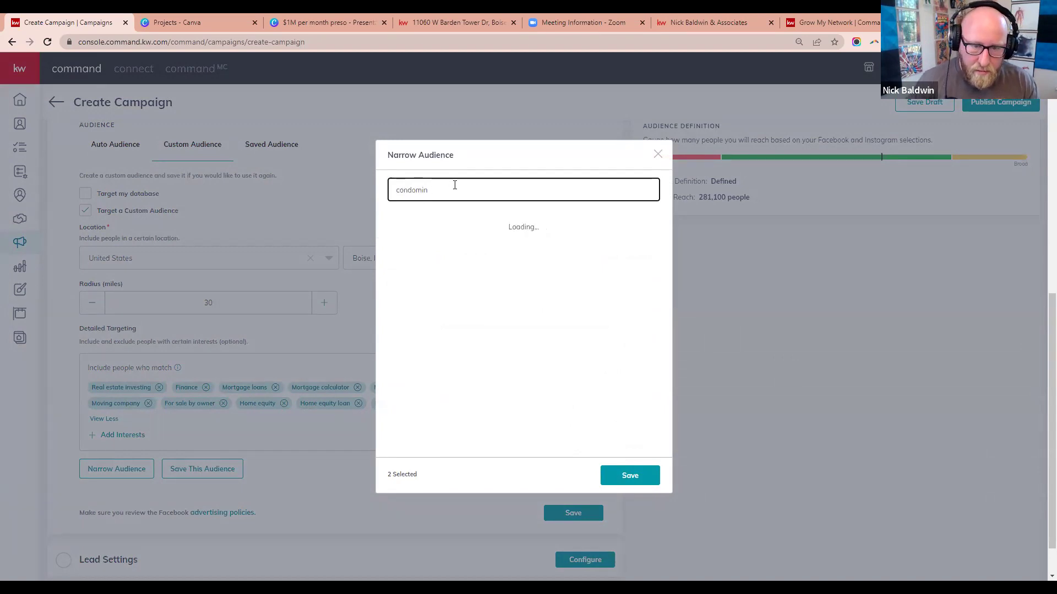
click(394, 224)
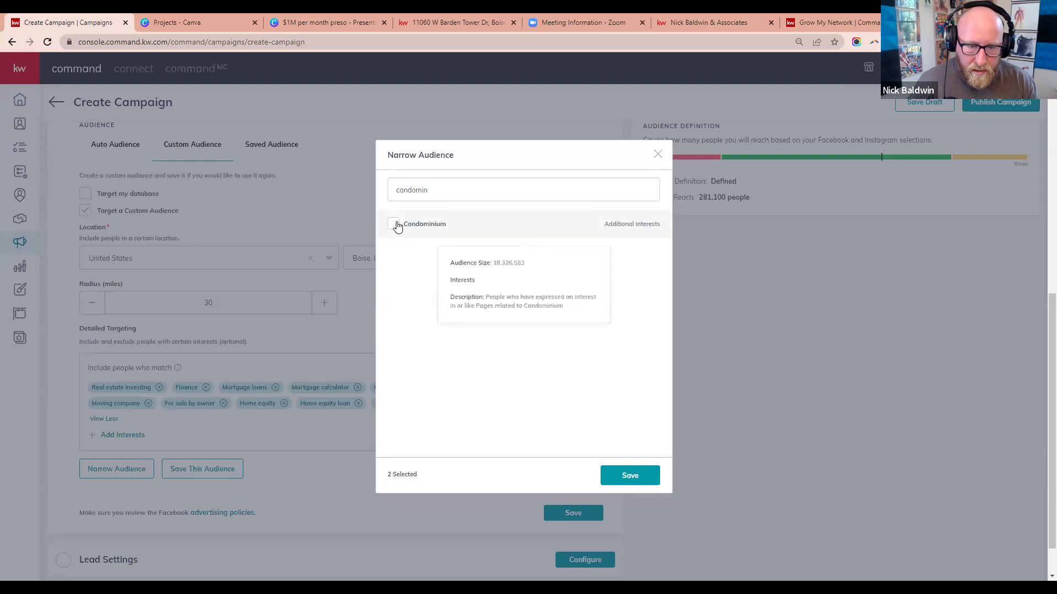
click(628, 476)
Review the detailed targeting interests, such as Real estate investing, Mortgage insurance and Moving company
scroll(650, 458, down, 2)
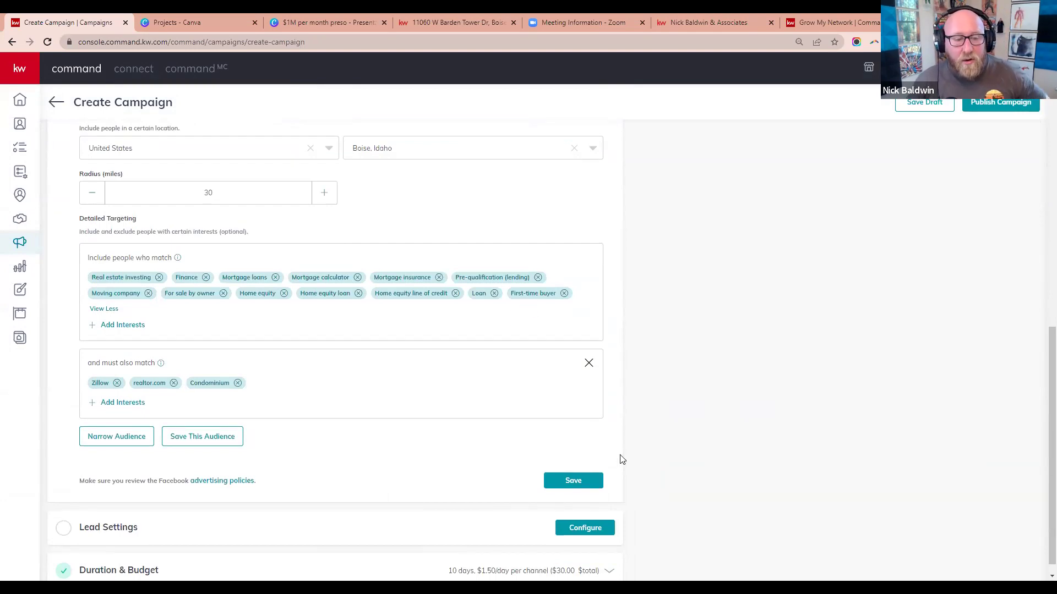
scroll(620, 458, up, 4)
scroll(617, 458, down, 3)
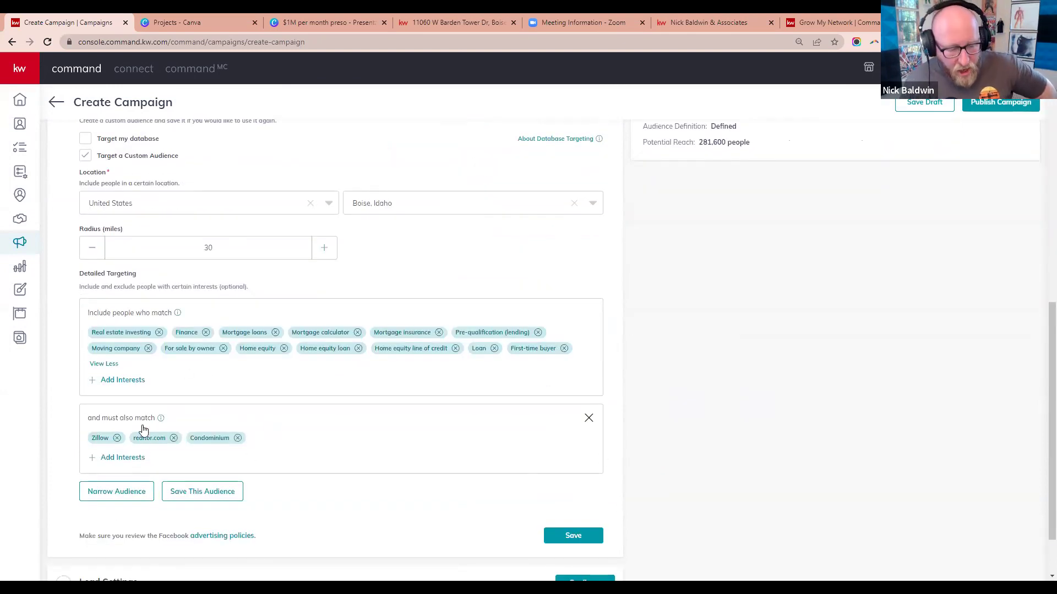
double_click(114, 332)
triple_click(114, 332)
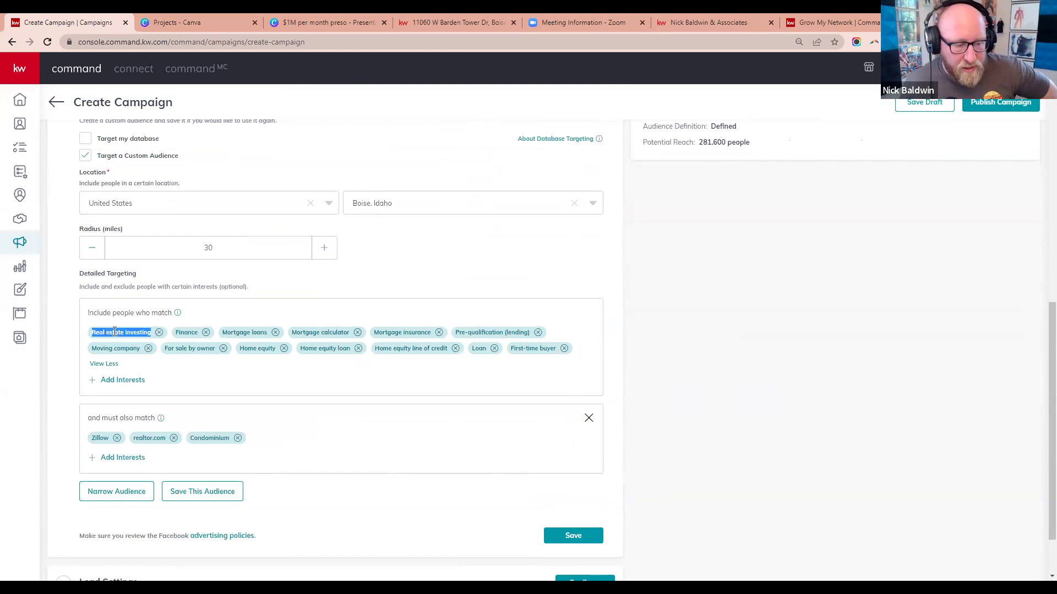
mouse_move(118, 419)
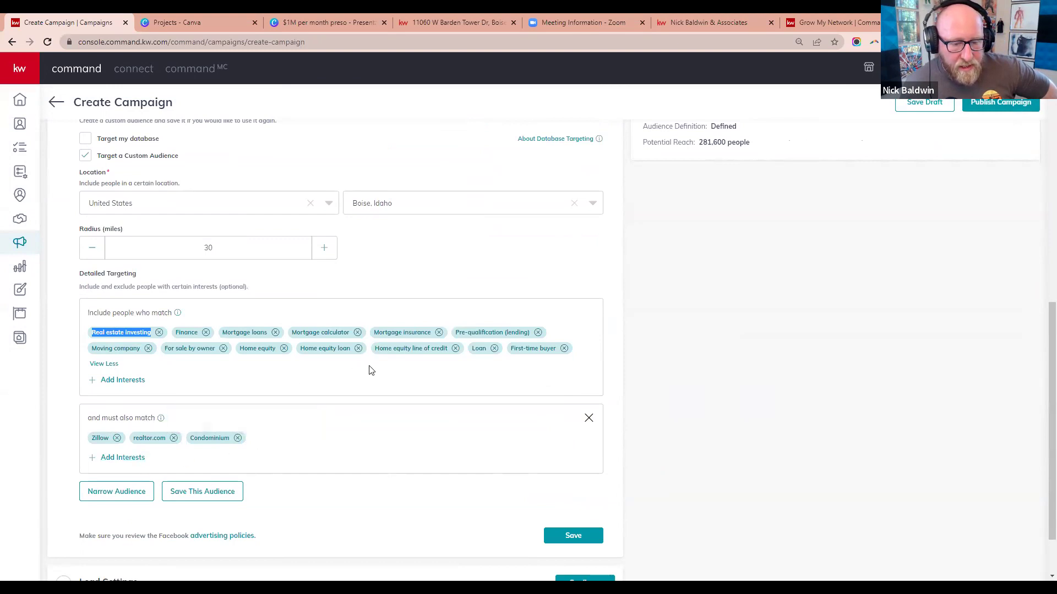
triple_click(404, 332)
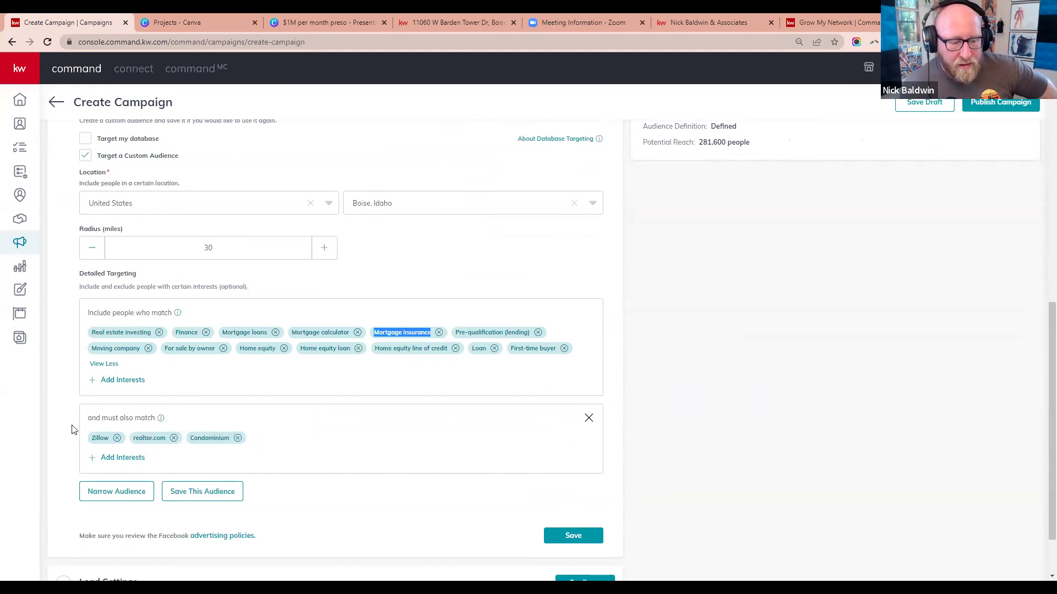
triple_click(109, 348)
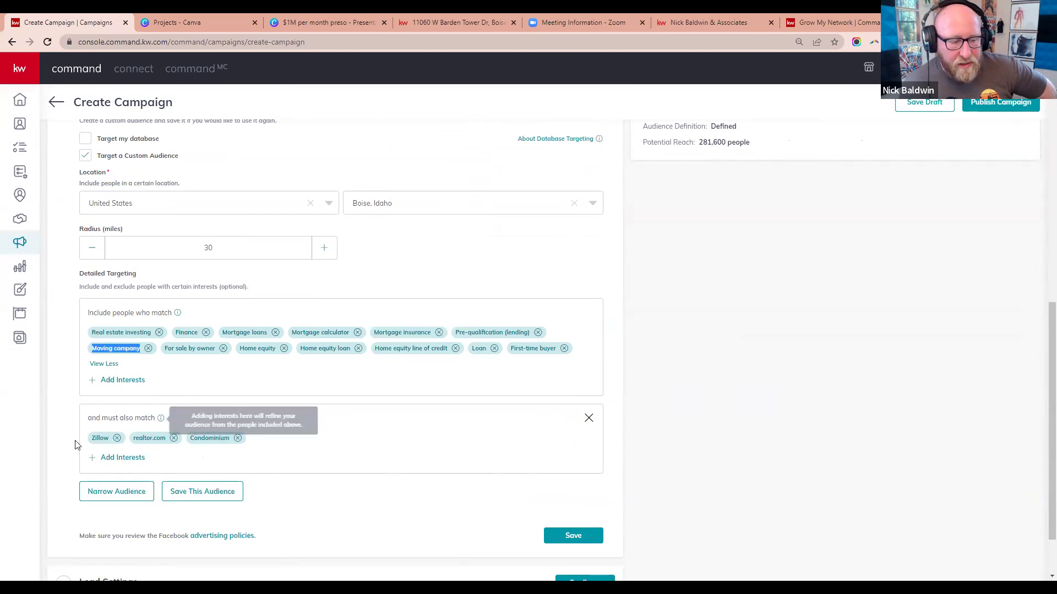
click(255, 455)
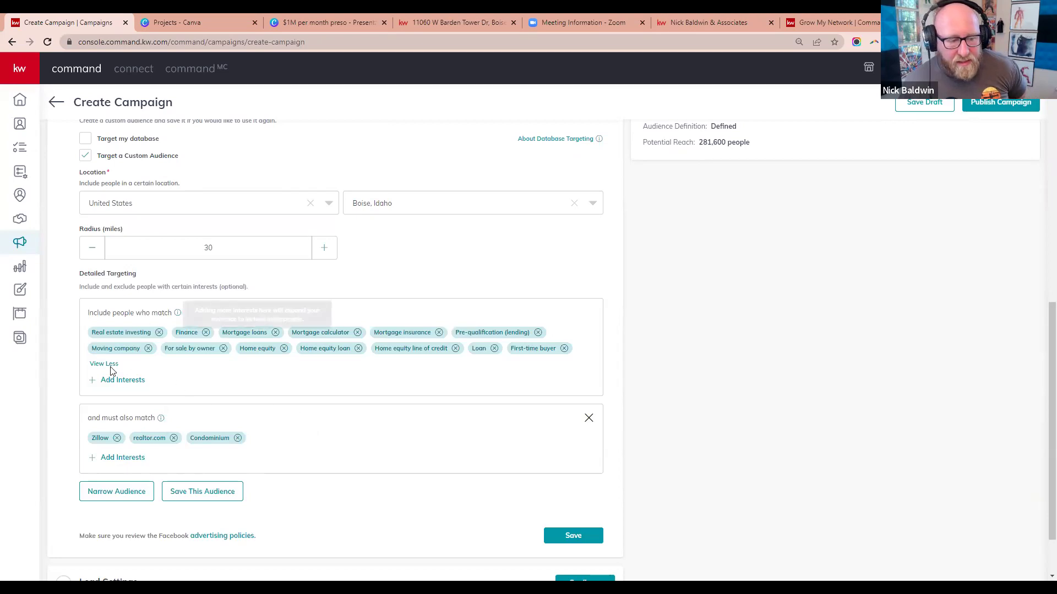
Confirm the 281,600 potential reach and save the narrowed custom audience
scroll(647, 427, up, 5)
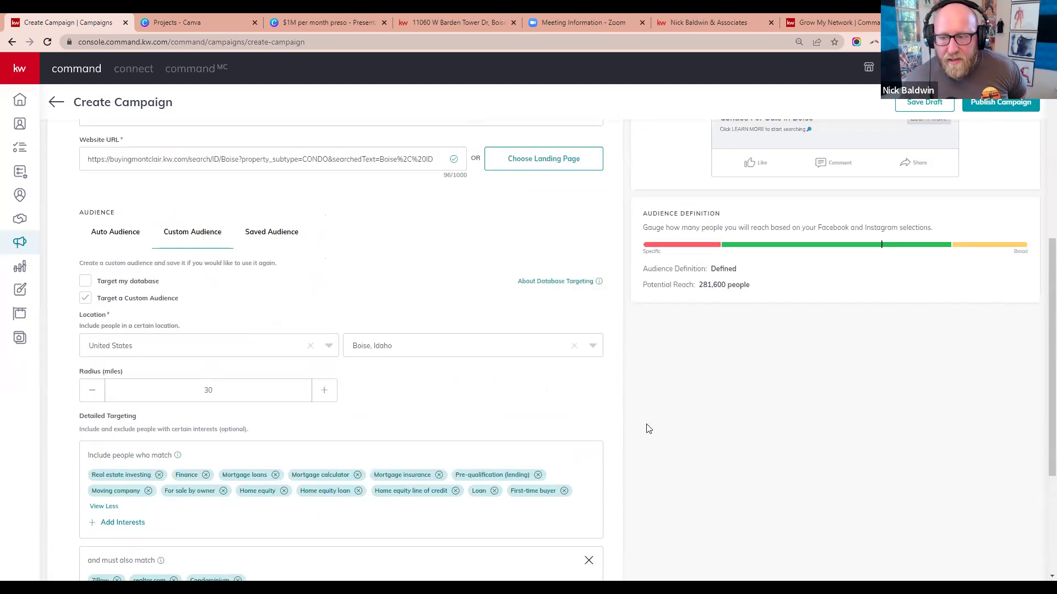
triple_click(714, 361)
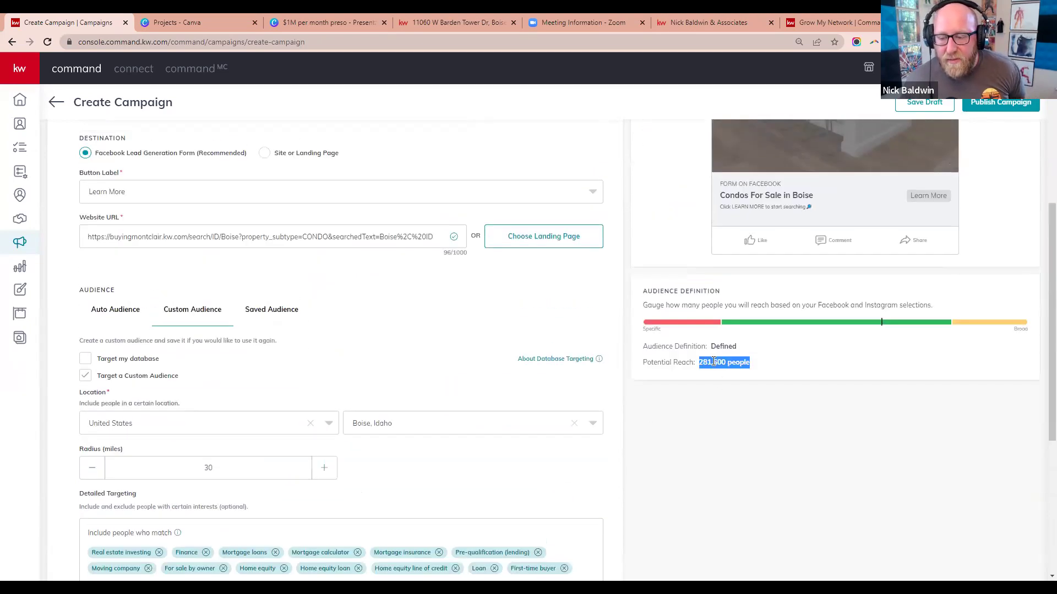
click(769, 368)
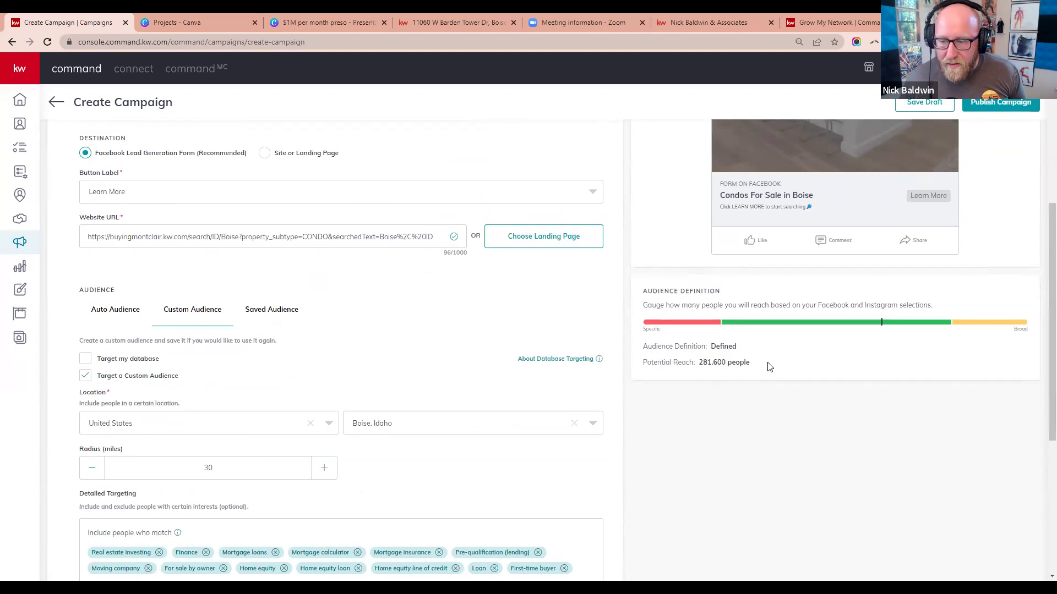
scroll(642, 448, down, 5)
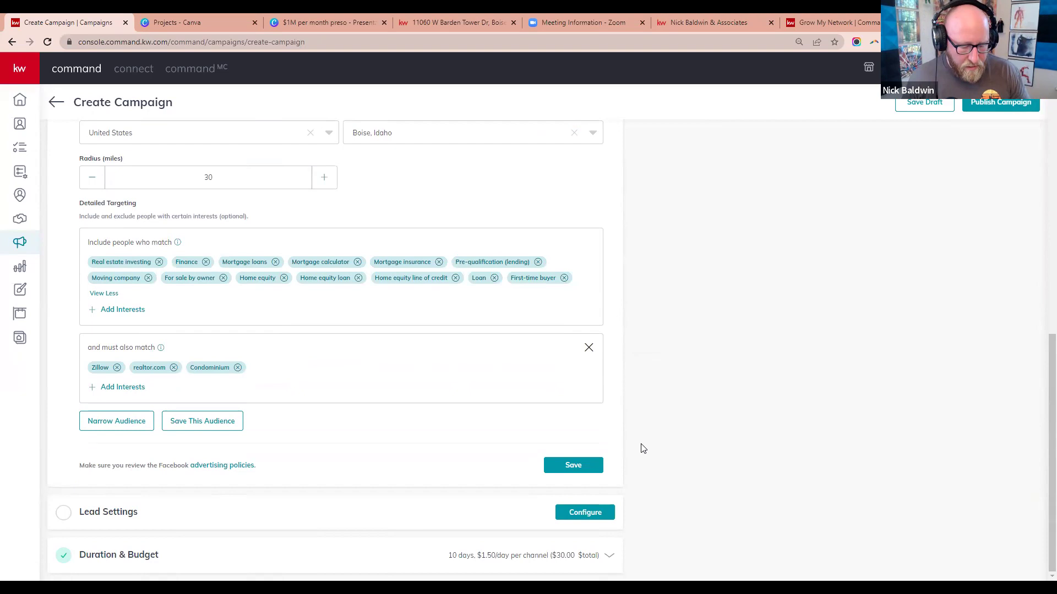
click(573, 465)
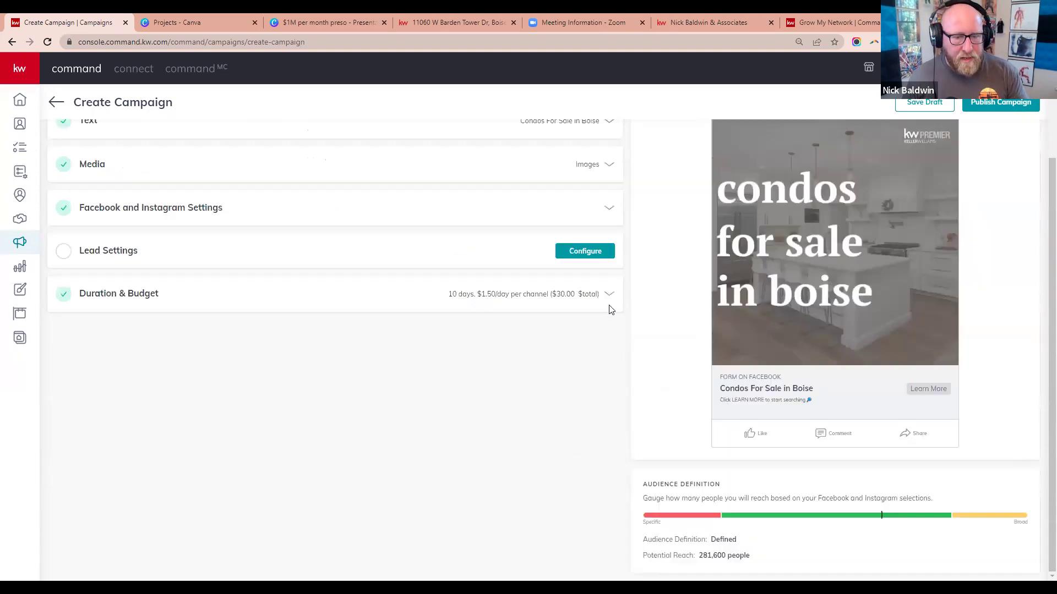
Open Lead Settings to configure what happens to leads from this campaign
click(592, 256)
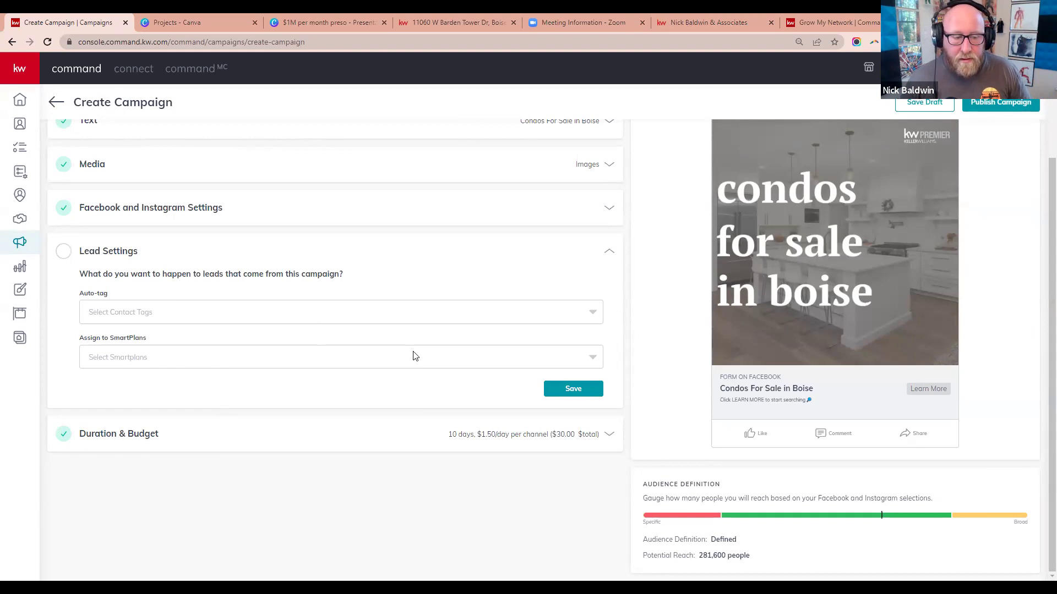
Assign the copied Town/Property-Specific Facebook Follow Up SmartPlan and add the facebook lead tag
click(167, 362)
text(co)
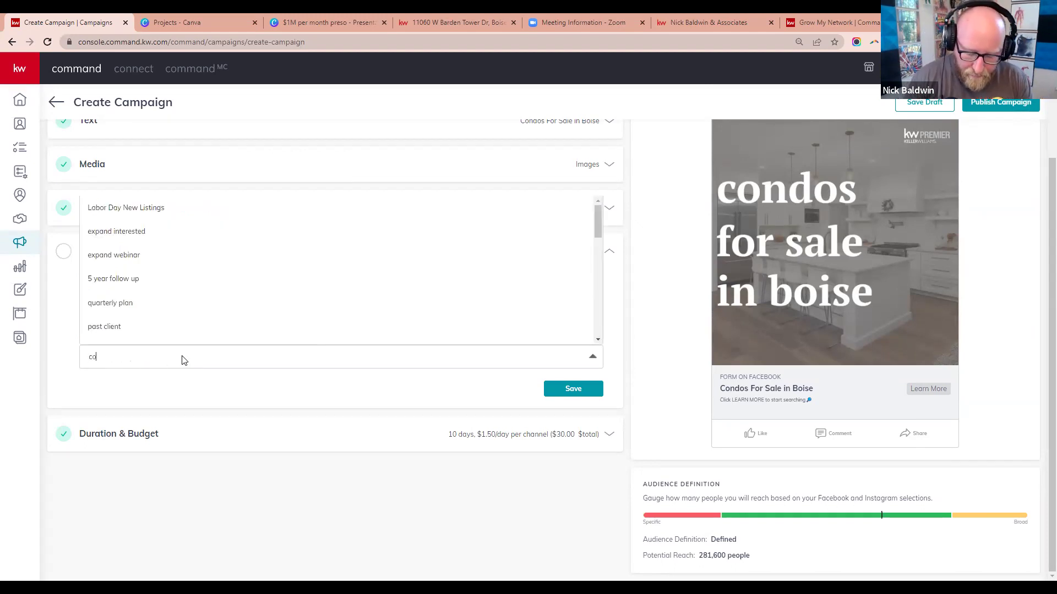
text(p)
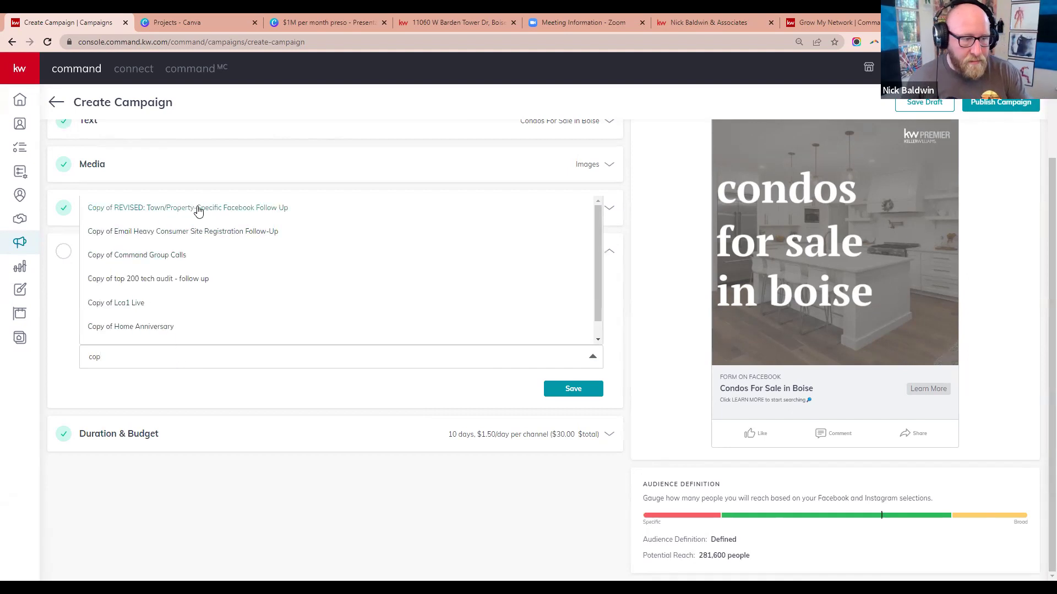
click(196, 210)
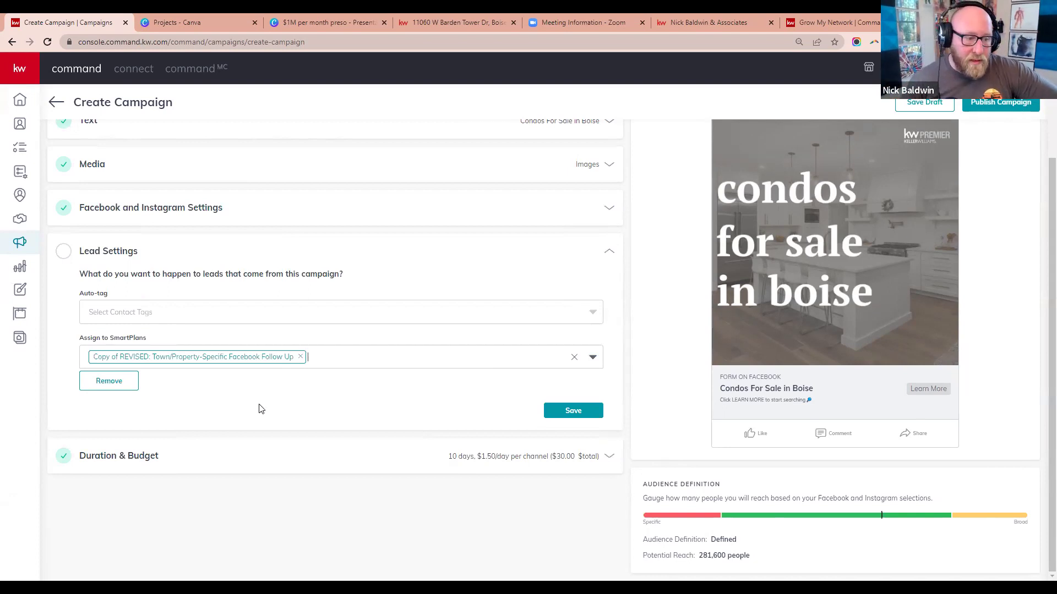
click(252, 312)
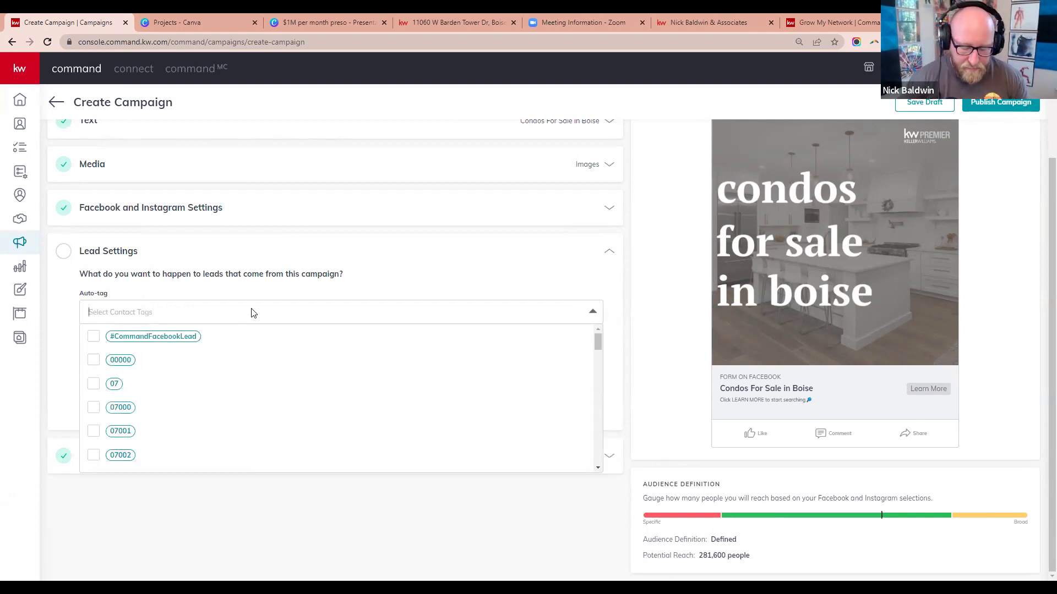
text(facebook)
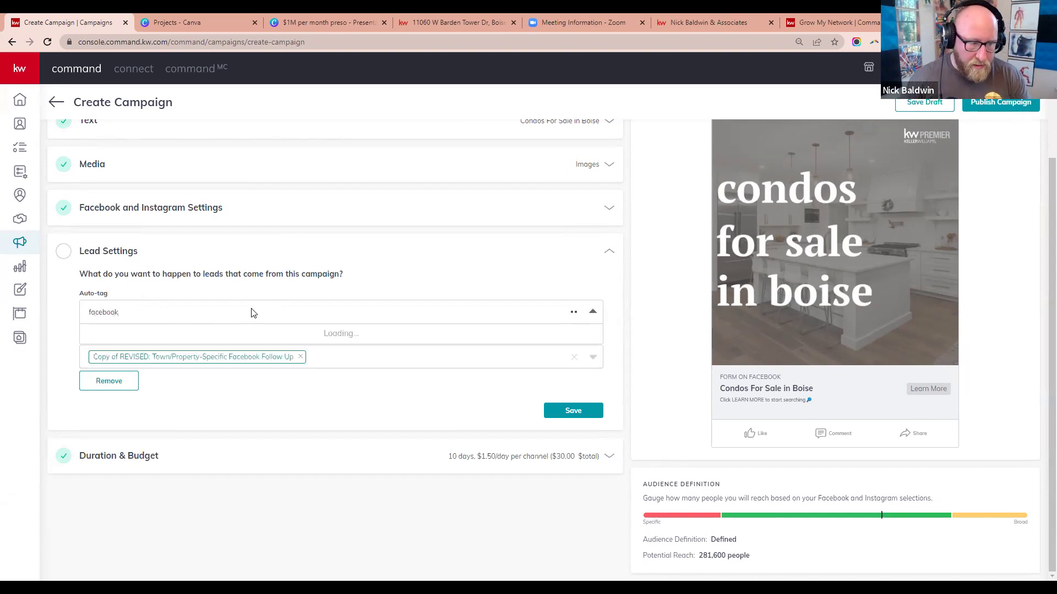
click(93, 432)
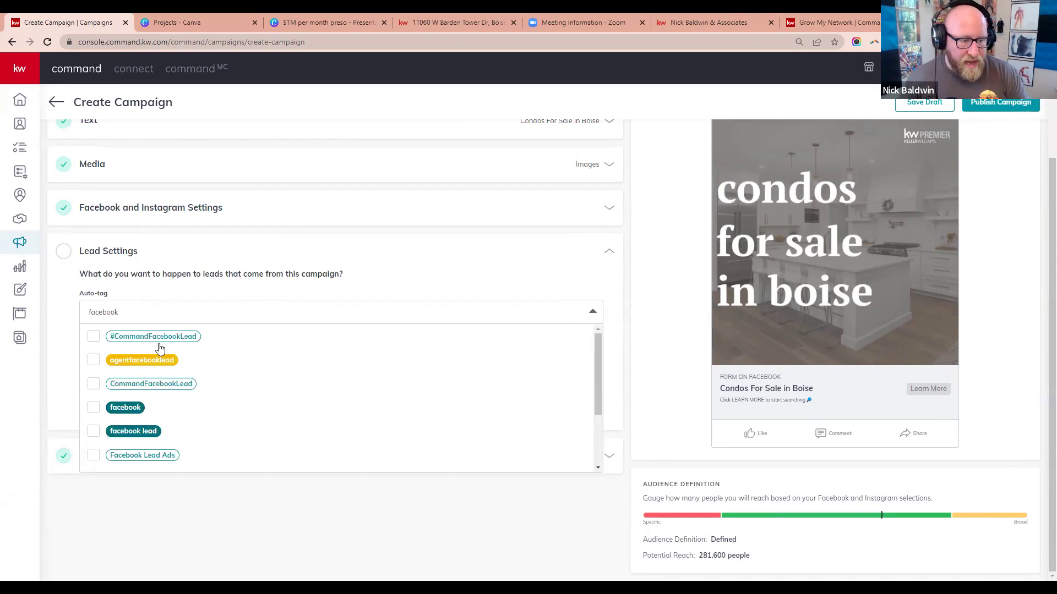
click(193, 315)
Create a new red boise tag, add the condos tag, and save the lead settings
text(boise)
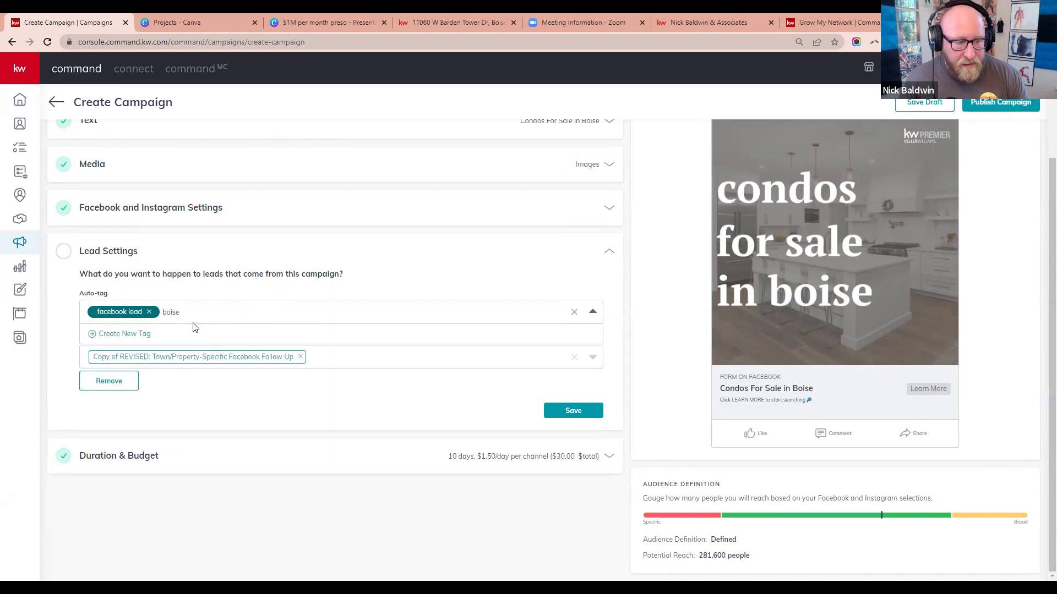
click(122, 334)
click(120, 355)
click(587, 310)
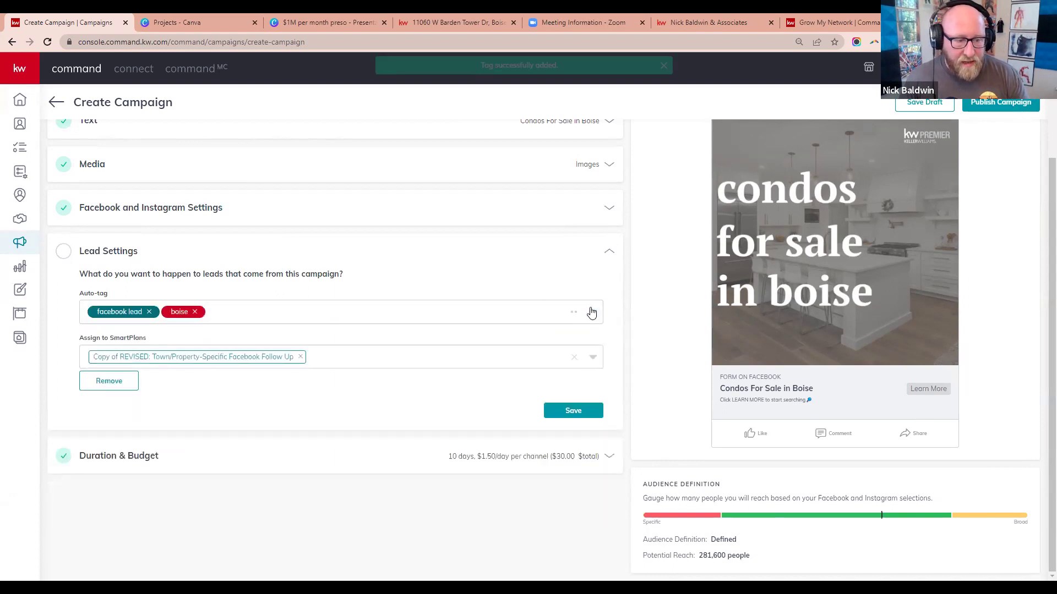
click(237, 310)
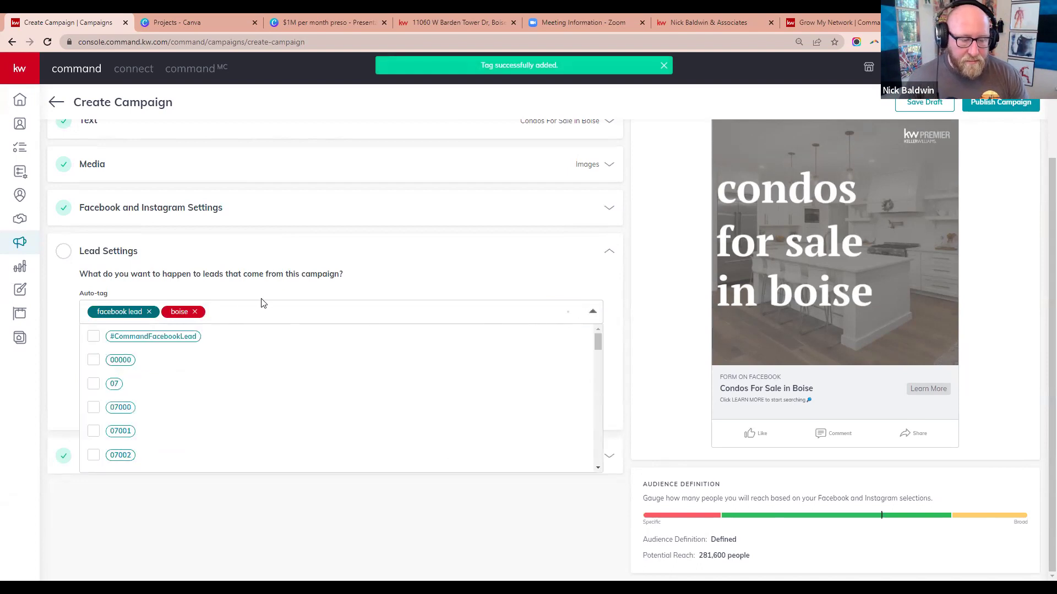
text(condos)
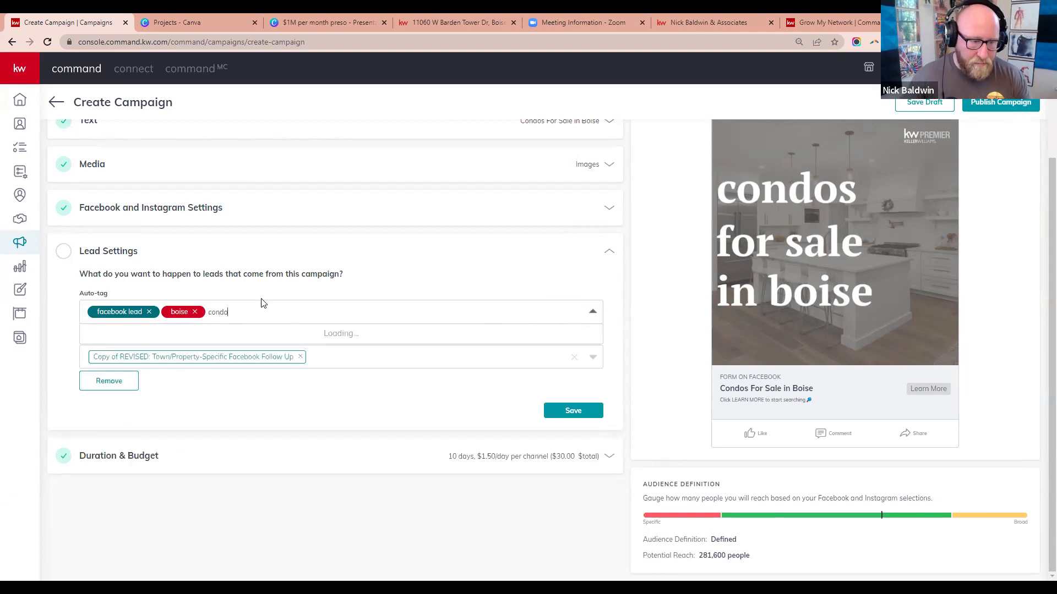
click(94, 383)
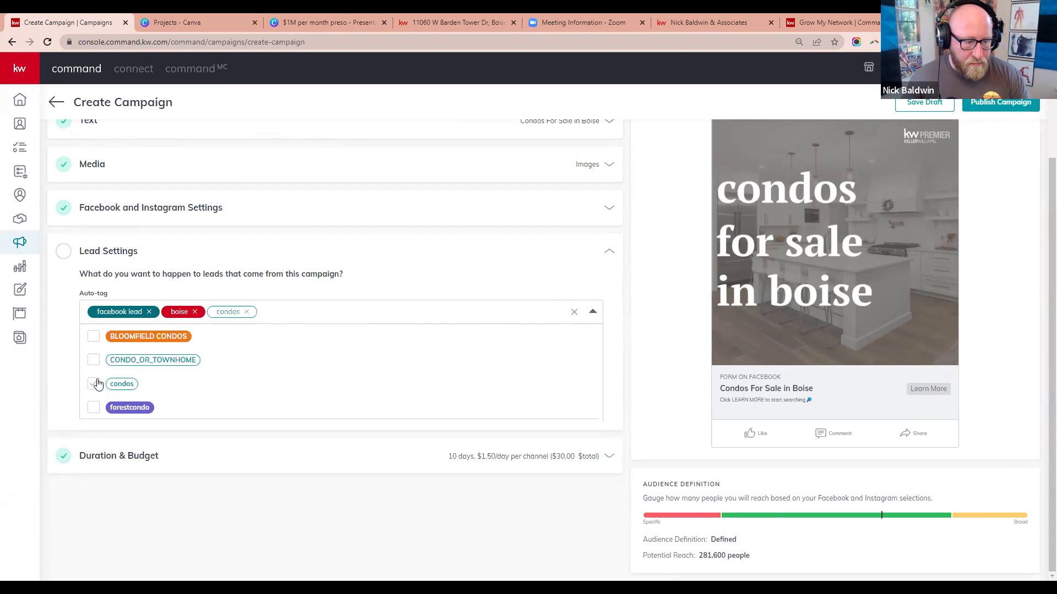
click(434, 282)
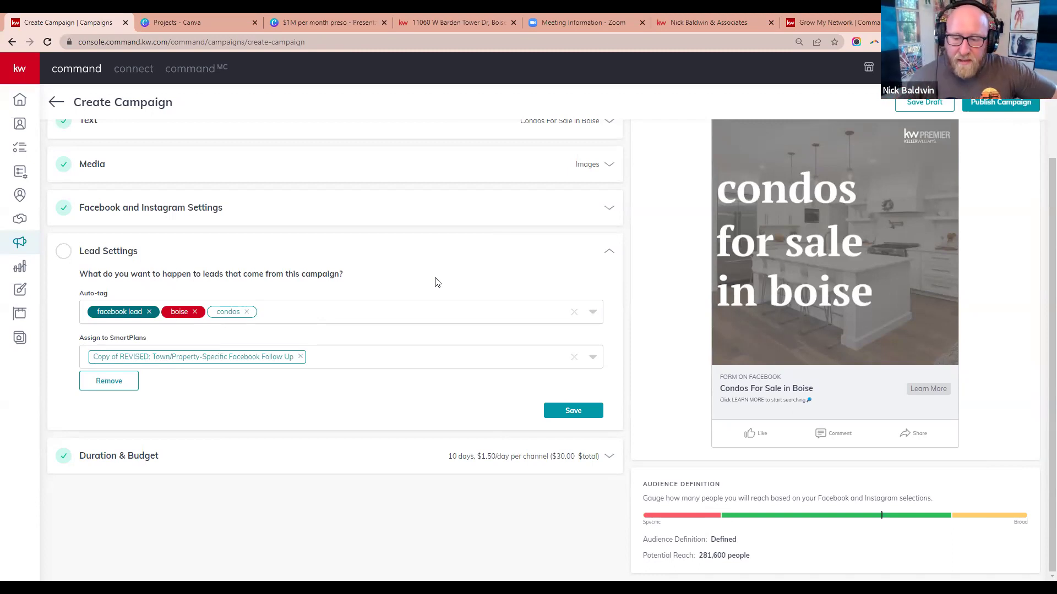
click(575, 410)
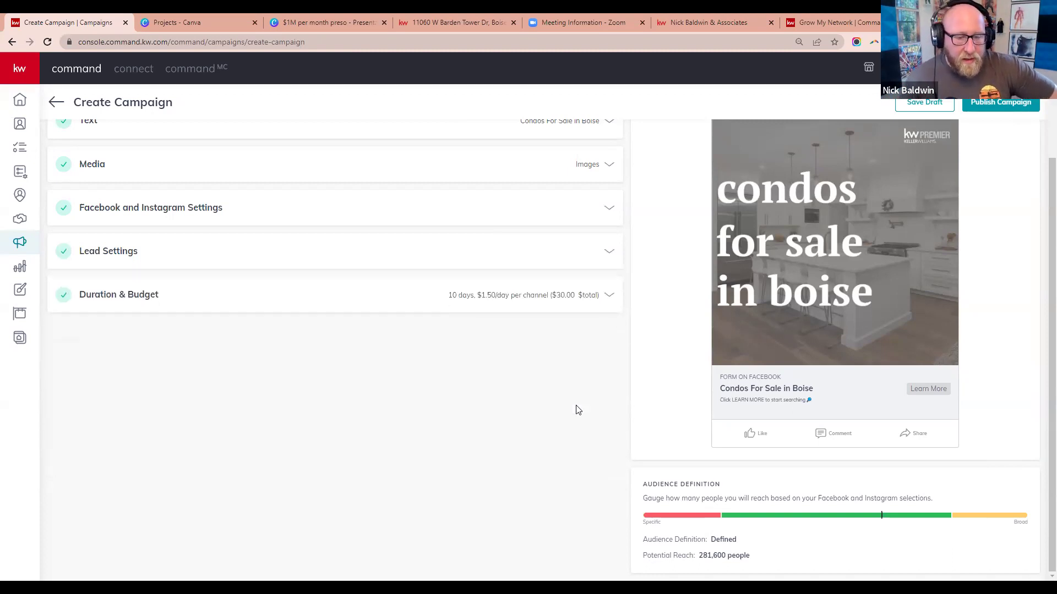
Expand Duration & Budget and review the Sep 7–17, 2022 run, $30 total, $1.50 daily per channel
click(608, 297)
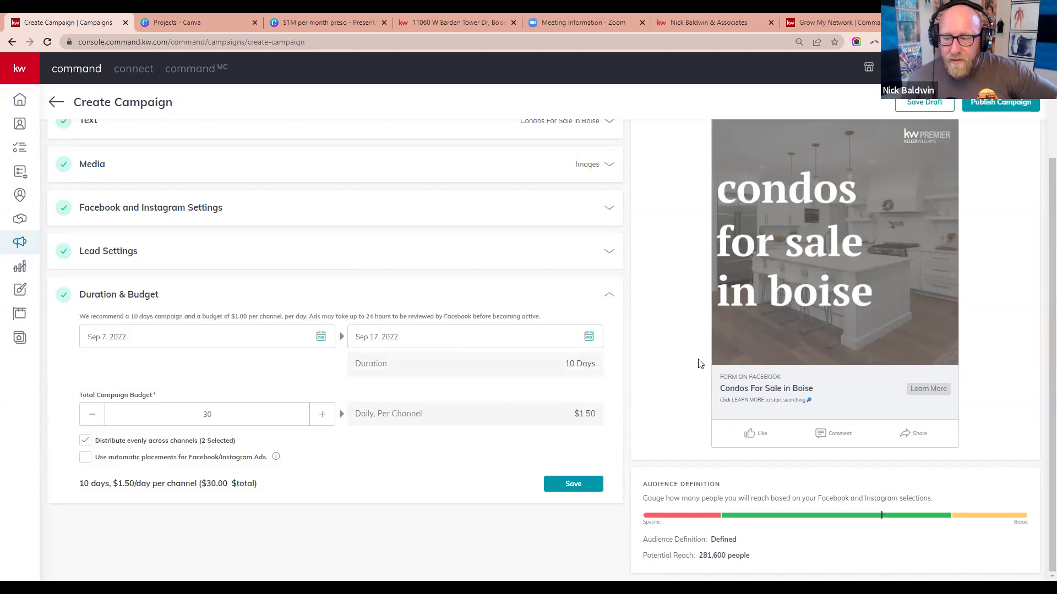
scroll(699, 363, up, 2)
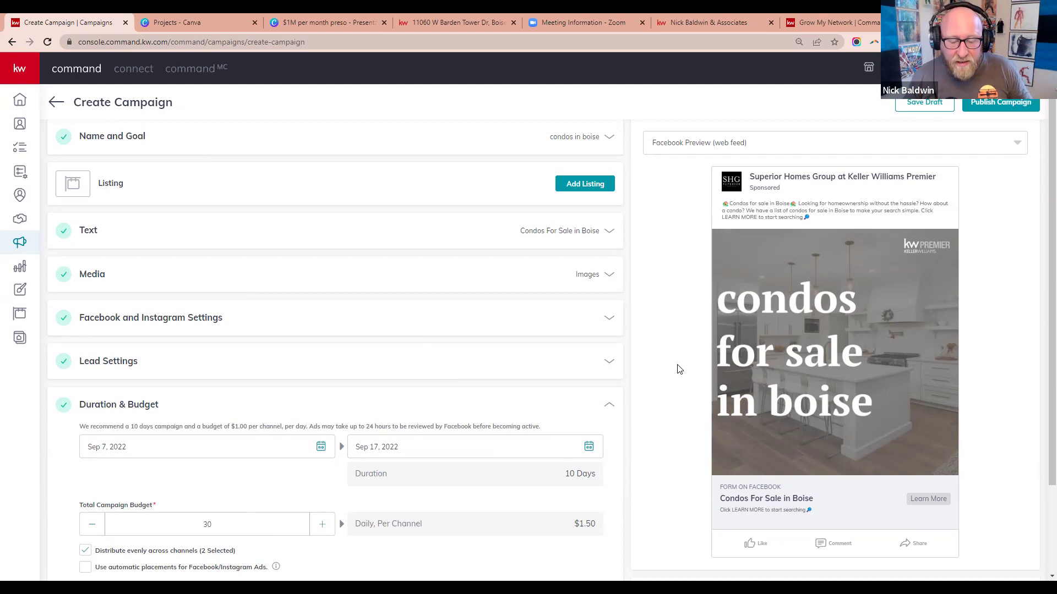
scroll(679, 369, down, 2)
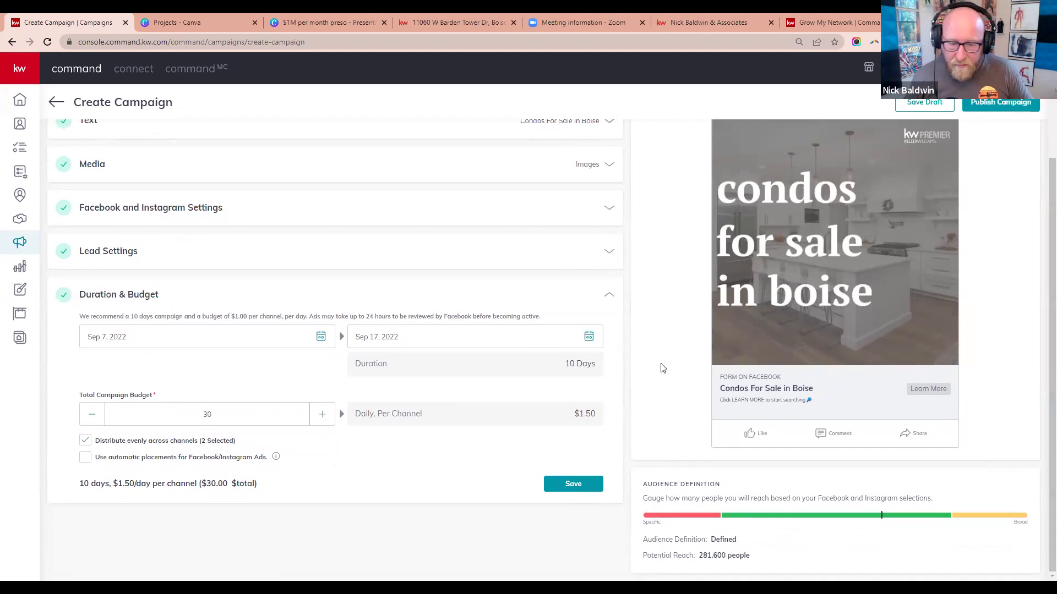
scroll(663, 368, up, 2)
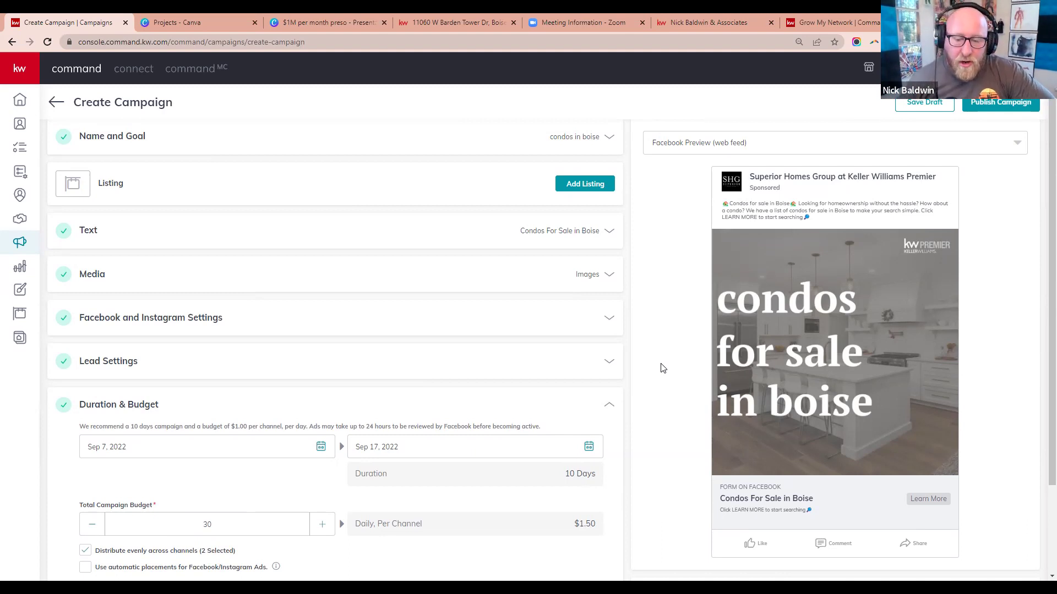
scroll(666, 372, down, 2)
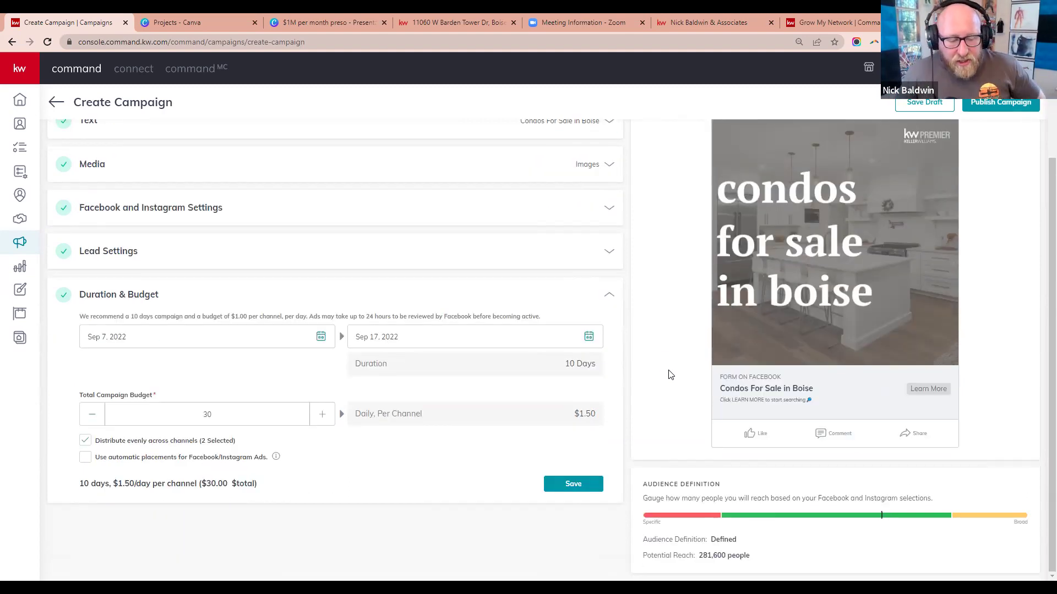
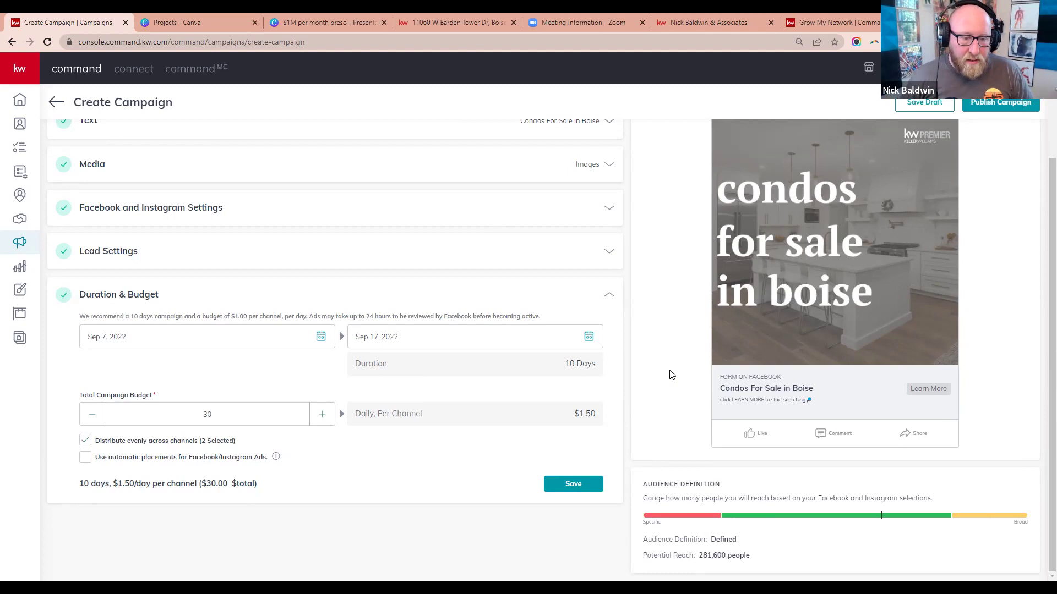
Check the campaign start and end dates, keeping the end date at Sep 17
click(320, 337)
click(159, 415)
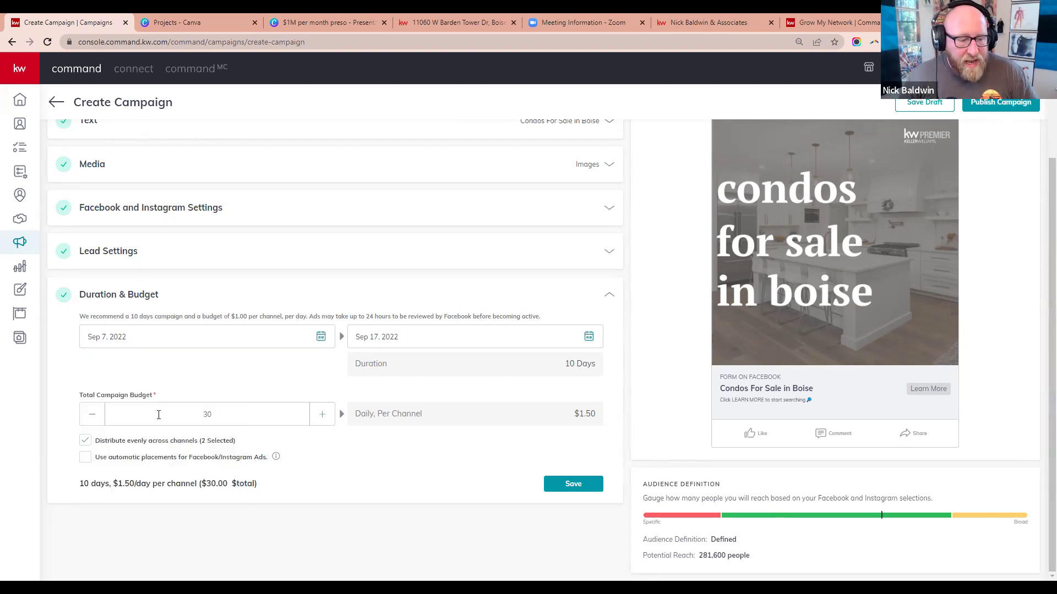
click(588, 337)
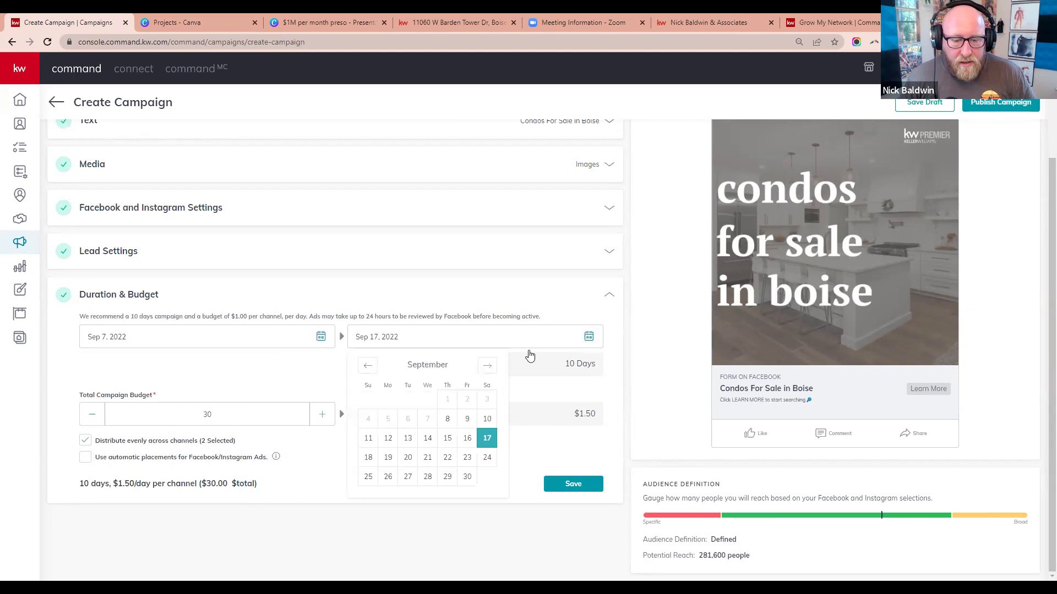
click(487, 440)
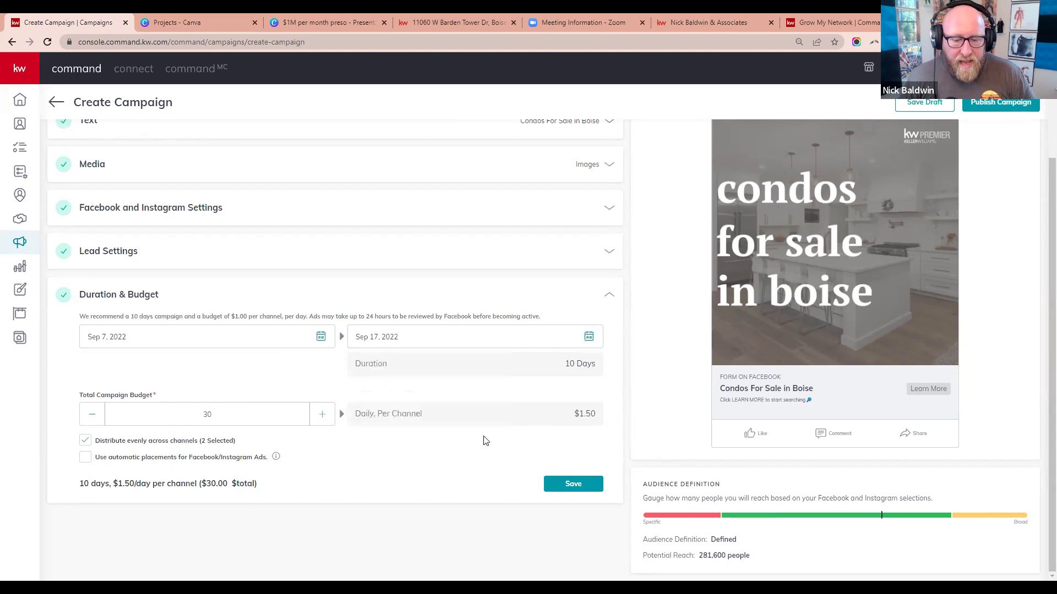
click(588, 337)
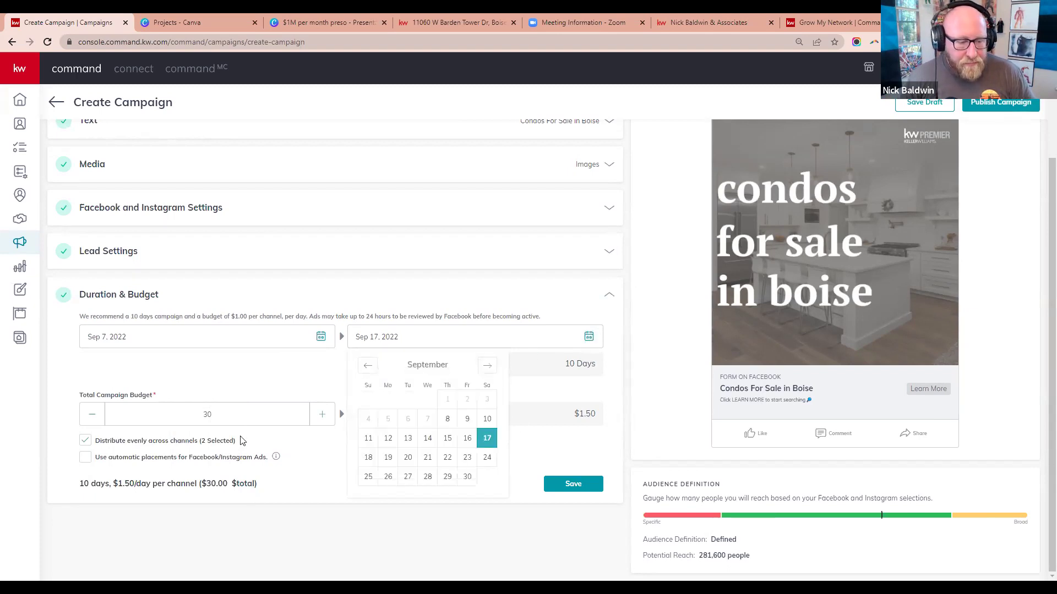
click(294, 379)
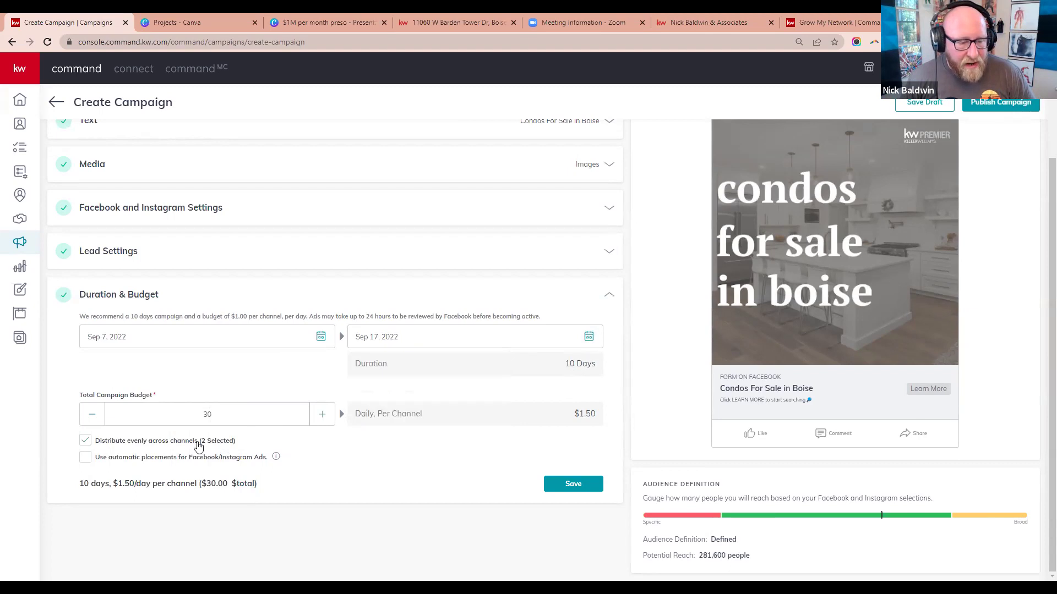
Raise the total budget from 30 to 100, use automatic placements, and save
double_click(207, 414)
text(100)
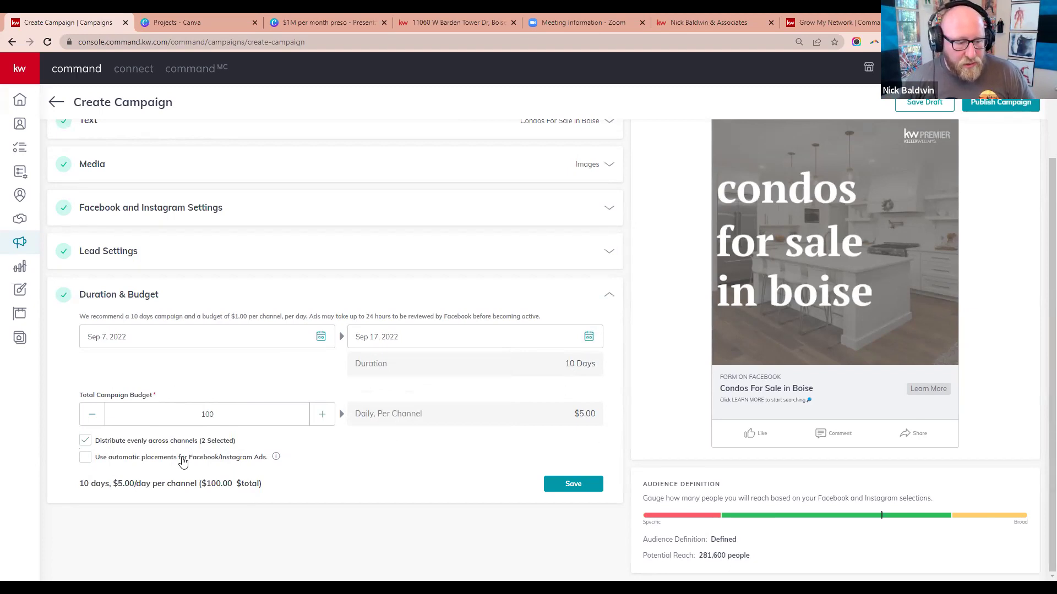
click(84, 459)
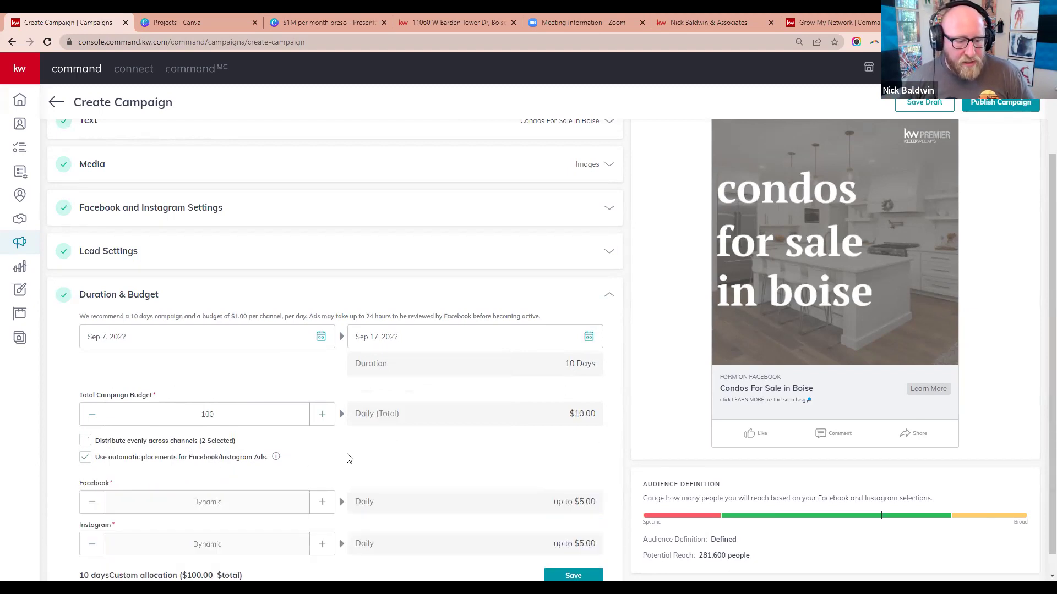
scroll(350, 452, down, 1)
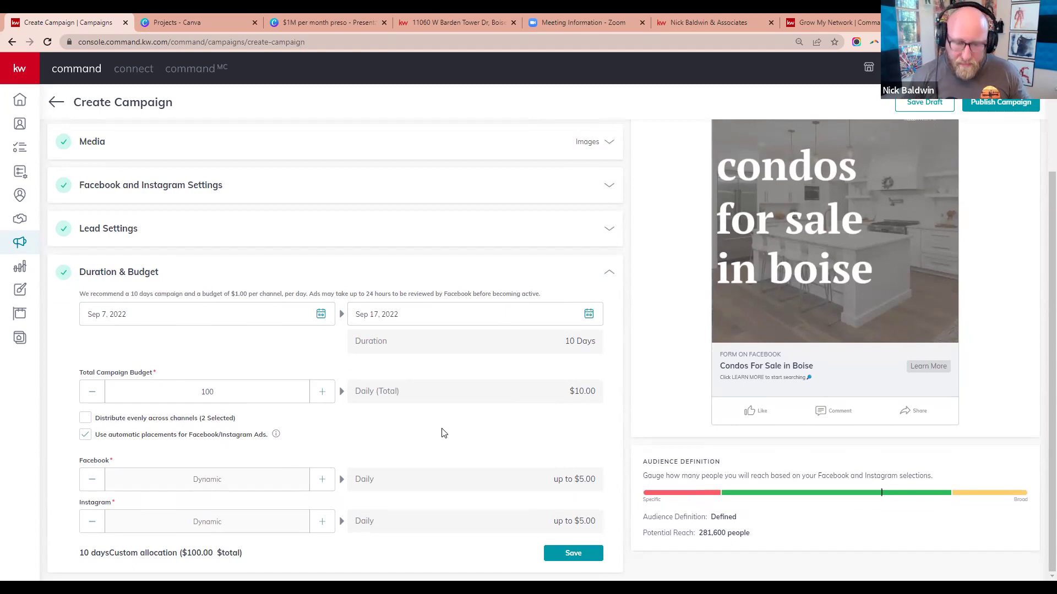
triple_click(591, 390)
triple_click(583, 480)
triple_click(584, 521)
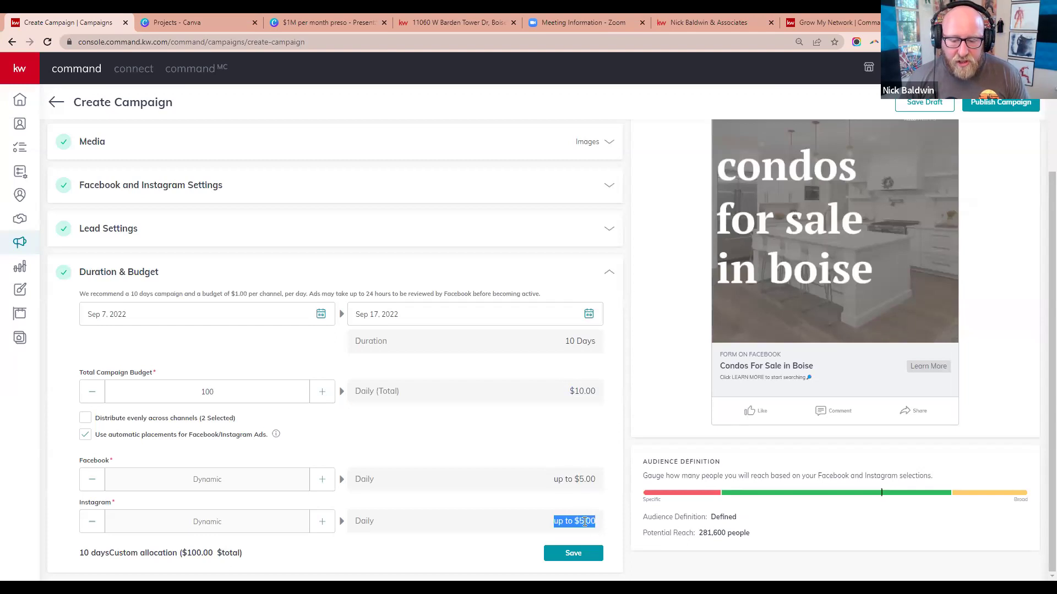
click(576, 557)
Dismiss the Select Payment Profile dialog unpublished and go to the agent site's Boise listings
scroll(787, 339, up, 2)
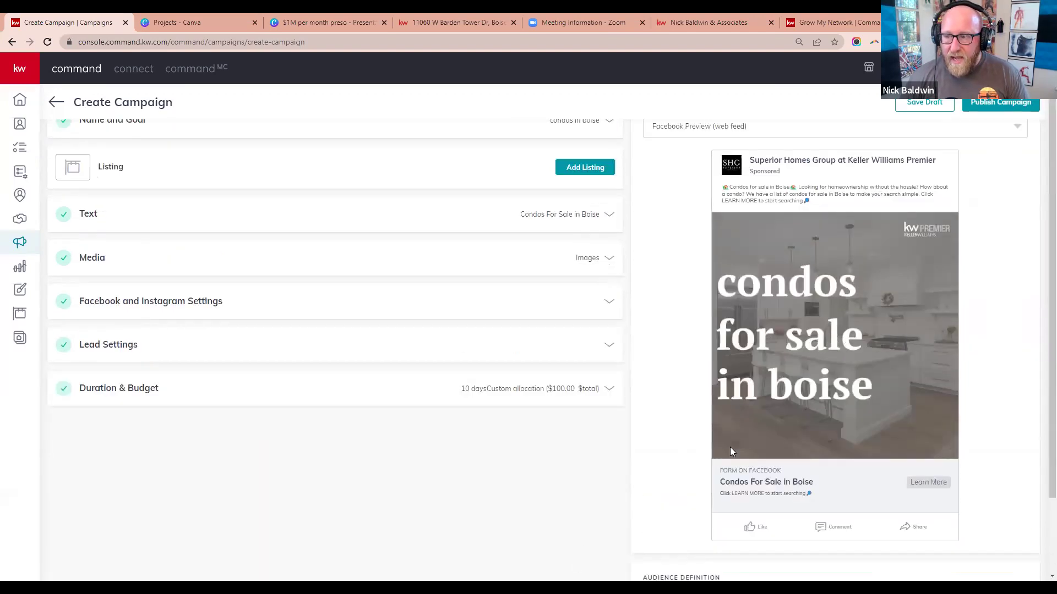
click(997, 105)
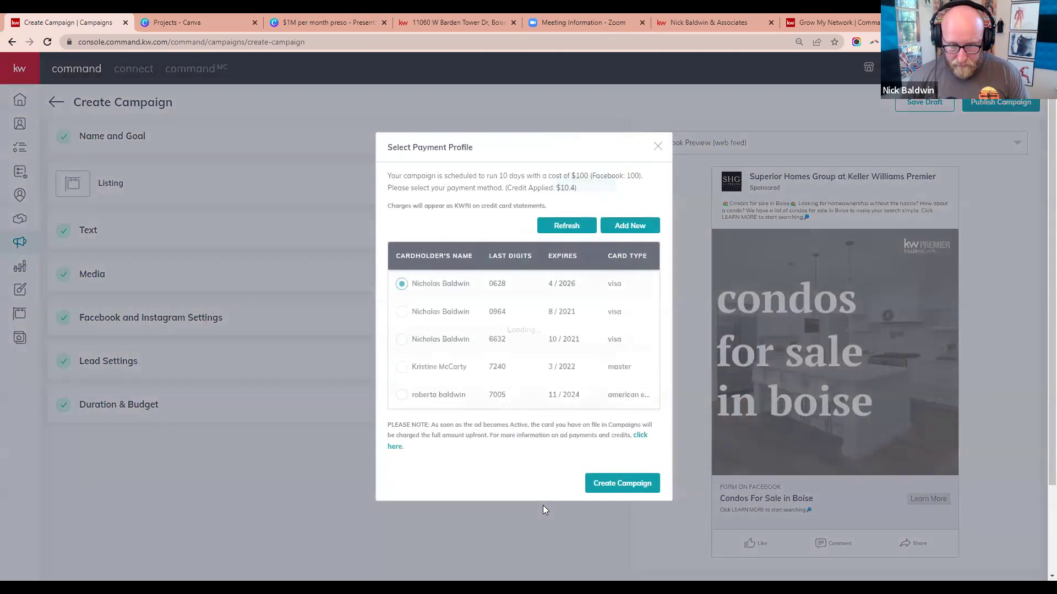
click(658, 147)
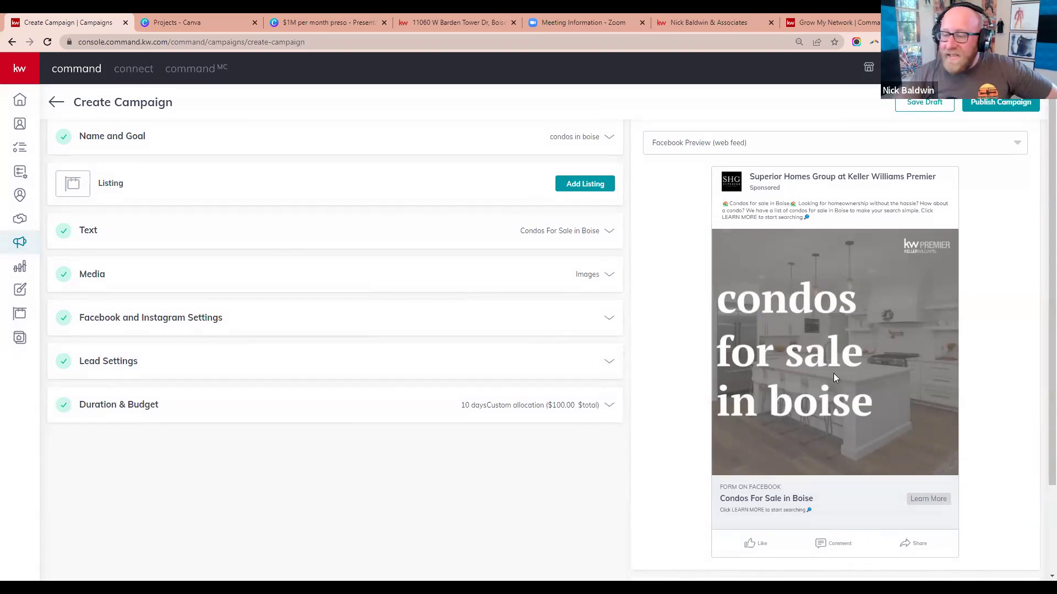
click(697, 25)
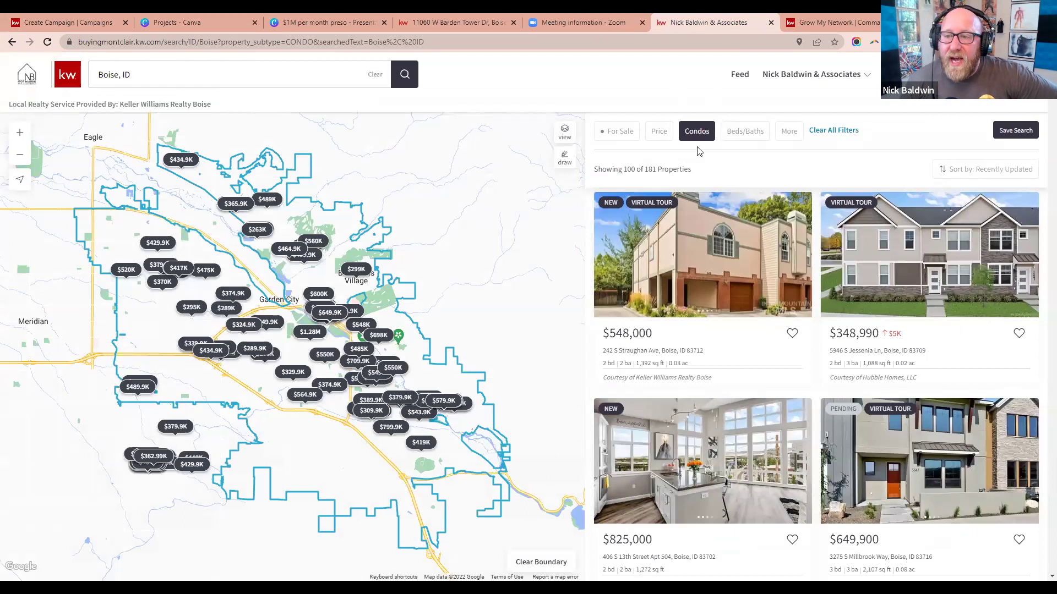
Turn on the Price Reduced filter and view the search's full web address
click(789, 133)
drag(889, 181, 884, 279)
scroll(884, 283, down, 2)
click(864, 327)
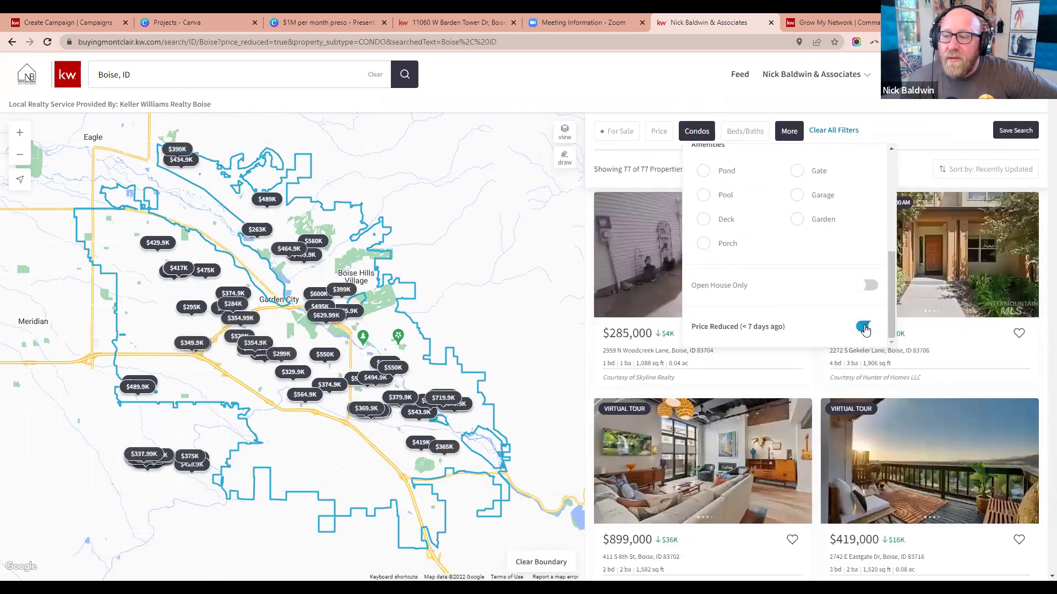
click(671, 78)
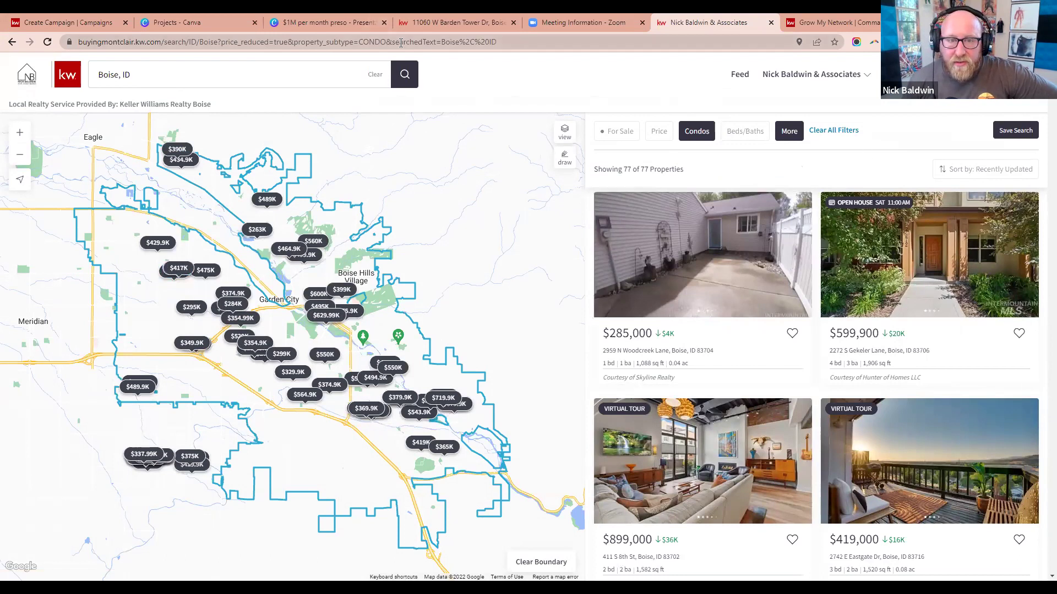
click(442, 44)
click(442, 44)
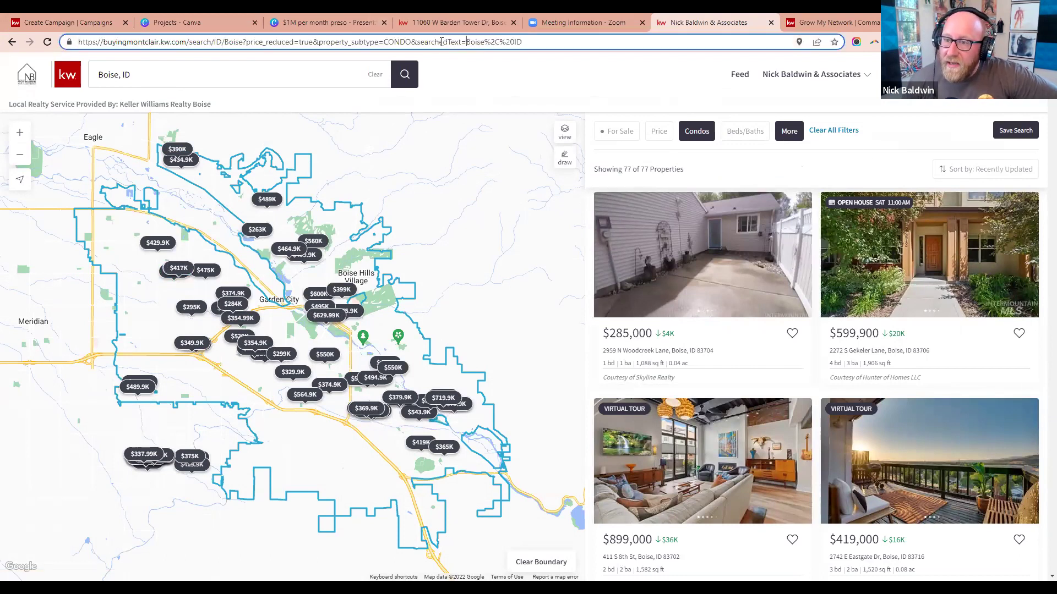
Try Open House Only instead, then switch back to Price Reduced
click(789, 134)
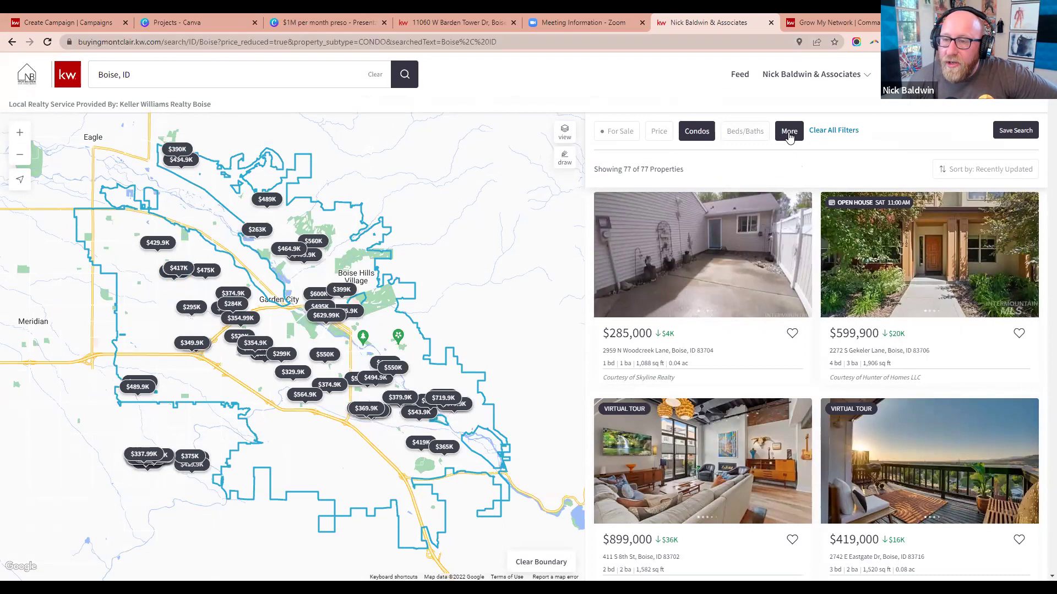
scroll(829, 290, down, 5)
click(870, 327)
click(868, 288)
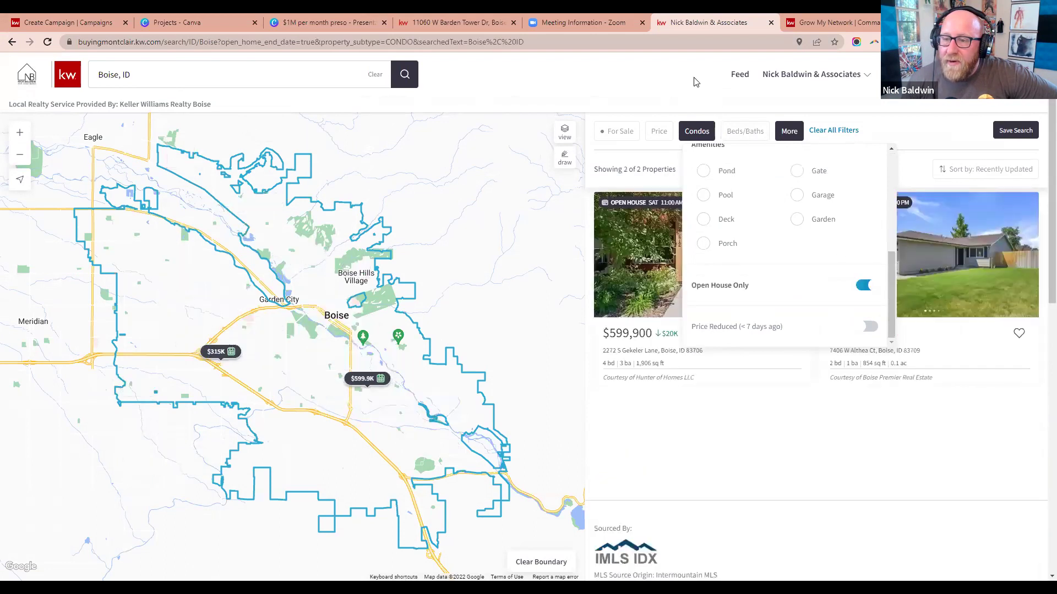
click(697, 80)
scroll(841, 263, down, 5)
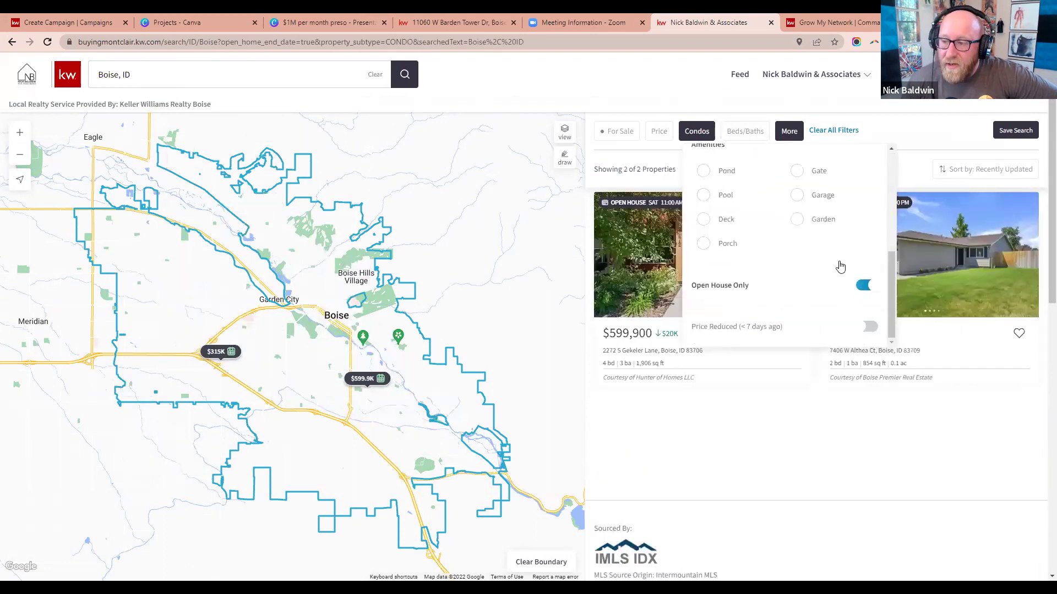
click(867, 294)
click(869, 326)
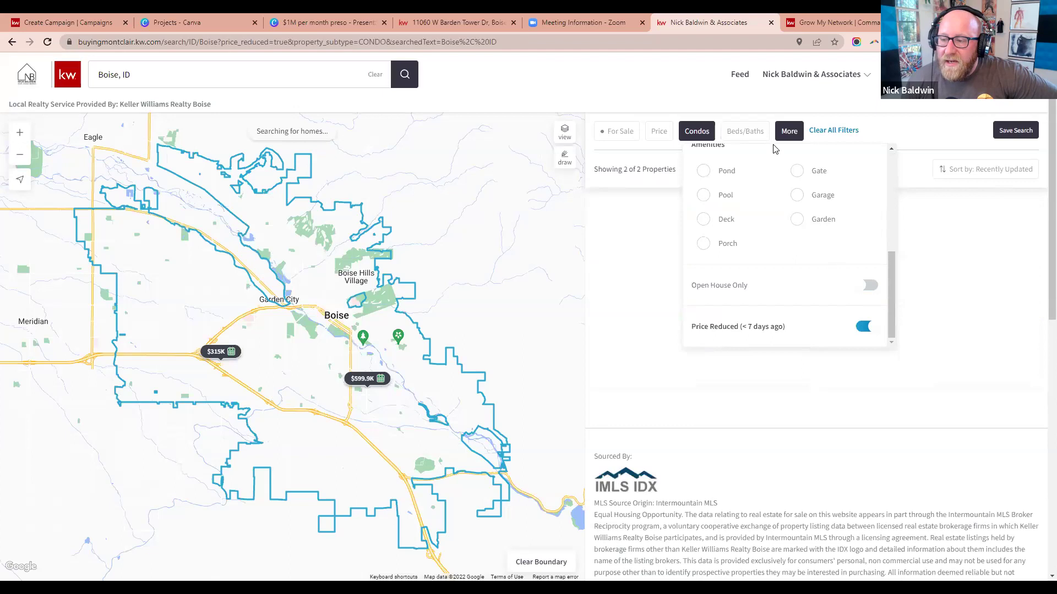
click(712, 69)
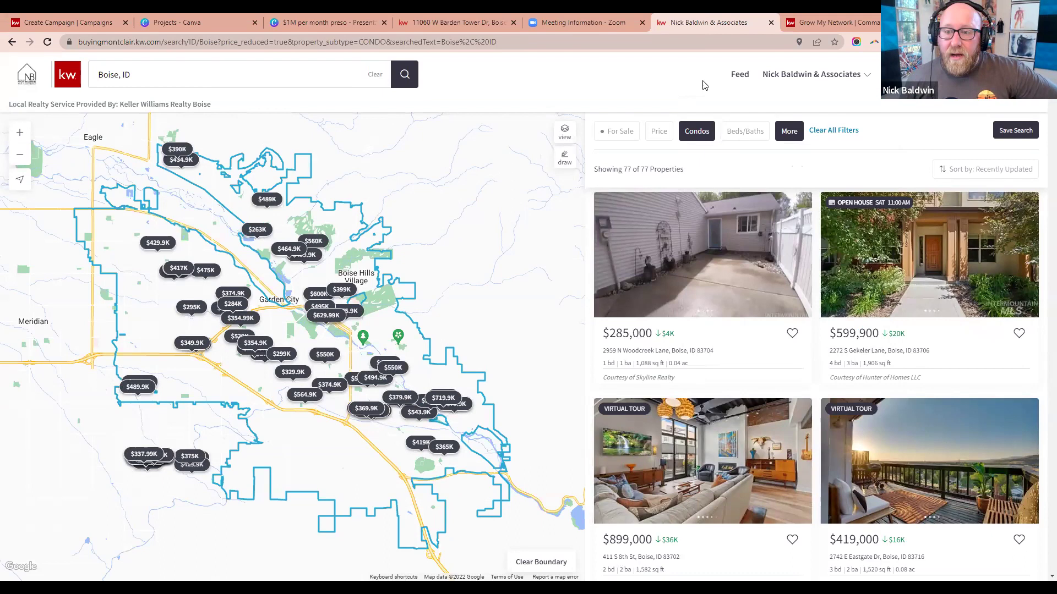
Change the property type from Condos to Houses
click(696, 132)
click(709, 187)
click(714, 204)
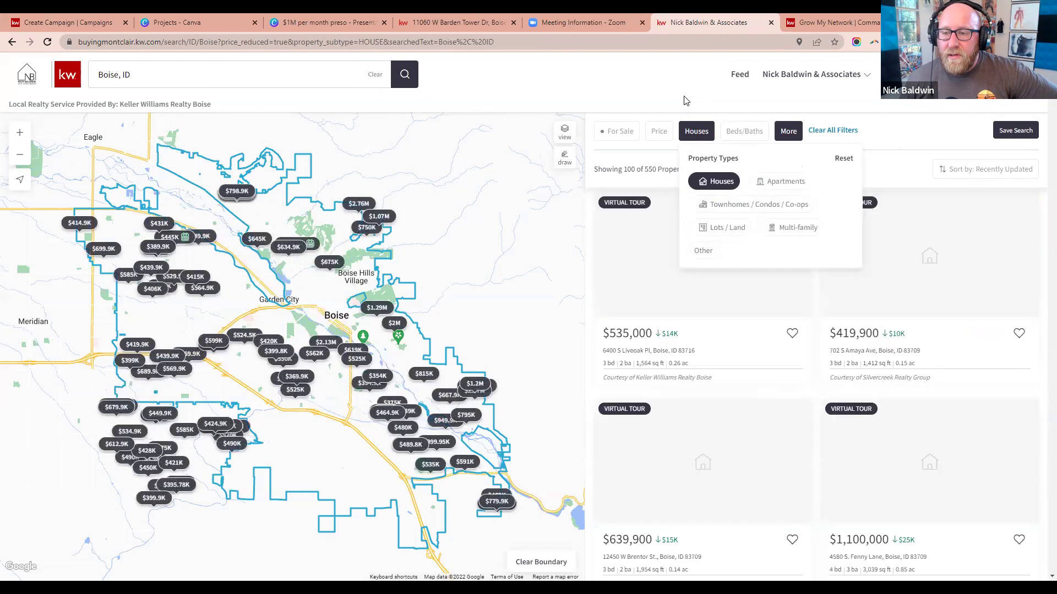
click(718, 101)
Require a pool and turn off the Price Reduced filter
click(788, 132)
scroll(841, 294, down, 5)
click(703, 222)
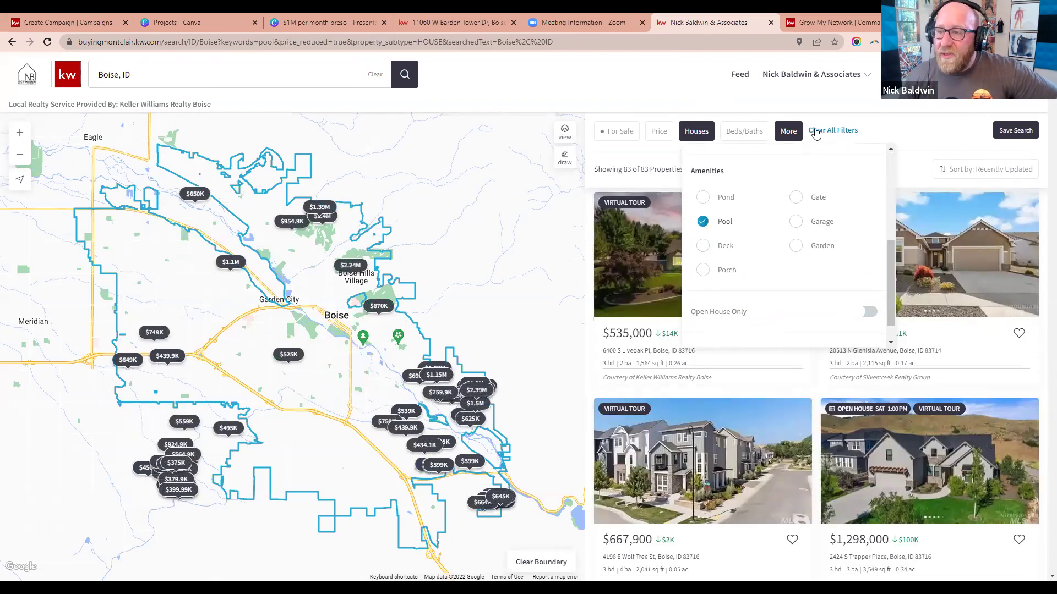
scroll(816, 164, up, 5)
scroll(887, 214, down, 5)
click(853, 318)
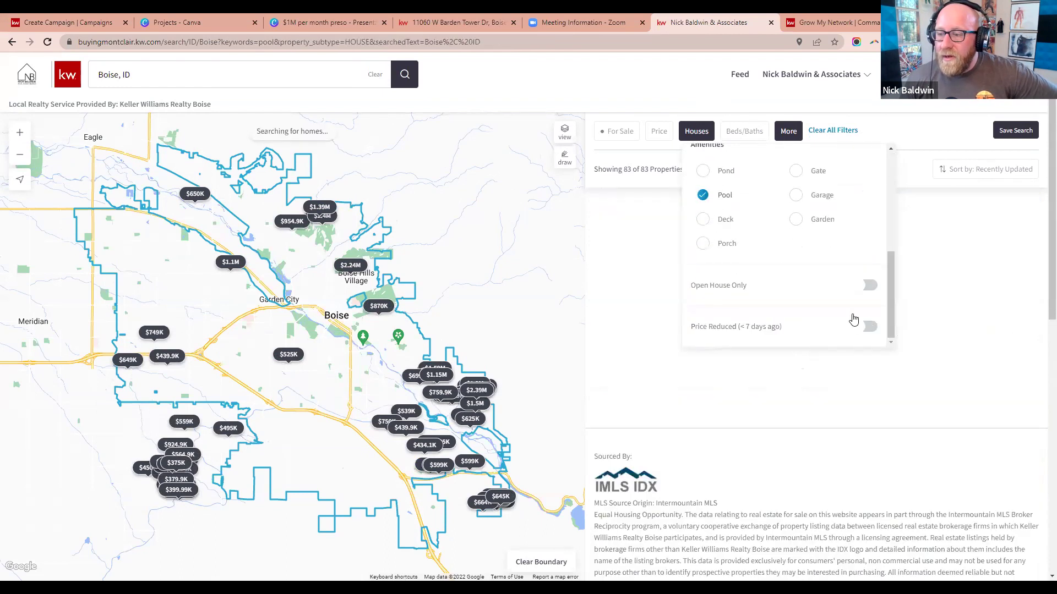
click(660, 92)
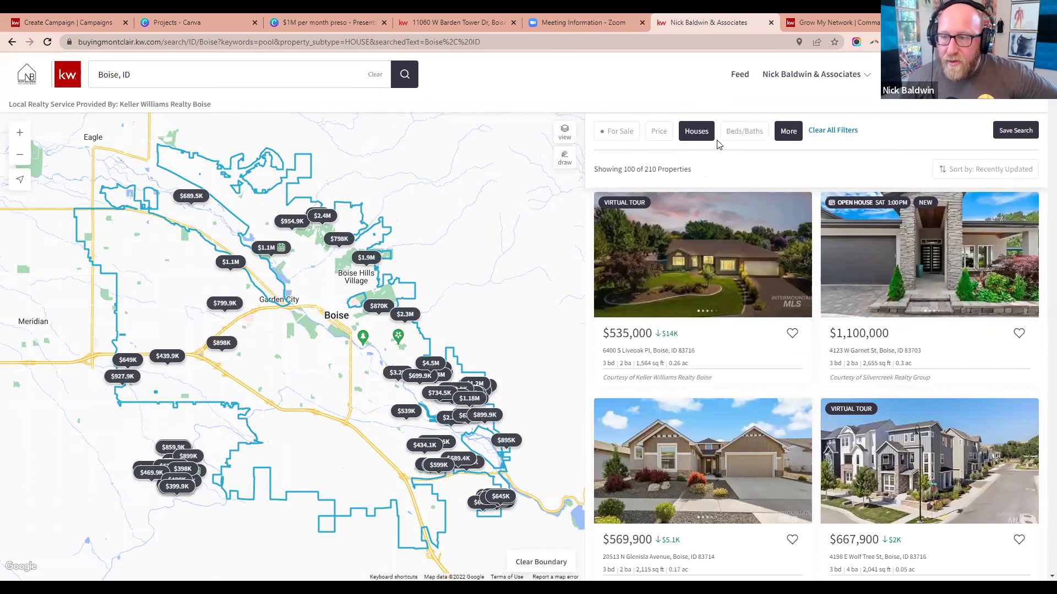
Recheck the amenity filters for the 210 pool houses and bring up property types
click(786, 133)
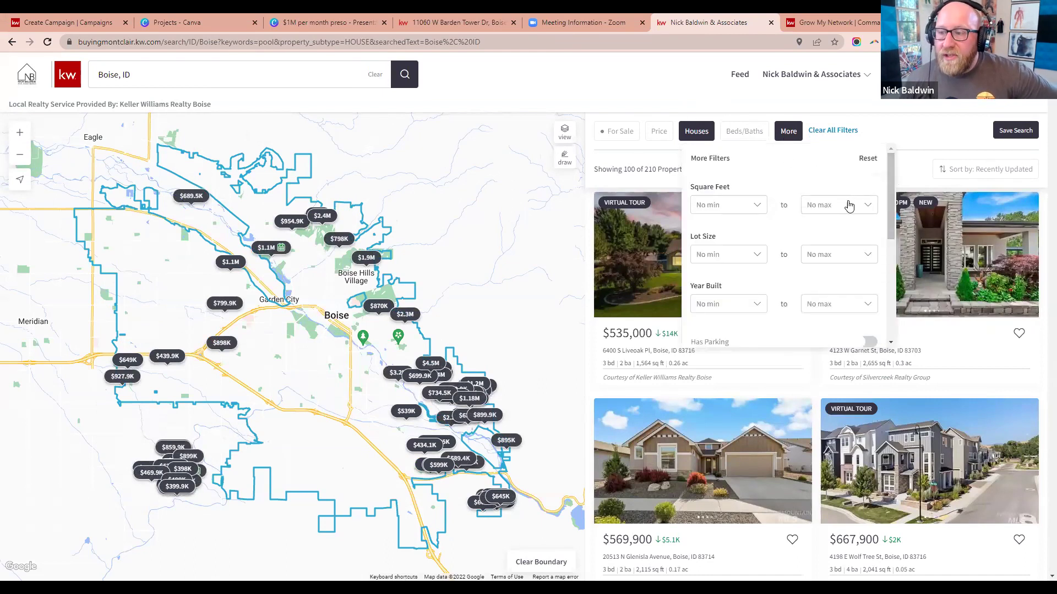
click(788, 135)
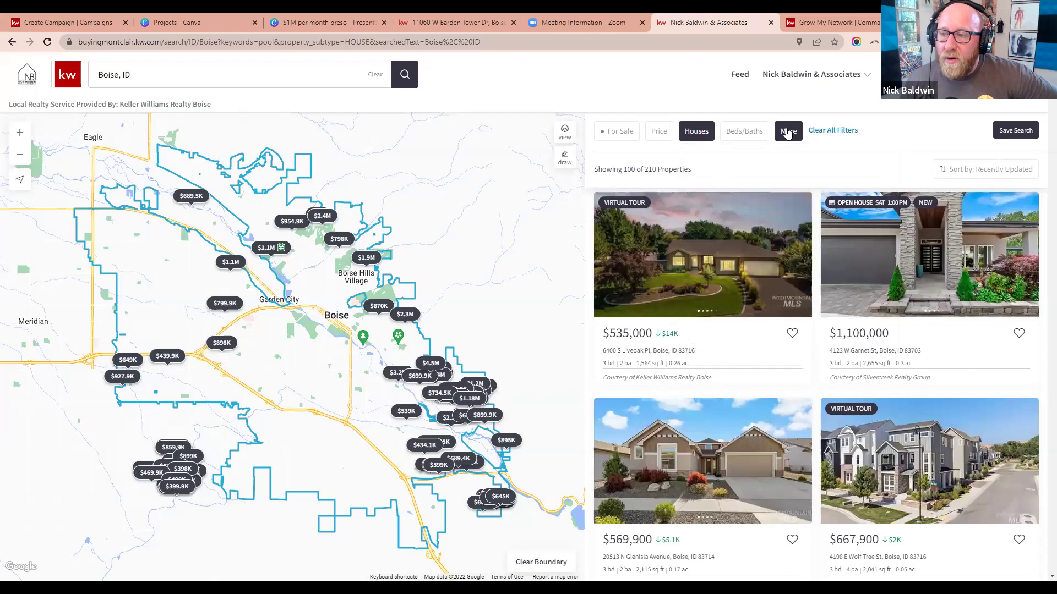
click(787, 135)
scroll(888, 199, down, 3)
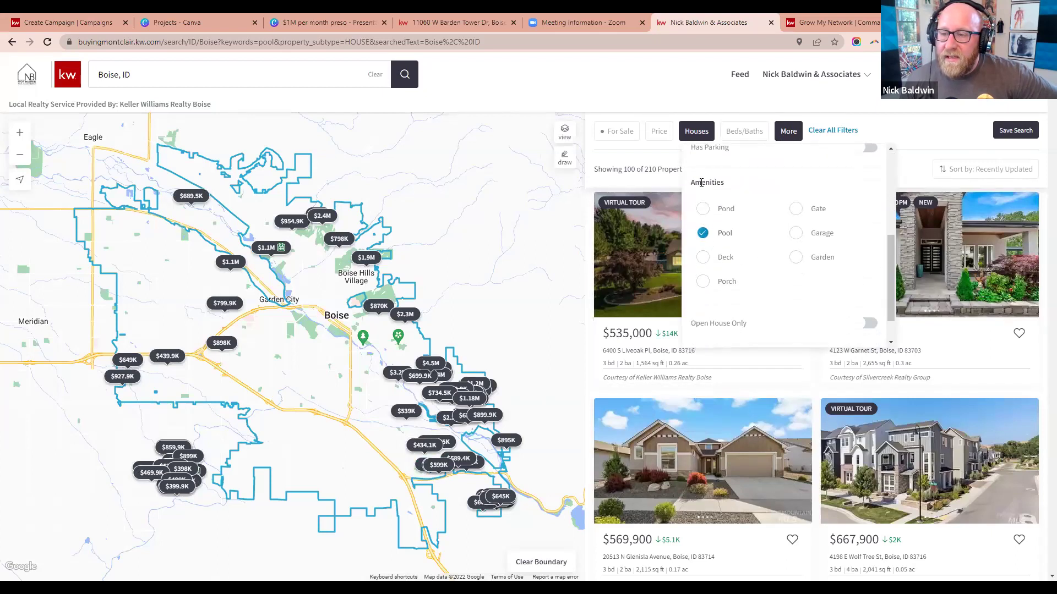
click(681, 79)
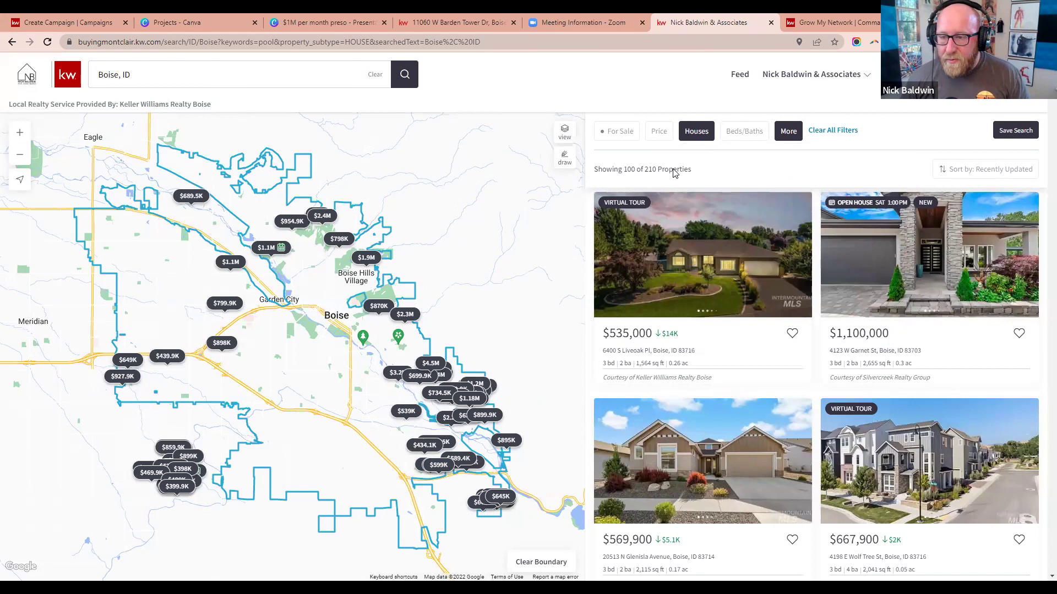
click(700, 133)
Replace Houses with Townhomes / Condos / Co-ops as the property type
click(718, 181)
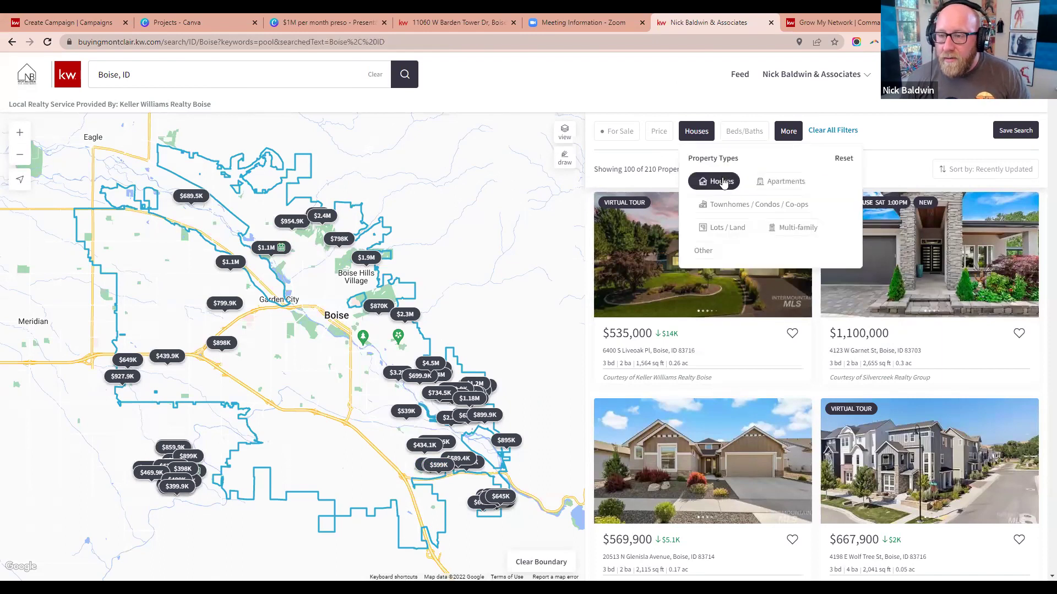
click(722, 203)
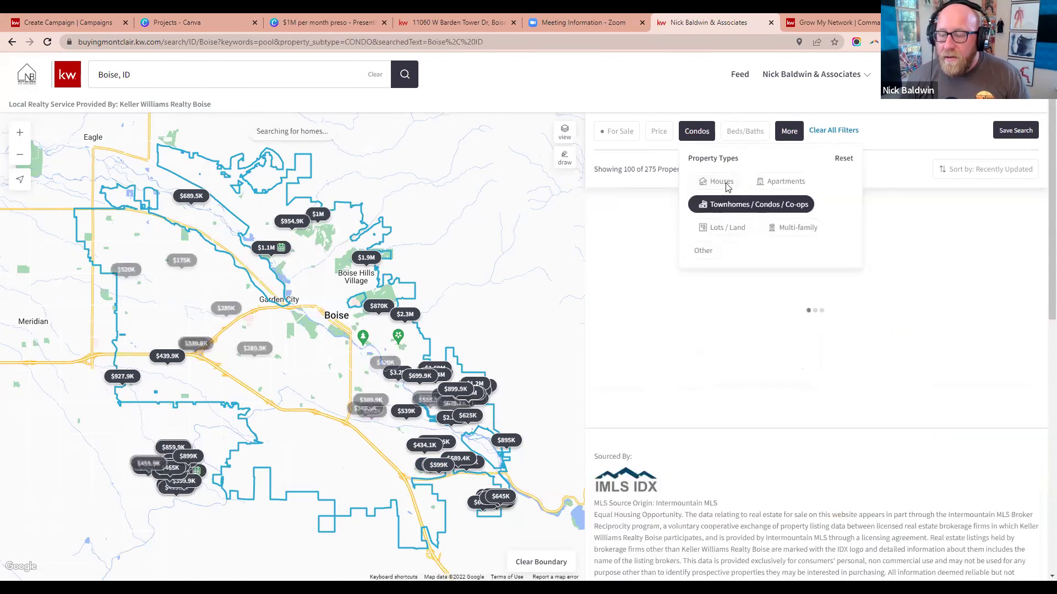
click(680, 83)
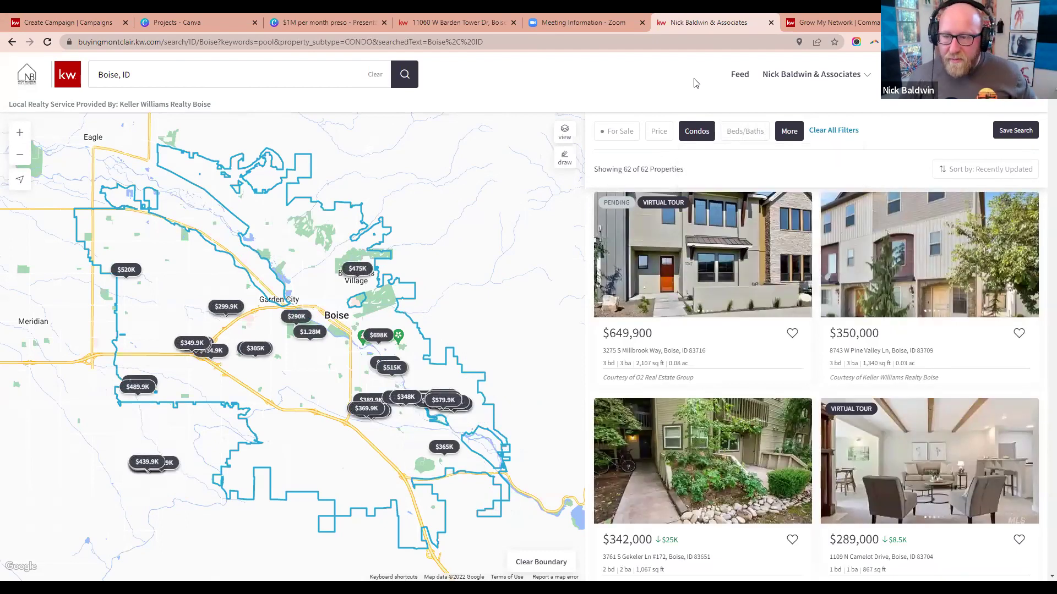
Confirm the Pool amenity filter and copy the condo search web address
click(789, 135)
scroll(786, 203, down, 5)
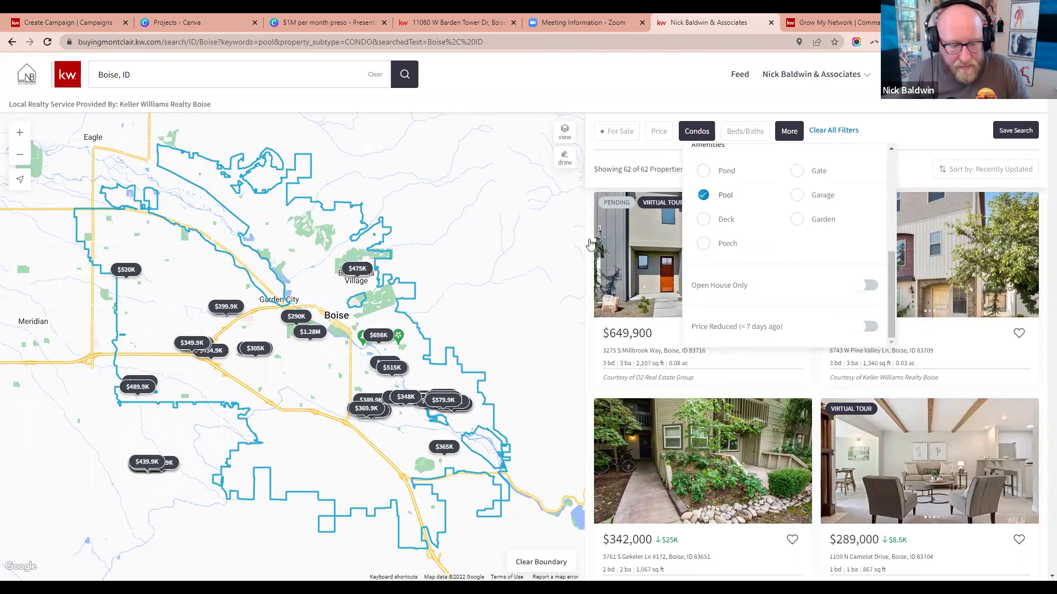
click(323, 43)
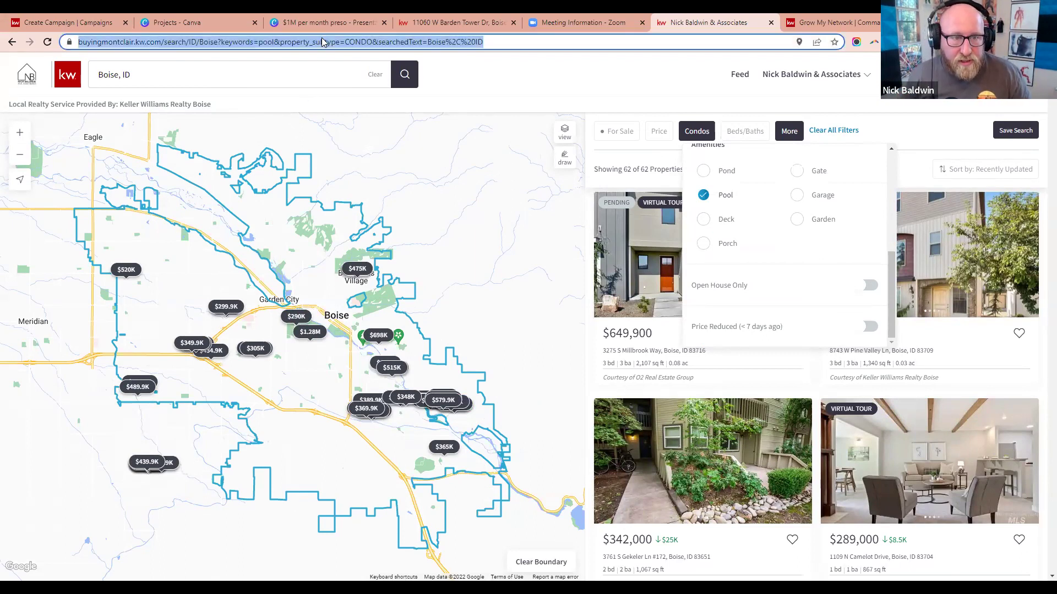
click(241, 518)
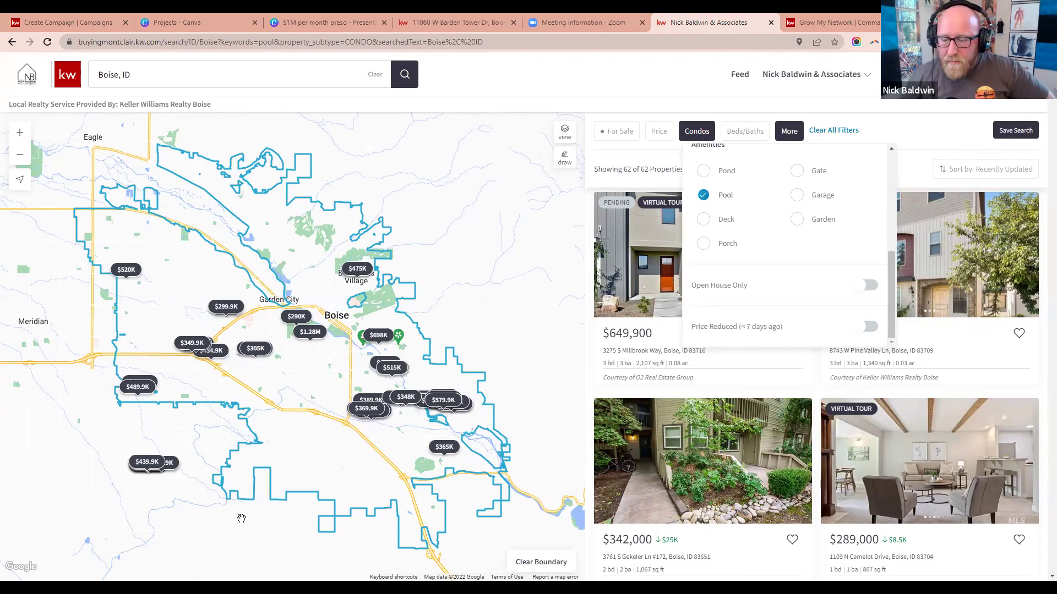
click(616, 144)
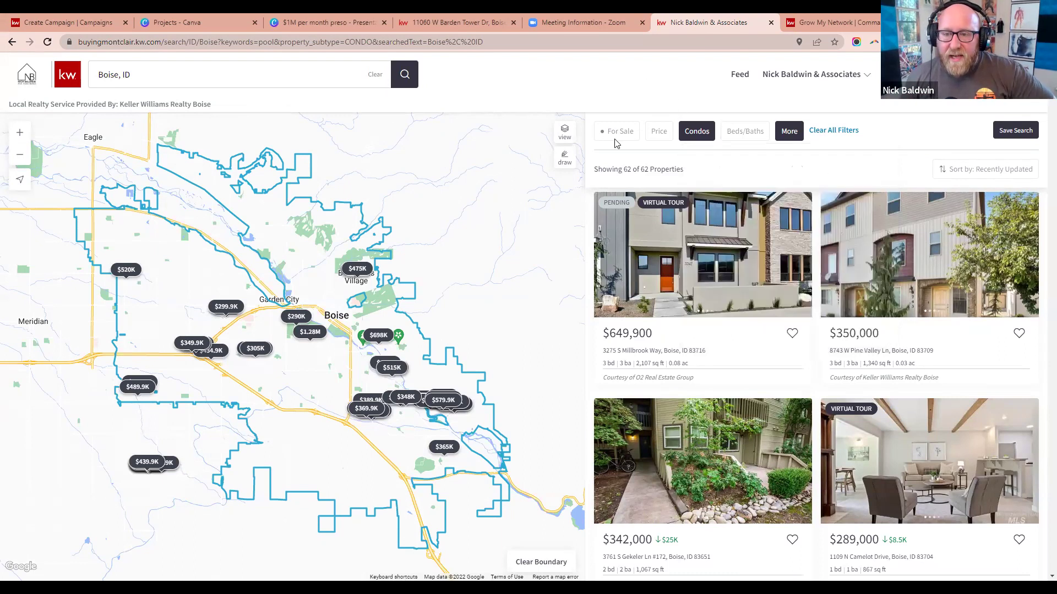
Limit listing status to Pending only, excluding Active, Coming Soon, New Construction, Foreclosure, Short Sale
click(618, 238)
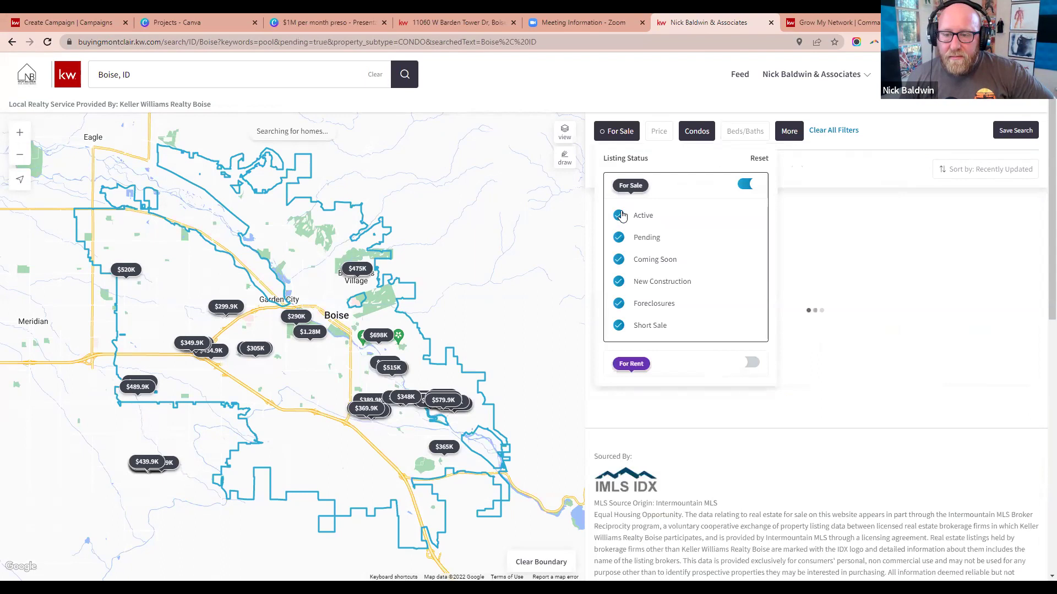
click(619, 215)
click(619, 259)
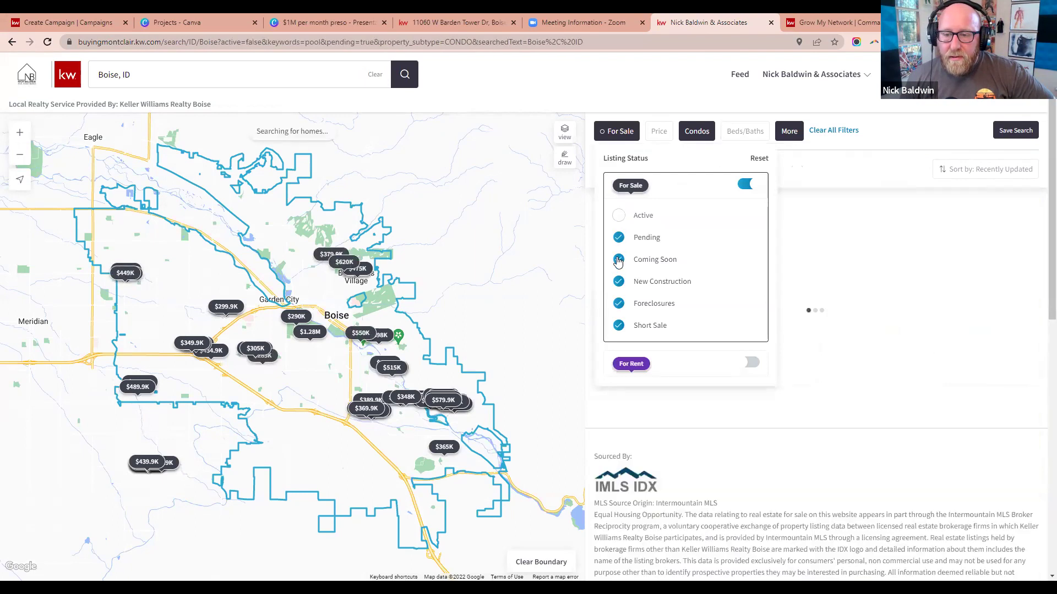
click(619, 281)
click(618, 304)
click(618, 325)
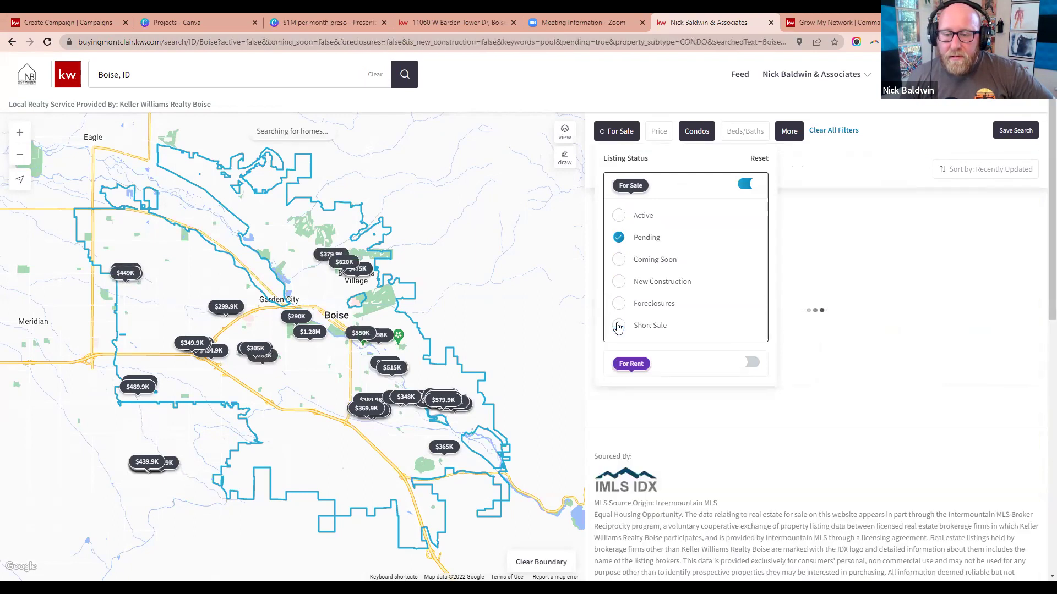
Remove the Condos property type and the Pool amenity requirement
click(707, 135)
click(724, 204)
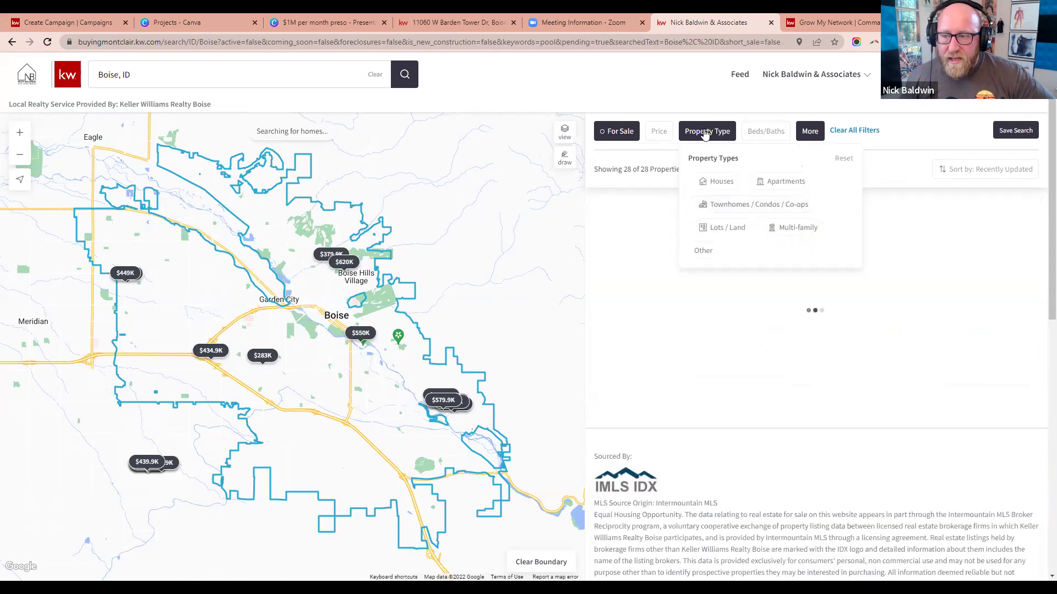
click(809, 132)
drag(911, 195, 910, 283)
click(724, 215)
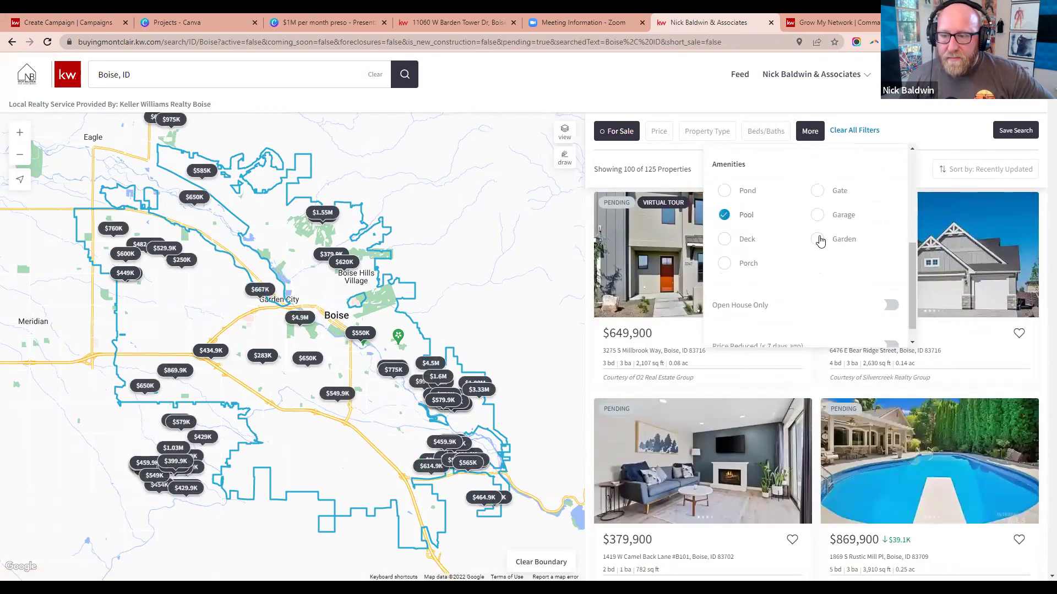
click(587, 172)
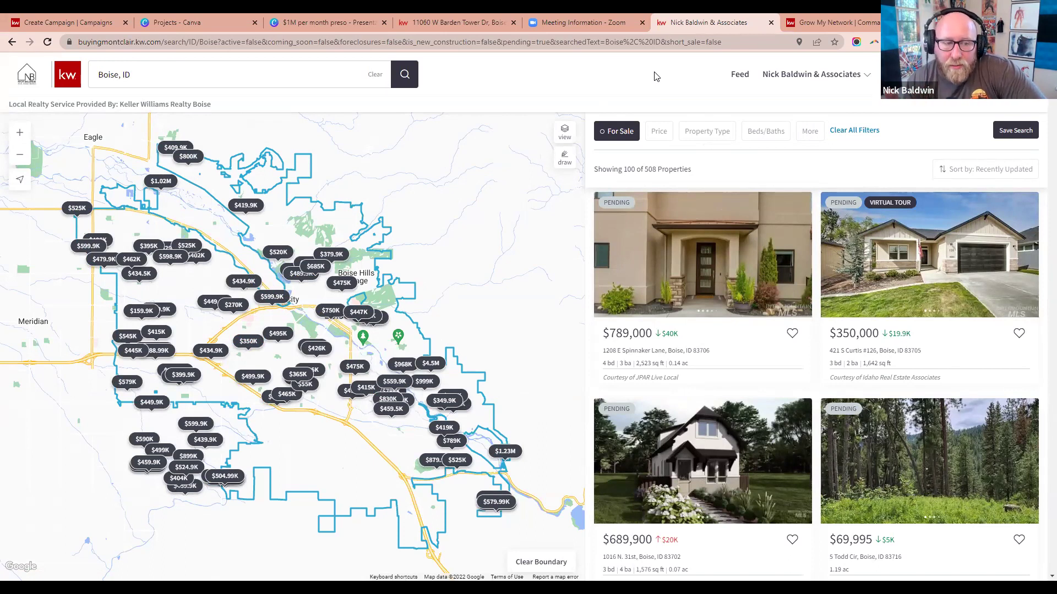
Return to the Boise condos campaign and expand its Facebook and Instagram settings
click(73, 26)
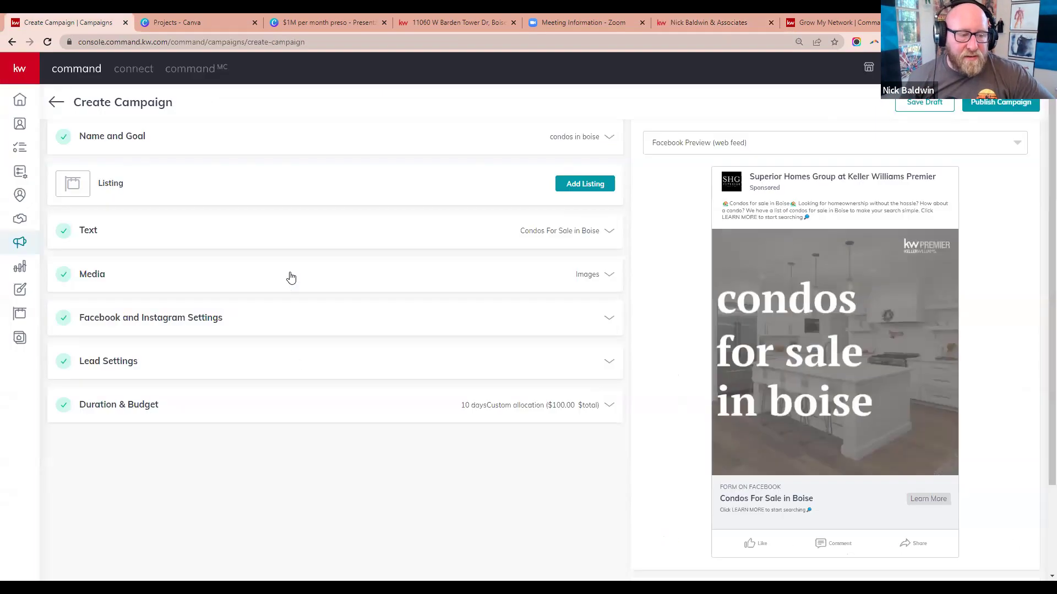
click(549, 414)
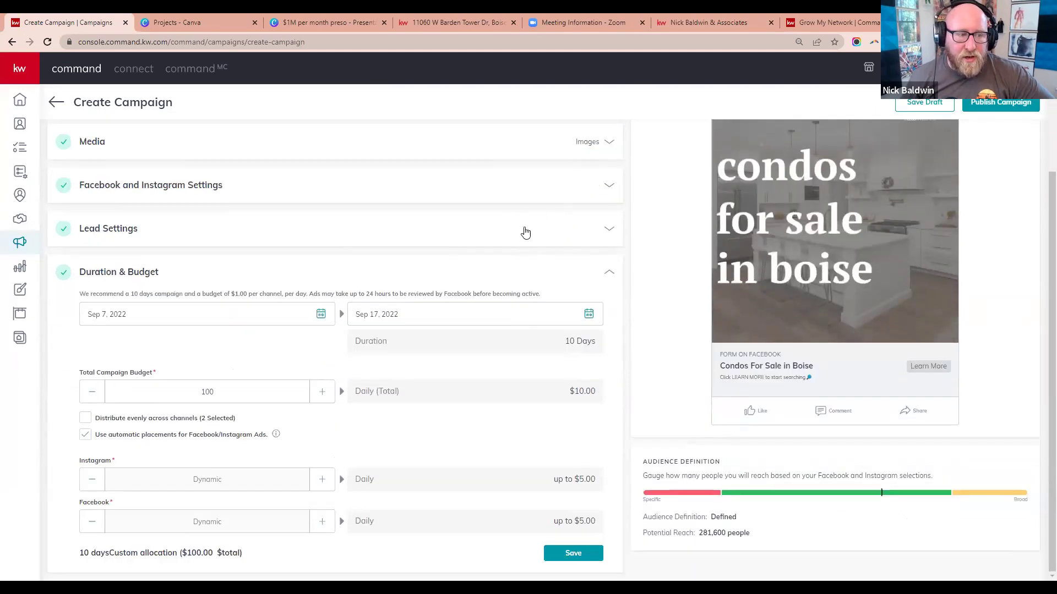
click(605, 187)
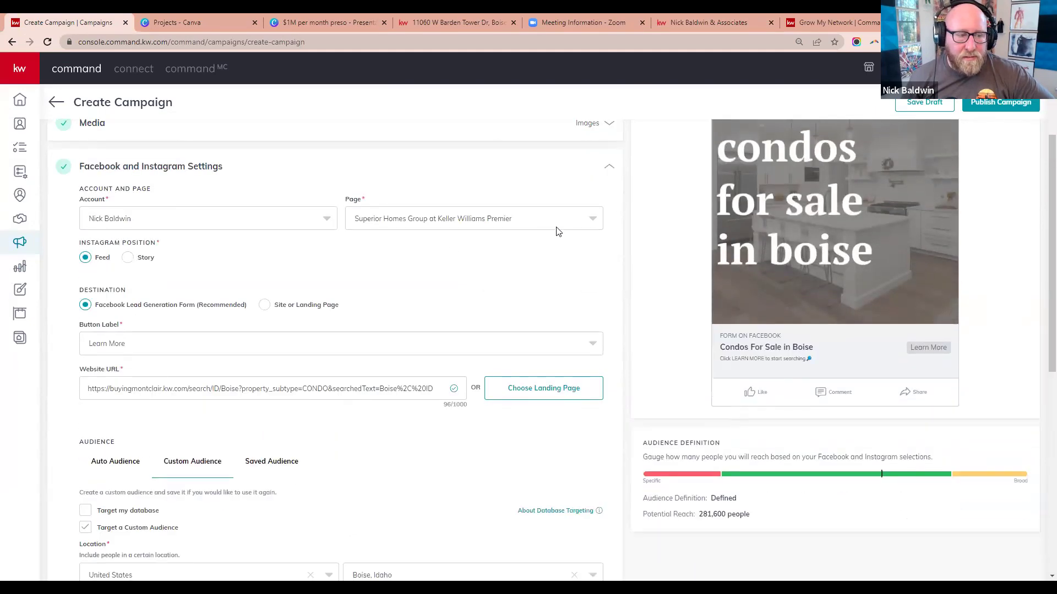
Highlight the For sale by owner, Home equity, Home equity loan and line of credit interests
scroll(556, 229, down, 7)
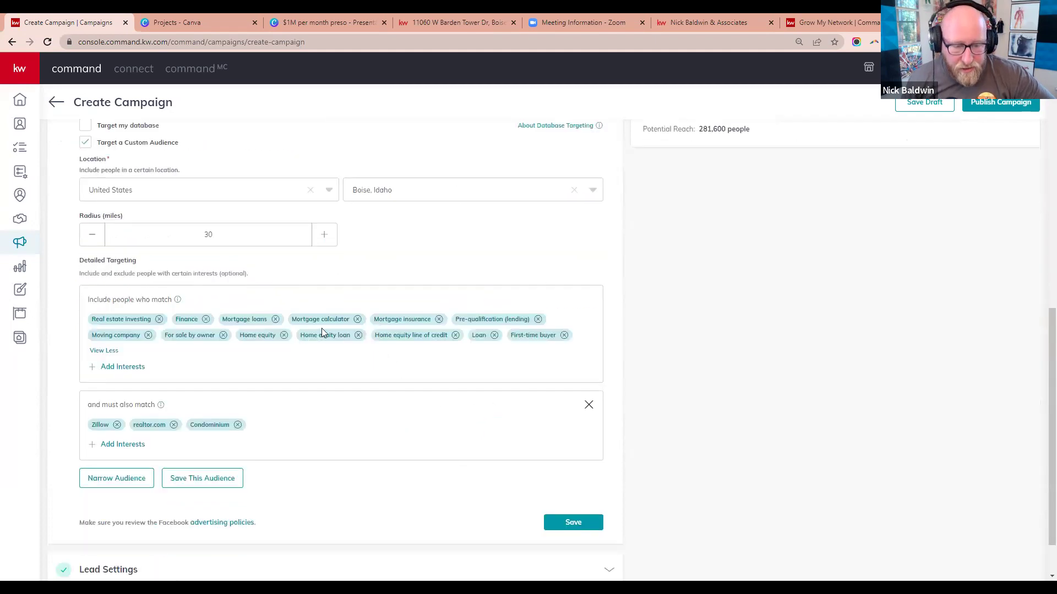
triple_click(198, 334)
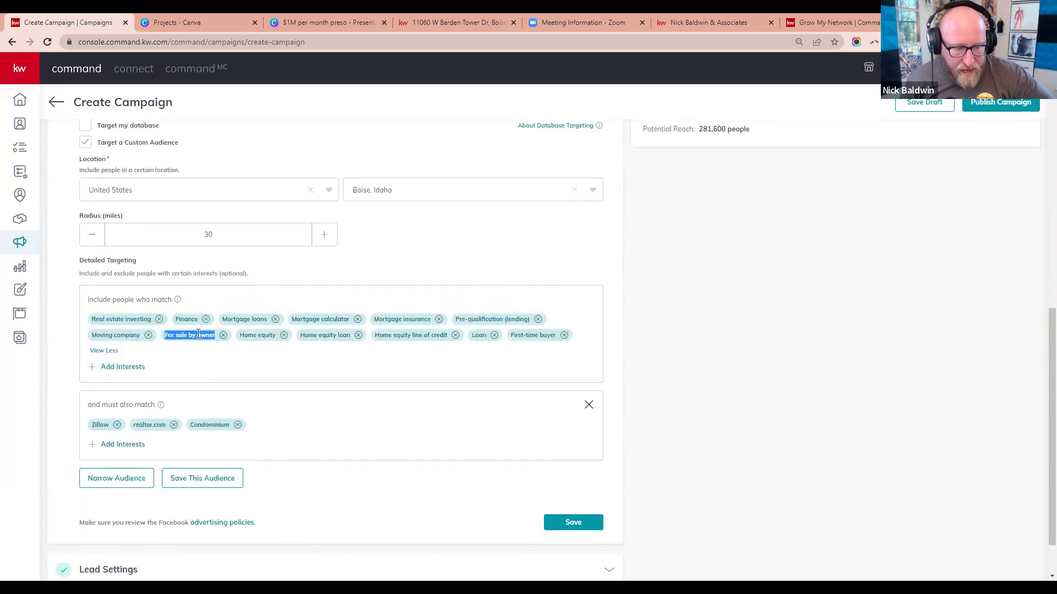
triple_click(249, 337)
triple_click(322, 335)
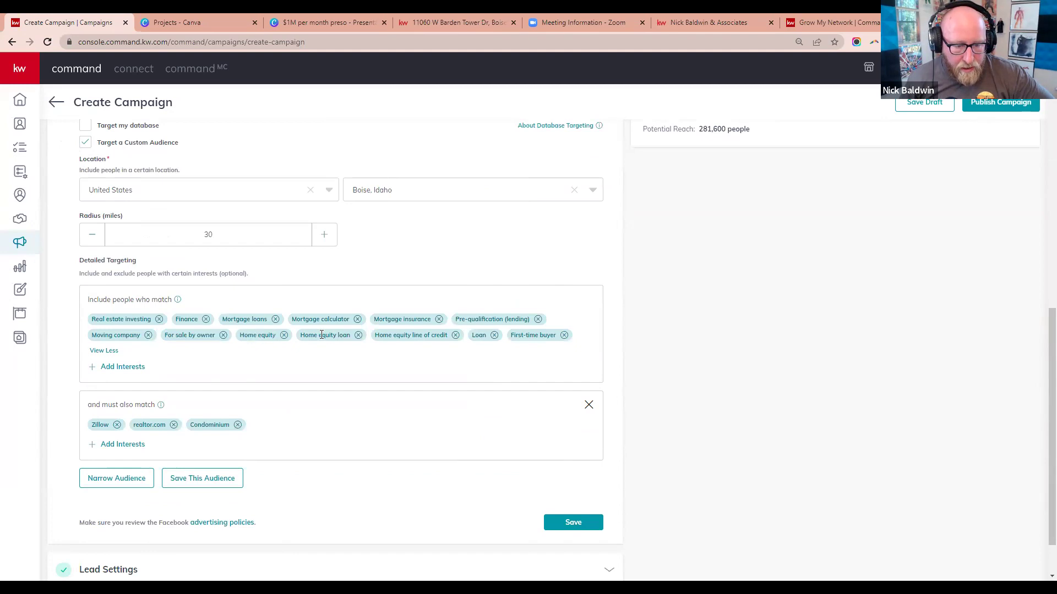
triple_click(402, 335)
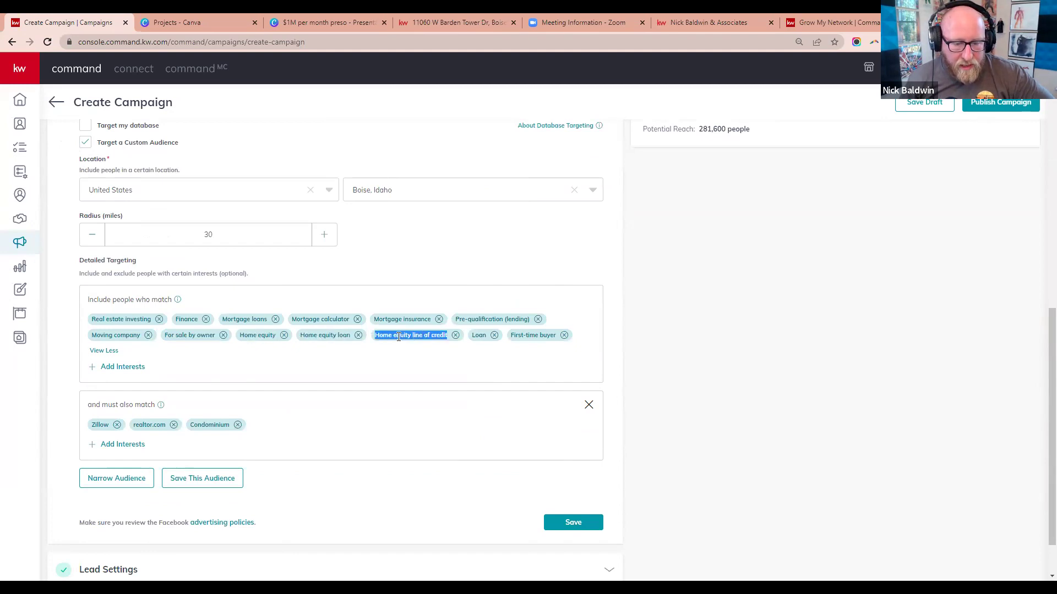
click(403, 355)
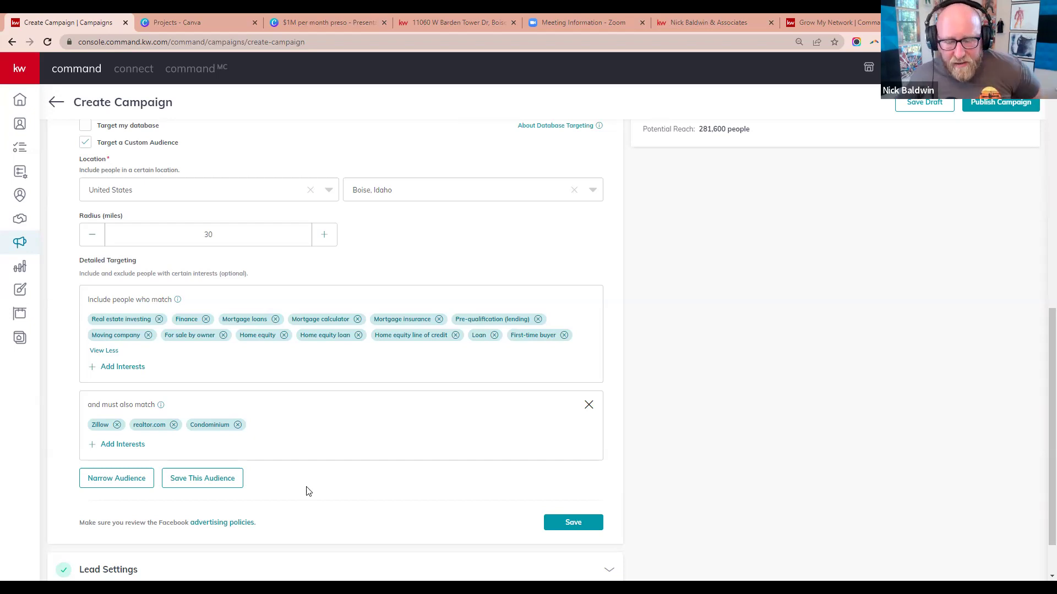
Try even distribution across channels, then restore automatic placements for the $100 budget
scroll(387, 359, down, 1)
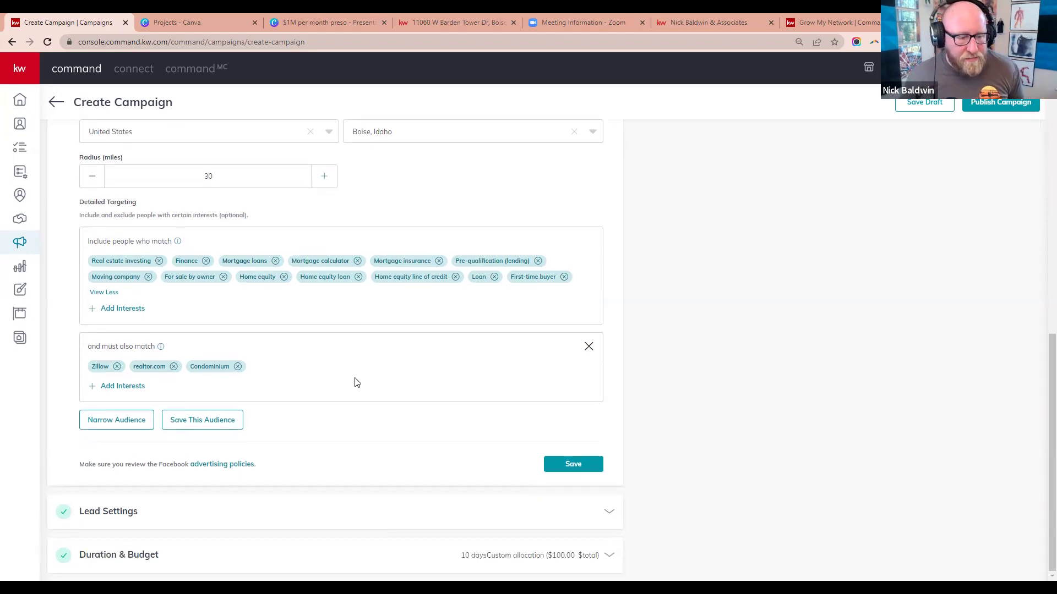
click(552, 559)
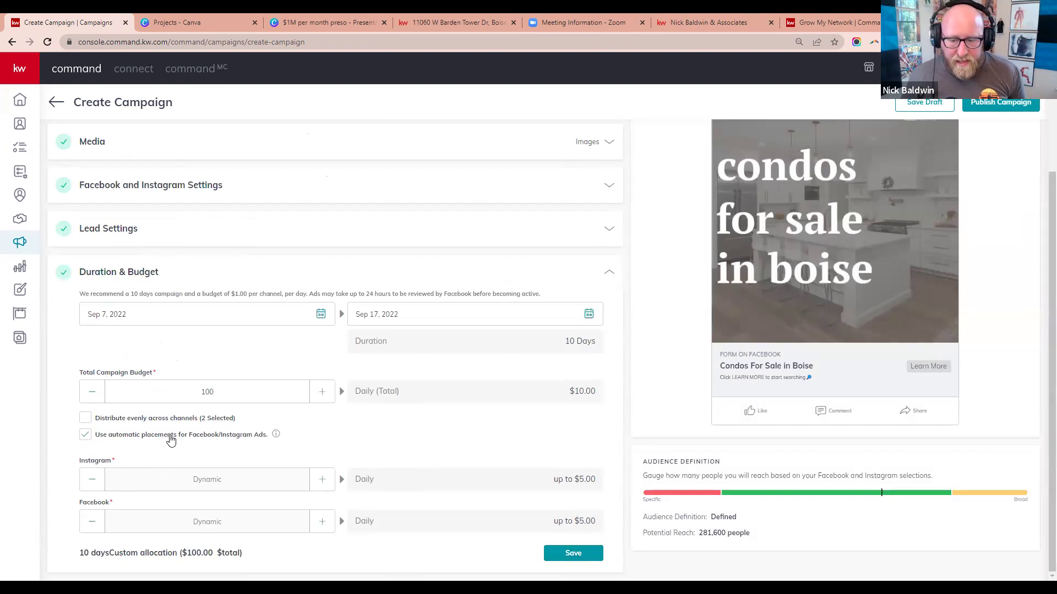
click(86, 418)
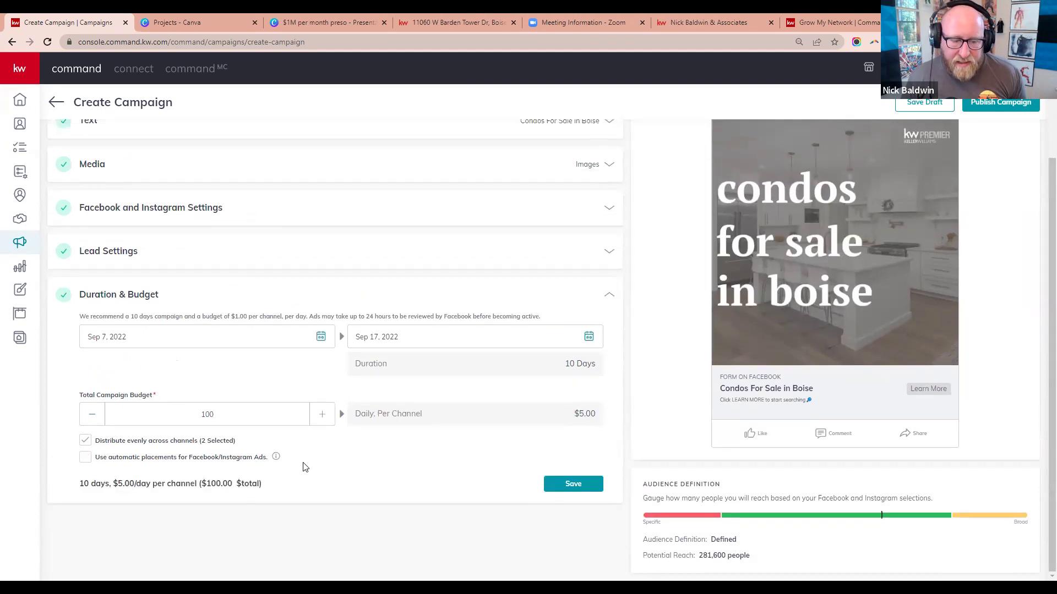
click(86, 459)
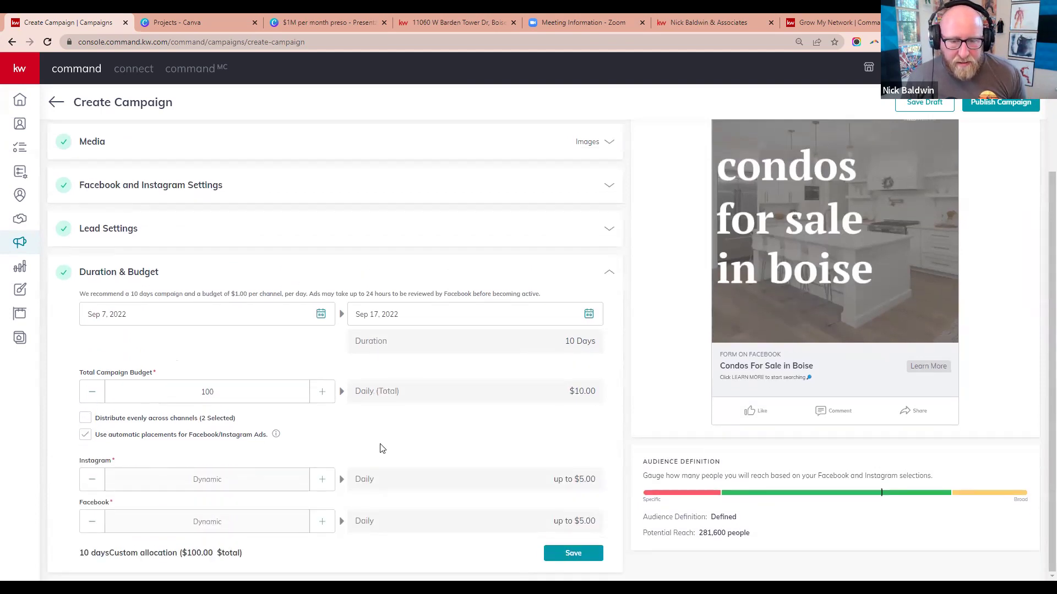